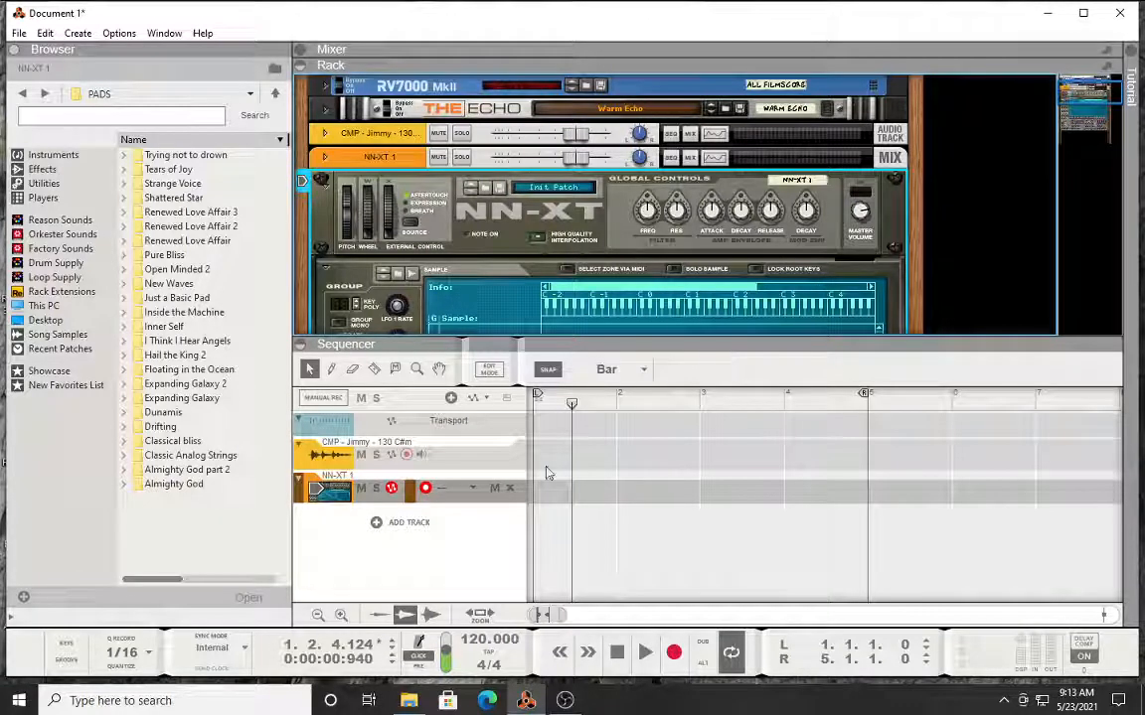
# Step: Examine the NN-XT sampler's controls in the rack and its audio outputs on the rear panel
pyautogui.scroll(-5, 602, 281)
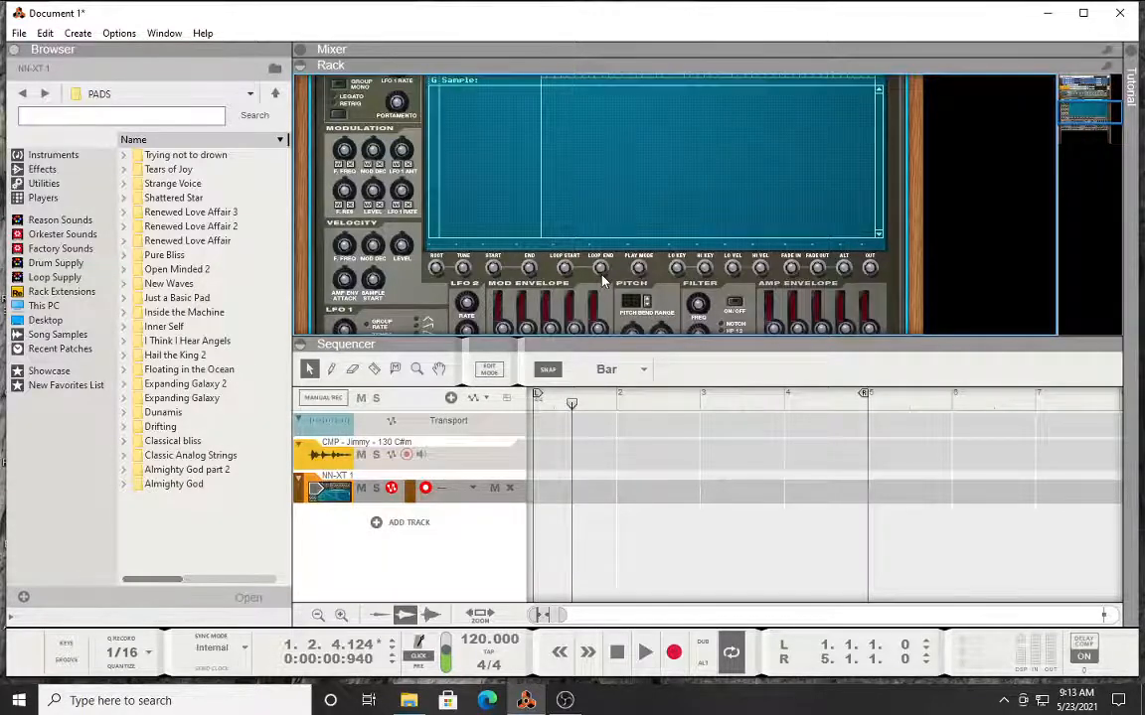
pyautogui.scroll(4, 602, 281)
pyautogui.scroll(1, 602, 282)
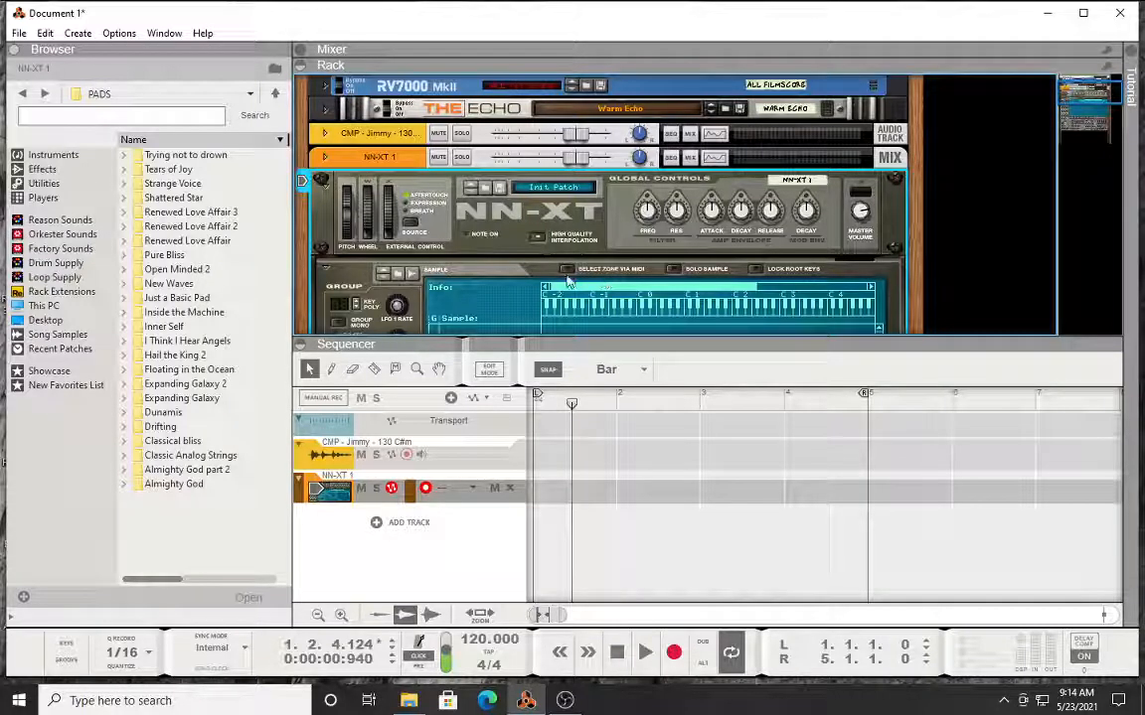
pyautogui.press('Tab')
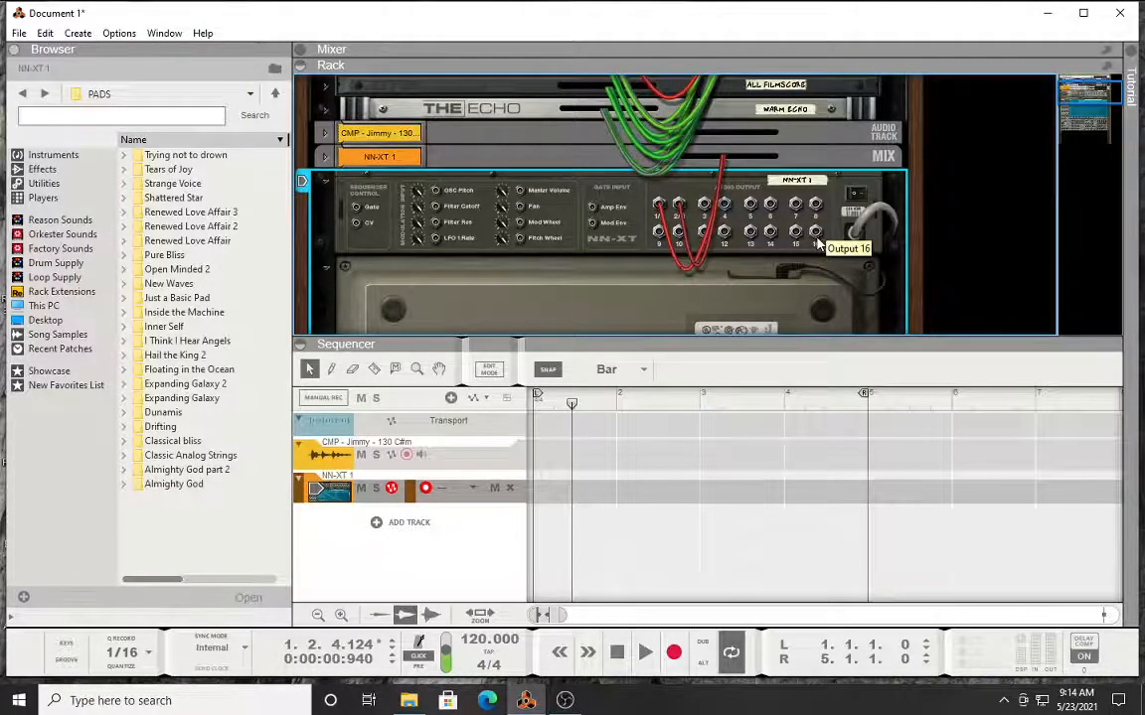
pyautogui.press('Tab')
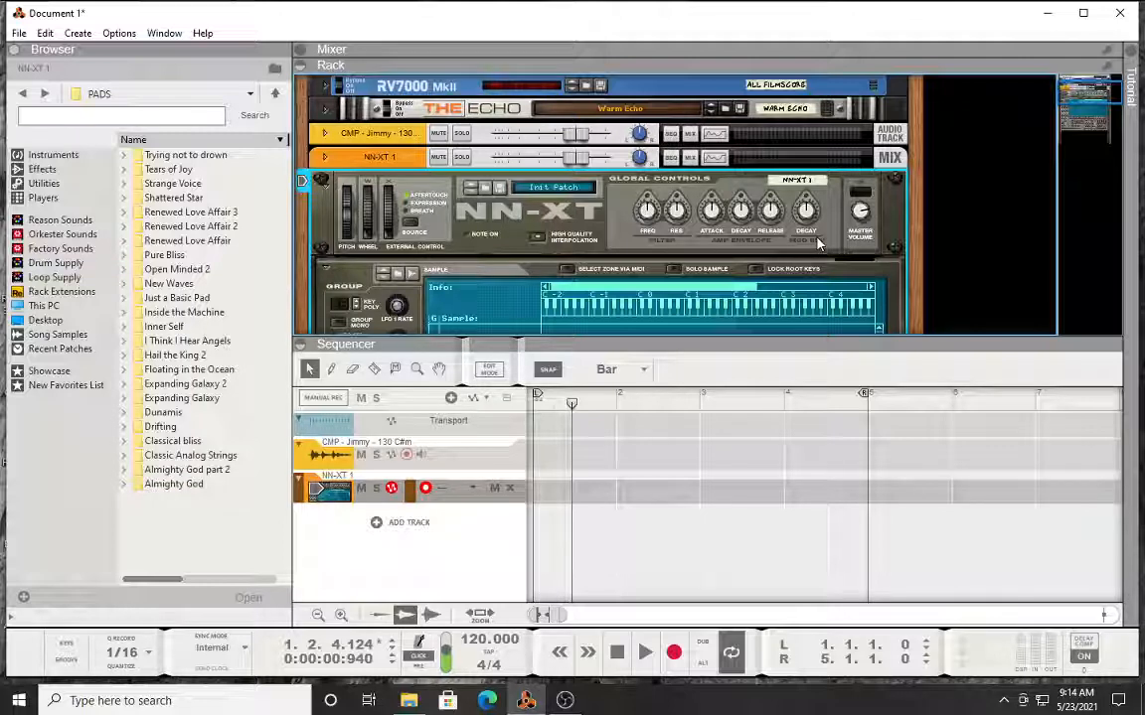
# Step: Return the song position to the start and browse to the Drifting folder inside the Genesis Sound Pack's PADS folder
pyautogui.click(616, 652)
pyautogui.scroll(-3, 646, 288)
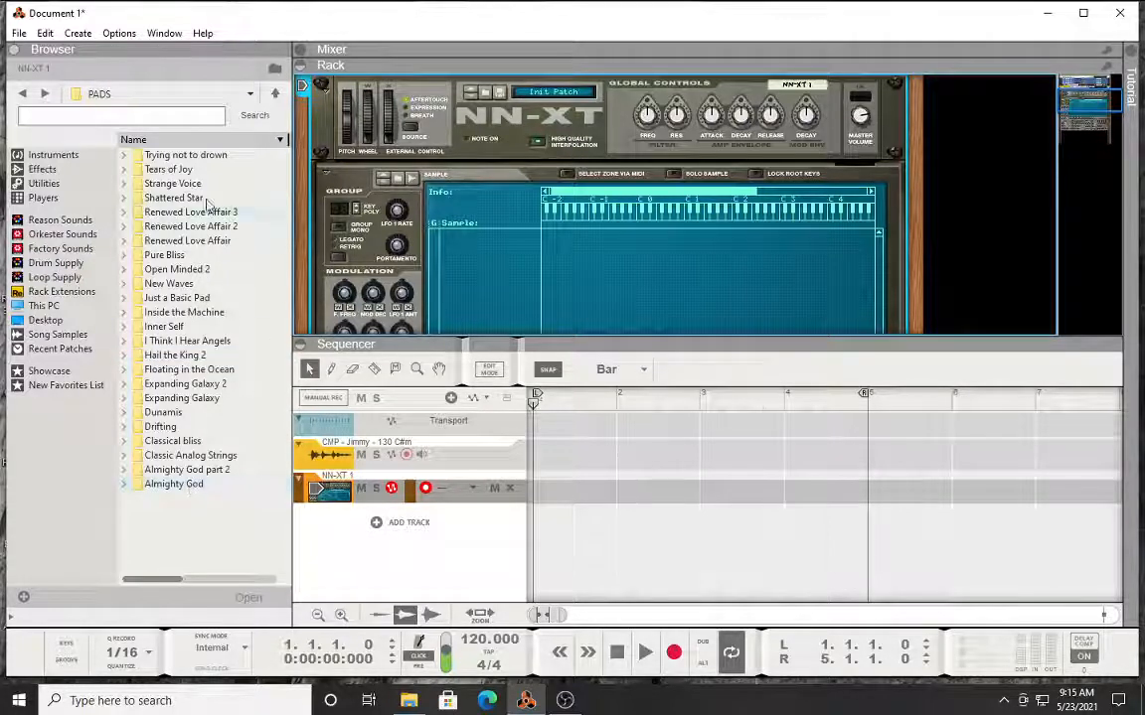
pyautogui.click(23, 95)
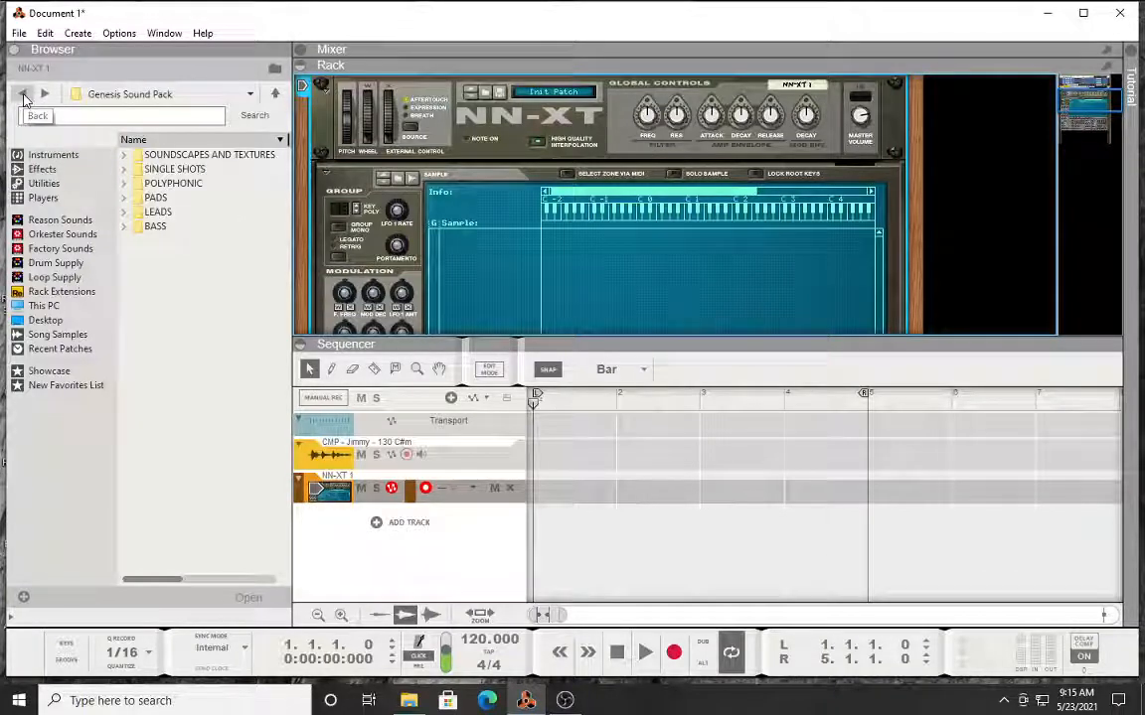
pyautogui.doubleClick(155, 197)
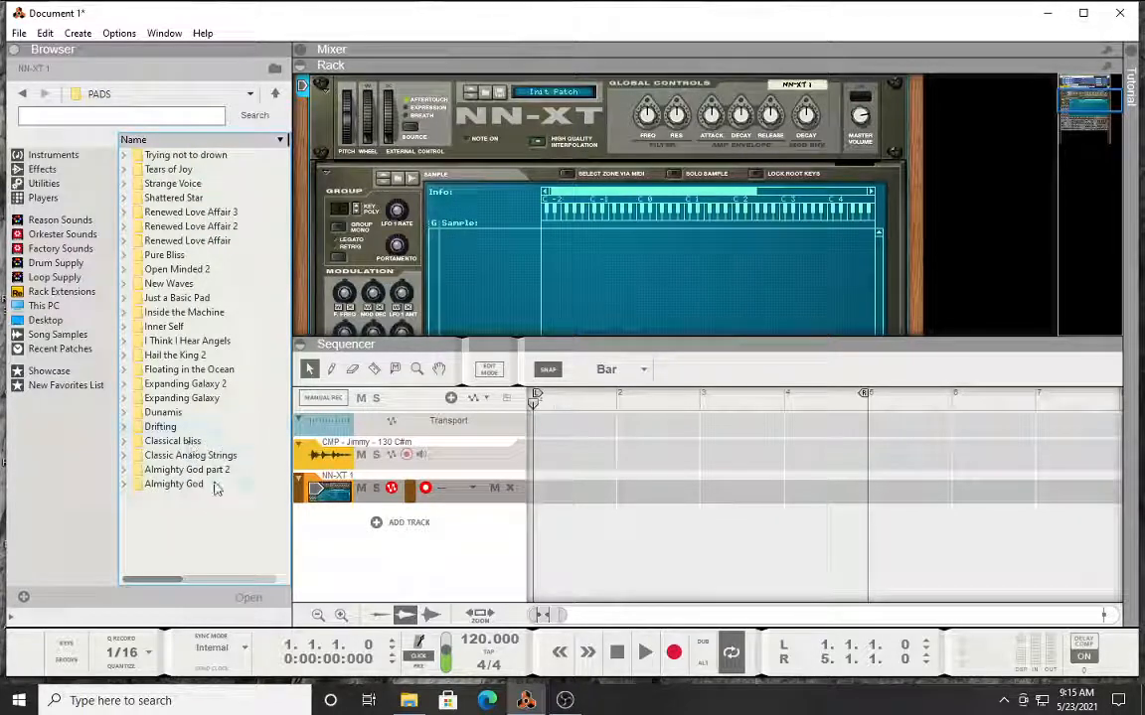
pyautogui.doubleClick(165, 427)
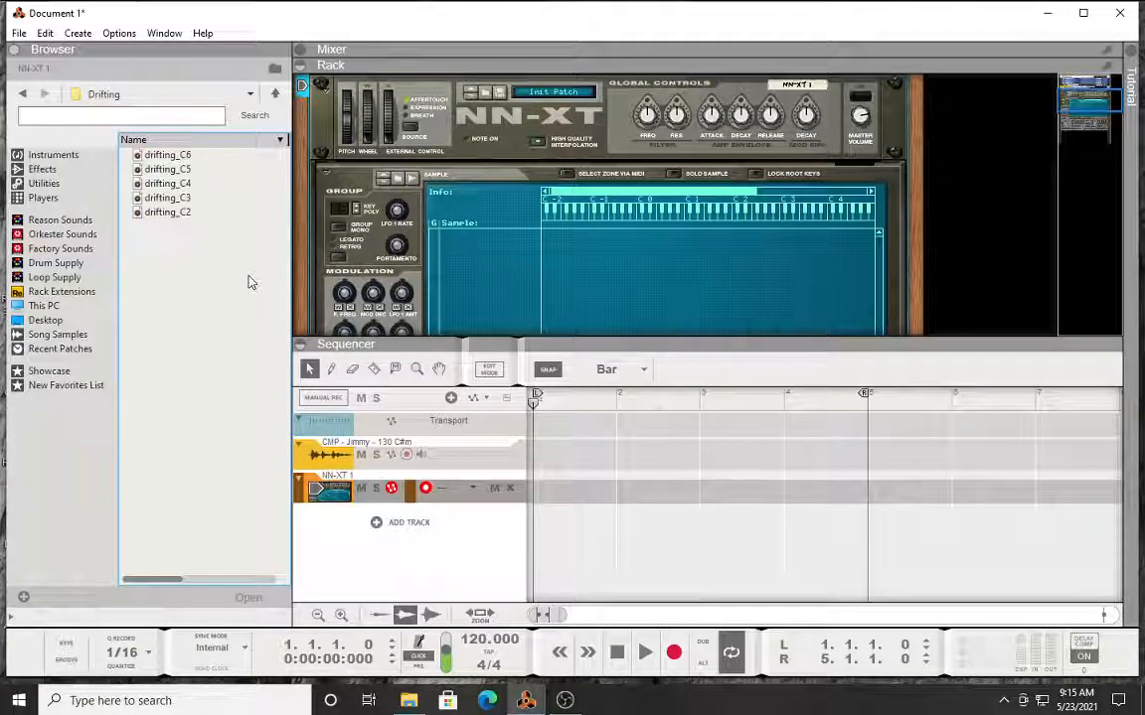
# Step: Load the five samples drifting_C2 through drifting_C6 together into the NN-XT's key map
pyautogui.click(239, 216)
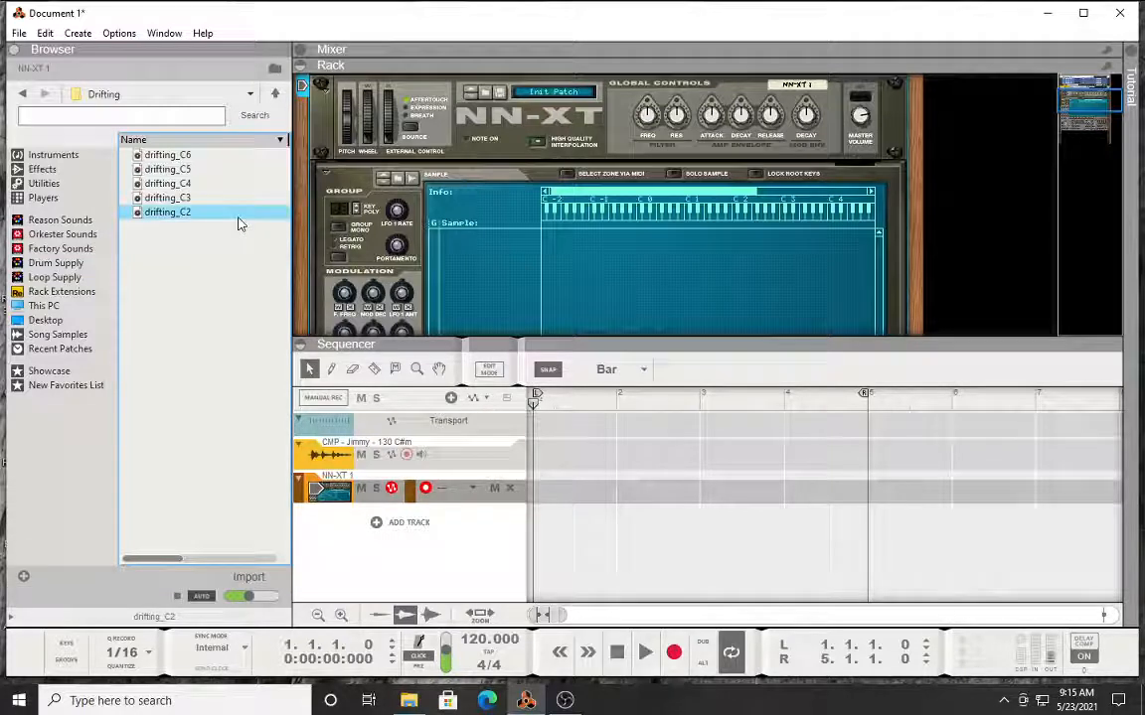
pyautogui.keyDown('shift'); pyautogui.click(222, 156); pyautogui.keyUp('shift')
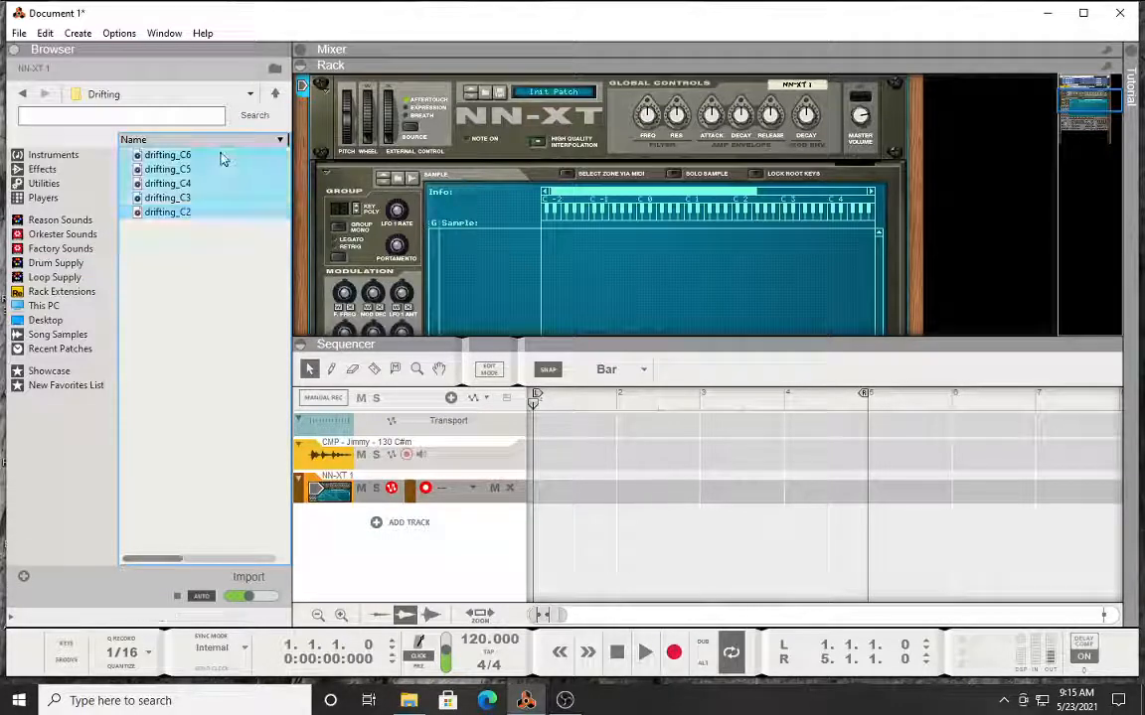
pyautogui.moveTo(222, 159); pyautogui.dragTo(586, 269)
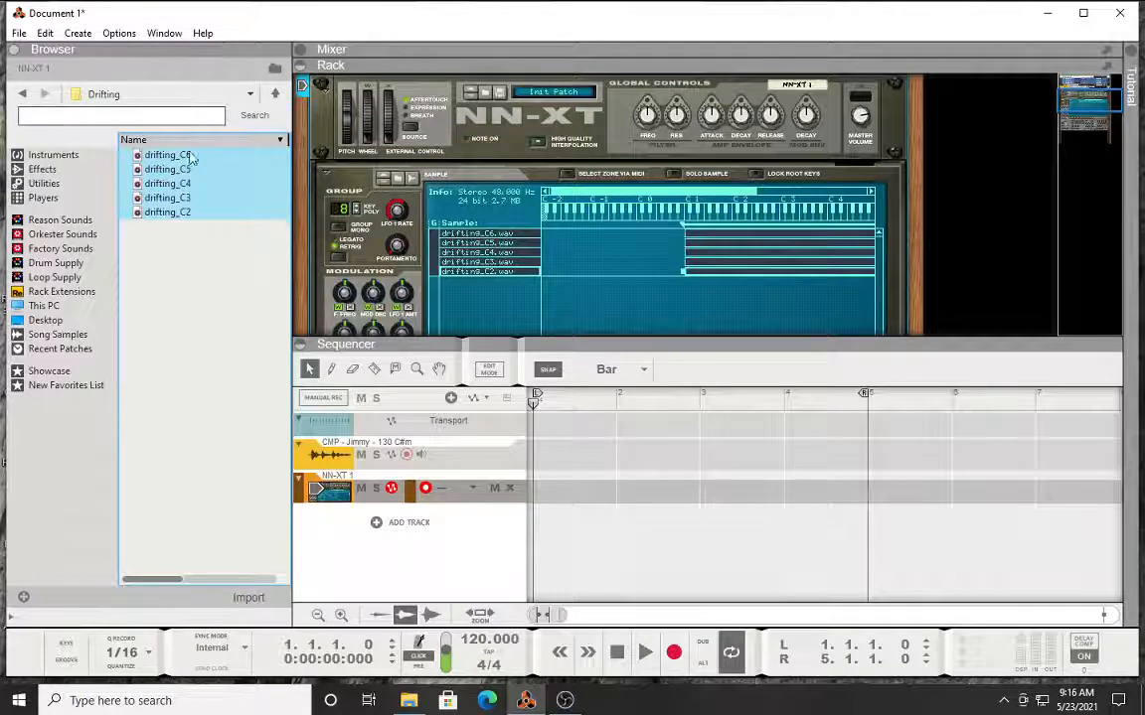
# Step: Set the root notes of the loaded drifting samples from pitch detection
pyautogui.rightClick(732, 246)
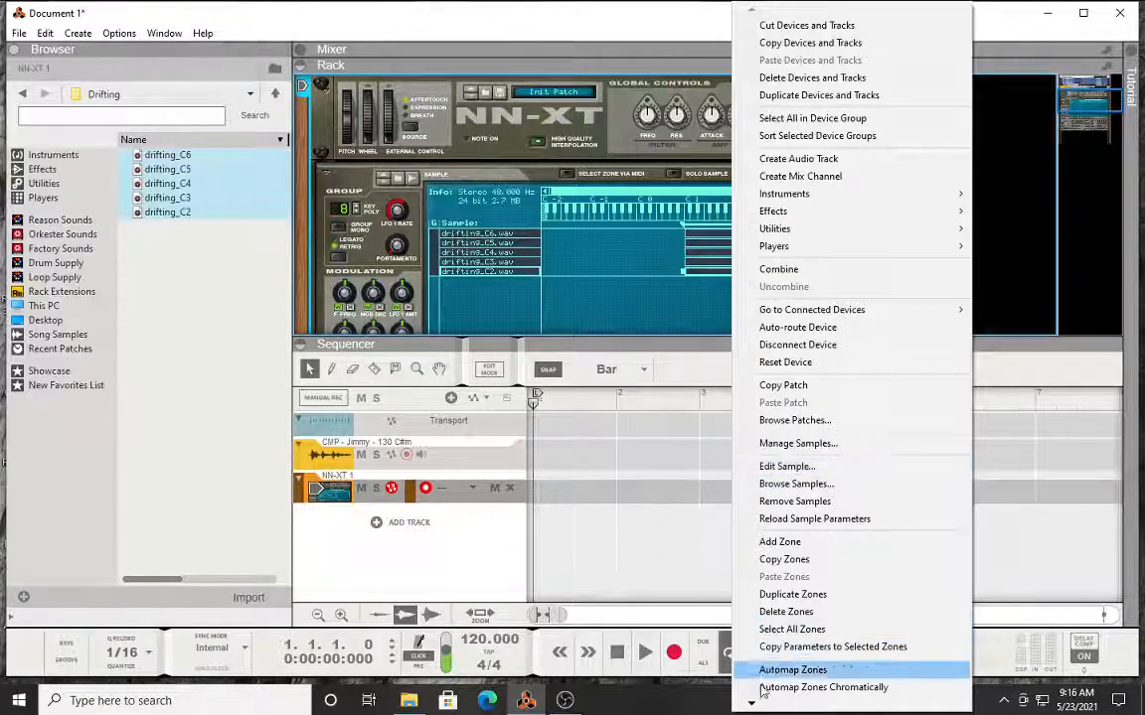
pyautogui.moveTo(751, 705)
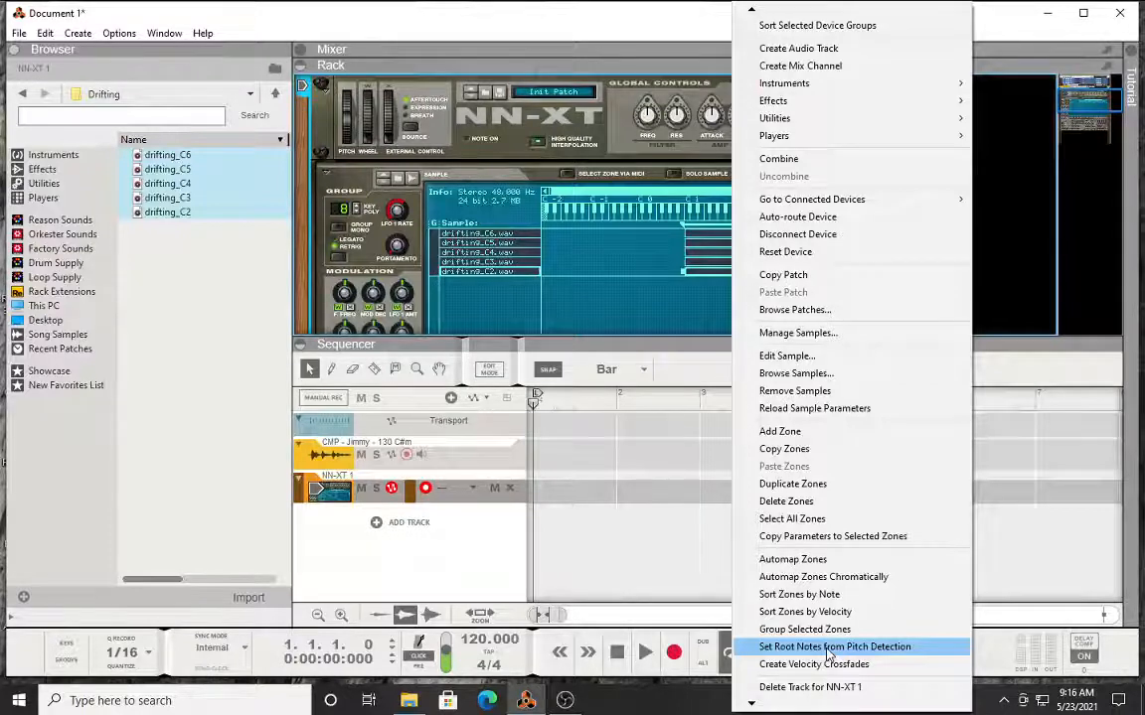
pyautogui.click(829, 647)
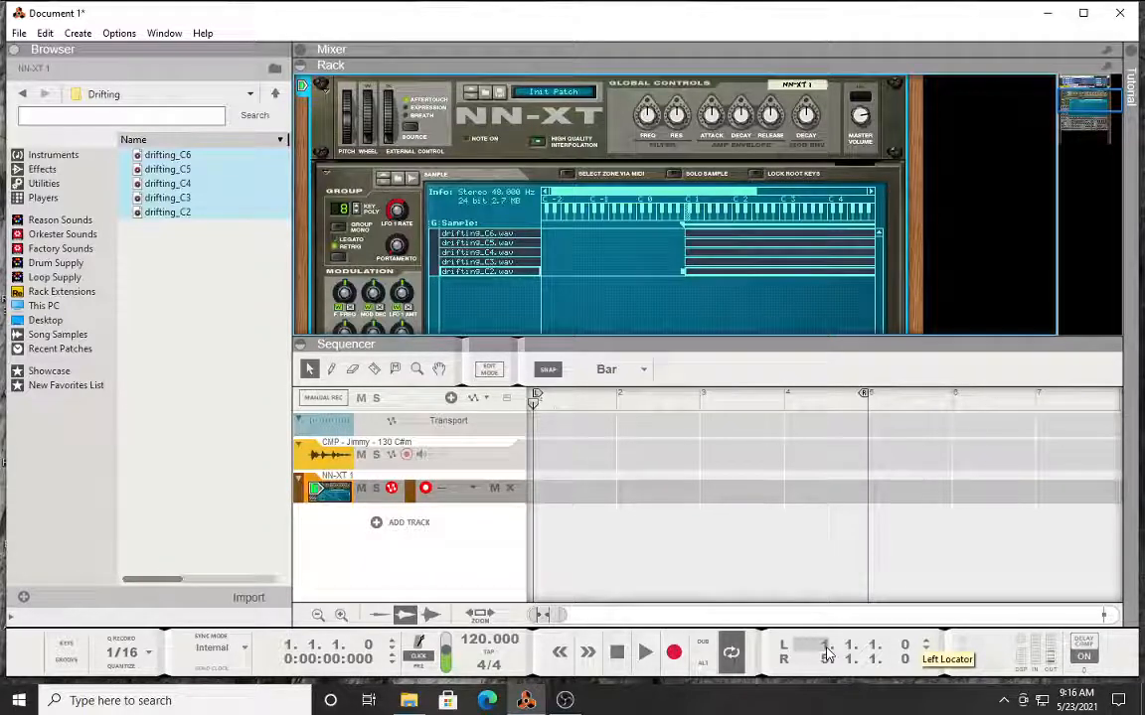
# Step: Automap the drifting sample zones across the NN-XT keyboard and deselect them
pyautogui.rightClick(733, 247)
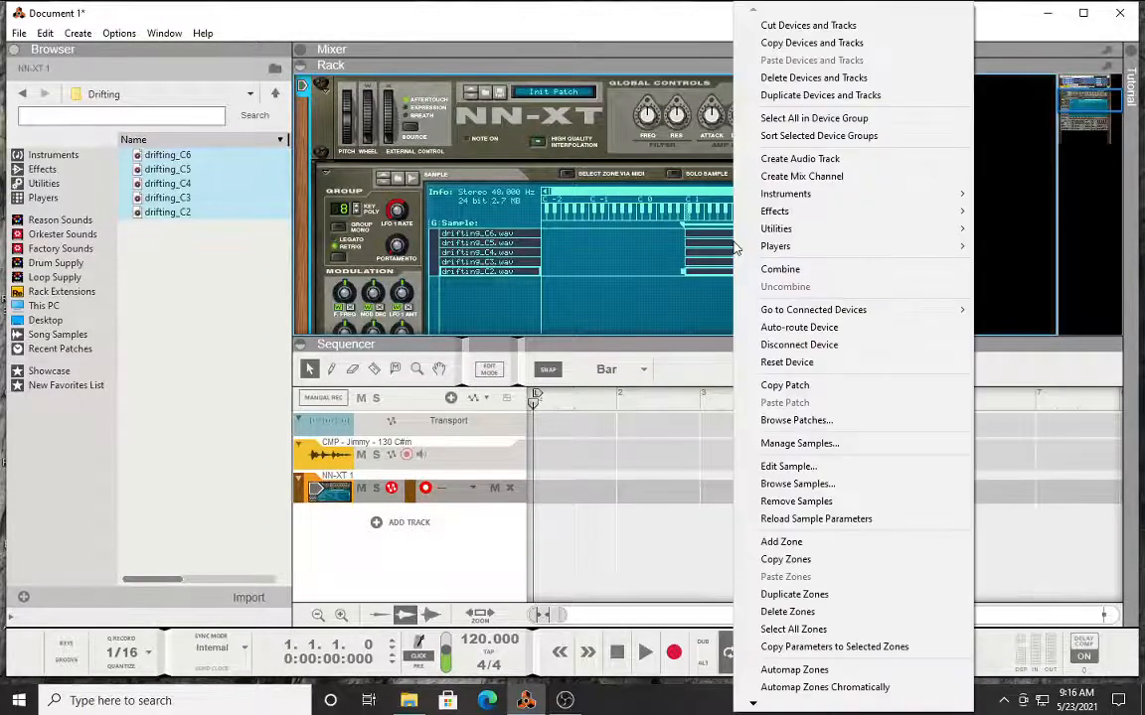
pyautogui.click(866, 677)
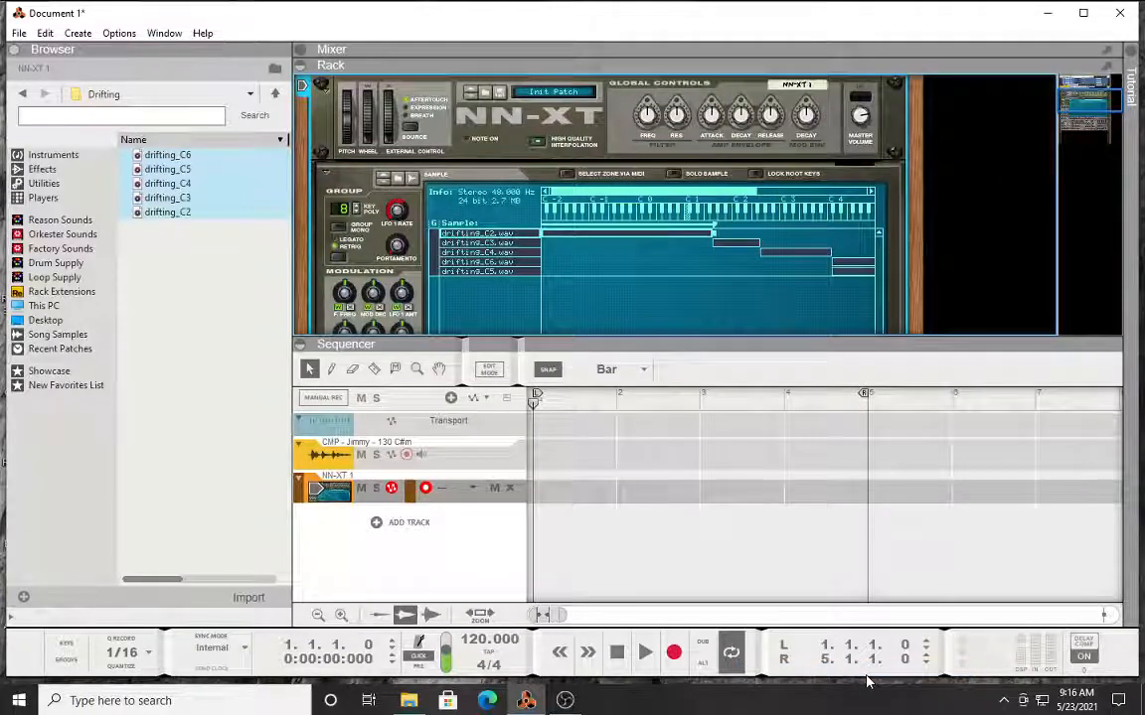
pyautogui.click(629, 296)
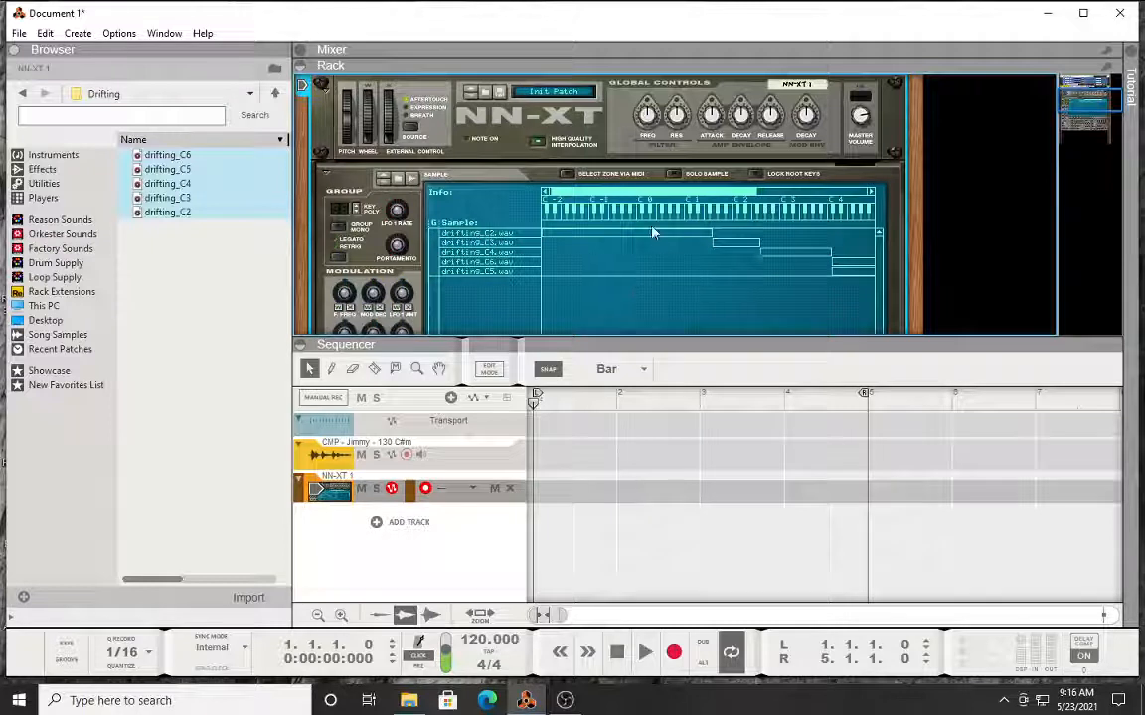
# Step: Extend the drifting_C2 zone up to just below C3 and shift the drifting_C3 zone upward with its low key at B2
pyautogui.click(677, 235)
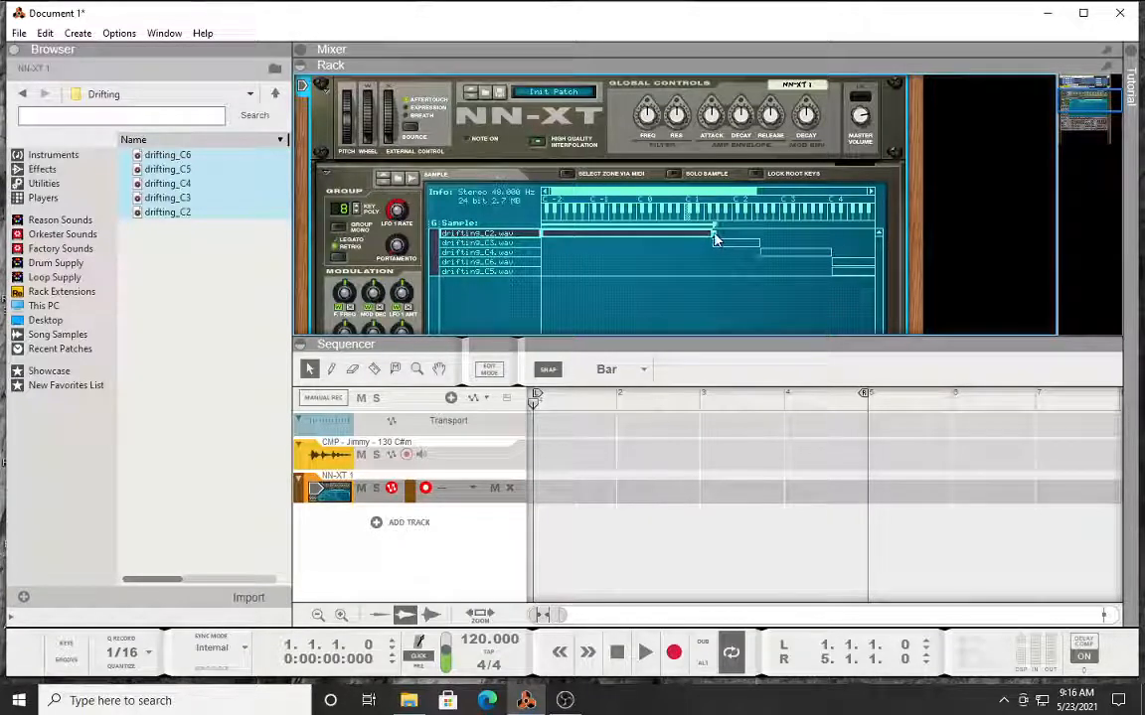
pyautogui.moveTo(713, 239); pyautogui.dragTo(782, 234)
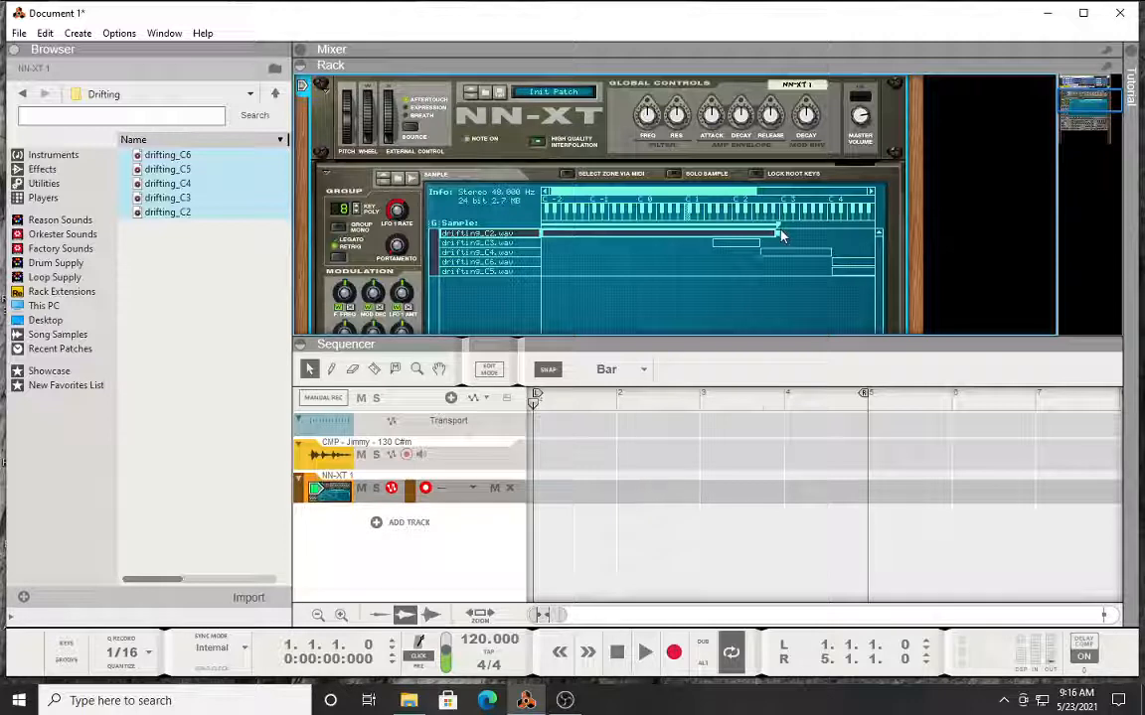
pyautogui.moveTo(726, 252); pyautogui.dragTo(776, 254)
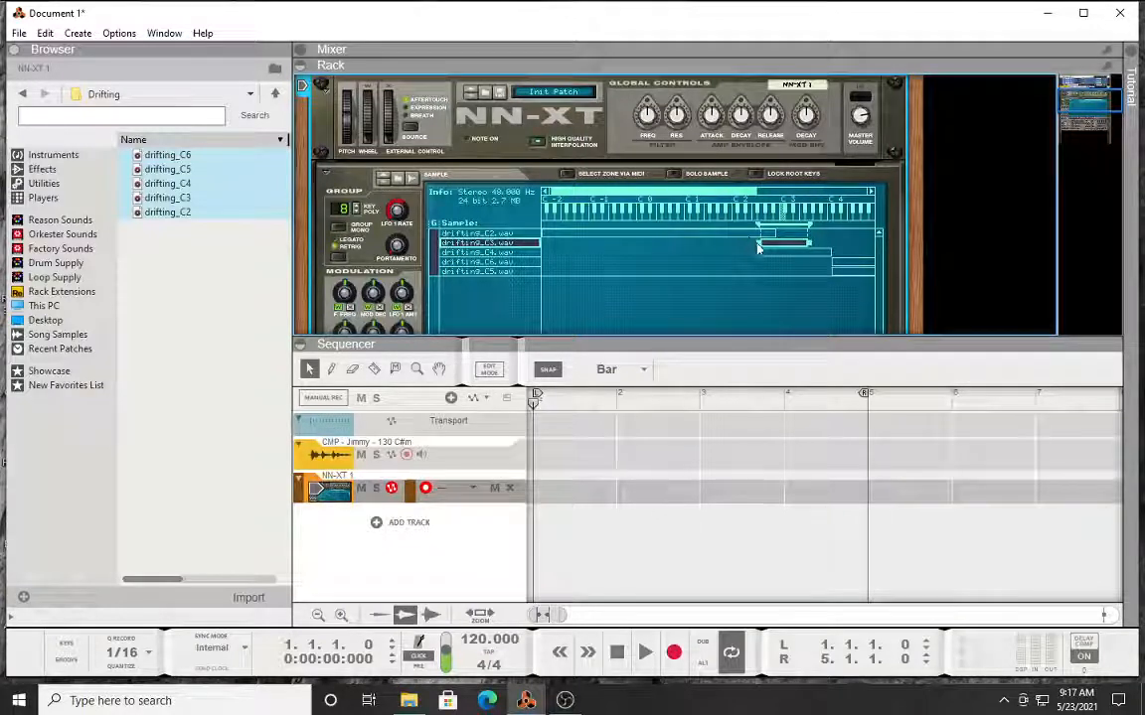
pyautogui.moveTo(758, 249); pyautogui.dragTo(776, 251)
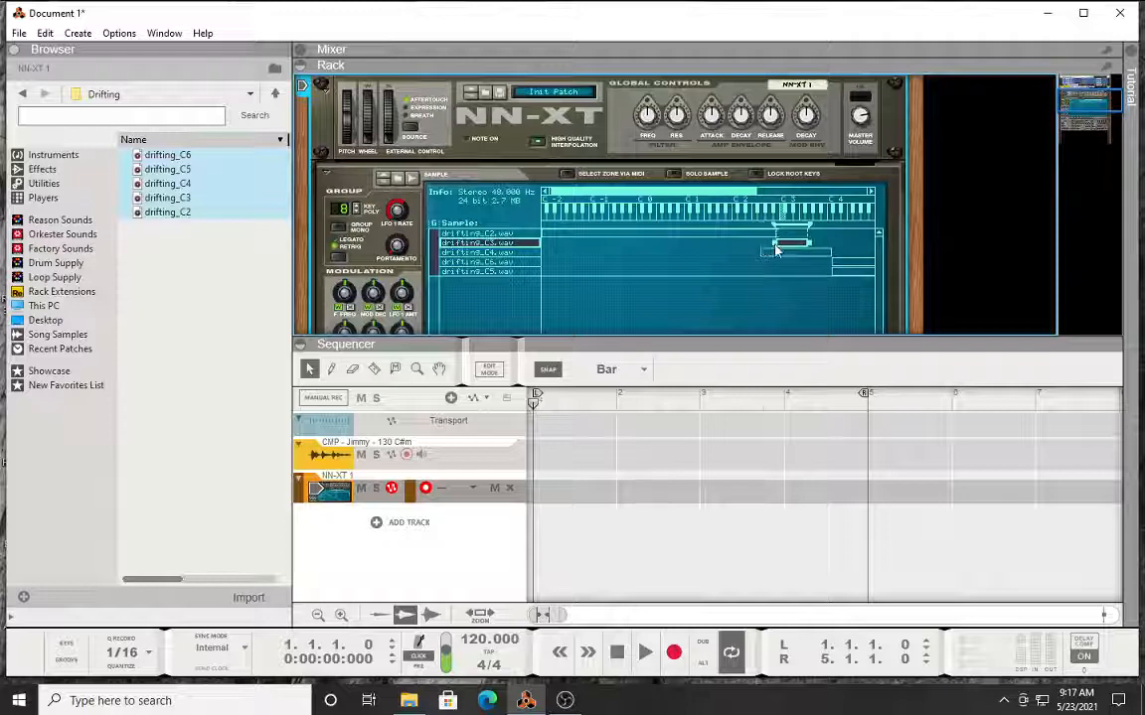
pyautogui.scroll(-3, 492, 269)
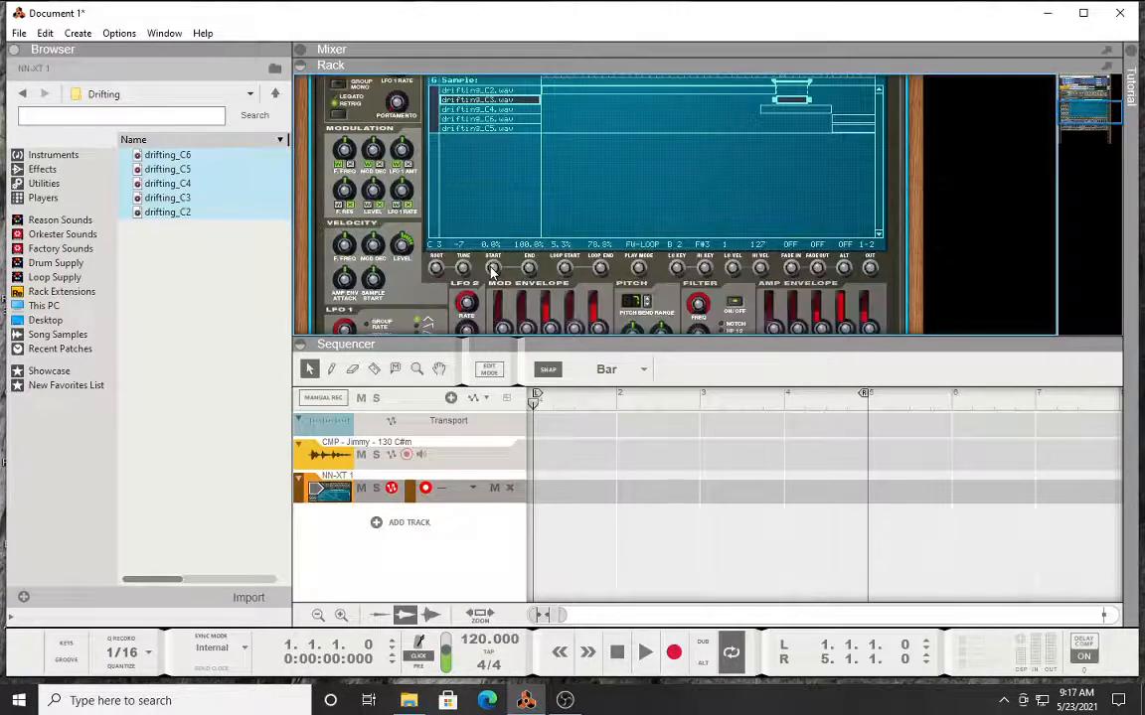
pyautogui.scroll(3, 491, 269)
pyautogui.scroll(-3, 677, 257)
pyautogui.scroll(3, 730, 195)
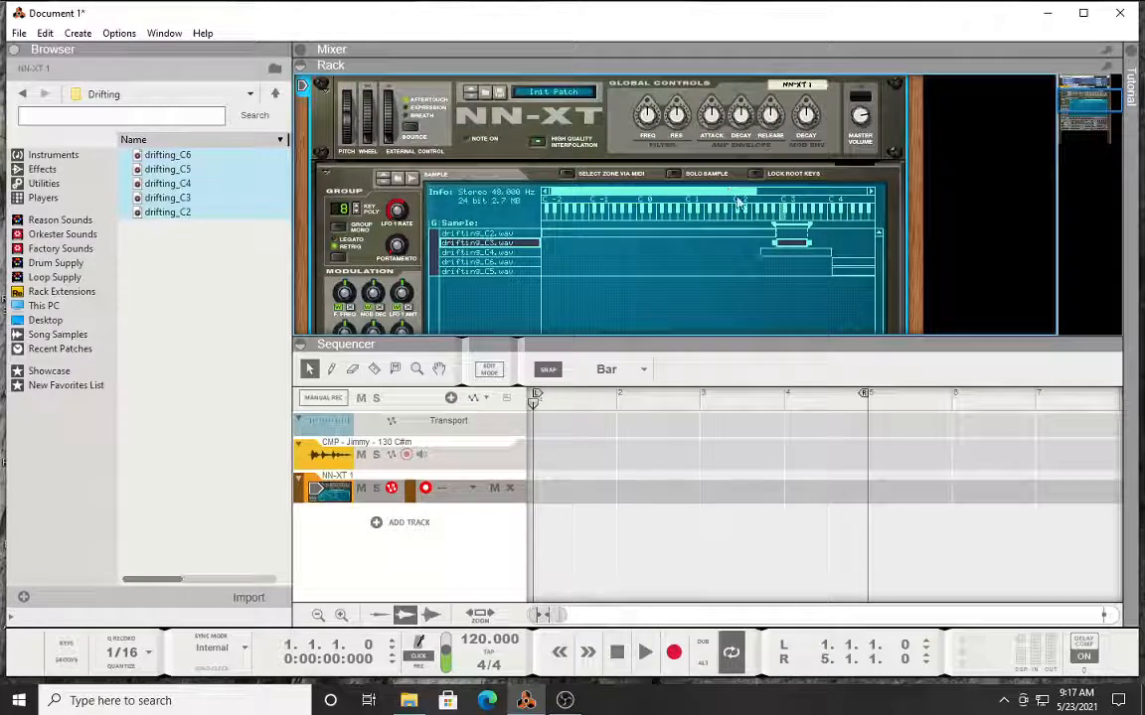
# Step: Shift the drifting_C4 zone up to start just below C4, and extend the drifting_C3 zone's high key to meet it
pyautogui.click(790, 254)
pyautogui.moveTo(789, 257); pyautogui.dragTo(839, 258)
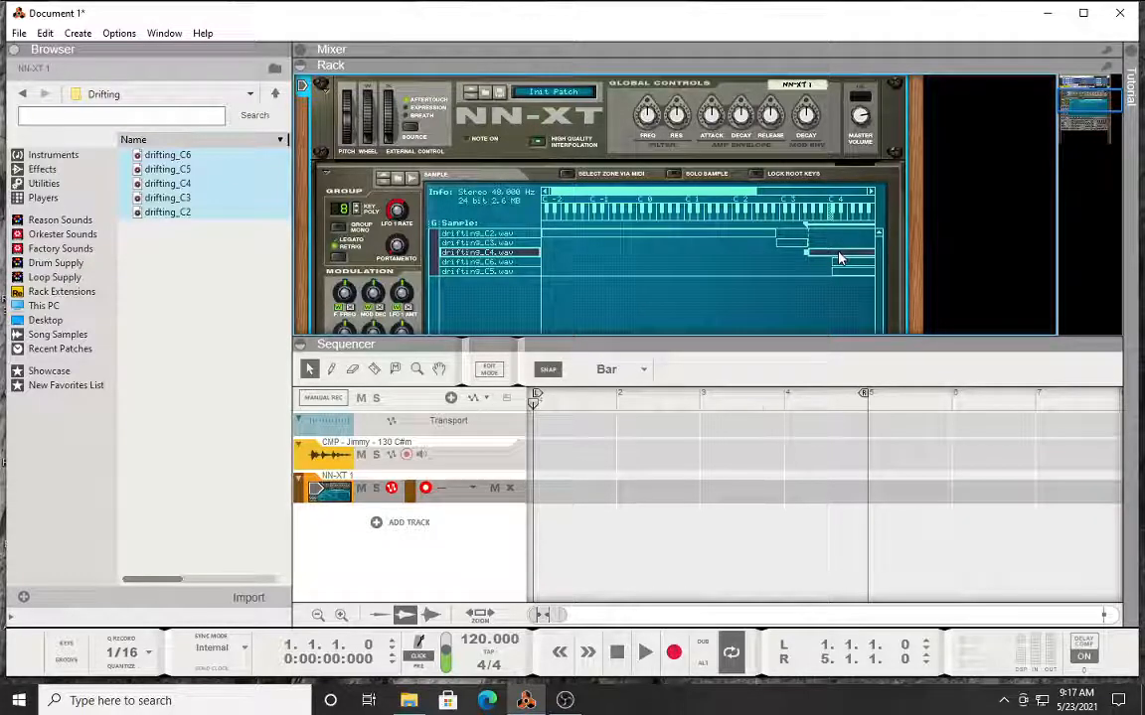
pyautogui.click(518, 244)
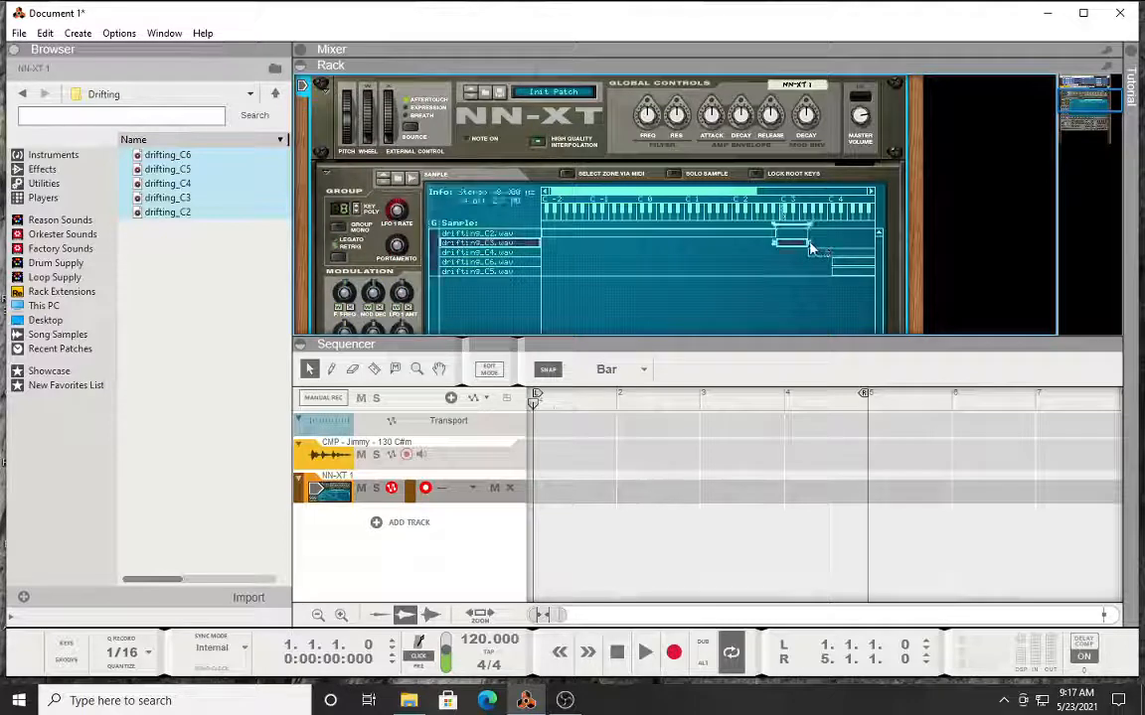
pyautogui.moveTo(812, 248); pyautogui.dragTo(834, 247)
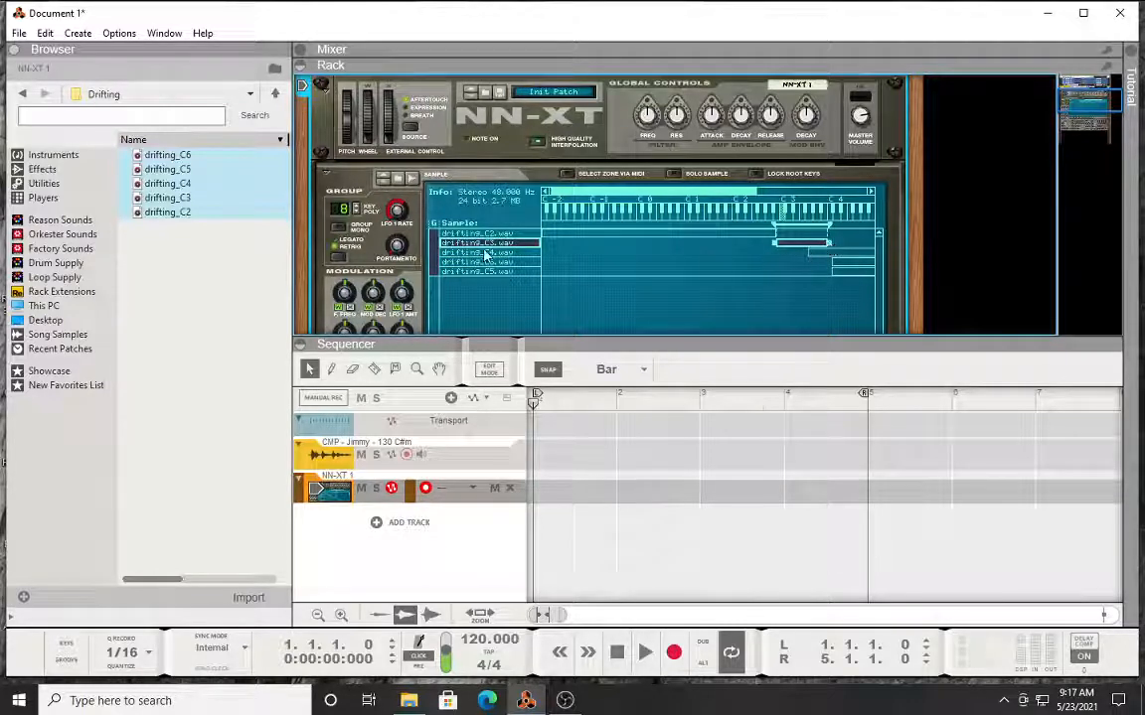
pyautogui.click(801, 254)
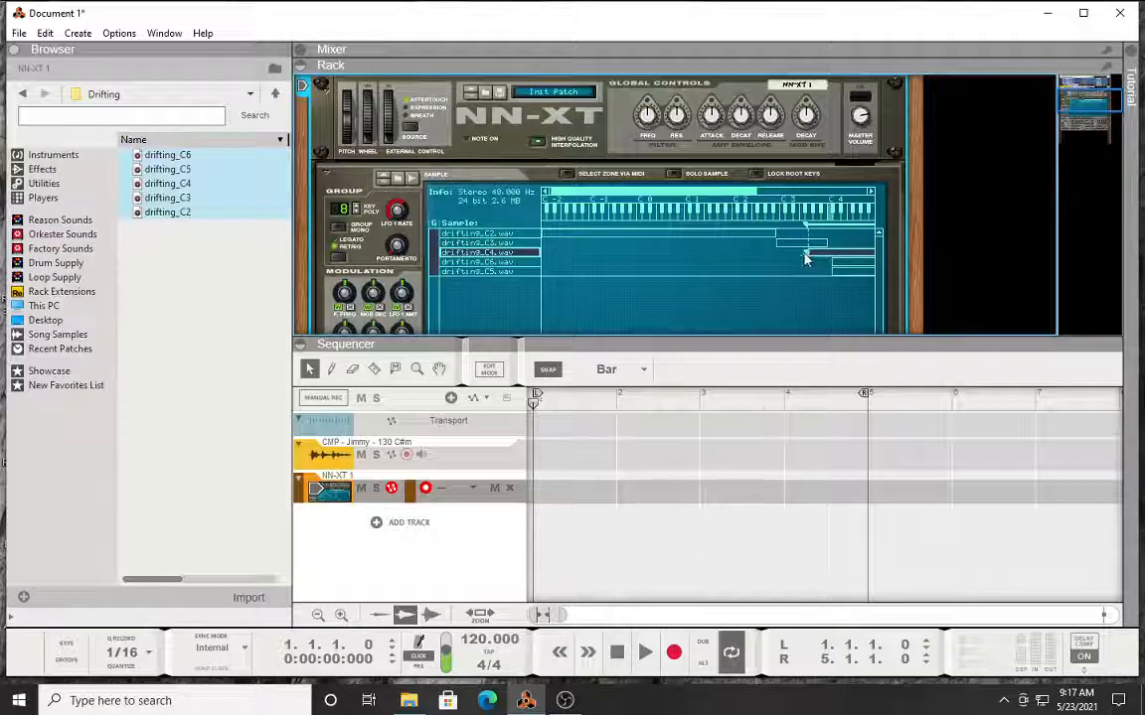
pyautogui.moveTo(808, 256); pyautogui.dragTo(831, 262)
# Step: Raise the low key of the drifting_C6 zone to just below C6
pyautogui.moveTo(734, 191); pyautogui.dragTo(780, 194)
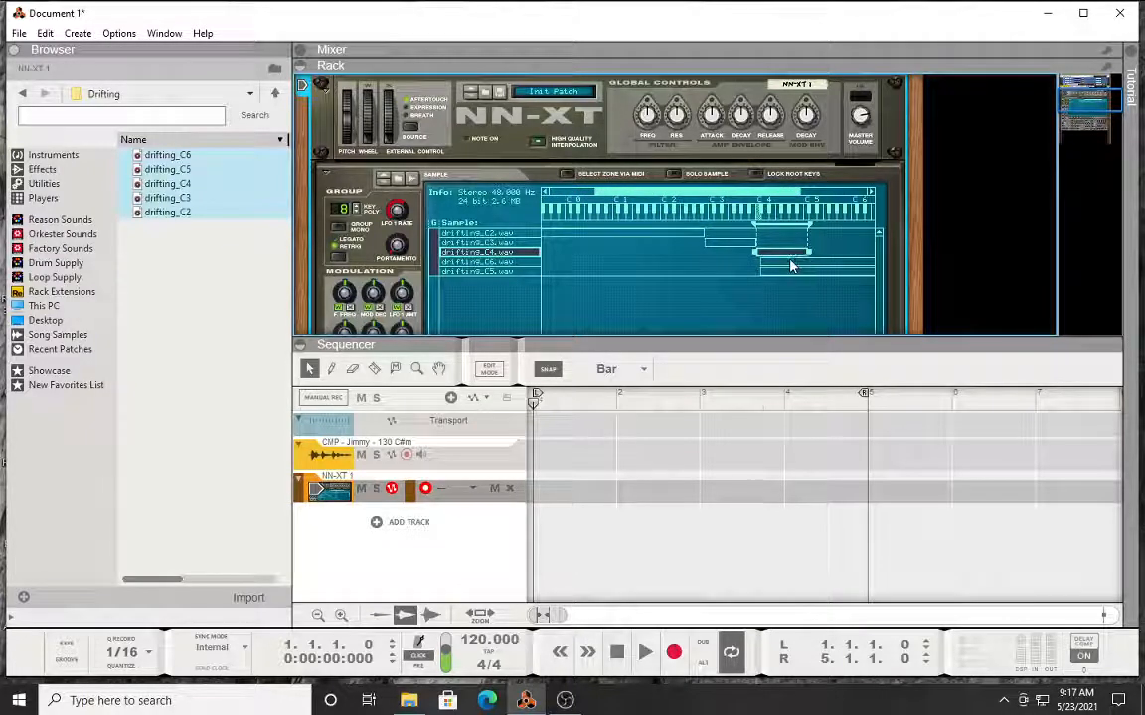
pyautogui.click(495, 263)
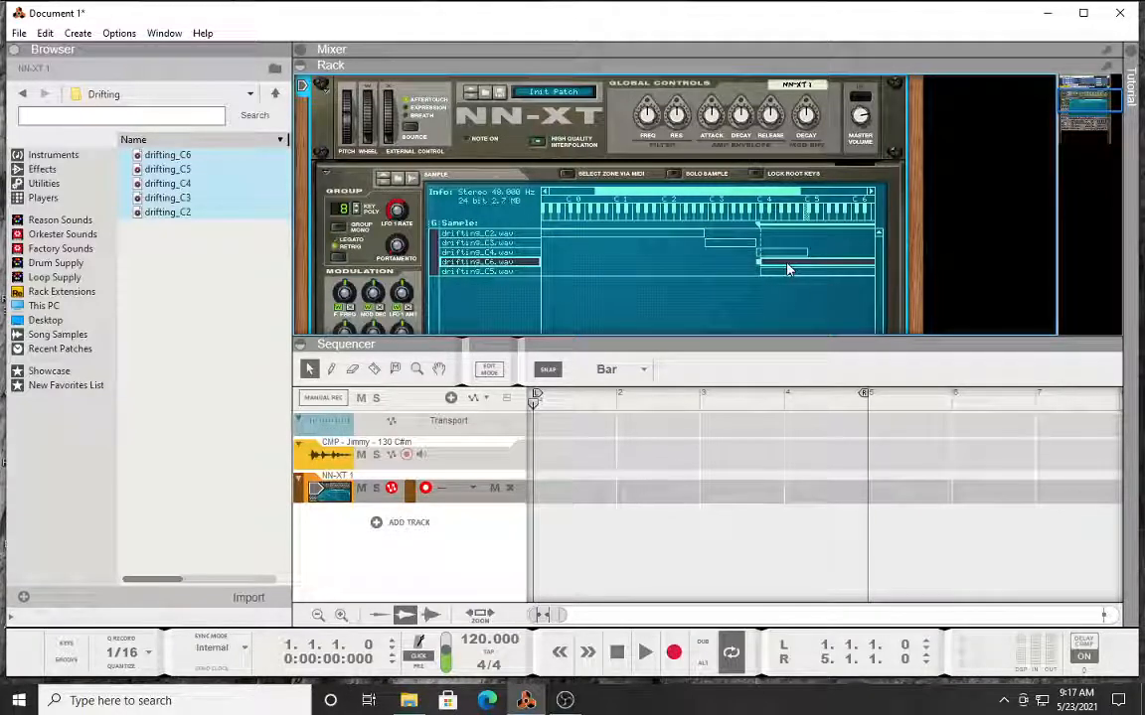
pyautogui.moveTo(788, 270); pyautogui.dragTo(892, 268)
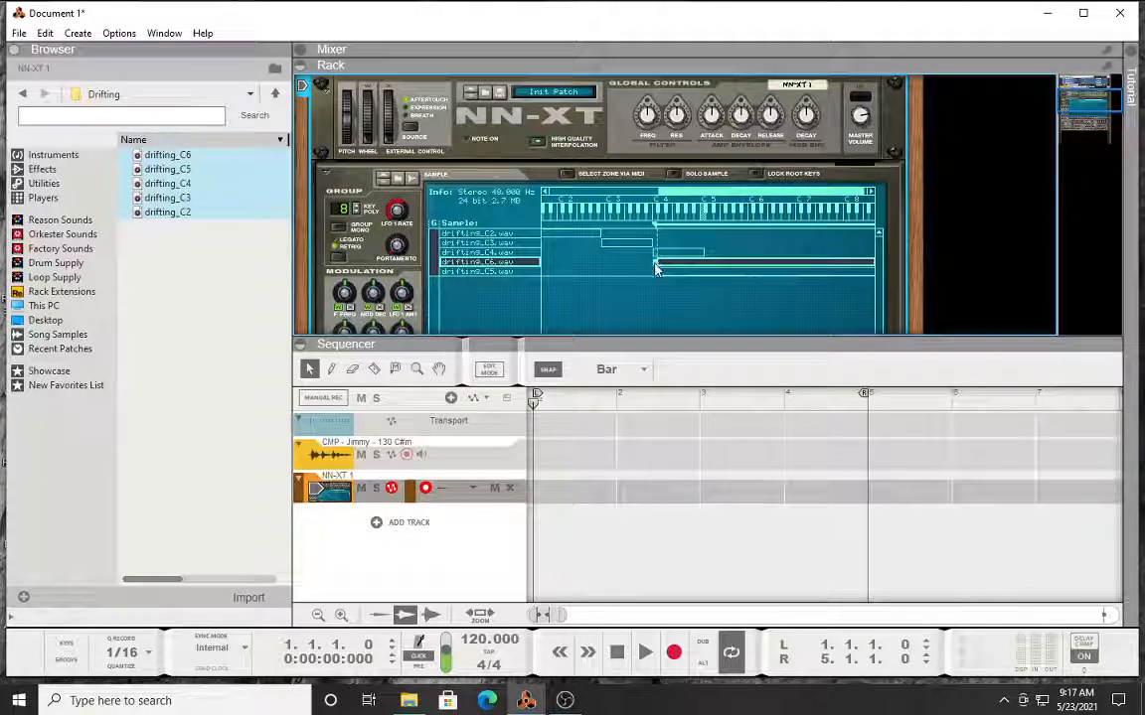
pyautogui.moveTo(656, 263); pyautogui.dragTo(750, 270)
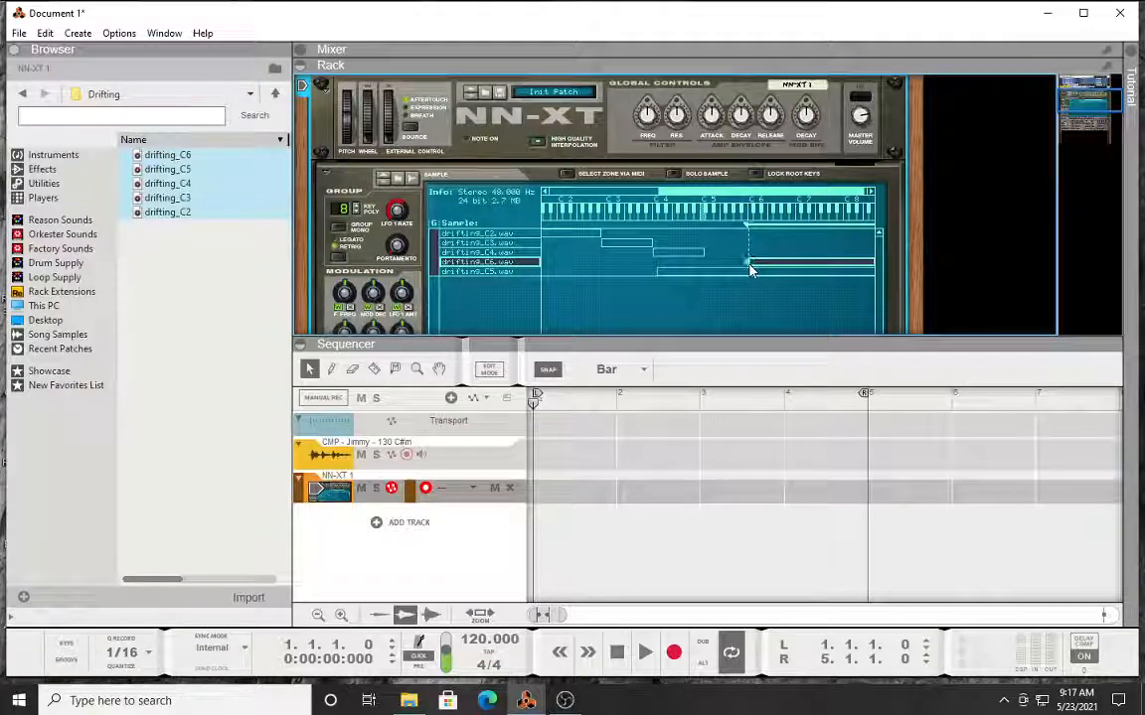
# Step: Raise the drifting_C5 zone's low key to just below C5 and trim the drifting_C4 zone's high key to meet it
pyautogui.click(683, 274)
pyautogui.moveTo(658, 277); pyautogui.dragTo(705, 278)
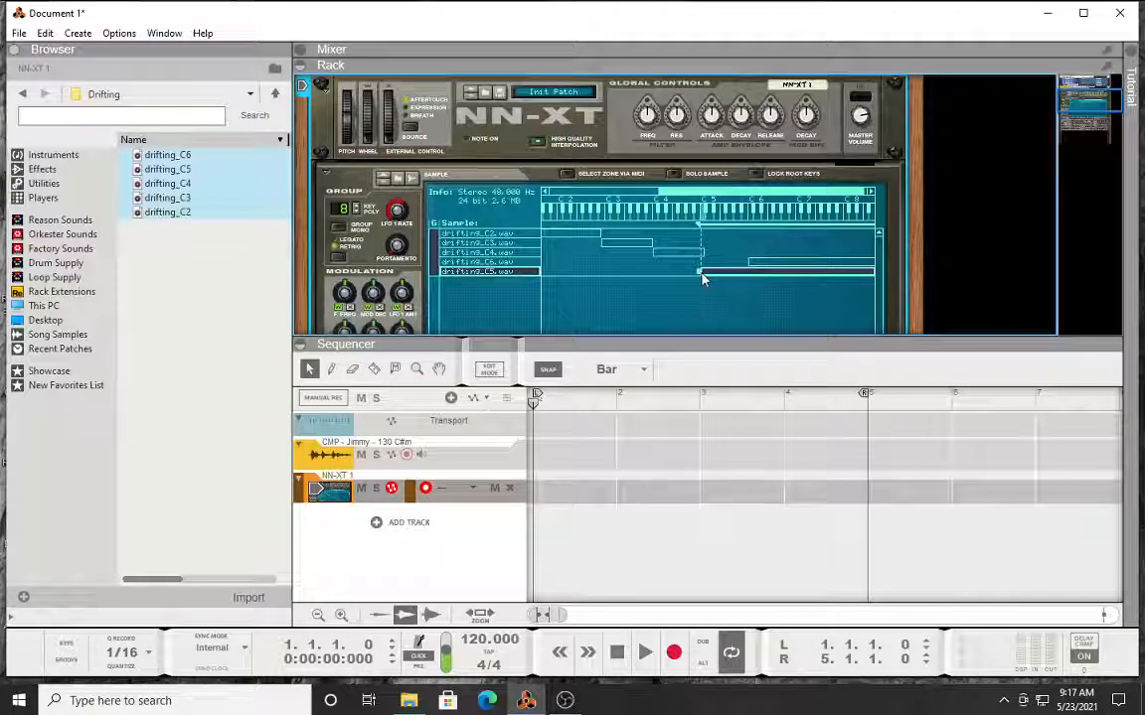
pyautogui.click(704, 253)
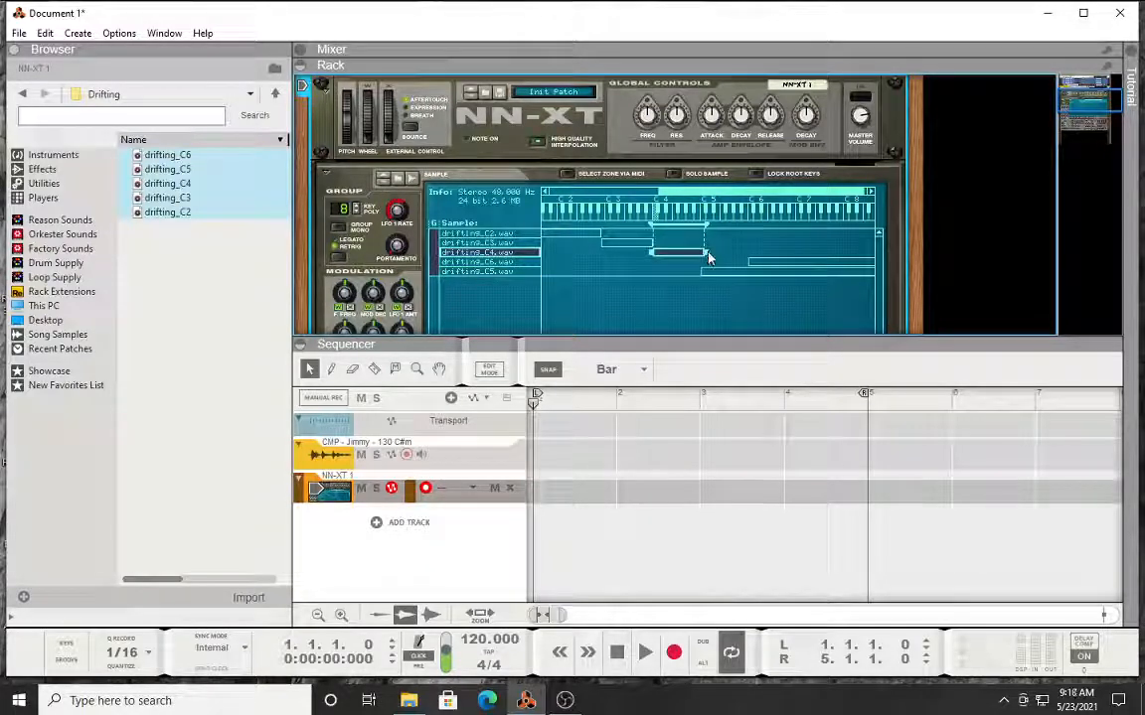
pyautogui.moveTo(707, 253); pyautogui.dragTo(702, 253)
# Step: Trim the drifting_C5 zone's high key to meet the start of the drifting_C6 zone just below C6
pyautogui.click(707, 271)
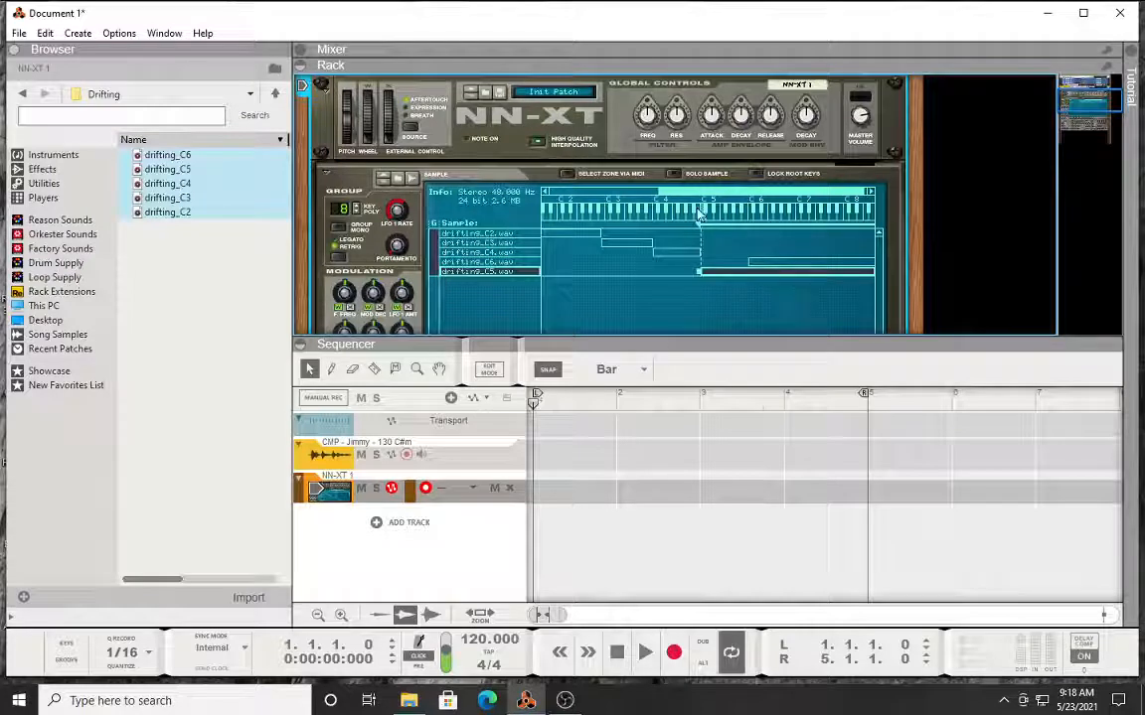
pyautogui.moveTo(724, 193); pyautogui.dragTo(752, 198)
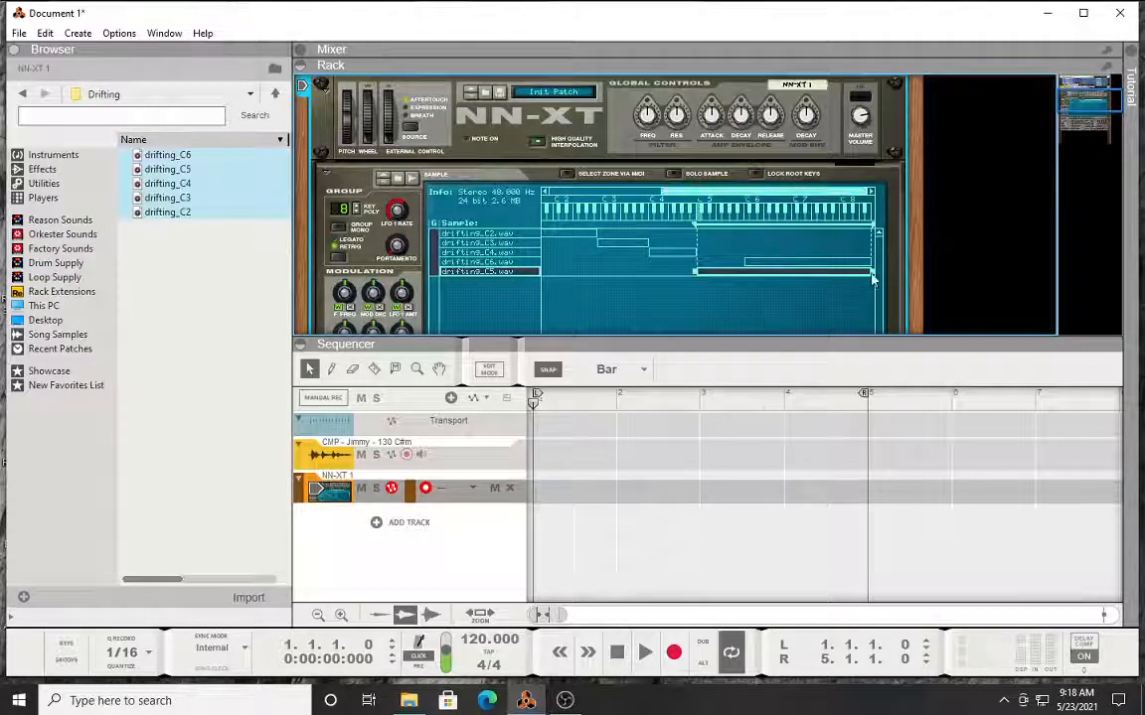
pyautogui.moveTo(871, 271); pyautogui.dragTo(747, 264)
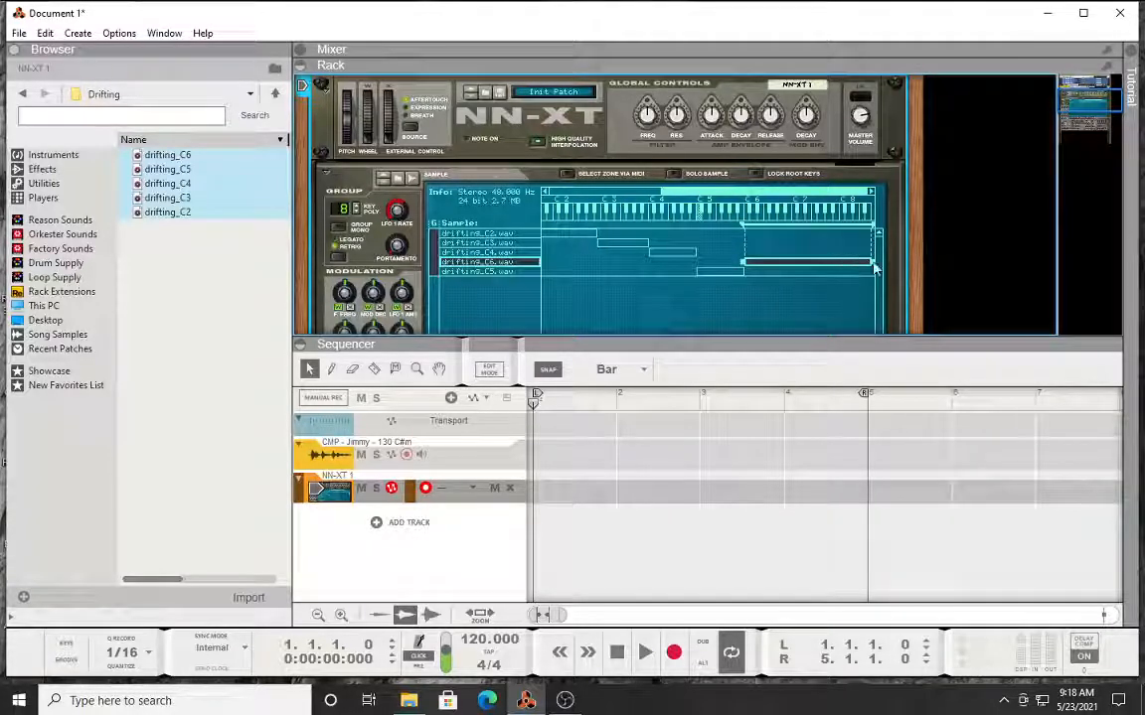
pyautogui.click(626, 301)
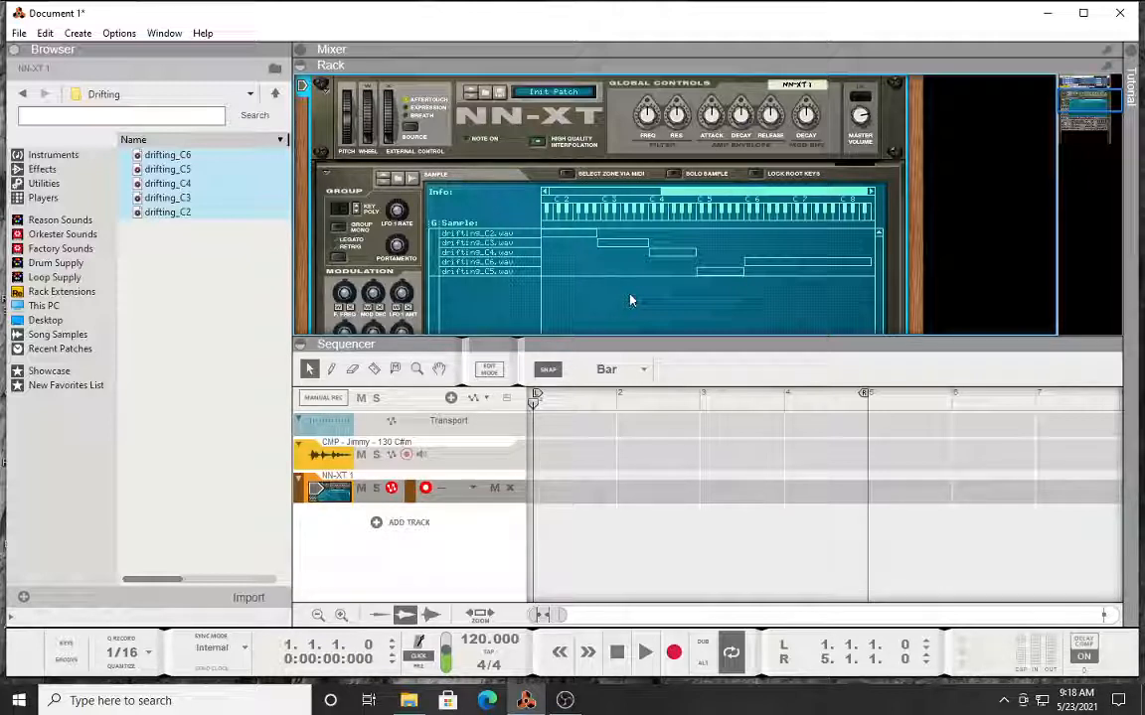
# Step: Add an empty zone to the key map and group the five drifting sample zones together
pyautogui.rightClick(628, 294)
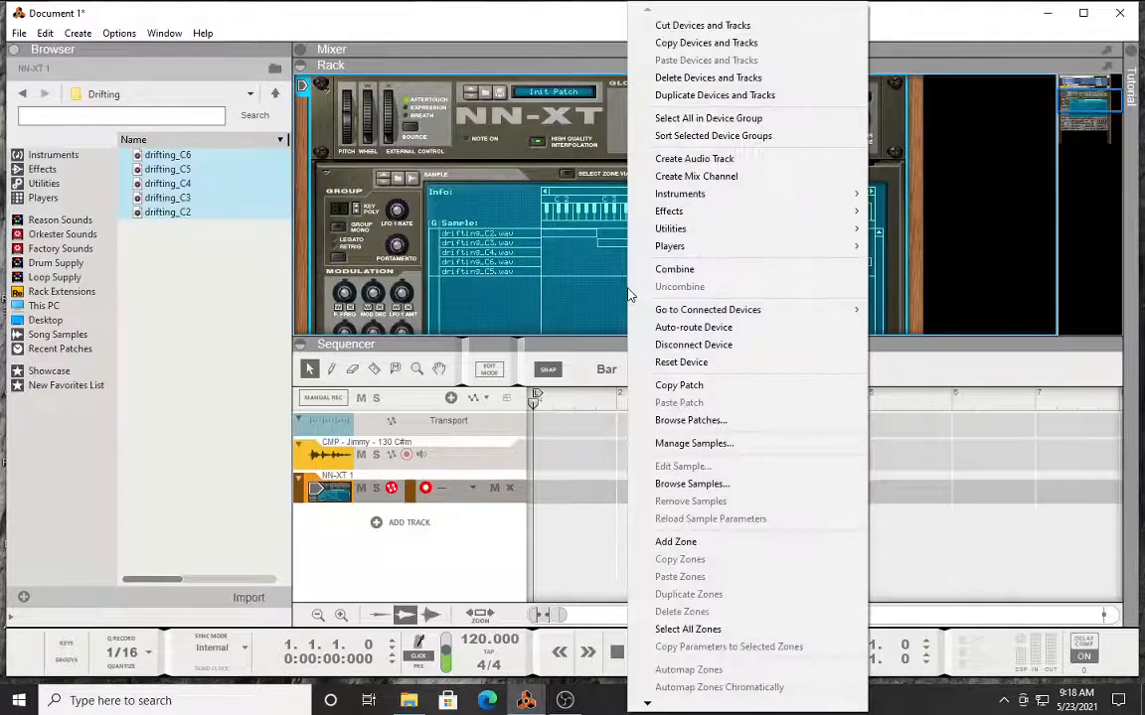
pyautogui.click(717, 543)
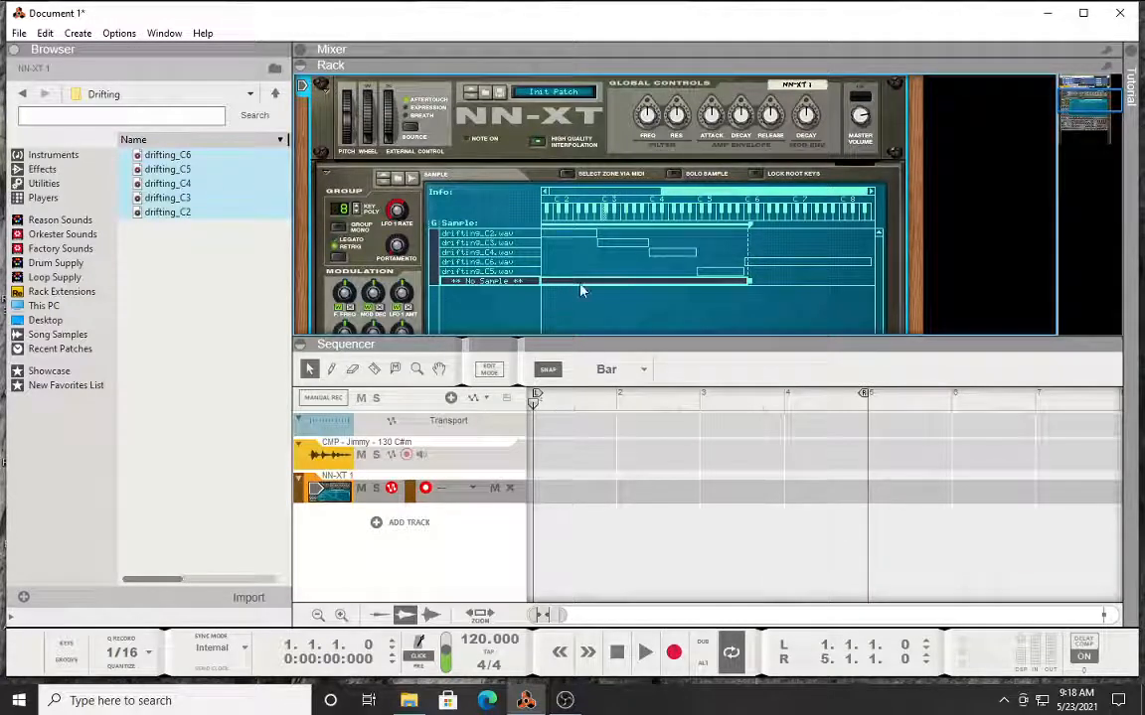
pyautogui.moveTo(813, 271); pyautogui.dragTo(578, 228)
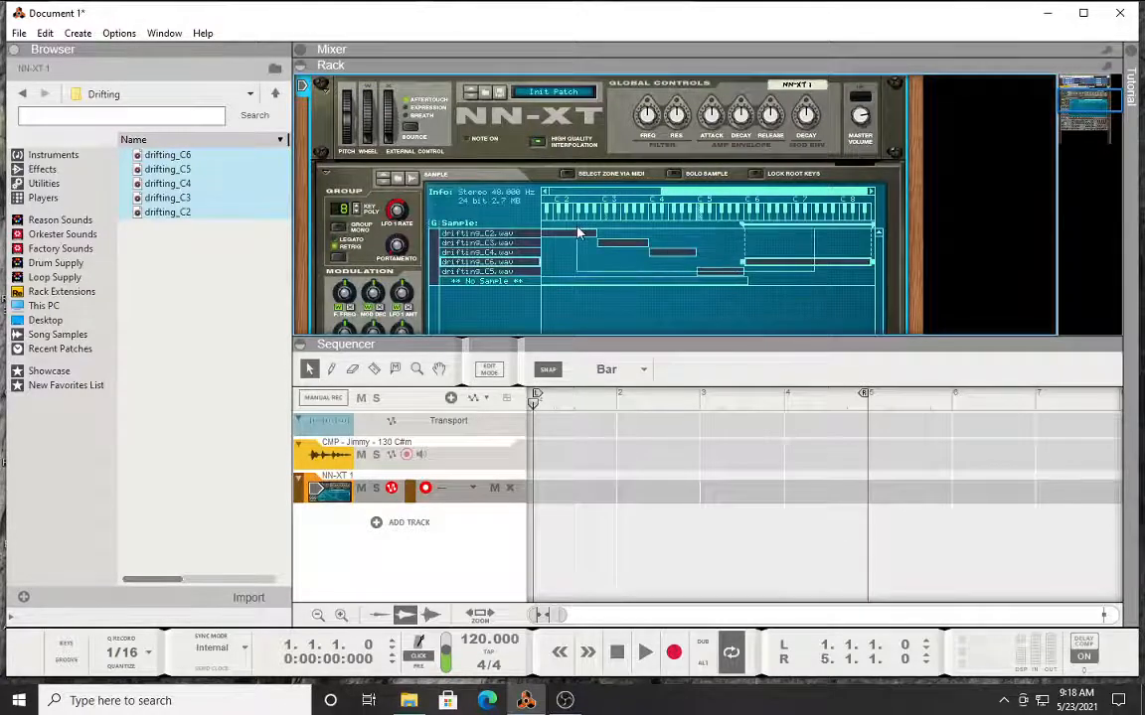
pyautogui.rightClick(580, 232)
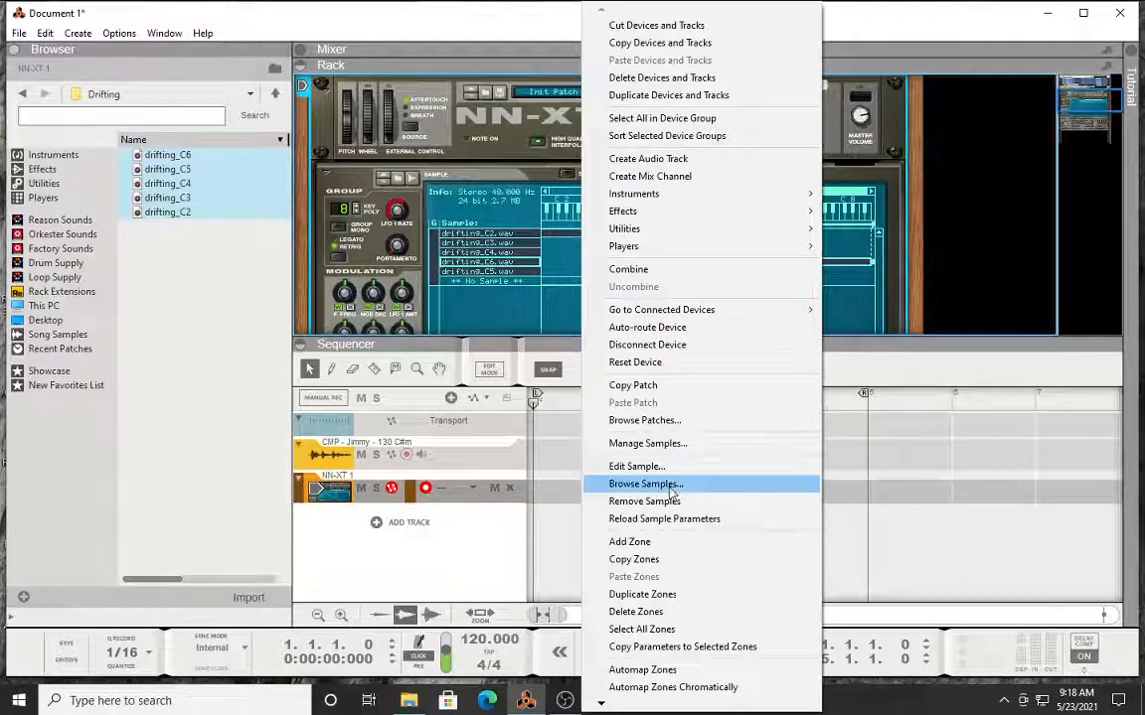
pyautogui.moveTo(601, 705)
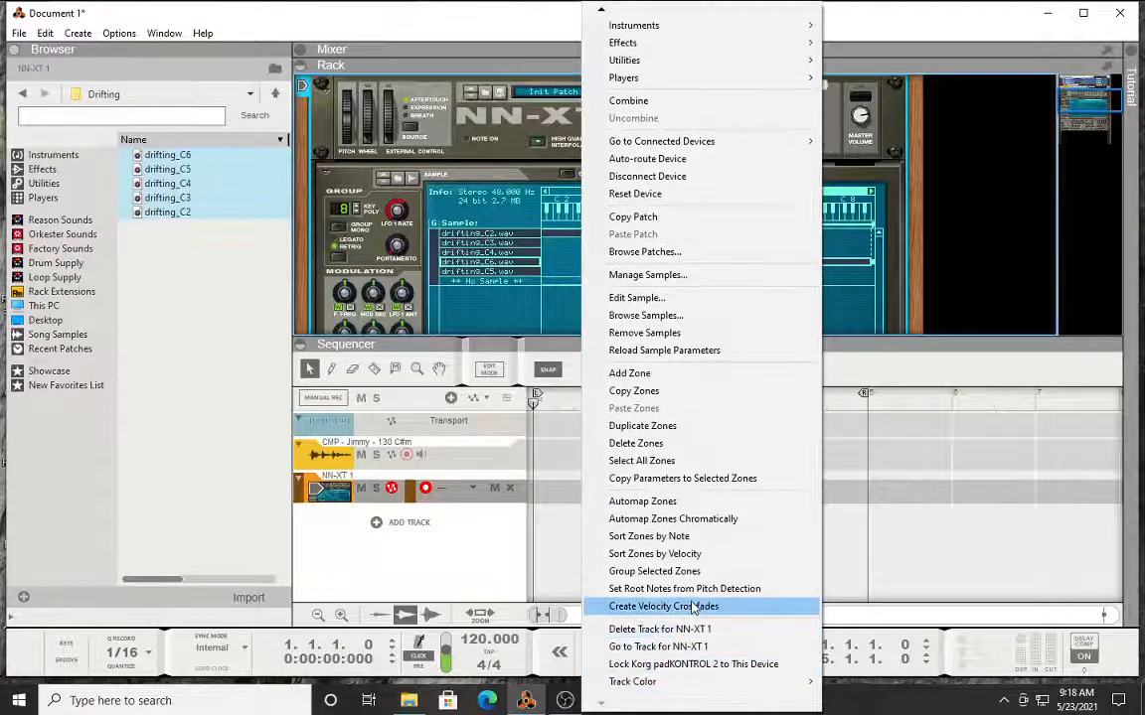
pyautogui.click(692, 574)
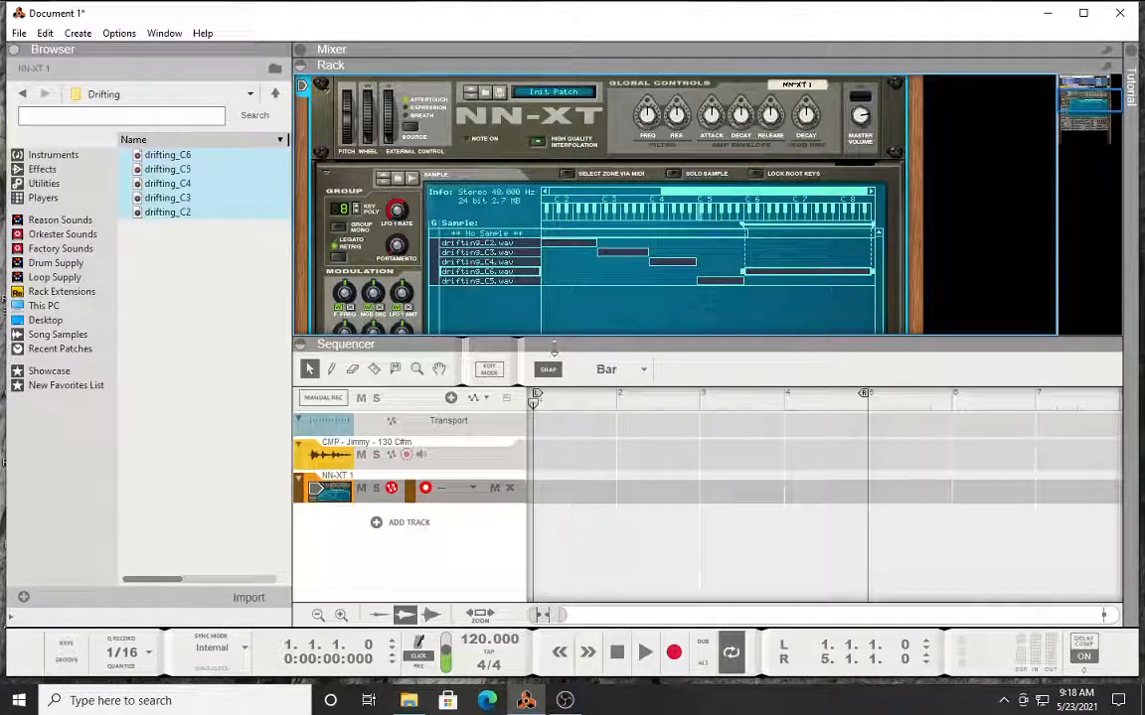
# Step: Select the empty zone as the load target and browse to the POLYPHONIC folder of the Genesis Sound Pack
pyautogui.click(499, 234)
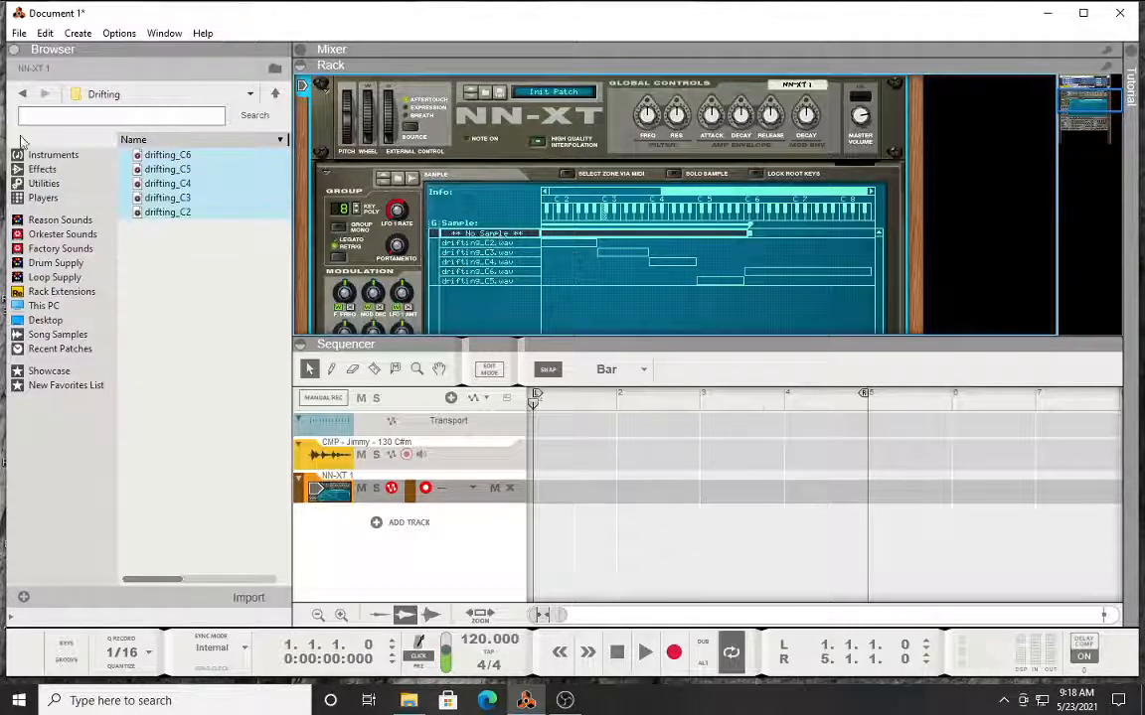
pyautogui.click(22, 94)
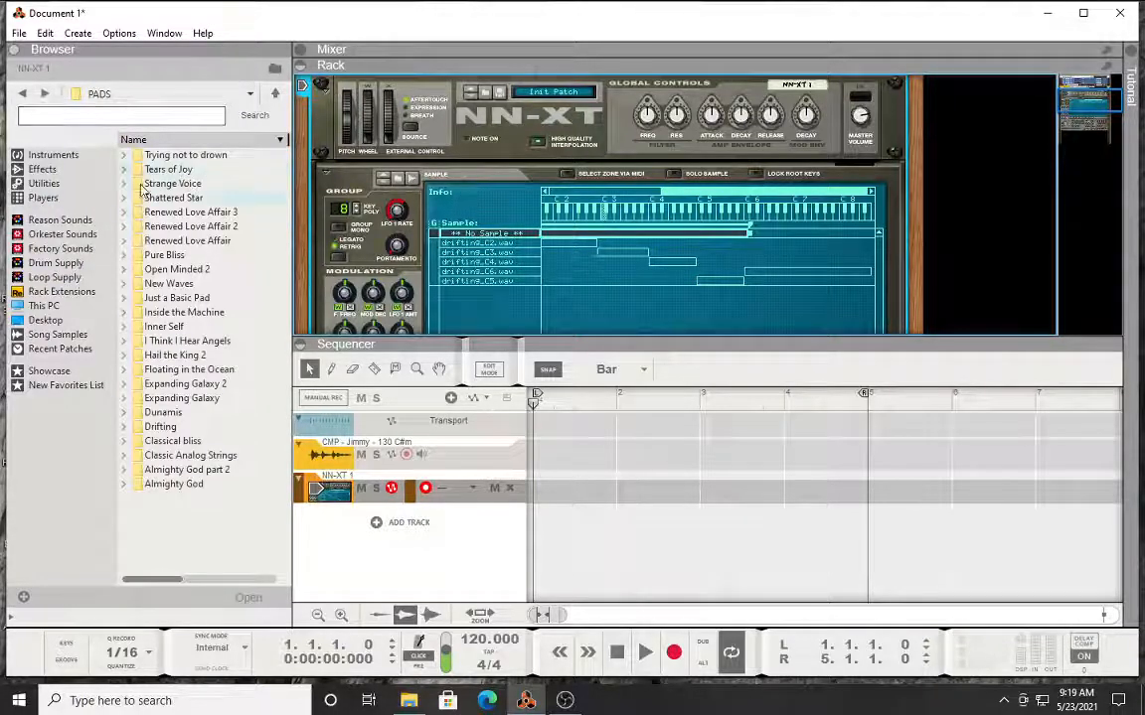
pyautogui.click(22, 95)
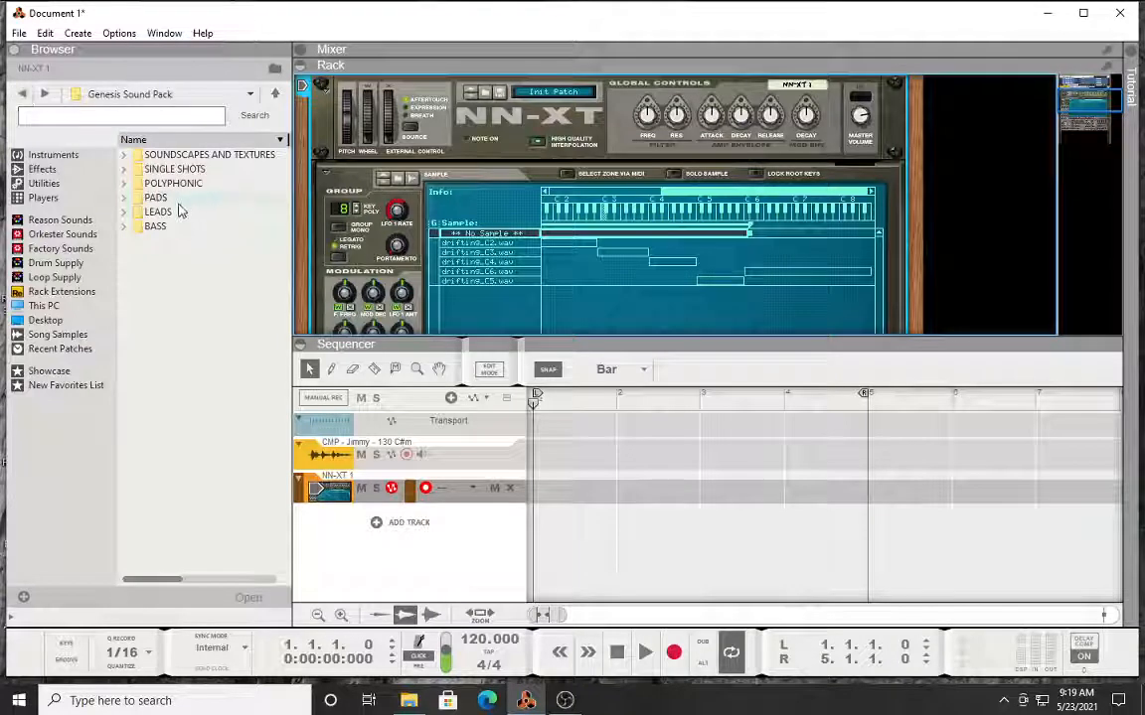
pyautogui.doubleClick(183, 192)
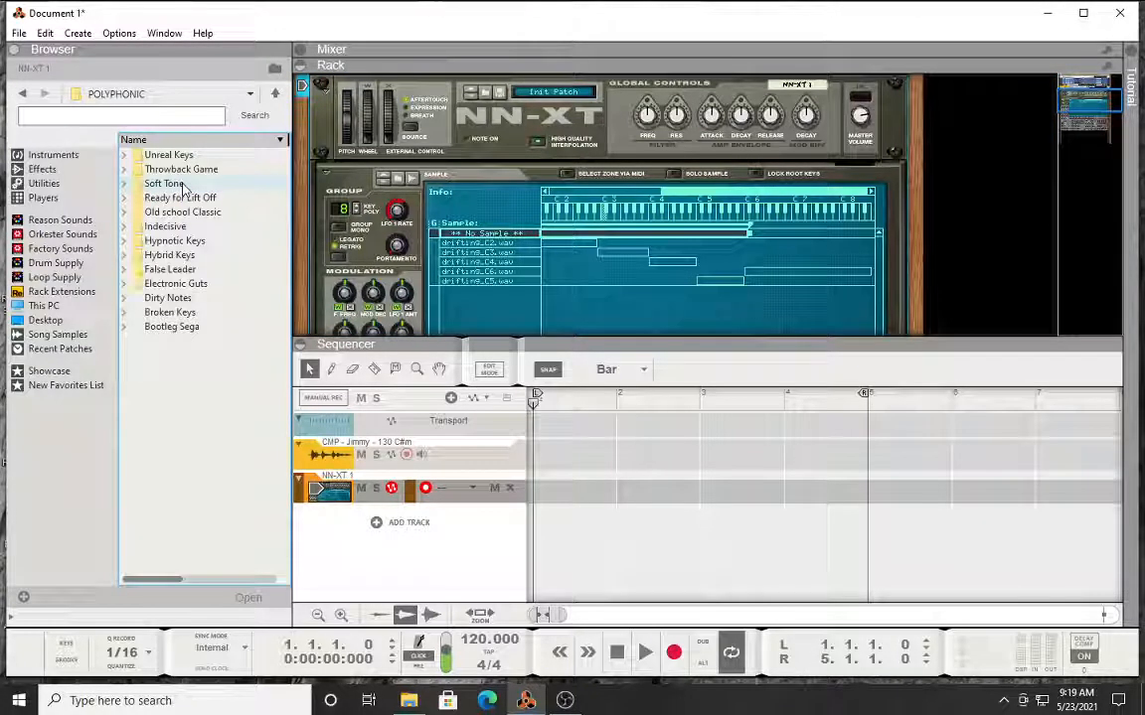
# Step: Look through the Soft Tone folder, audition Soft Tone_G4, and return to the POLYPHONIC folder
pyautogui.doubleClick(167, 183)
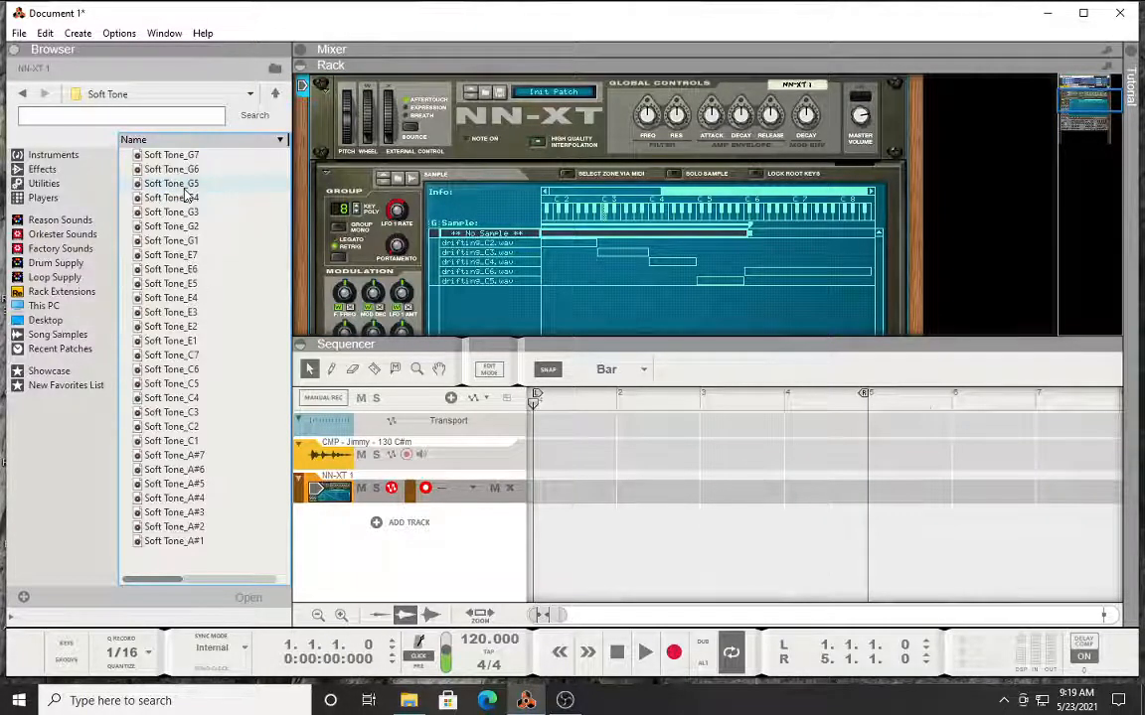
pyautogui.click(180, 198)
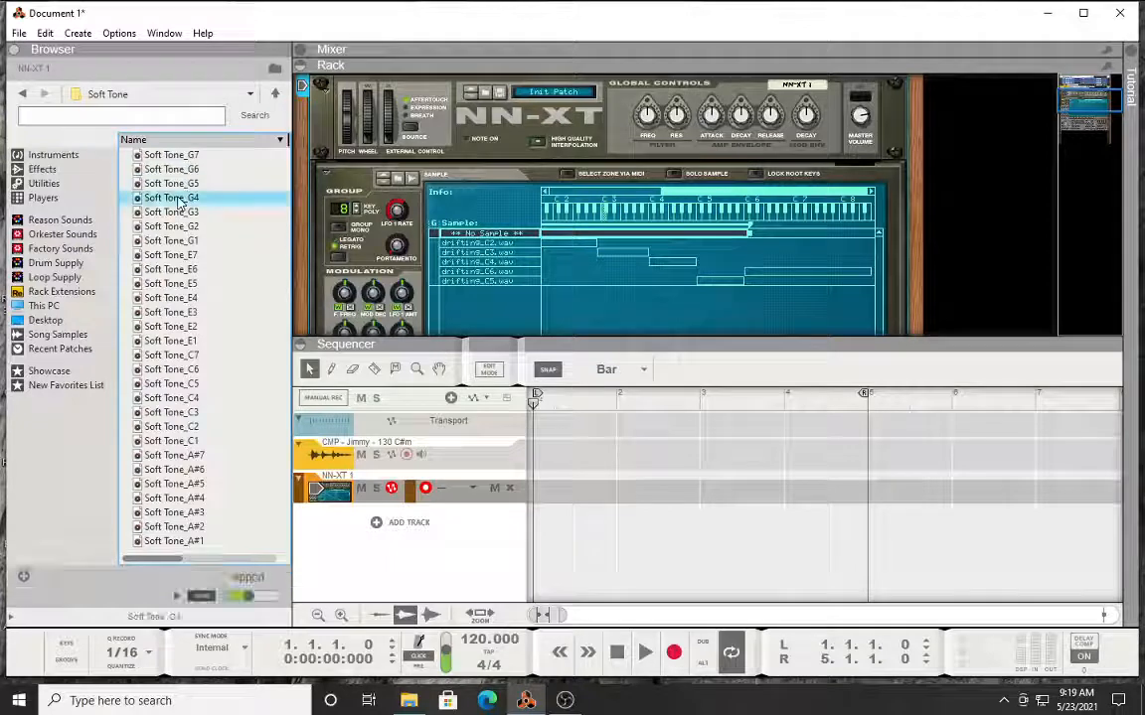
pyautogui.click(22, 94)
# Step: Open the Unreal Keys folder and audition the Unreal keys_C4 and Unreal keys_C3 samples
pyautogui.doubleClick(161, 155)
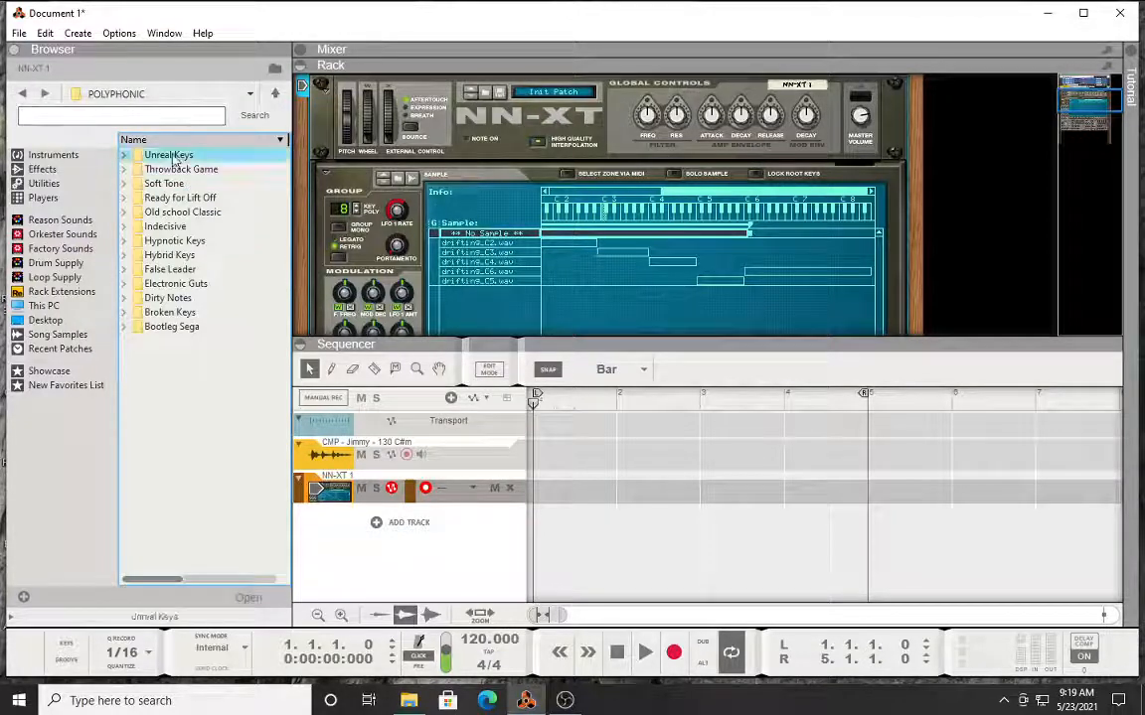
pyautogui.click(176, 356)
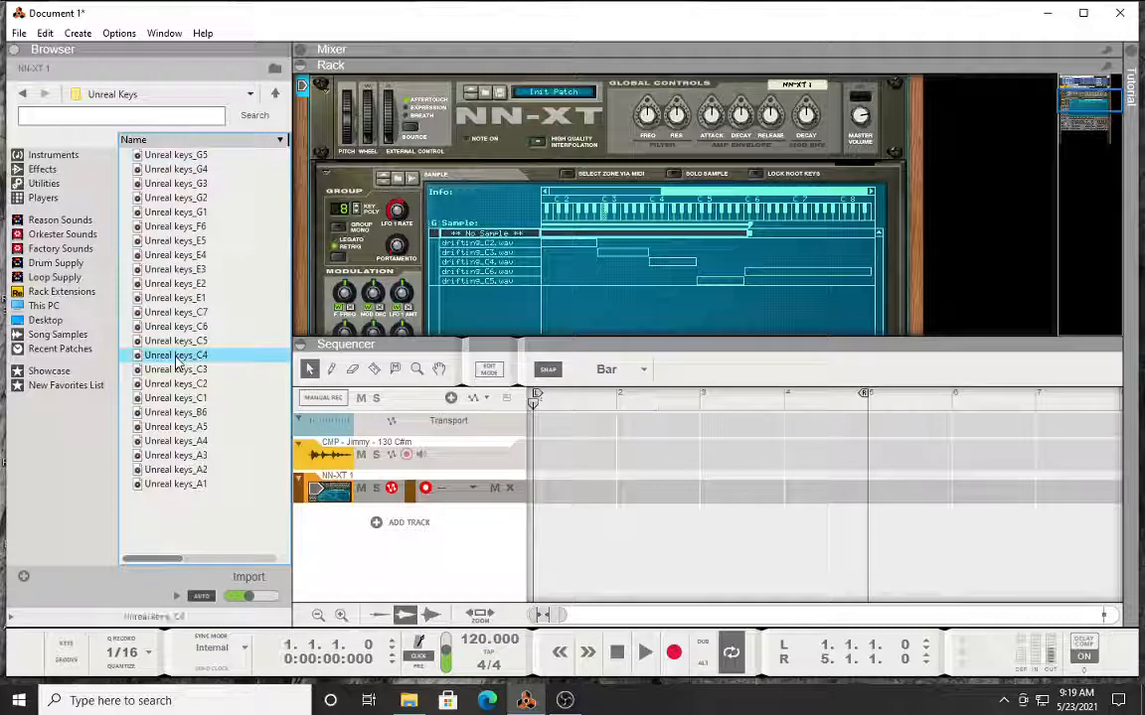
pyautogui.click(176, 371)
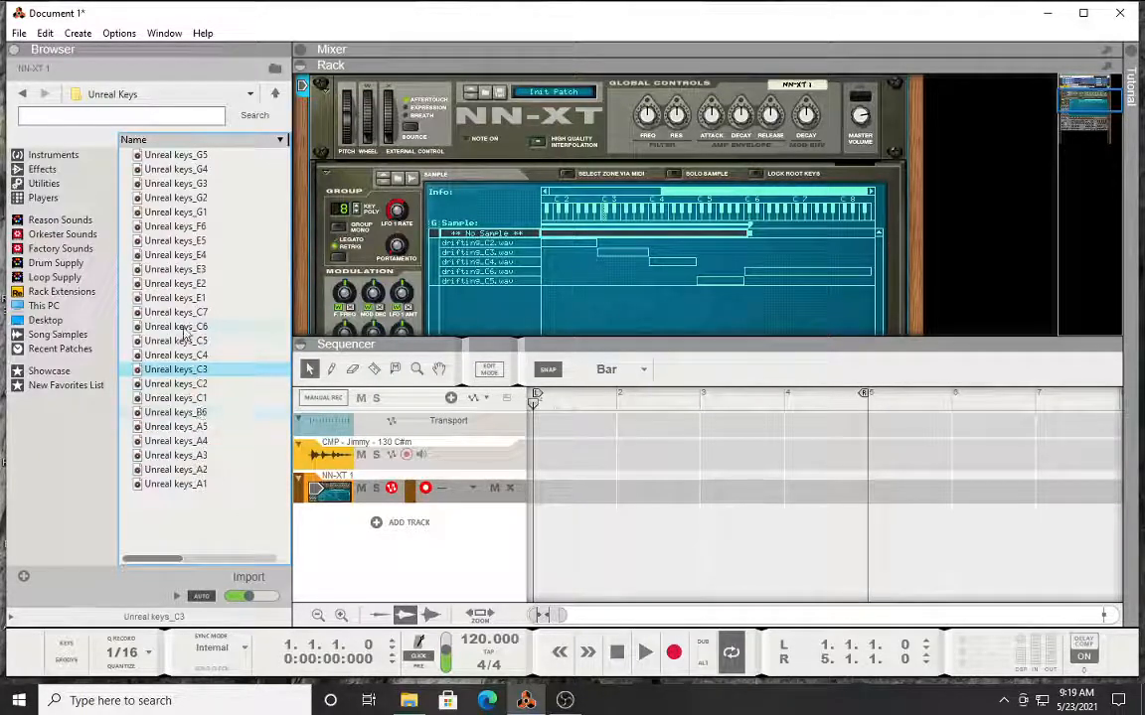
# Step: Load the samples Unreal keys_C1 through Unreal keys_C5 into the NN-XT's empty zone, undoing any import onto audio tracks
pyautogui.moveTo(188, 402); pyautogui.dragTo(184, 346)
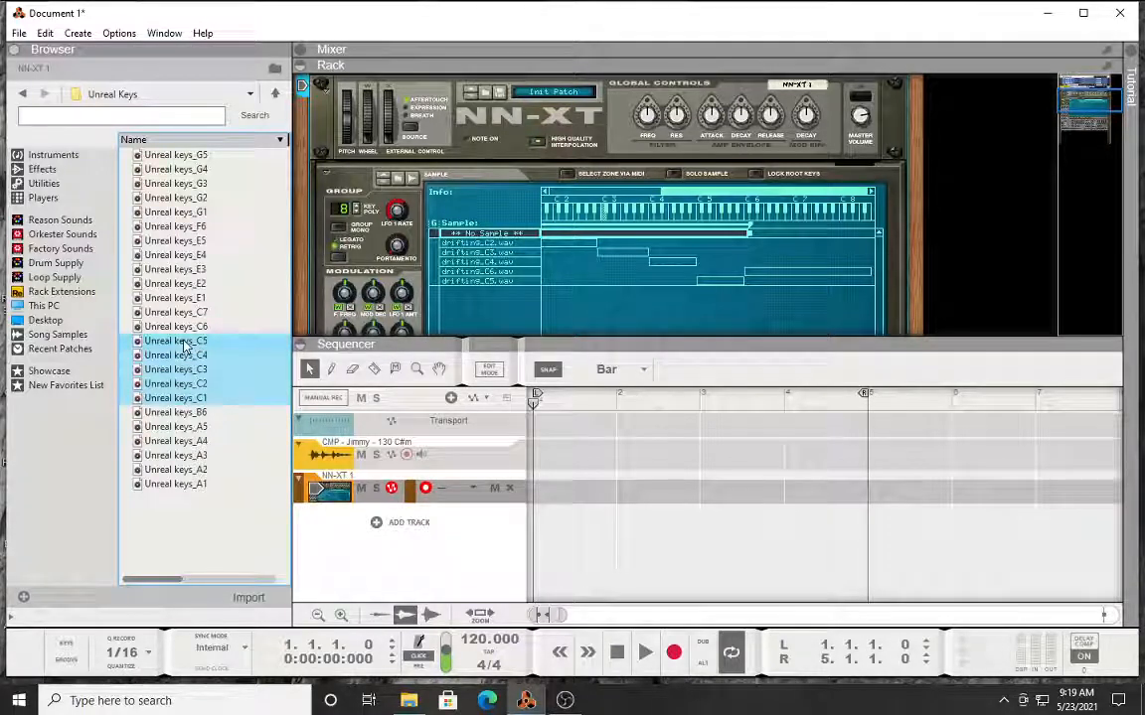
pyautogui.press('Return')
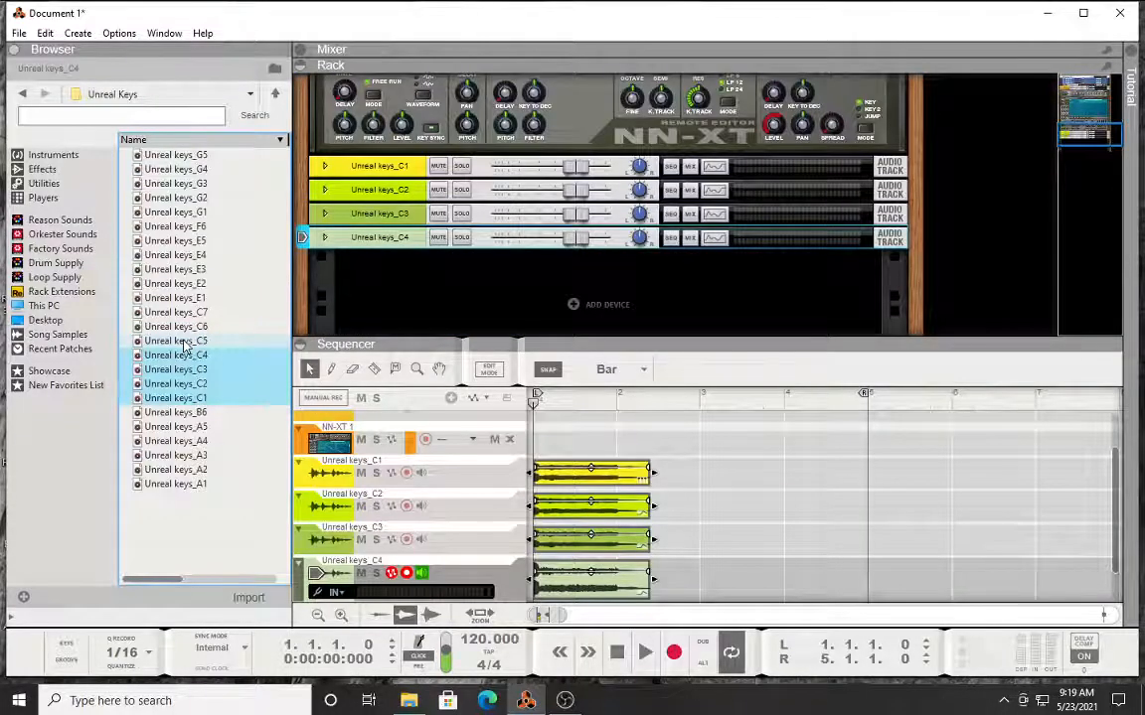
pyautogui.hotkey('ctrl', 'z')
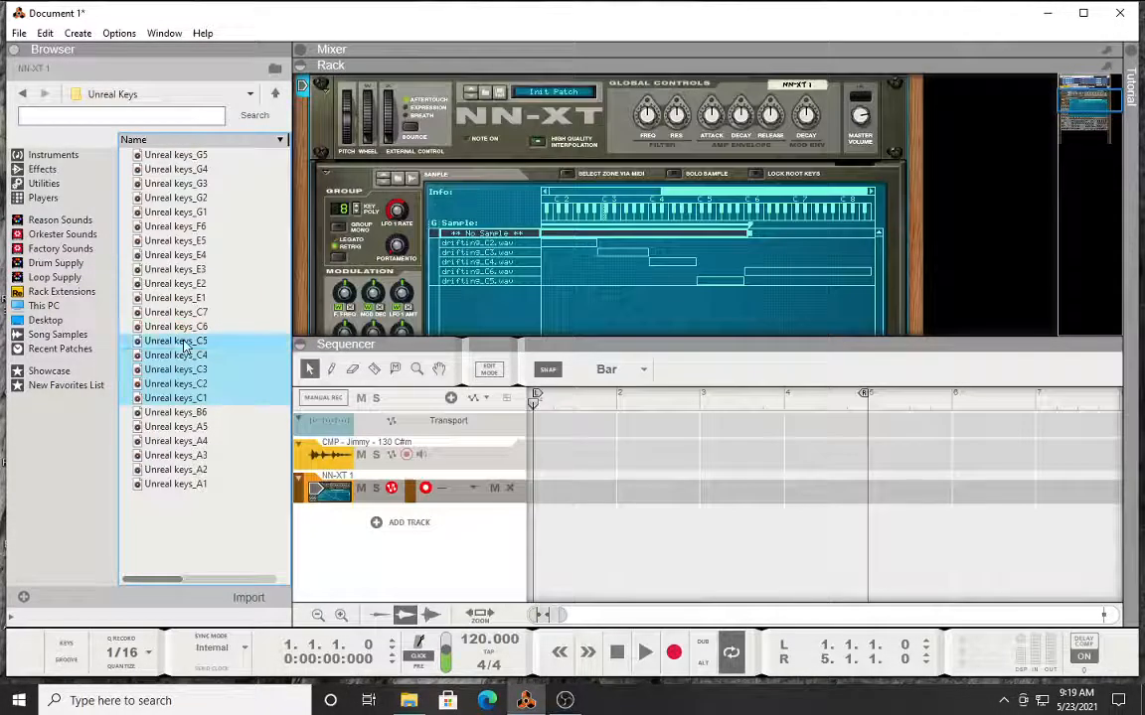
pyautogui.moveTo(184, 345); pyautogui.dragTo(554, 217)
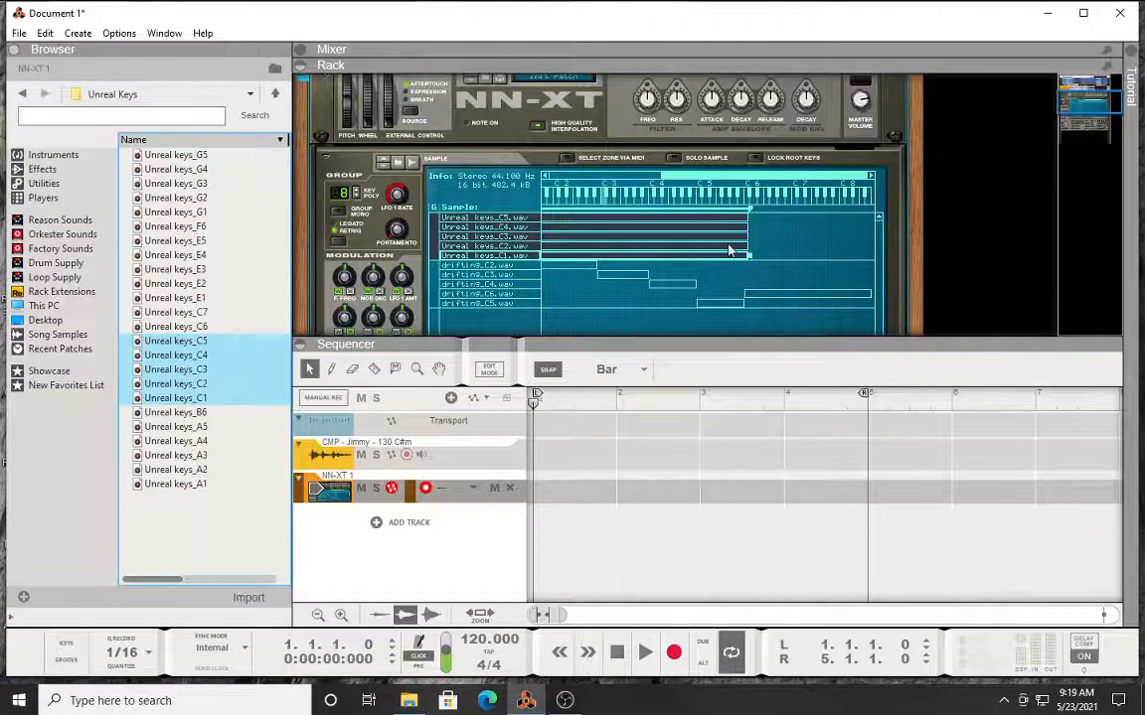
# Step: Set the root notes of the five Unreal keys zones from pitch detection and automap the zones
pyautogui.rightClick(641, 223)
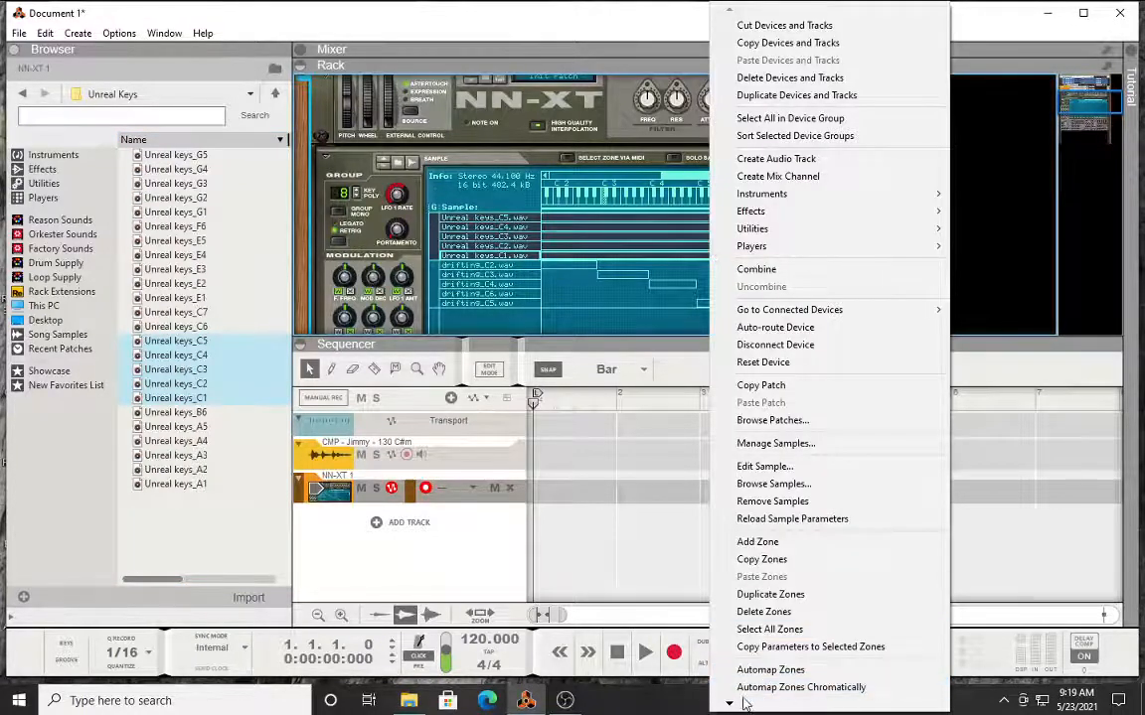
pyautogui.moveTo(731, 705)
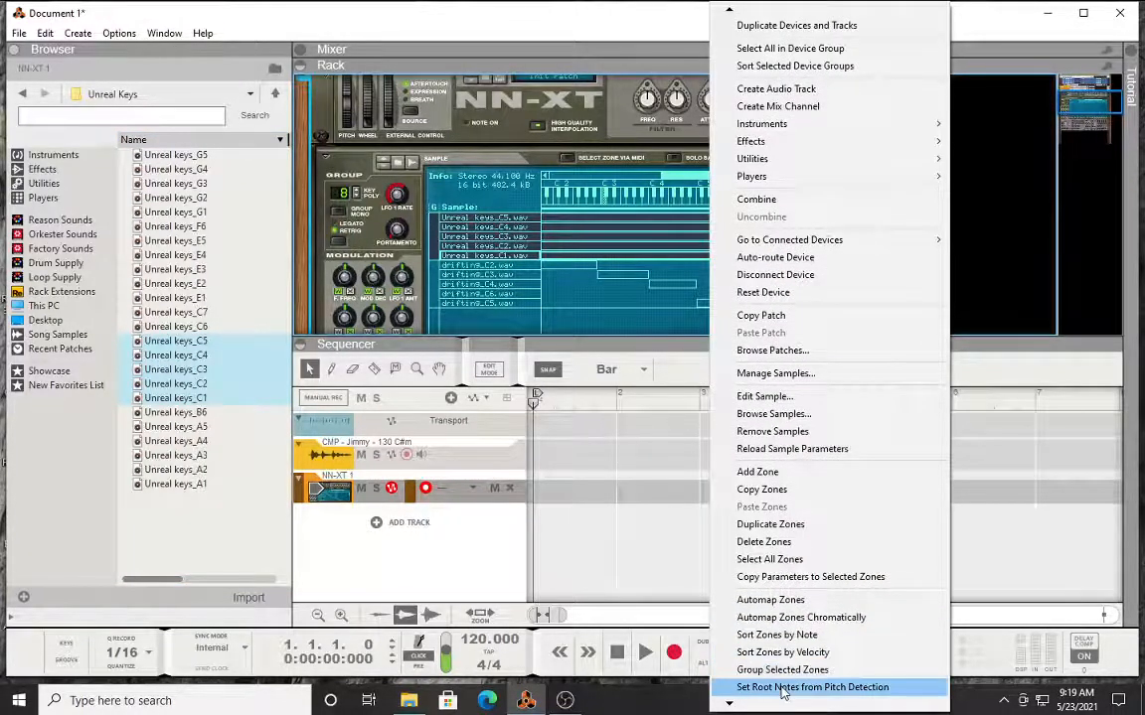
pyautogui.click(781, 686)
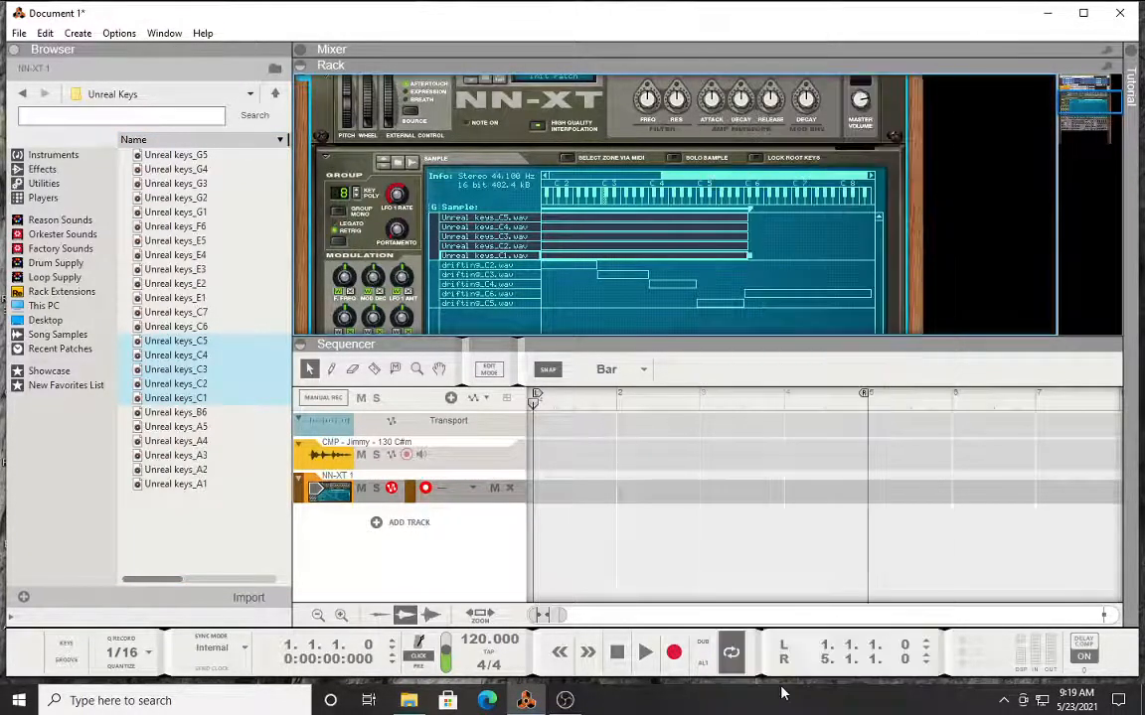
pyautogui.rightClick(676, 233)
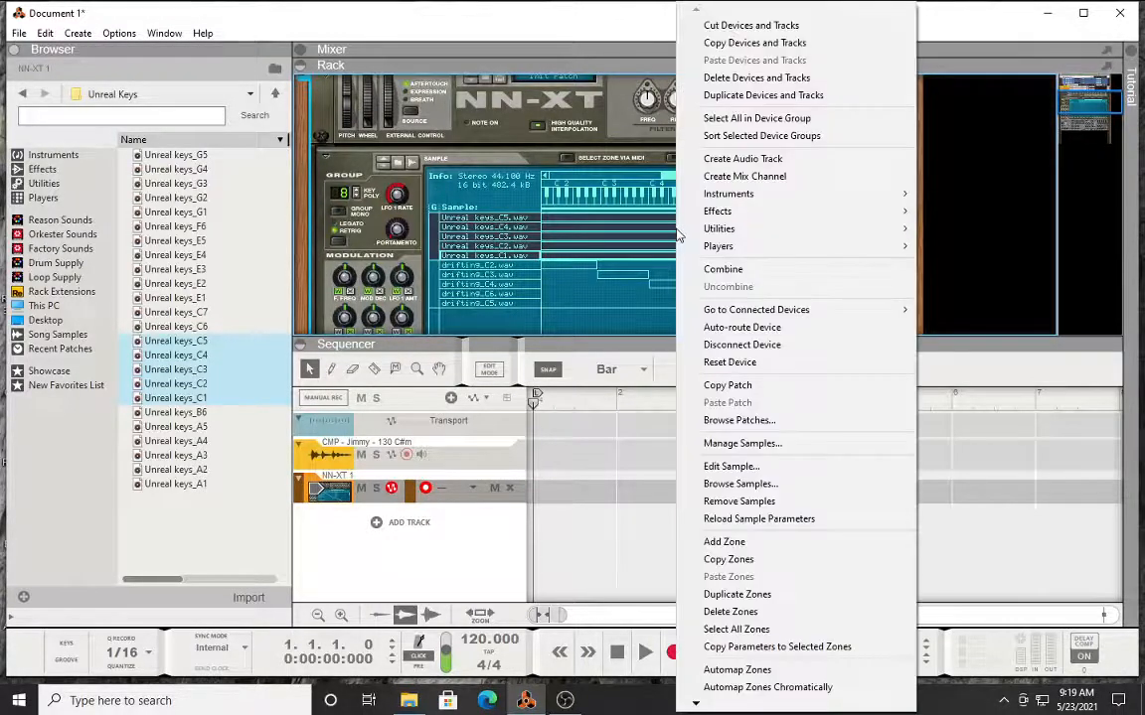
pyautogui.click(767, 671)
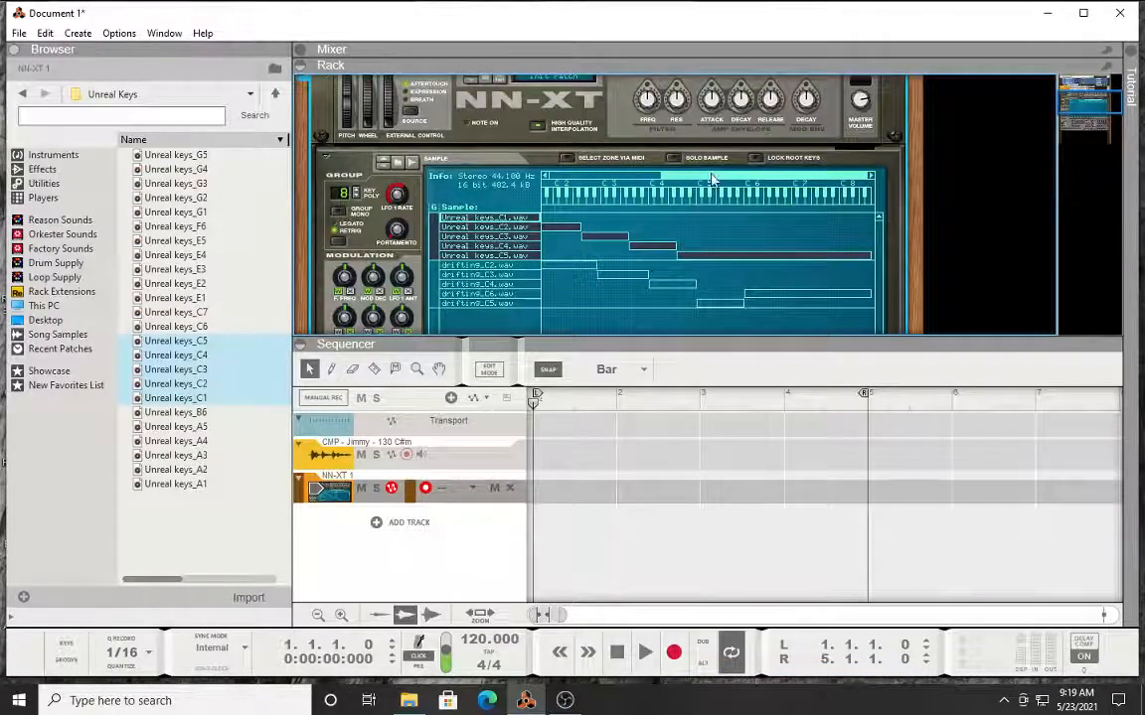
# Step: Adjust the high key of the Unreal keys_C1 zone so it ends just below C2
pyautogui.moveTo(711, 179); pyautogui.dragTo(536, 175)
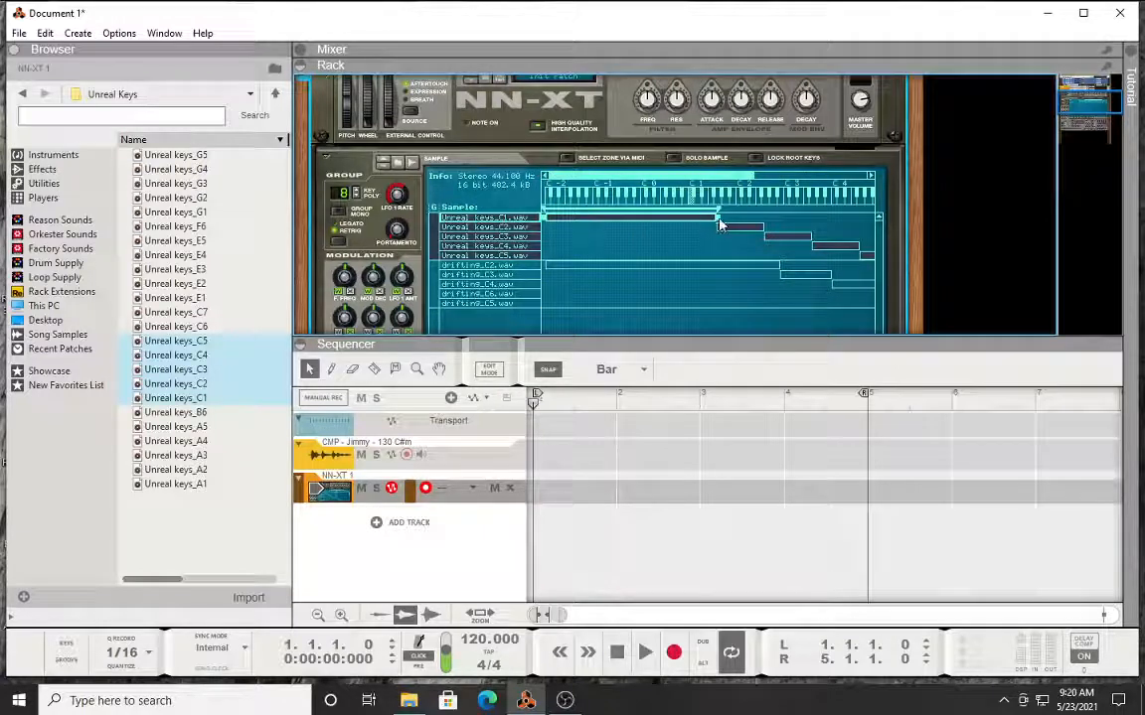
pyautogui.moveTo(719, 222); pyautogui.dragTo(690, 213)
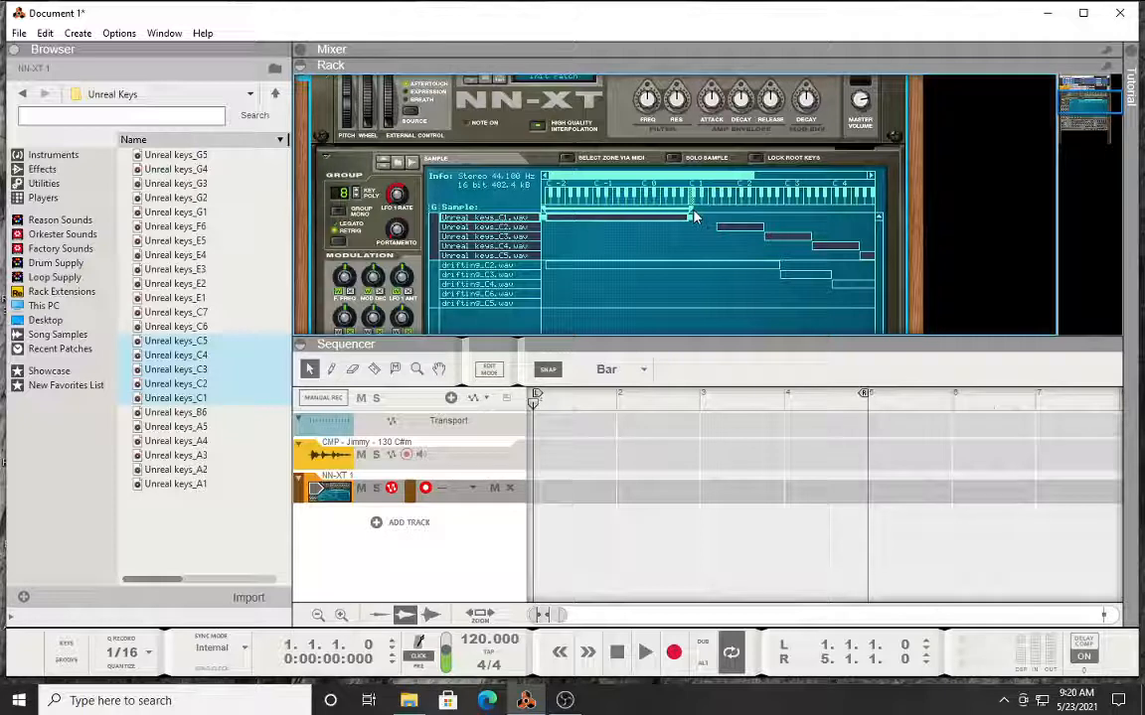
pyautogui.moveTo(693, 216); pyautogui.dragTo(731, 212)
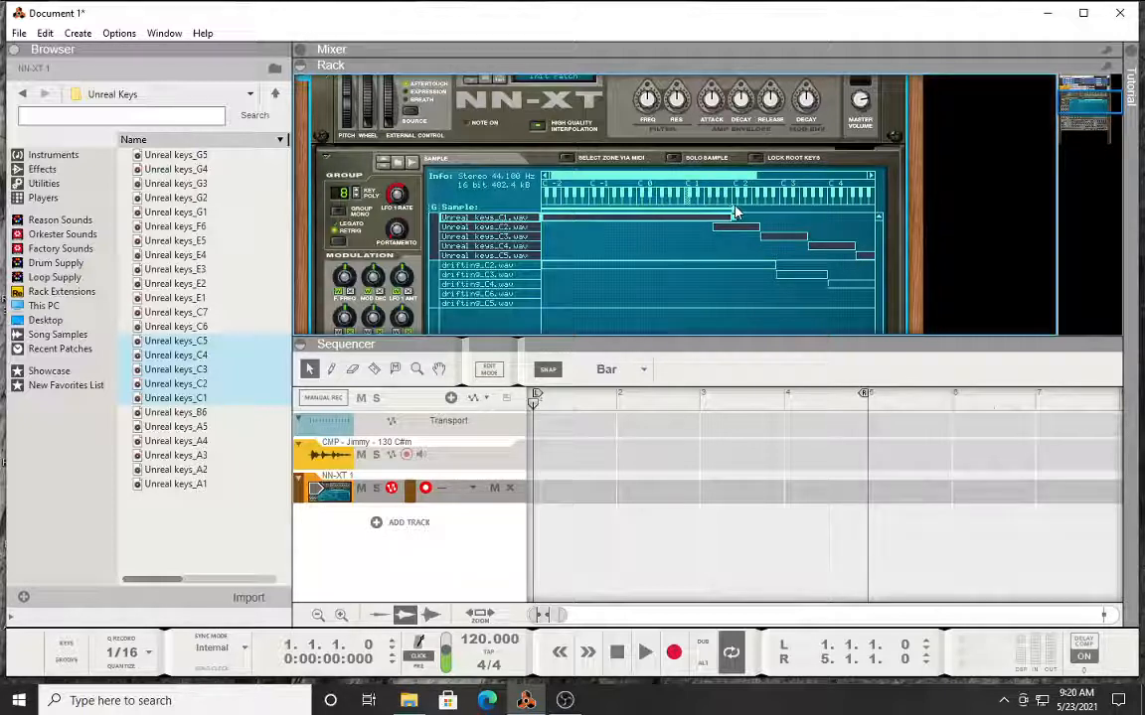
# Step: Shift the Unreal keys_C2 zone up to span C2 to B2 and set its root key to C2
pyautogui.click(727, 227)
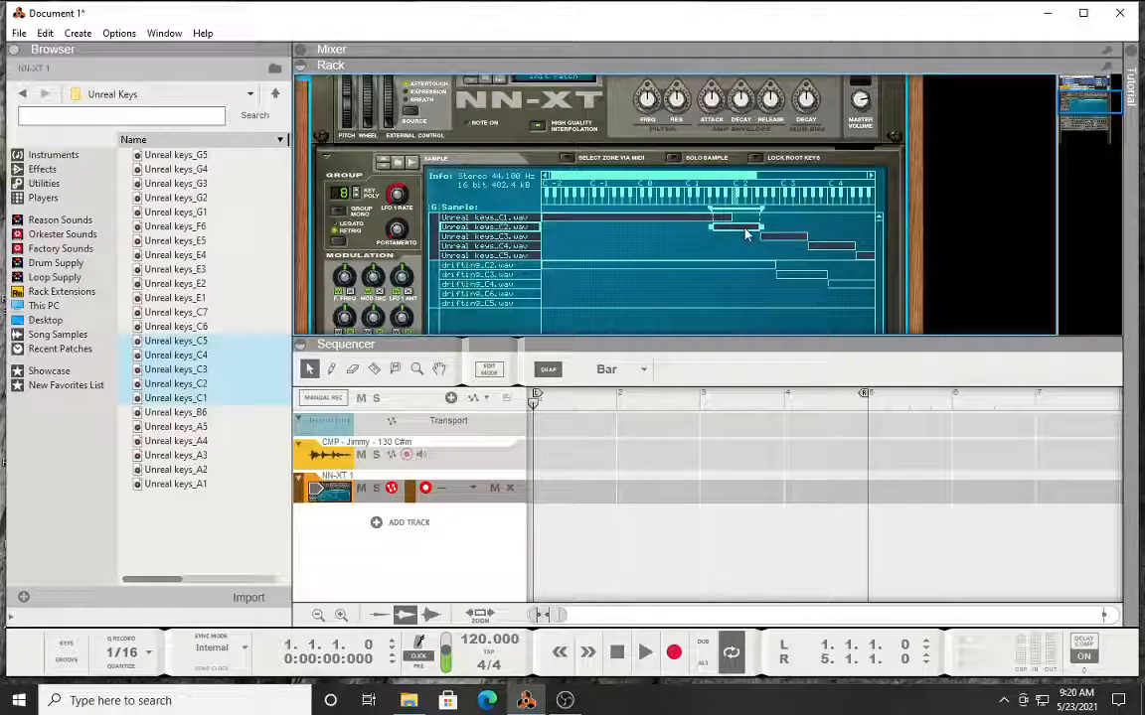
pyautogui.moveTo(729, 210)
pyautogui.mouseDown()
pyautogui.moveTo(750, 210)
pyautogui.moveTo(740, 209)
pyautogui.mouseUp()
pyautogui.scroll(-3, 596, 267)
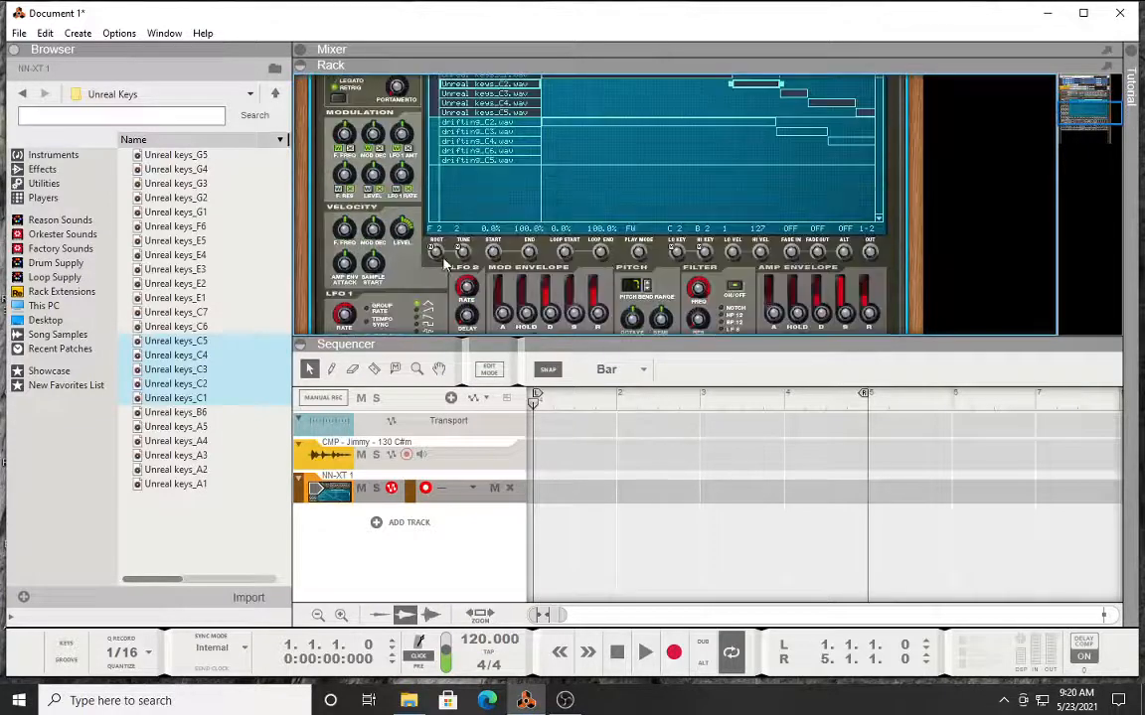
pyautogui.moveTo(457, 195); pyautogui.dragTo(448, 295)
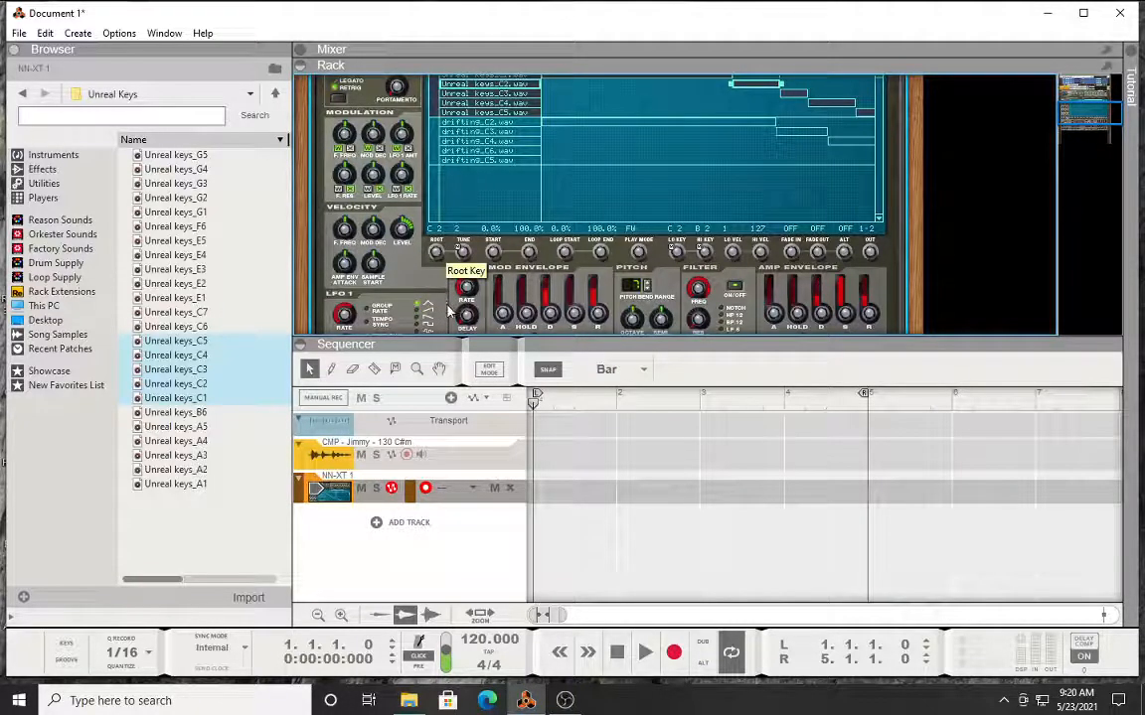
pyautogui.scroll(3, 556, 260)
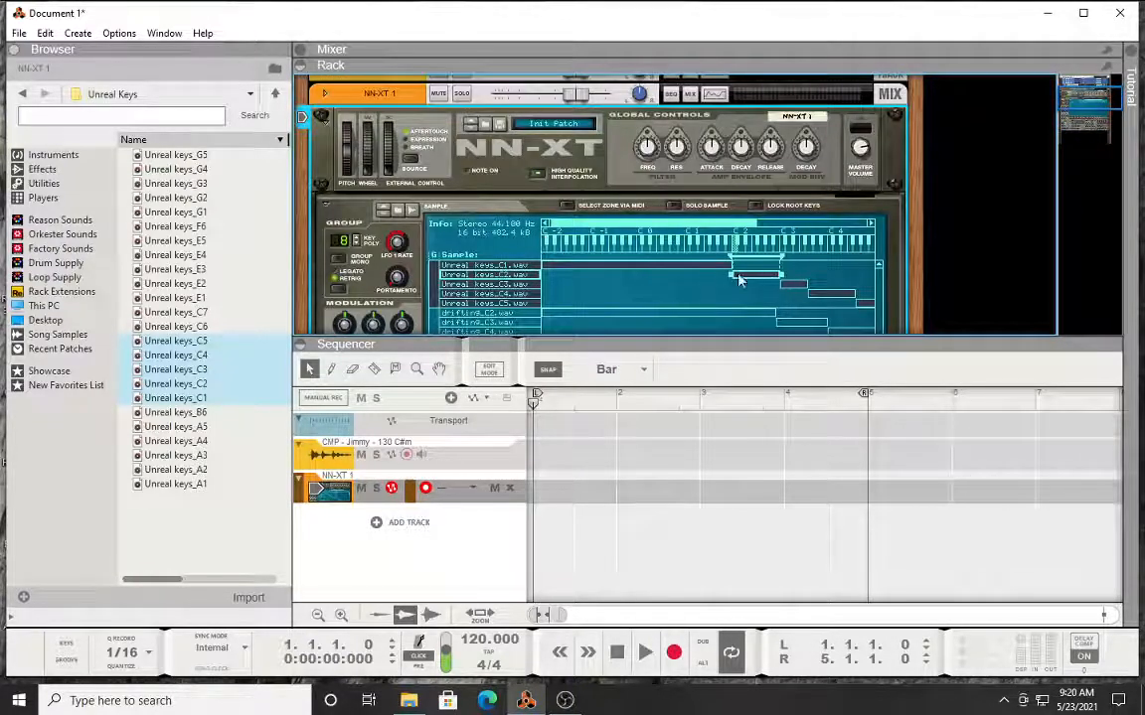
pyautogui.click(788, 285)
pyautogui.rightClick(788, 286)
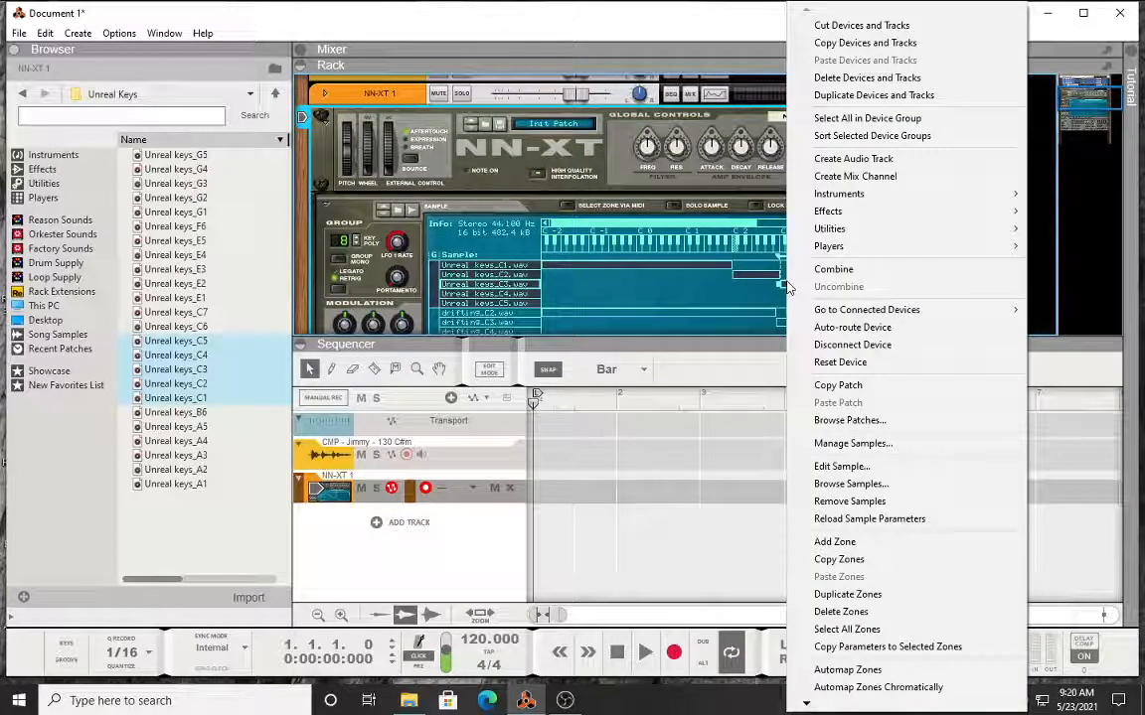
pyautogui.click(844, 466)
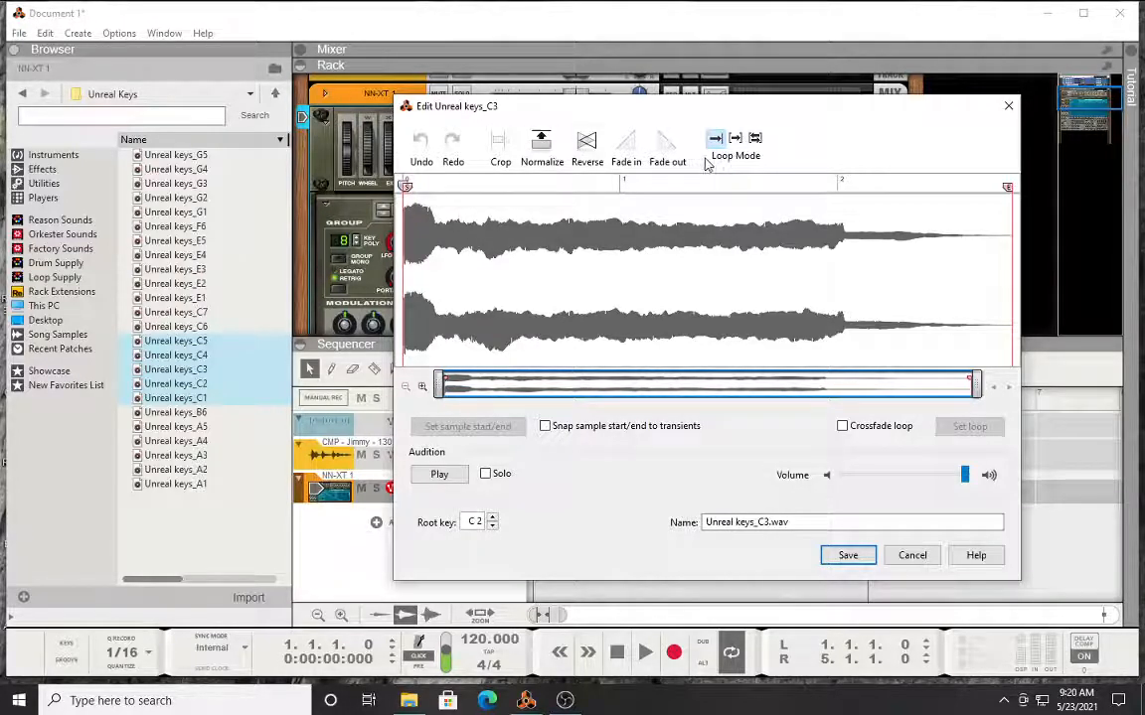
pyautogui.click(1009, 107)
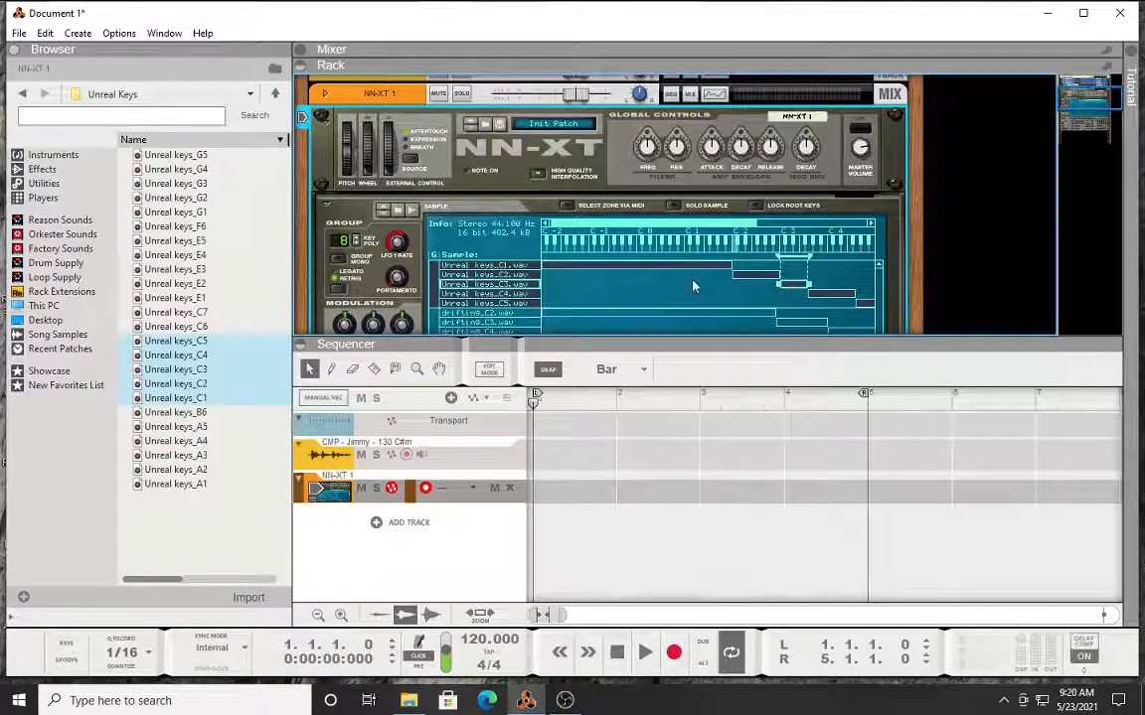
# Step: Raise the root key of the Unreal keys_C3 zone to A#2
pyautogui.scroll(-2, 694, 286)
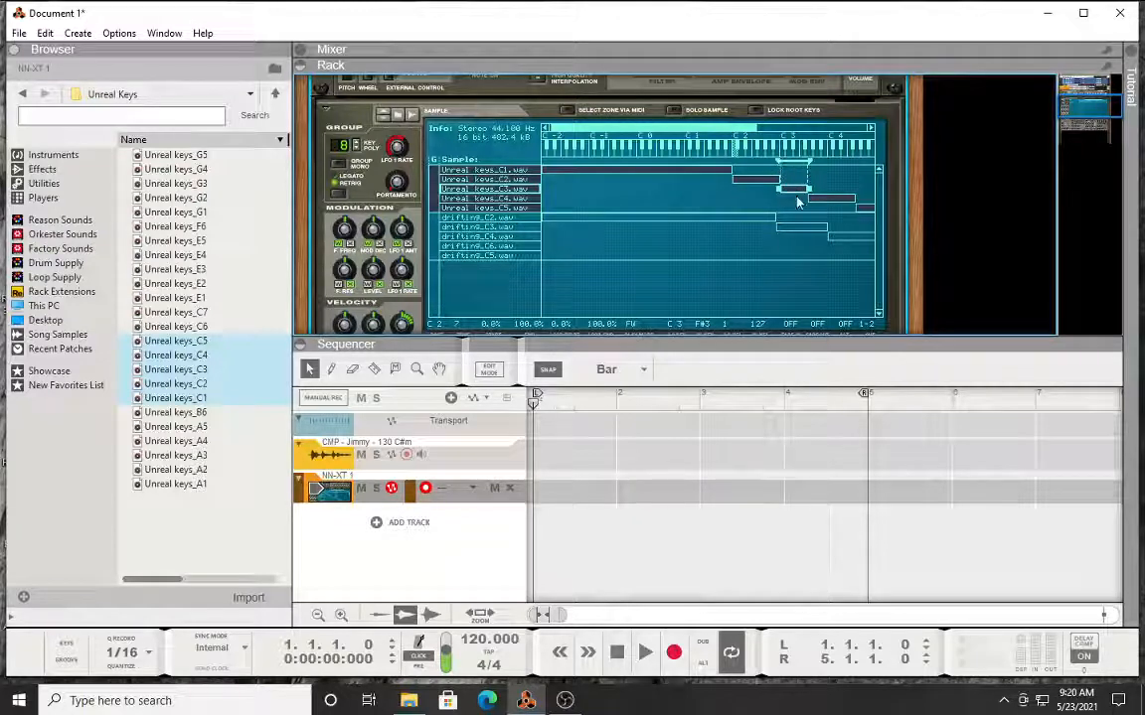
pyautogui.click(759, 180)
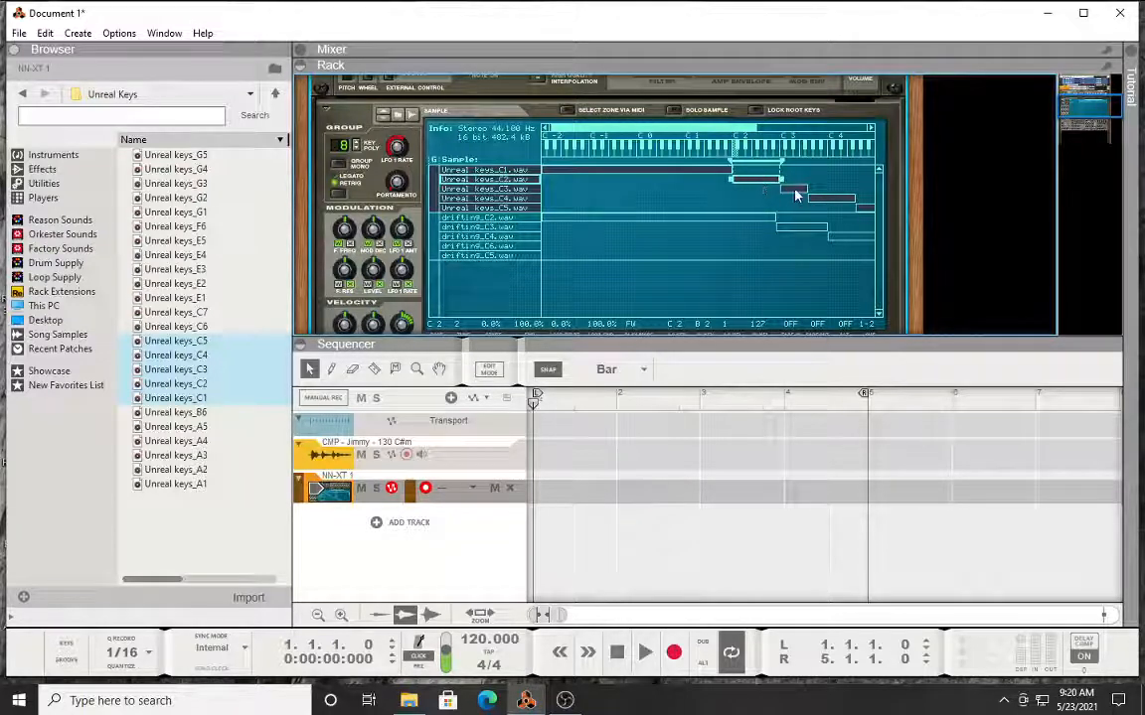
pyautogui.click(793, 191)
pyautogui.scroll(-3, 500, 256)
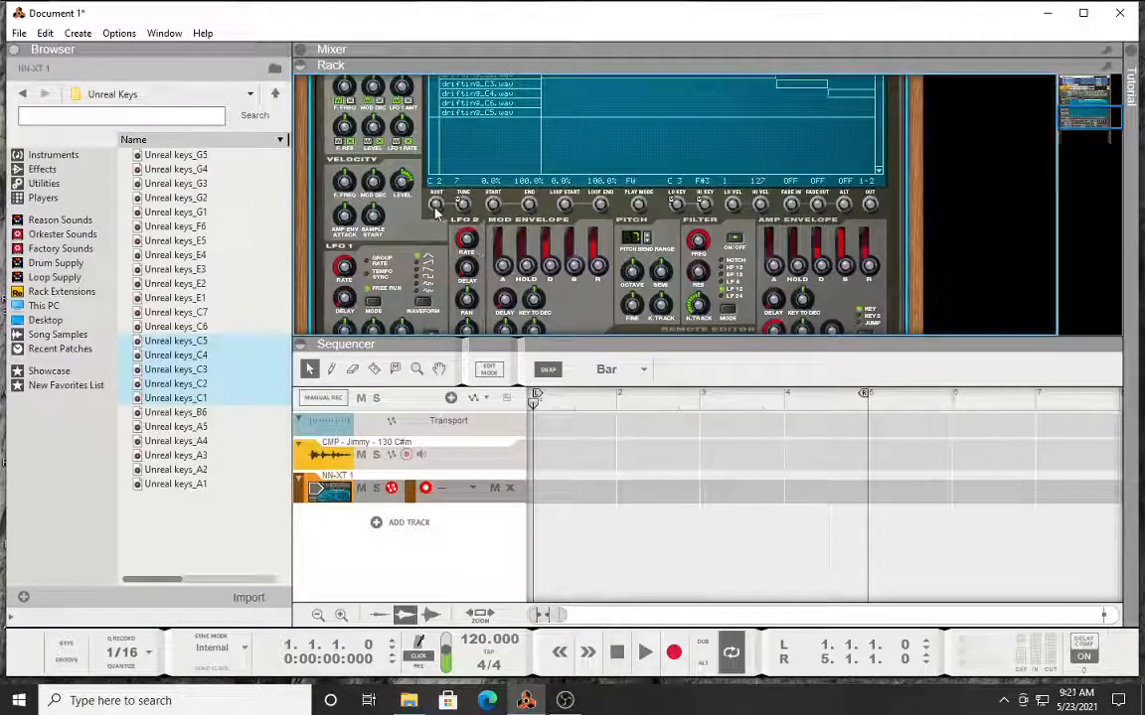
pyautogui.moveTo(435, 206); pyautogui.dragTo(481, 97)
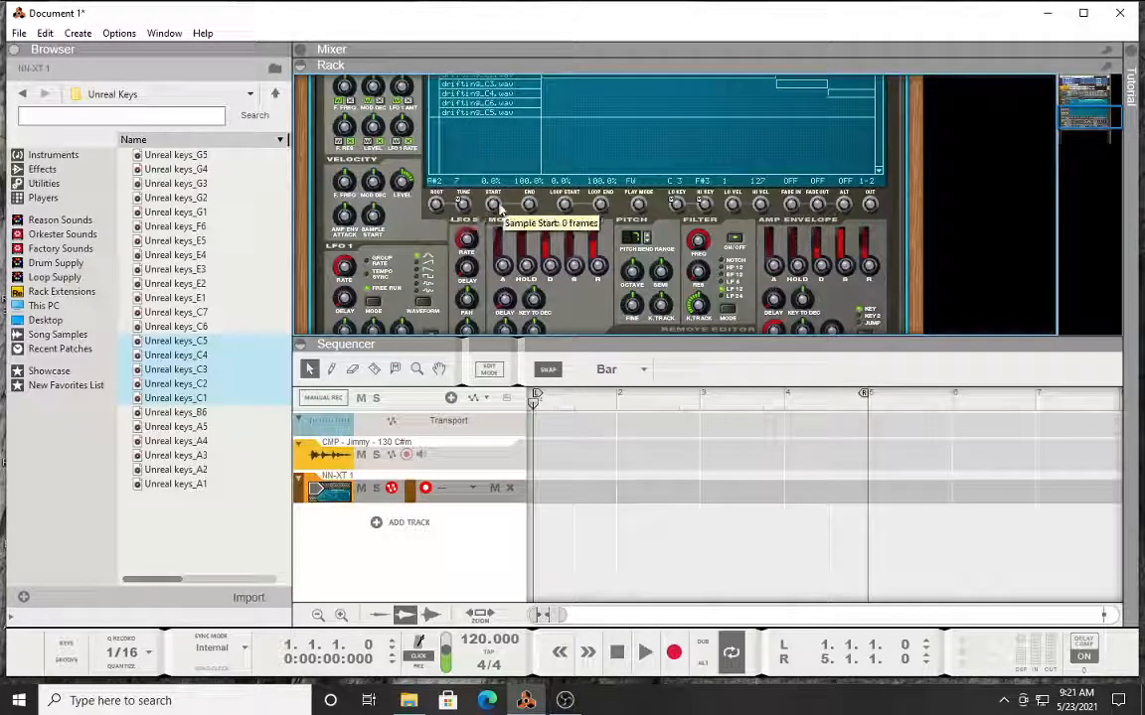
pyautogui.scroll(2, 820, 115)
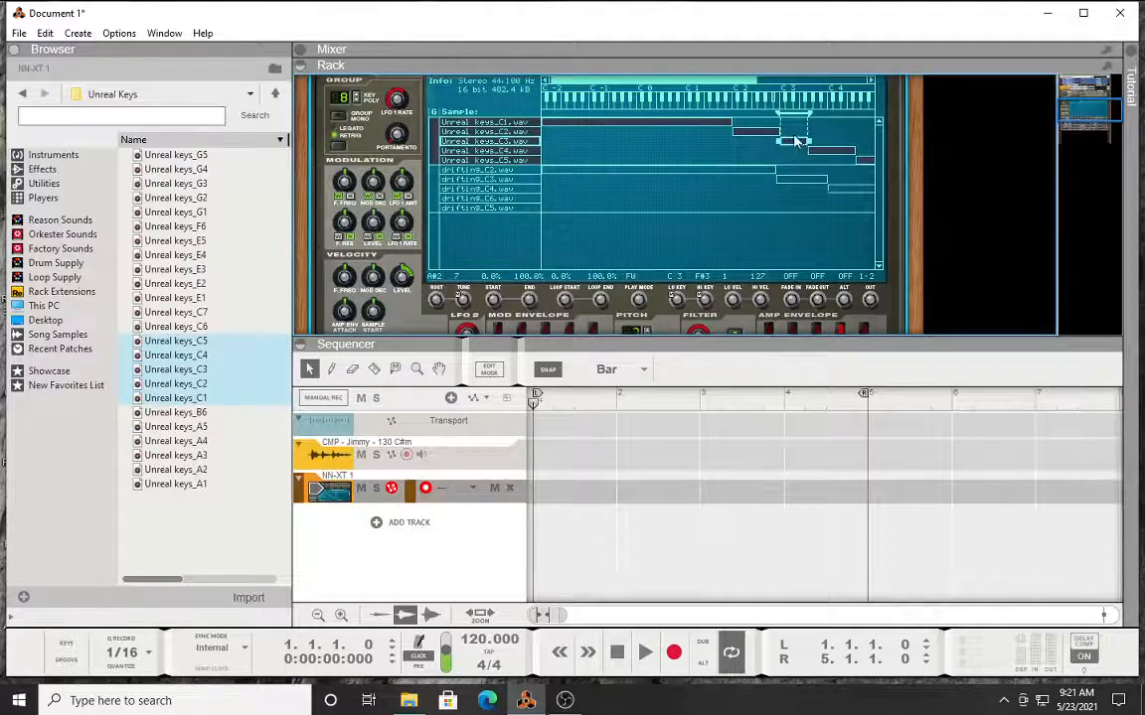
# Step: Set the root key of the Unreal keys_C3 sample to C3 in the sample editor and save it
pyautogui.rightClick(795, 149)
pyautogui.click(729, 203)
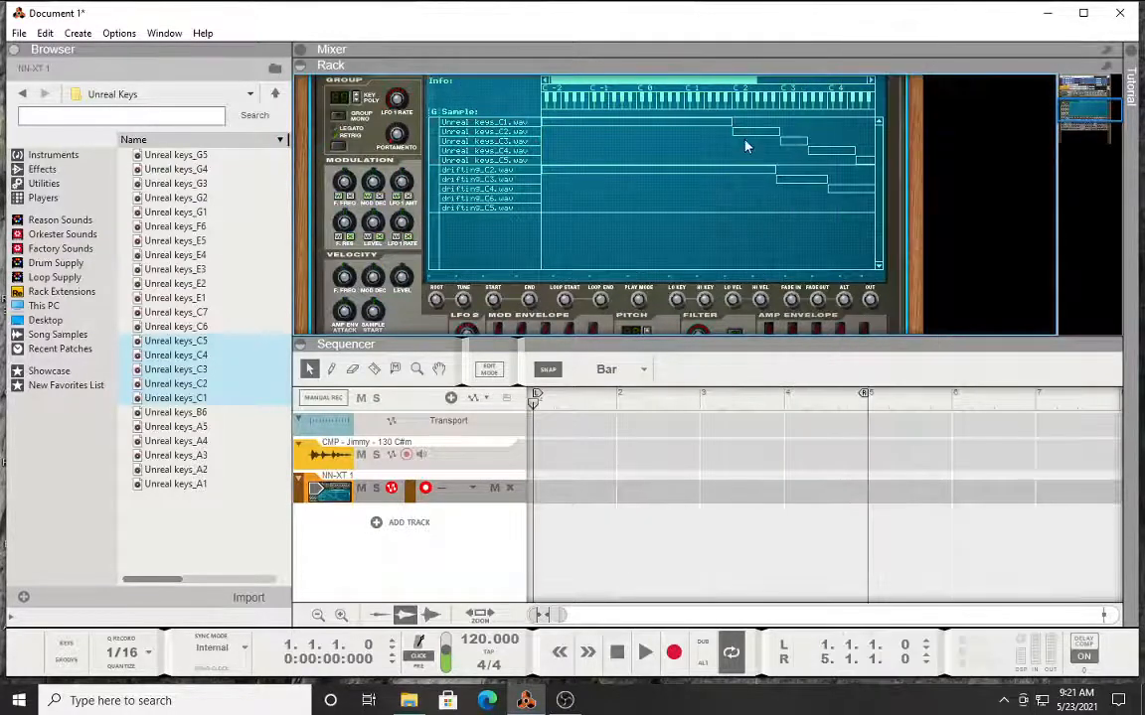
pyautogui.rightClick(797, 147)
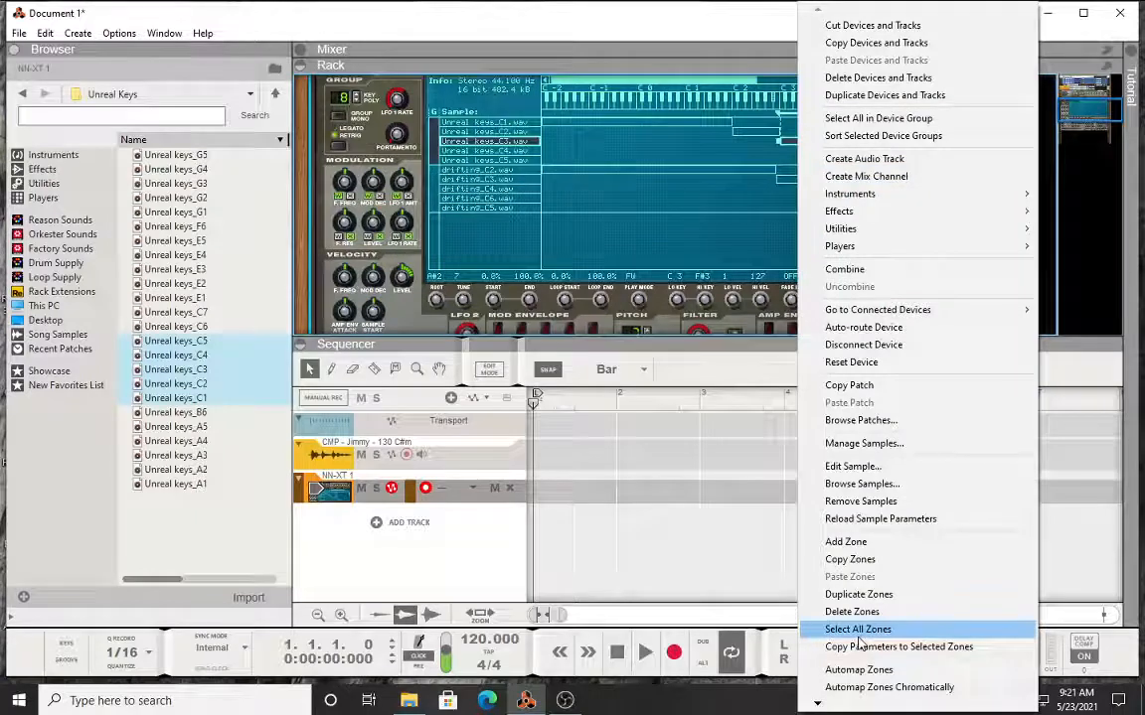
pyautogui.click(862, 466)
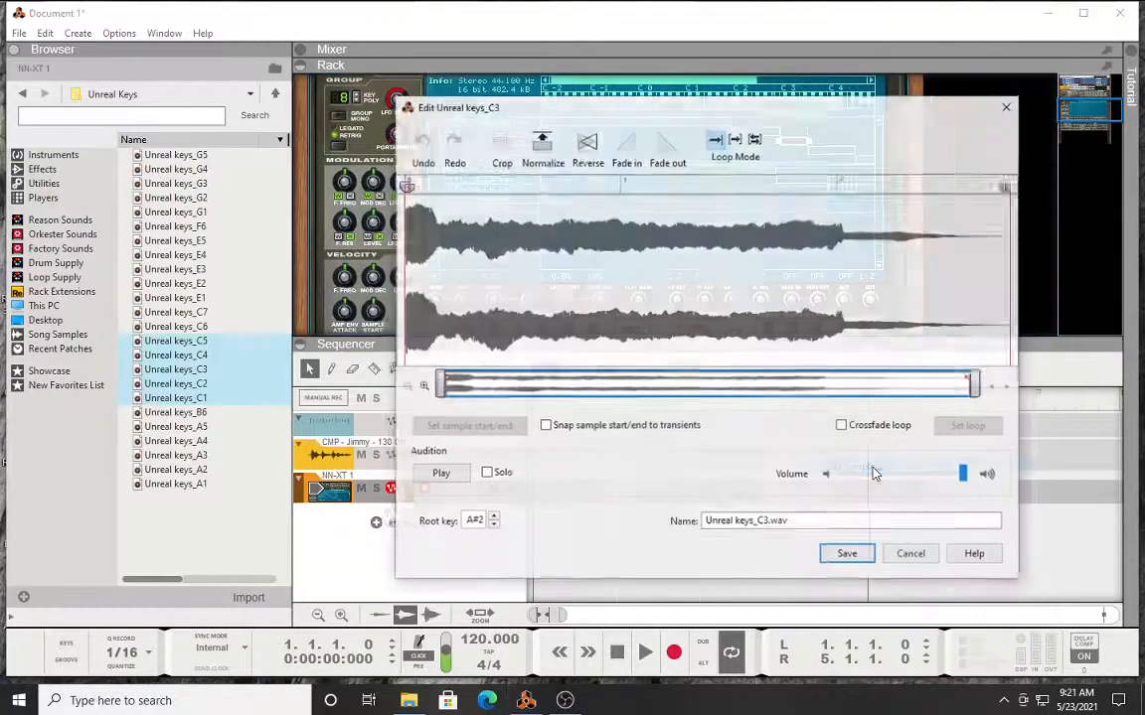
pyautogui.doubleClick(491, 520)
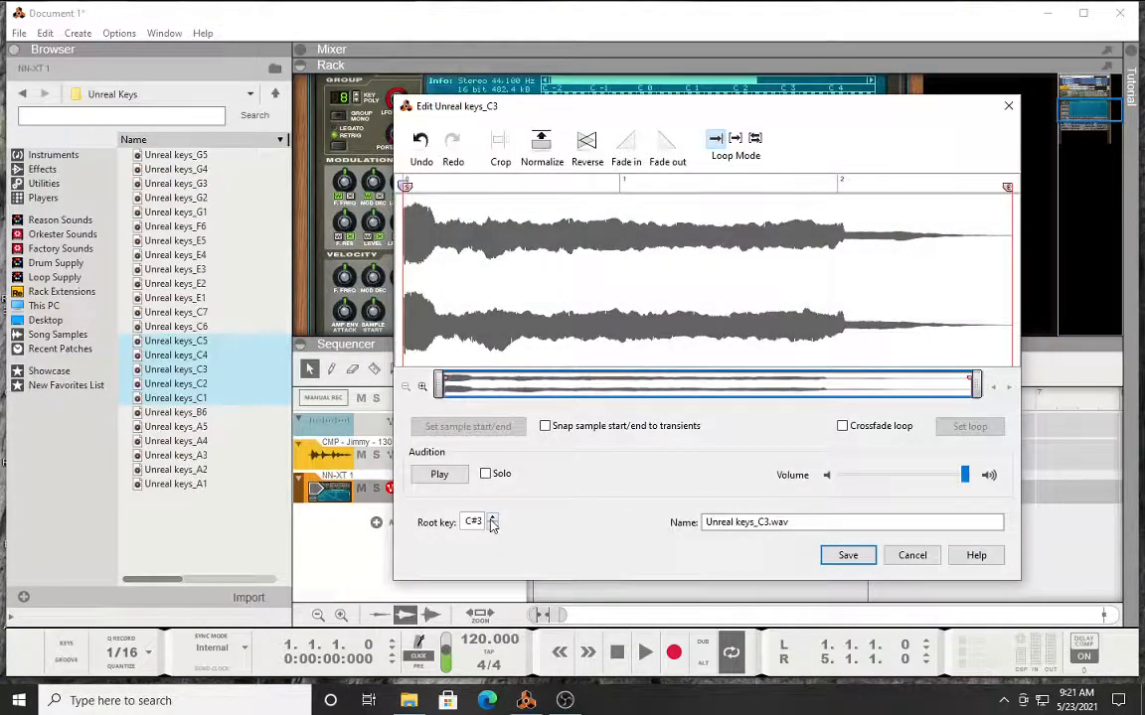
pyautogui.click(860, 554)
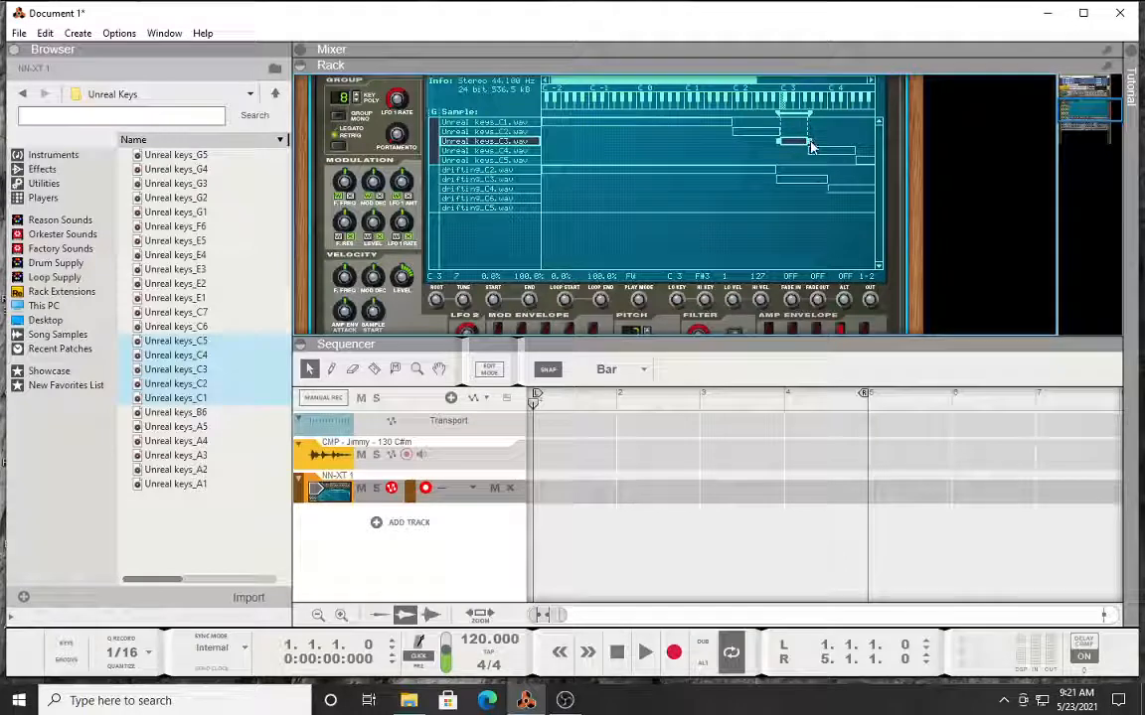
# Step: Extend the Unreal keys_C3 zone up to B3 and fit the Unreal keys_C4 zone to the range C4 to C5
pyautogui.moveTo(810, 146)
pyautogui.mouseDown()
pyautogui.moveTo(890, 159)
pyautogui.moveTo(795, 155)
pyautogui.mouseUp()
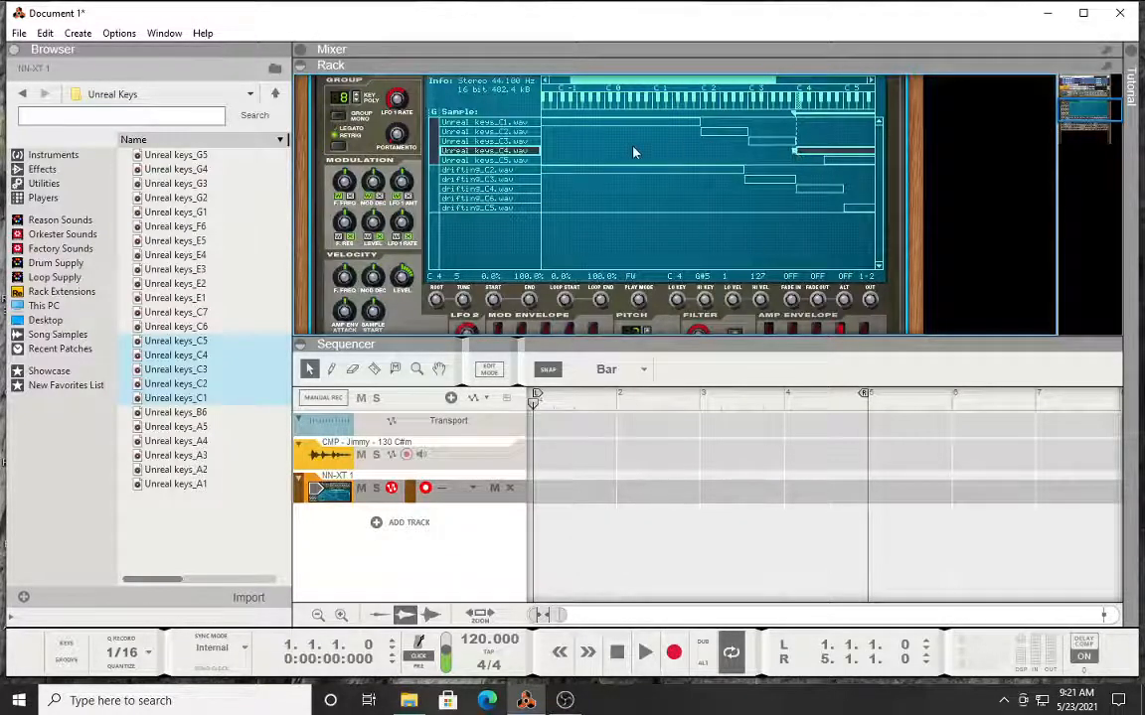
pyautogui.click(505, 160)
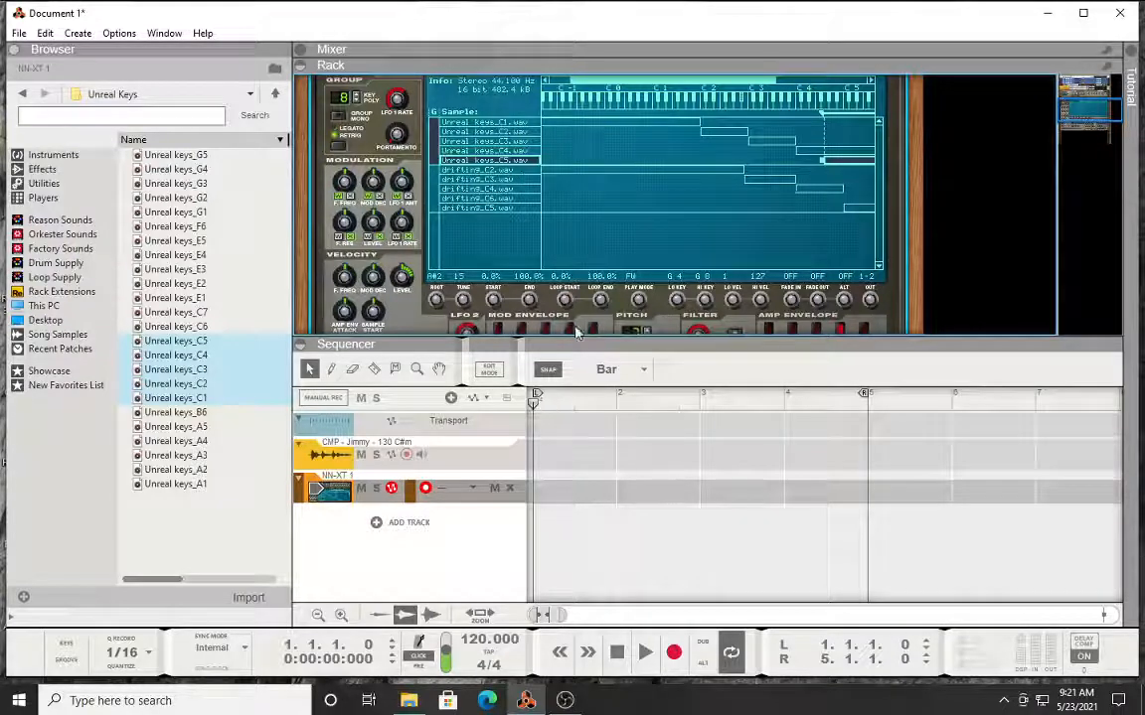
pyautogui.moveTo(725, 86); pyautogui.dragTo(798, 89)
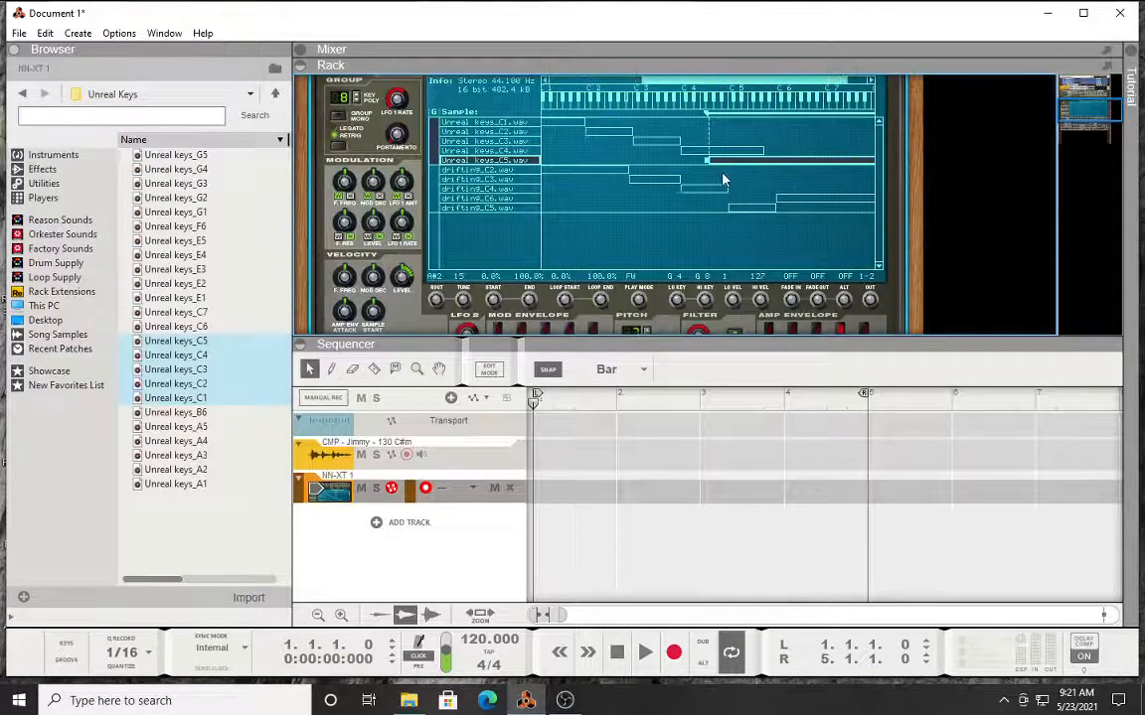
pyautogui.click(763, 153)
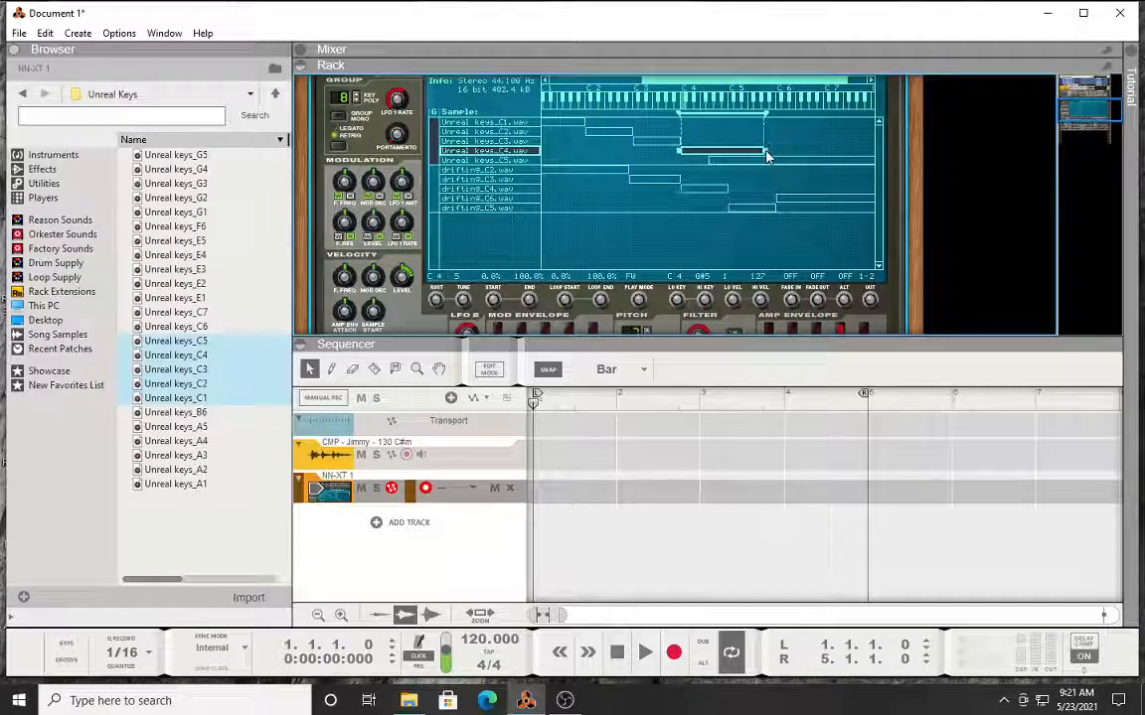
pyautogui.moveTo(763, 153); pyautogui.dragTo(735, 154)
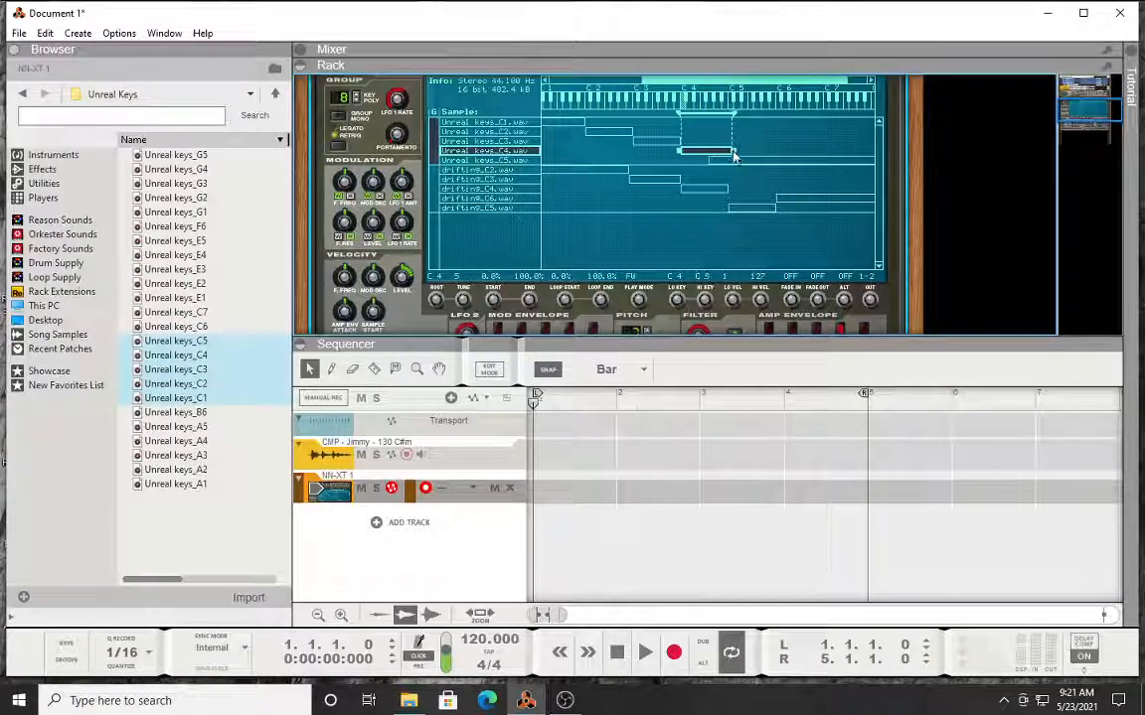
# Step: Raise the low key of the Unreal keys_C5 zone to C#5 so it starts just above the Unreal keys_C4 zone
pyautogui.click(708, 162)
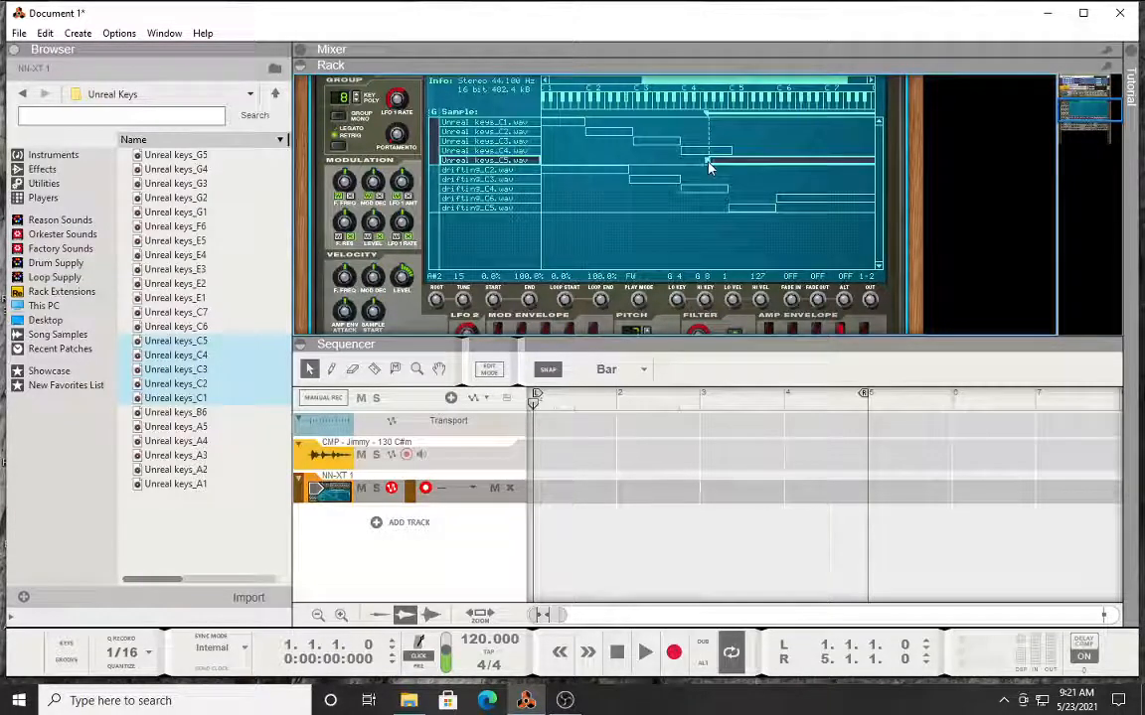
pyautogui.moveTo(709, 165); pyautogui.dragTo(735, 166)
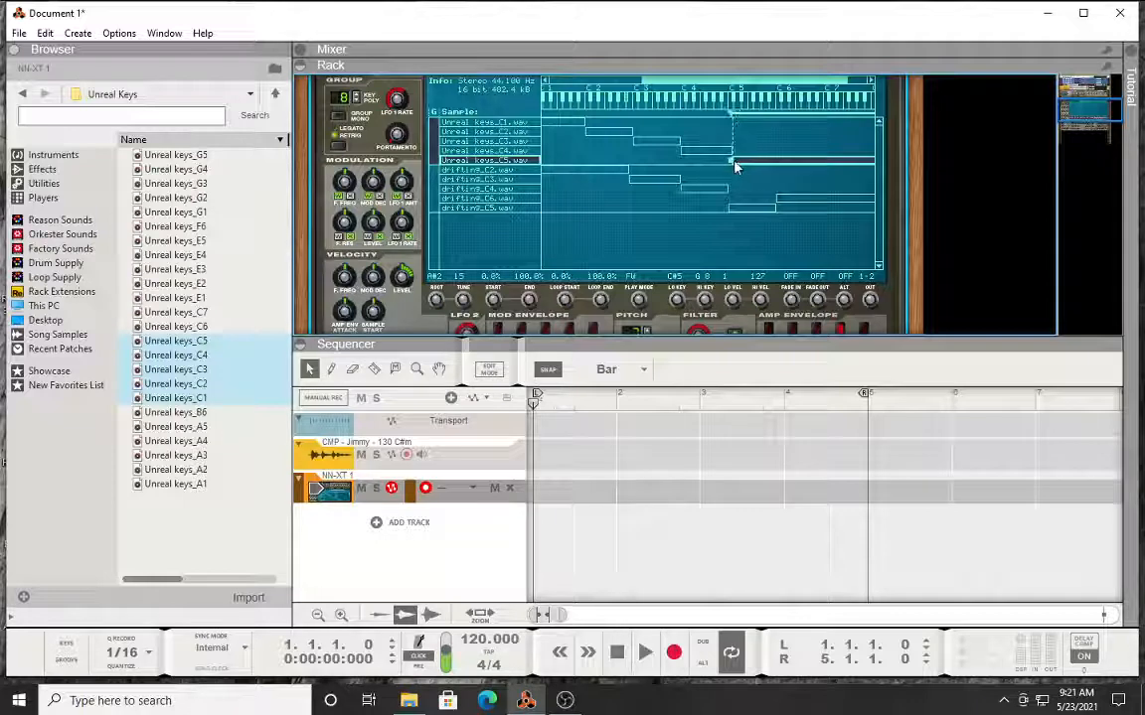
pyautogui.click(805, 141)
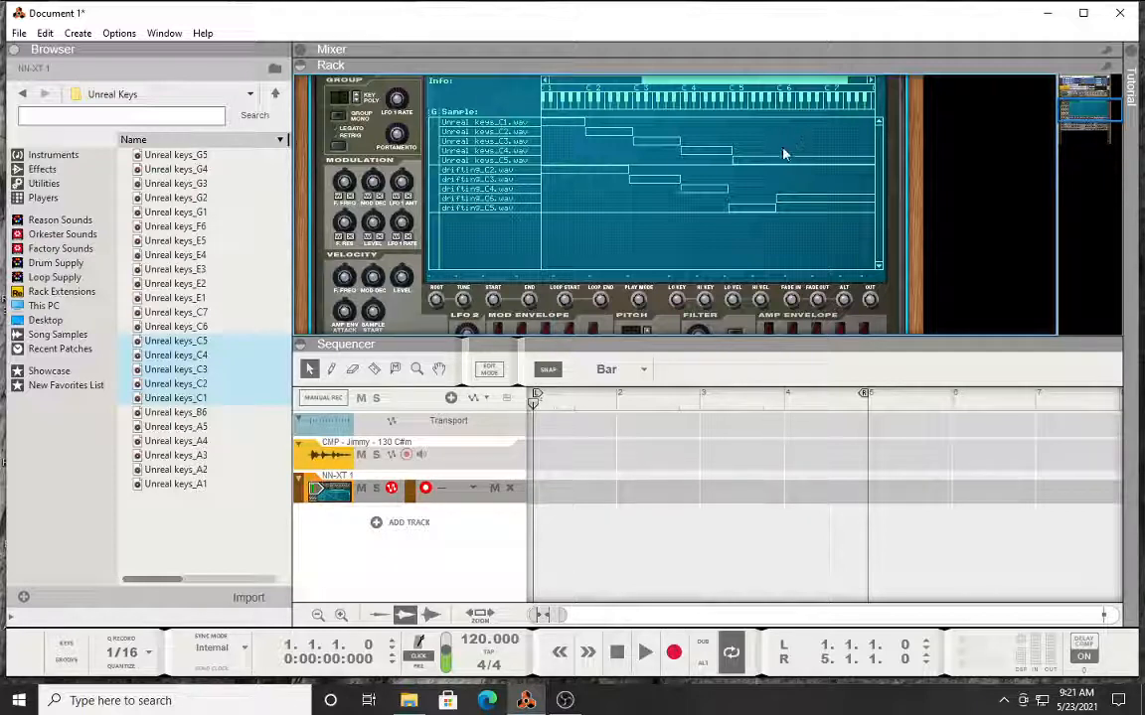
# Step: Set the root key of the Unreal keys_C1 zone to C1 and of the Unreal keys_C2 zone to C2
pyautogui.click(576, 121)
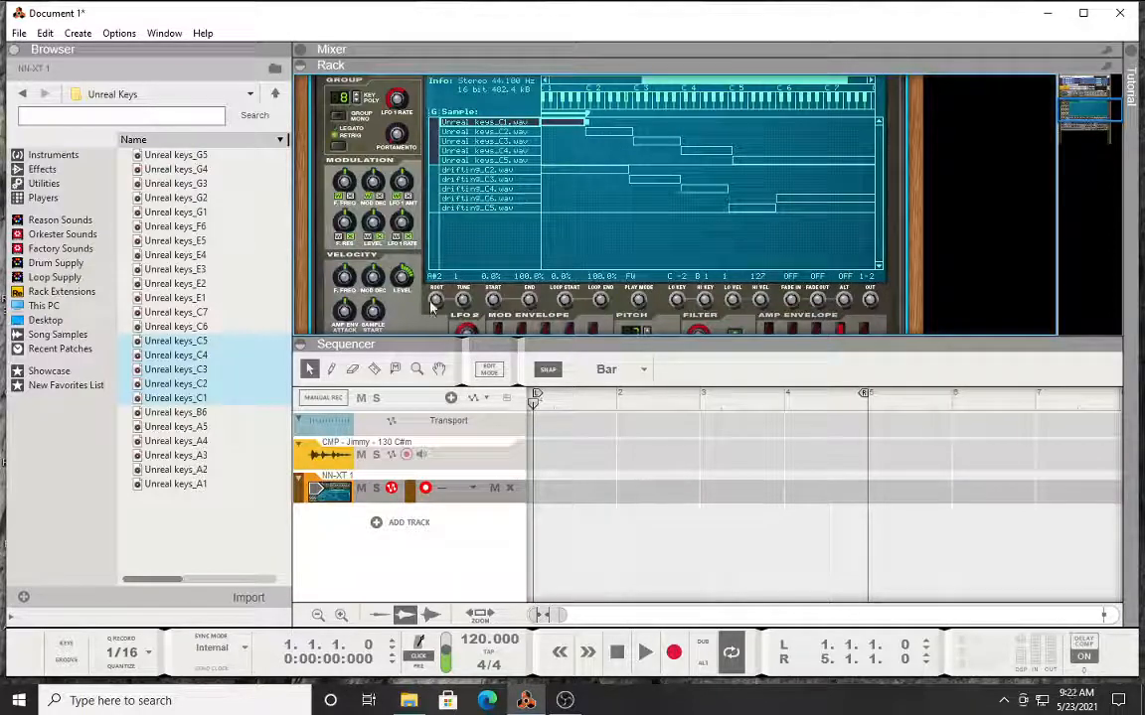
pyautogui.moveTo(442, 283)
pyautogui.mouseDown()
pyautogui.moveTo(449, 396)
pyautogui.moveTo(468, 456)
pyautogui.moveTo(467, 446)
pyautogui.mouseUp()
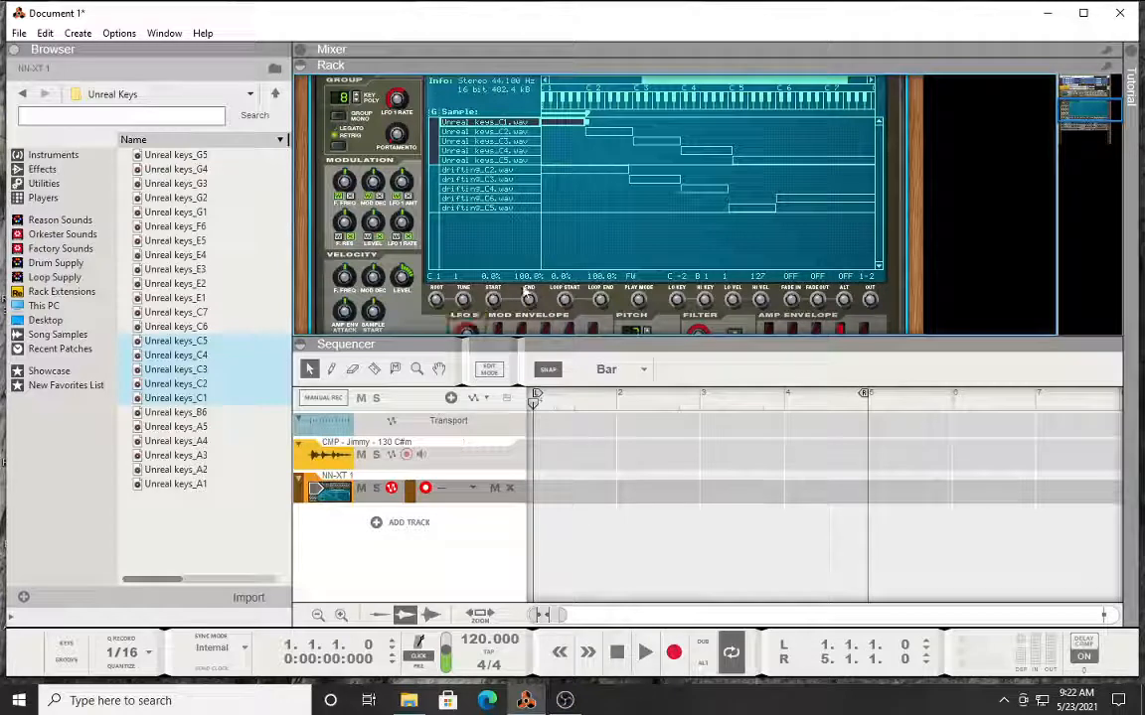
pyautogui.click(597, 133)
pyautogui.moveTo(437, 301)
pyautogui.mouseDown()
pyautogui.moveTo(451, 424)
pyautogui.moveTo(453, 367)
pyautogui.moveTo(455, 406)
pyautogui.moveTo(456, 389)
pyautogui.mouseUp()
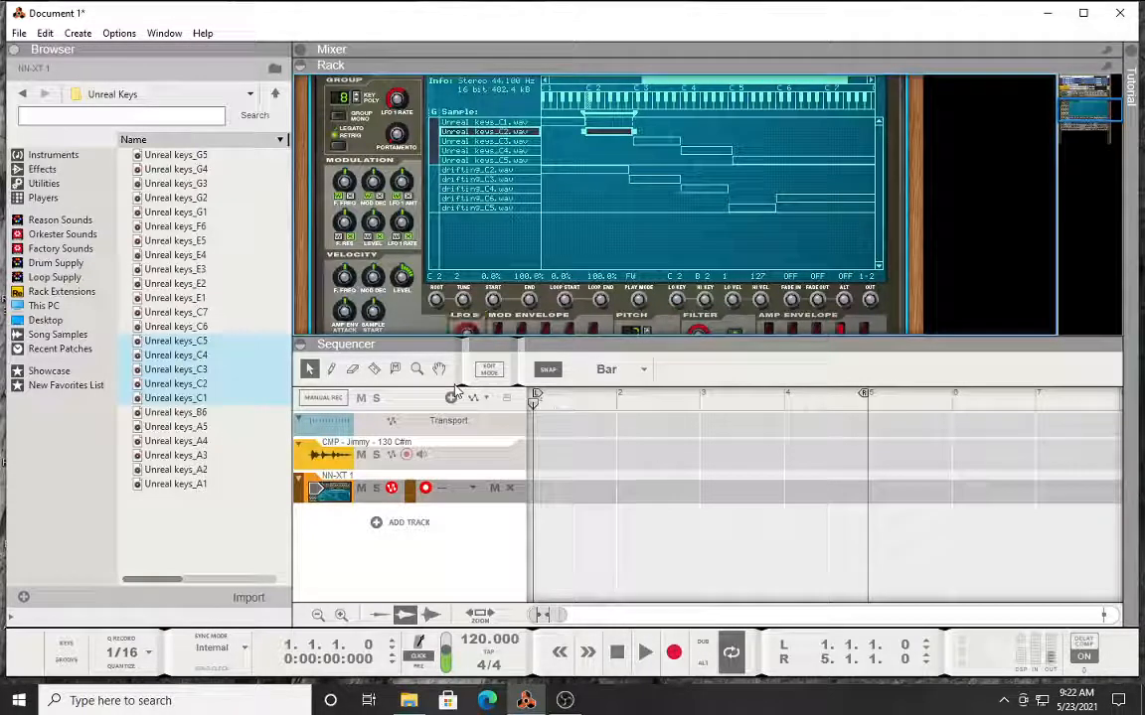
# Step: Set the root key of the Unreal keys_C5 zone to C5
pyautogui.click(703, 152)
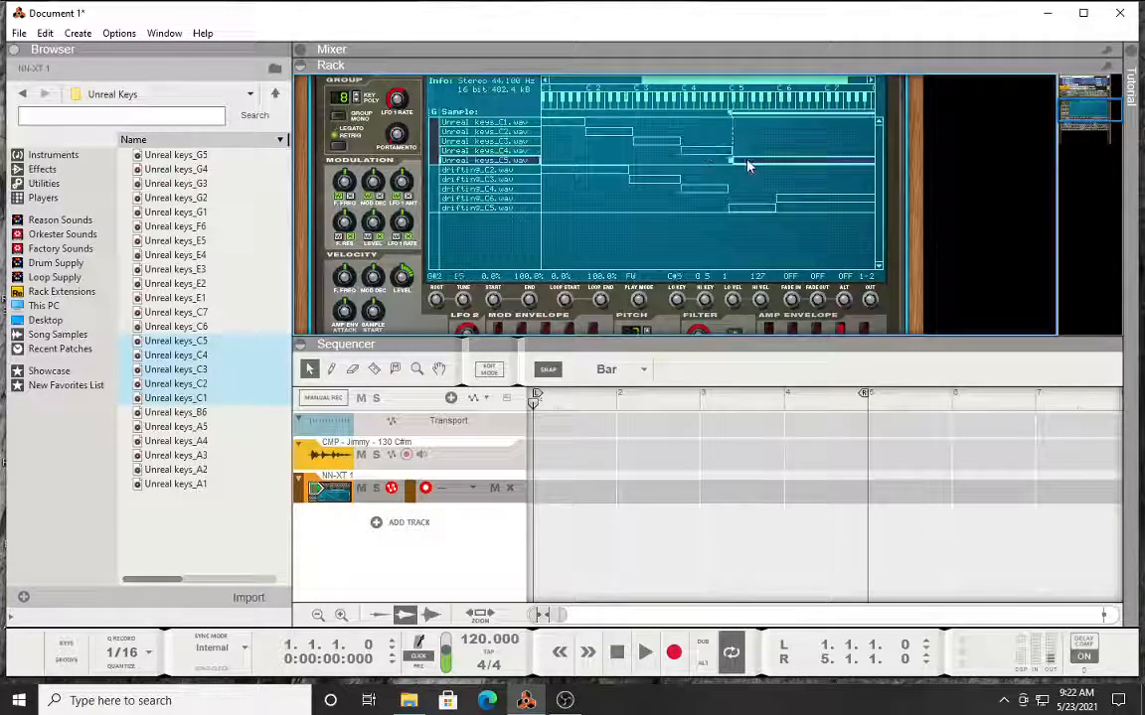
pyautogui.click(507, 162)
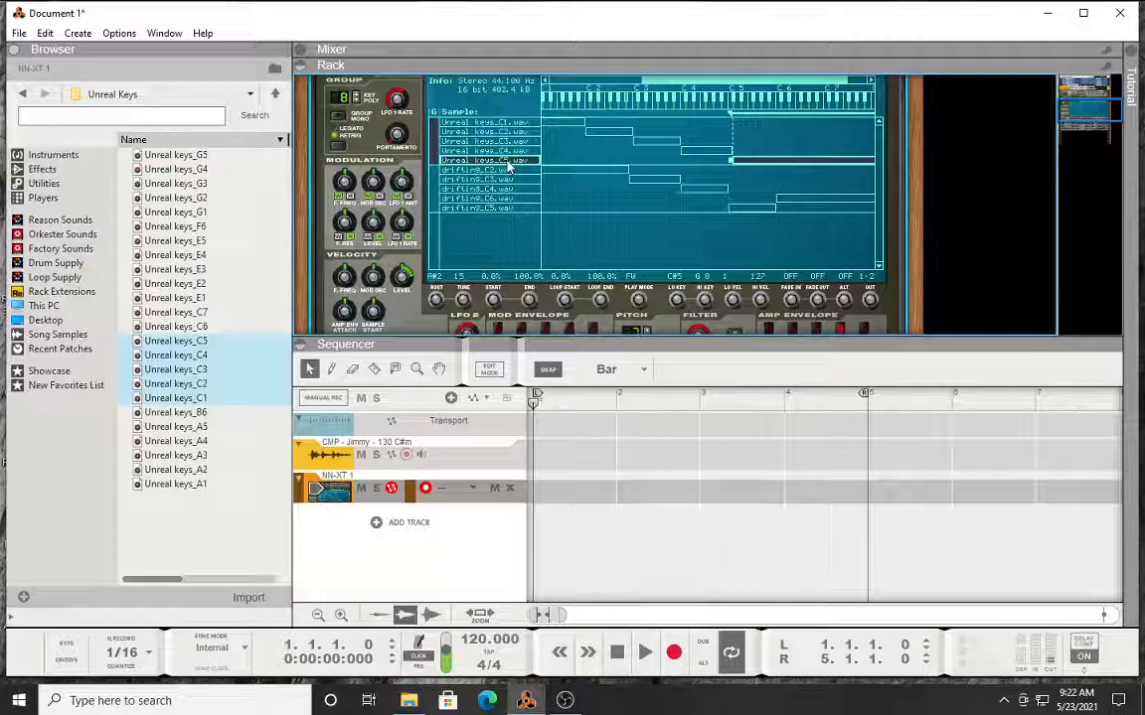
pyautogui.moveTo(435, 298); pyautogui.dragTo(525, 94)
# Step: Select all five Unreal keys zones and group them
pyautogui.click(707, 151)
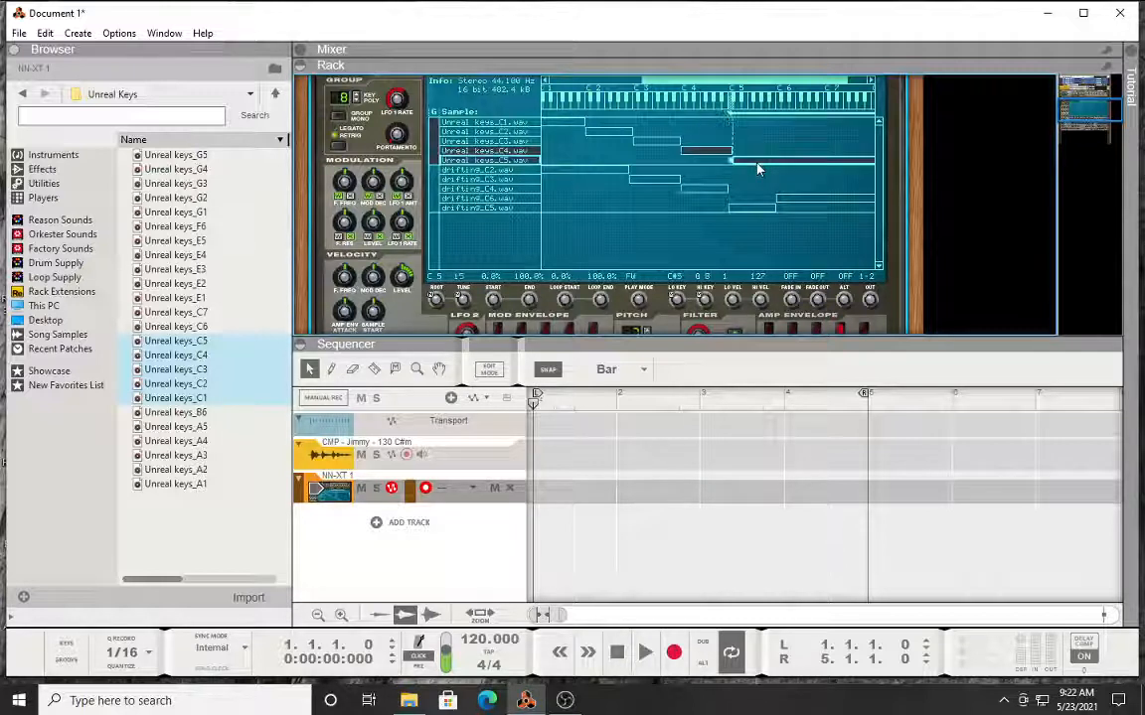
pyautogui.click(548, 131)
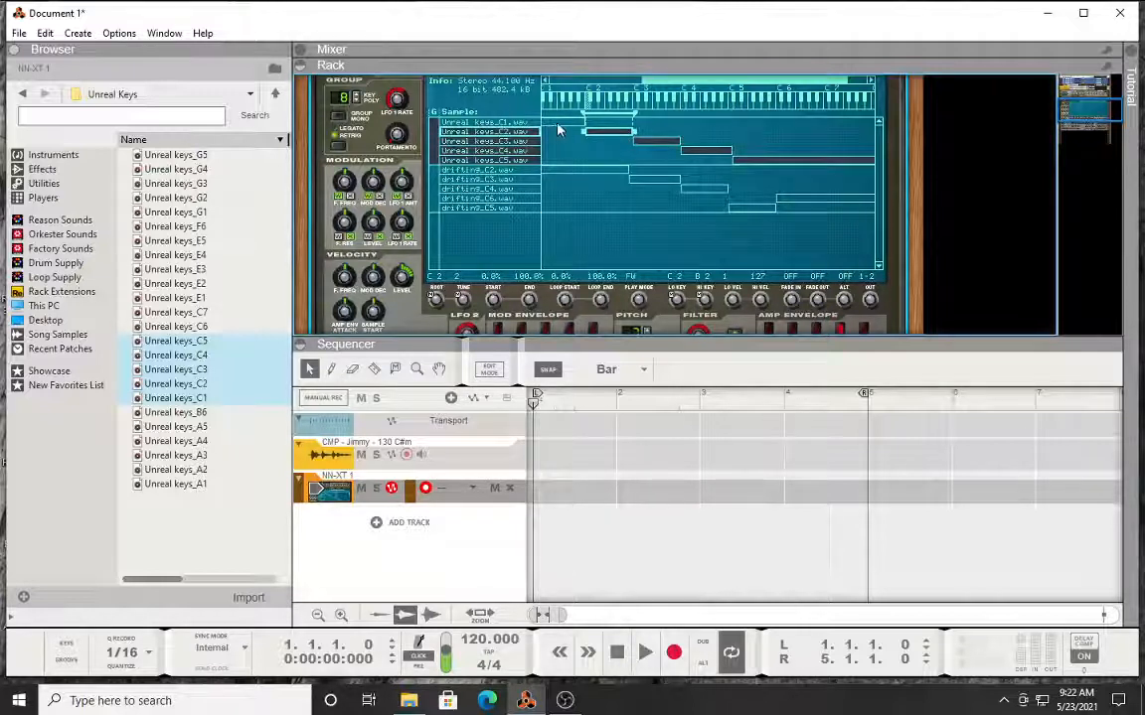
pyautogui.keyDown('ctrl'); pyautogui.click(560, 123); pyautogui.keyUp('ctrl')
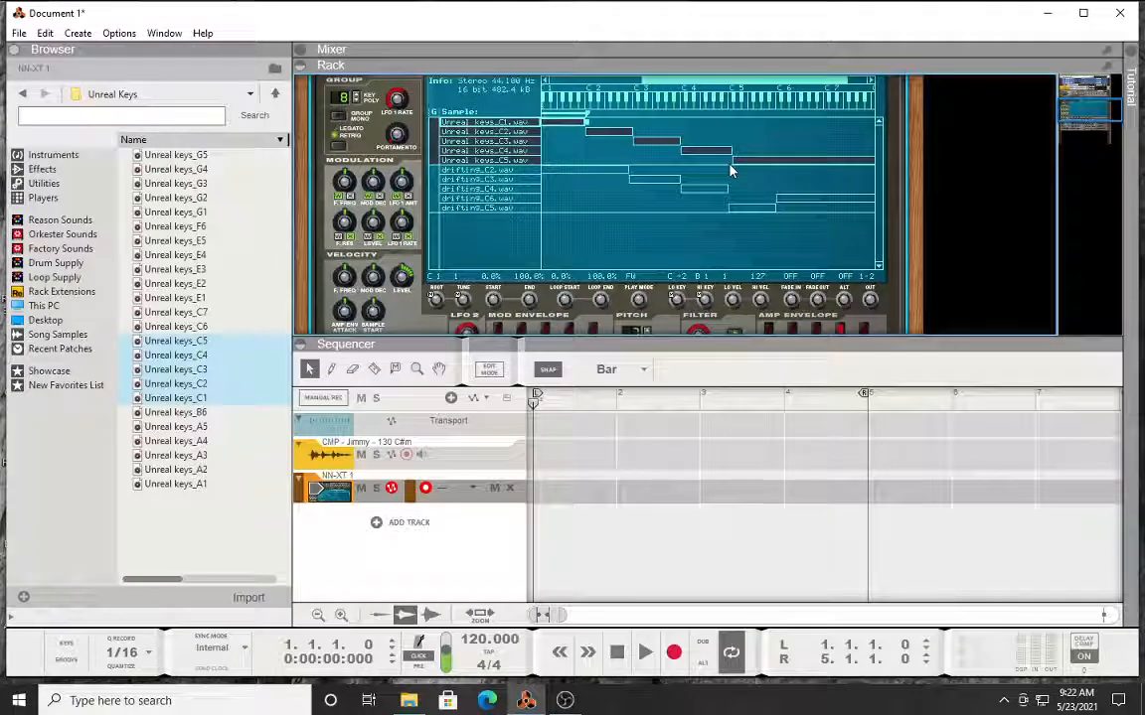
pyautogui.rightClick(774, 144)
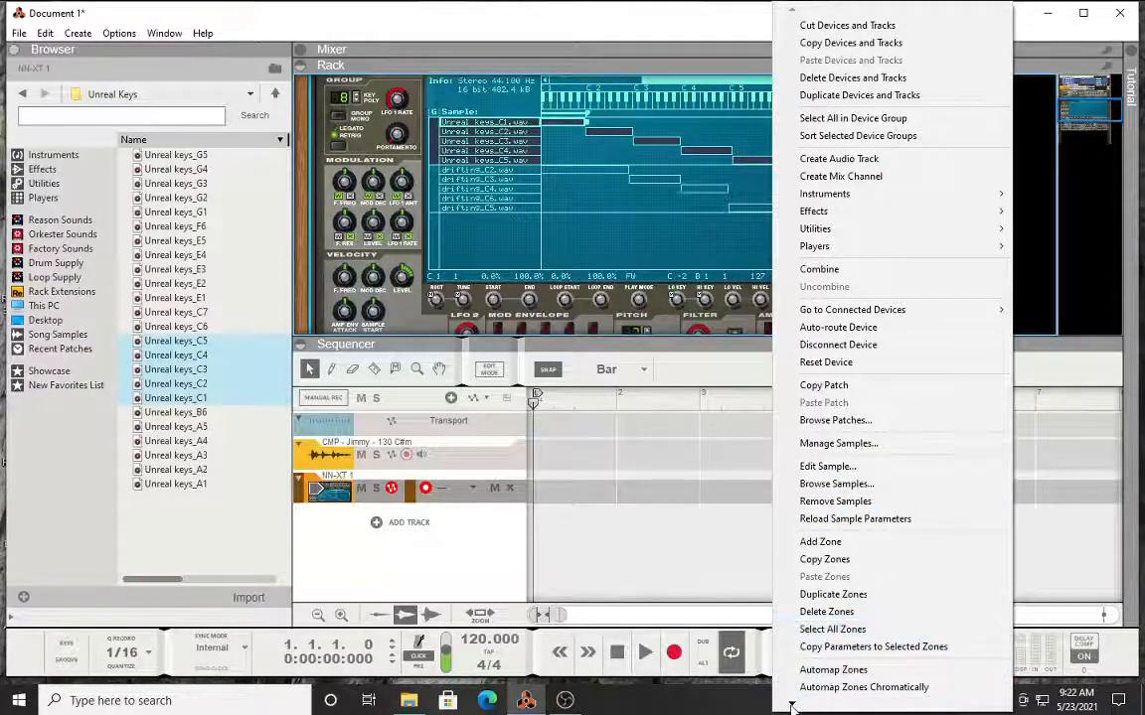
pyautogui.click(864, 652)
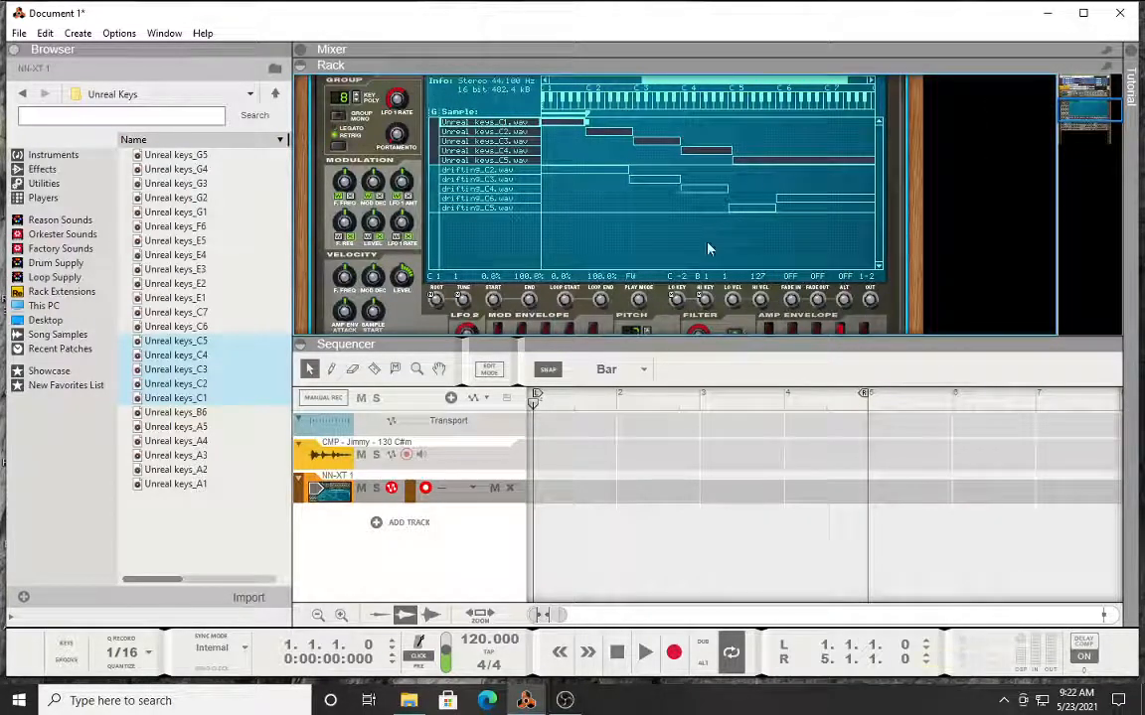
# Step: Select the five Unreal keys zones, C1 through C5, together for shared parameter editing
pyautogui.scroll(3, 715, 239)
pyautogui.scroll(-3, 731, 206)
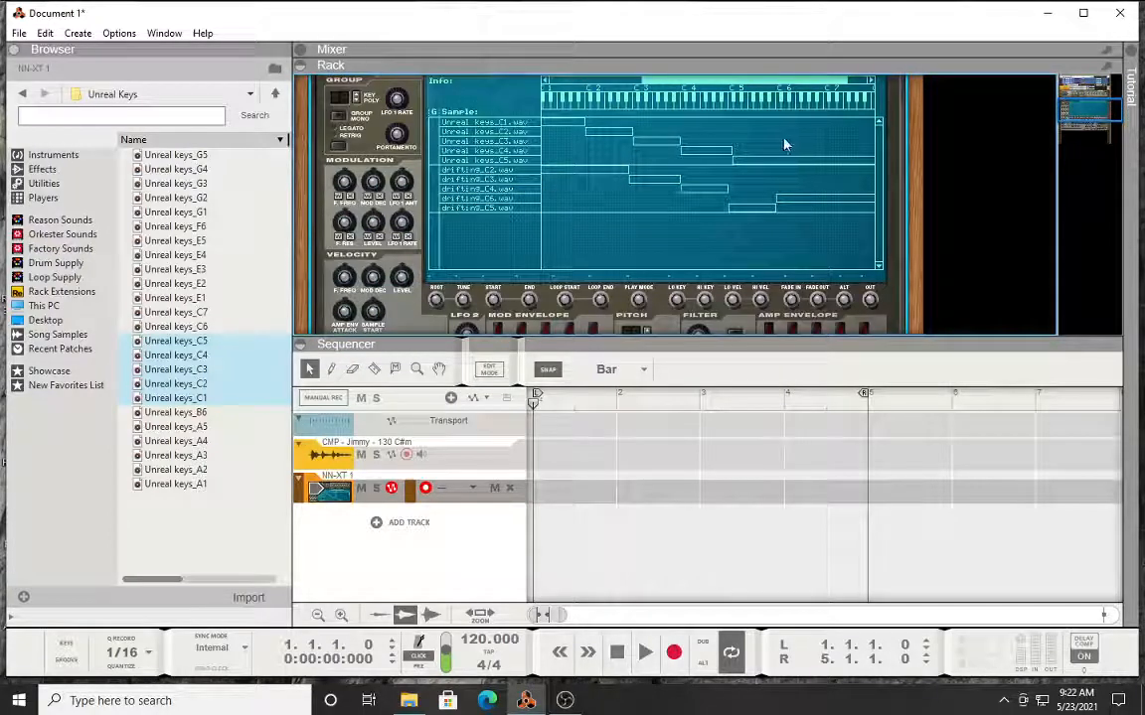
pyautogui.click(651, 142)
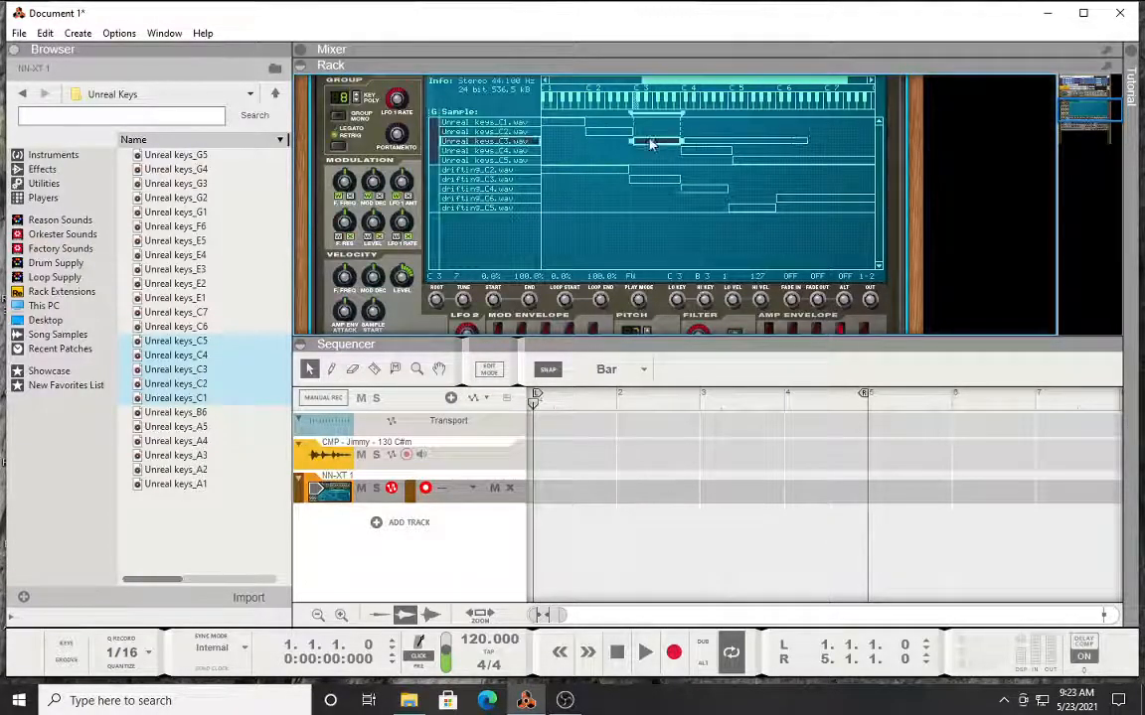
pyautogui.keyDown('ctrl'); pyautogui.click(590, 133); pyautogui.keyUp('ctrl')
pyautogui.keyDown('ctrl'); pyautogui.click(553, 121); pyautogui.keyUp('ctrl')
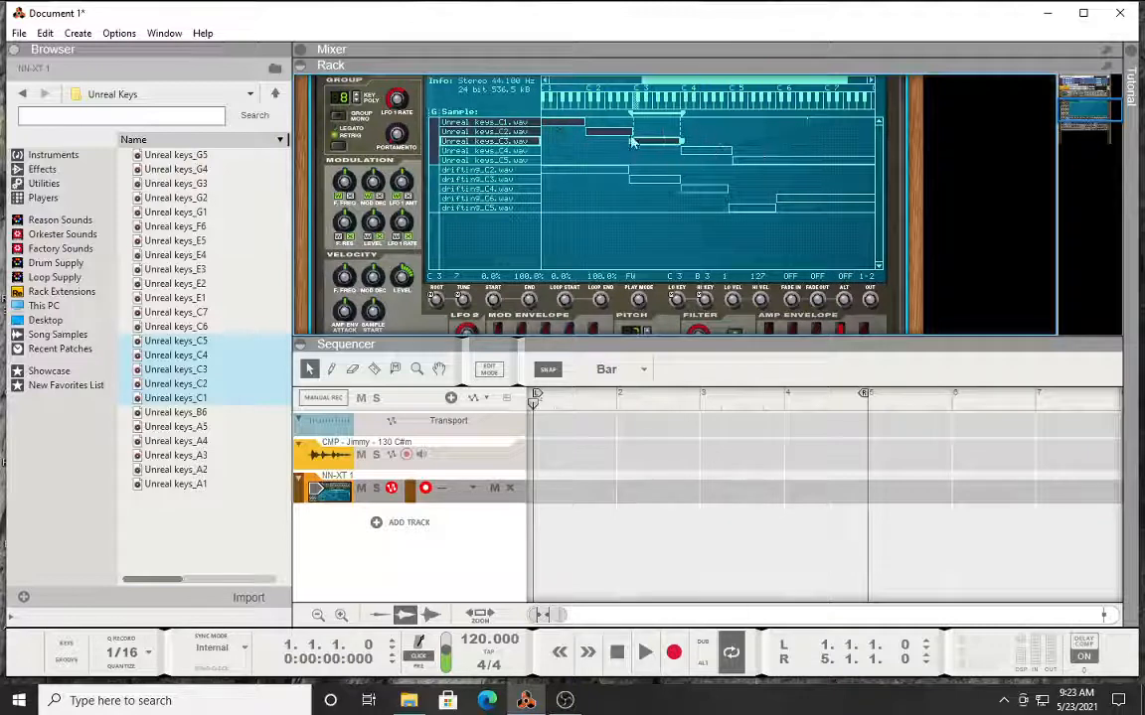
pyautogui.keyDown('ctrl'); pyautogui.click(716, 151); pyautogui.keyUp('ctrl')
pyautogui.keyDown('ctrl'); pyautogui.click(759, 161); pyautogui.keyUp('ctrl')
pyautogui.scroll(-1, 780, 181)
pyautogui.scroll(-1, 779, 184)
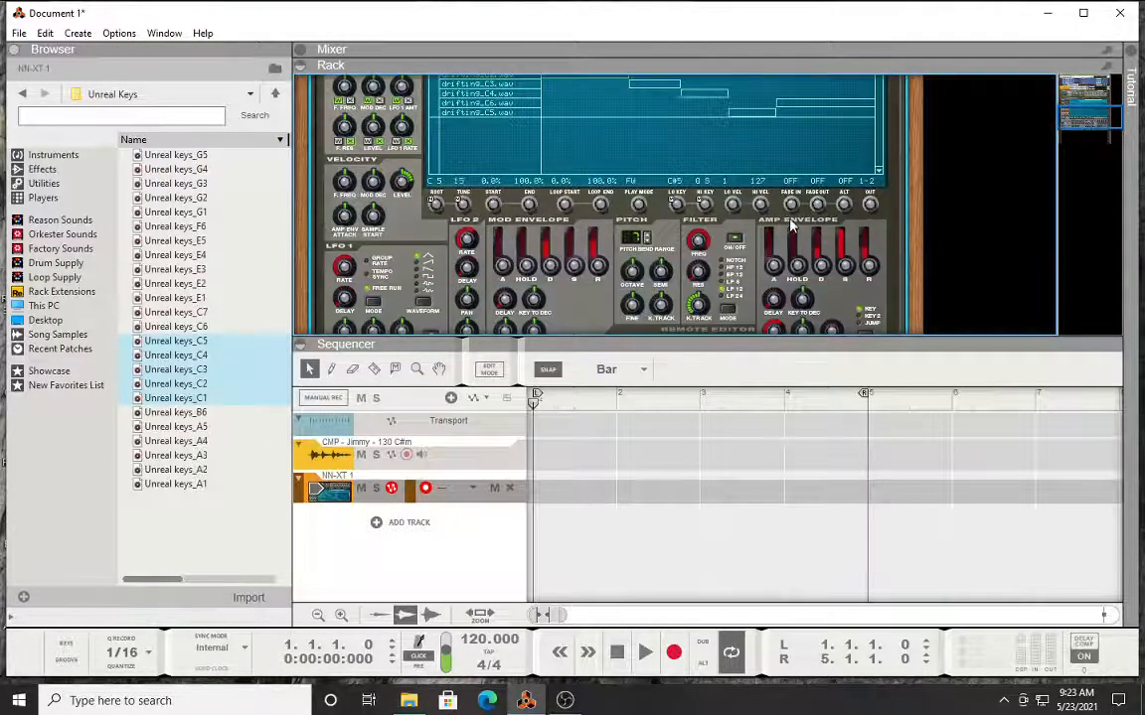
pyautogui.scroll(-2, 795, 194)
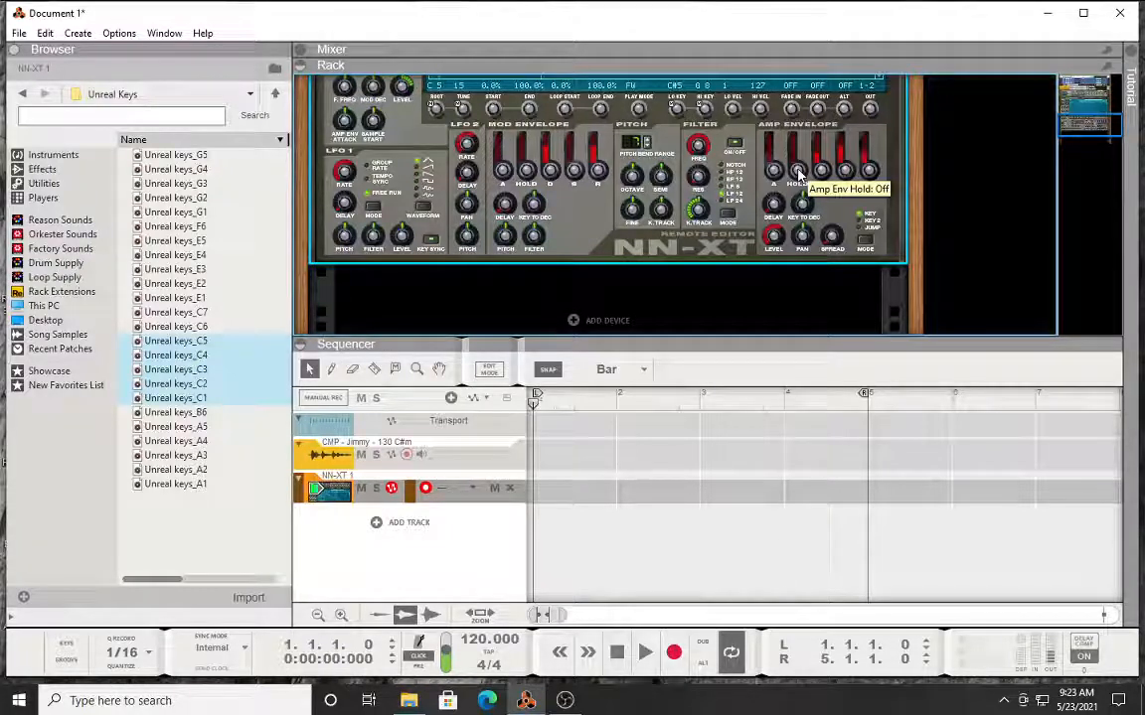
# Step: Adjust the selected Unreal keys zones' amp envelope decay, sustain and release, with release about 11.11 s, and adjust their filter frequency
pyautogui.moveTo(820, 149)
pyautogui.mouseDown()
pyautogui.moveTo(823, 164)
pyautogui.moveTo(825, 132)
pyautogui.mouseUp()
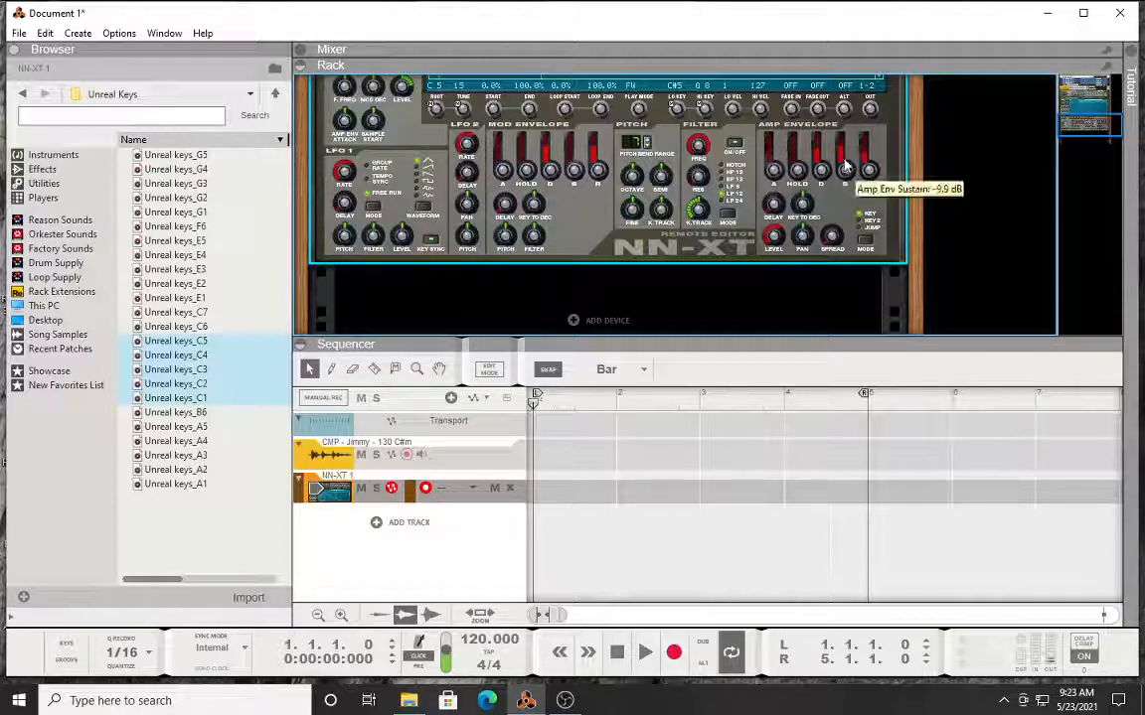
pyautogui.moveTo(845, 170); pyautogui.dragTo(870, 119)
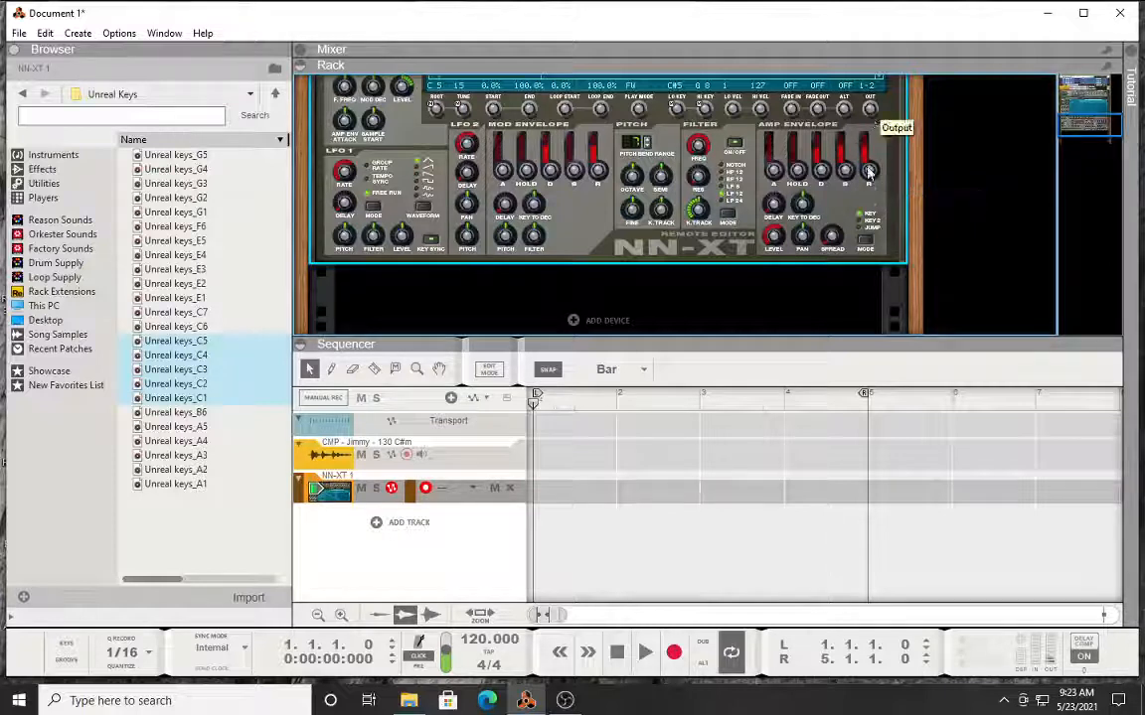
pyautogui.moveTo(832, 196); pyautogui.dragTo(864, 8)
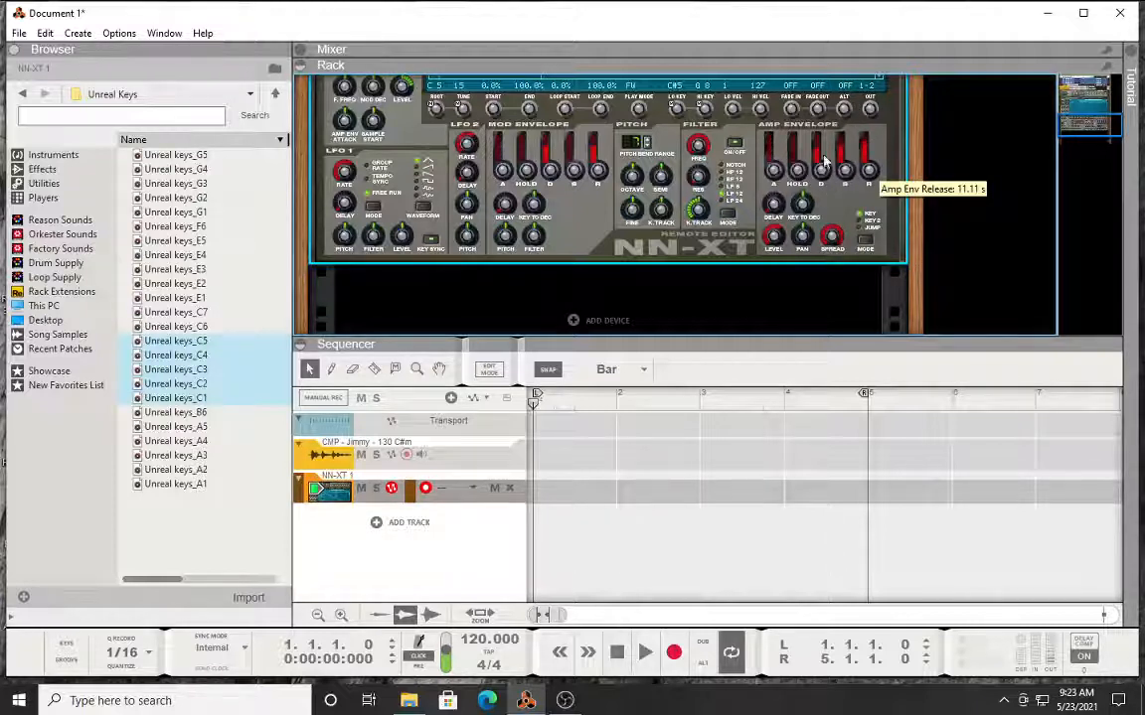
pyautogui.scroll(2, 794, 177)
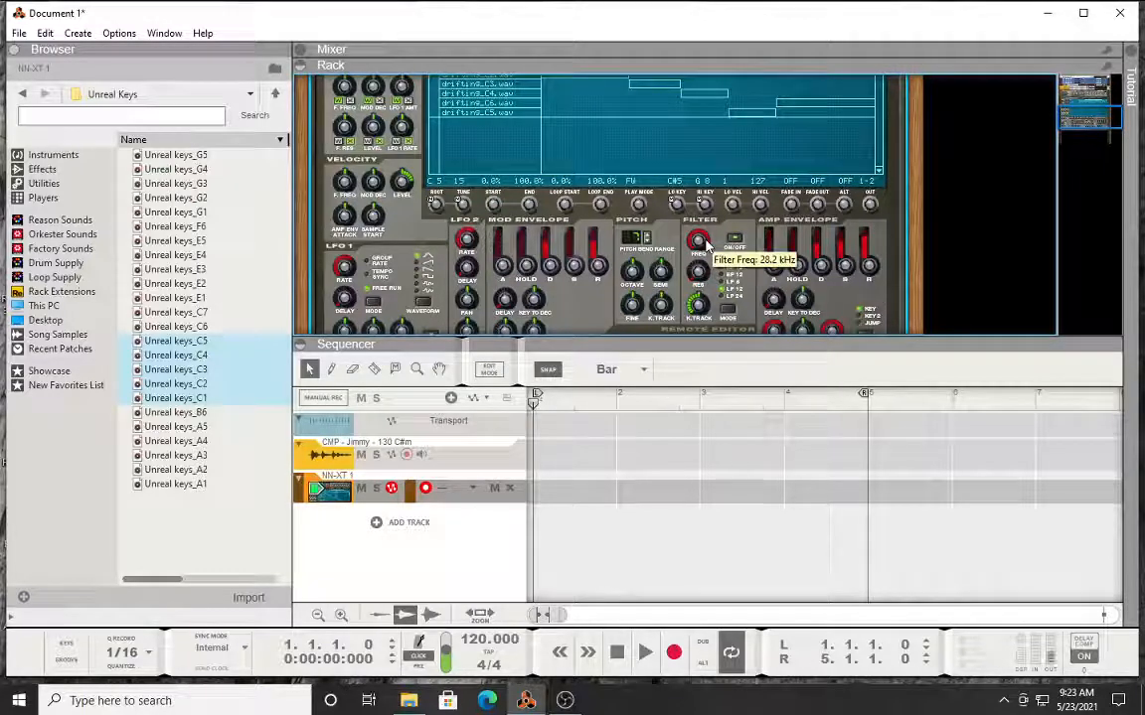
pyautogui.moveTo(708, 245); pyautogui.dragTo(706, 161)
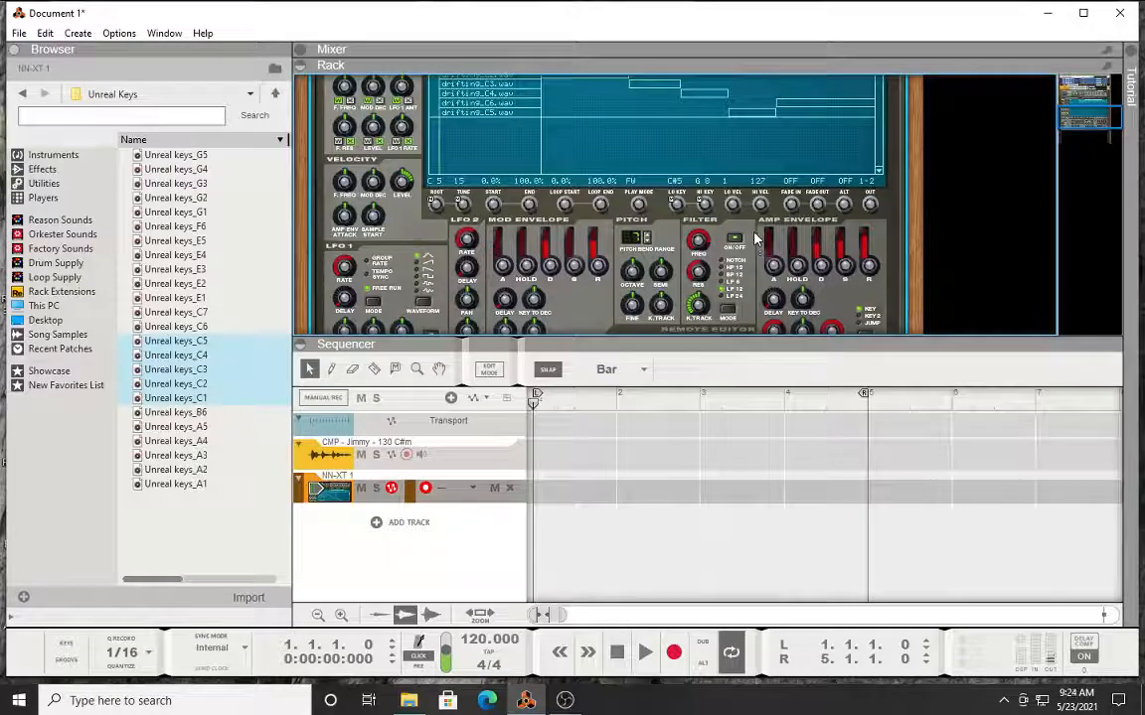
pyautogui.scroll(3, 752, 243)
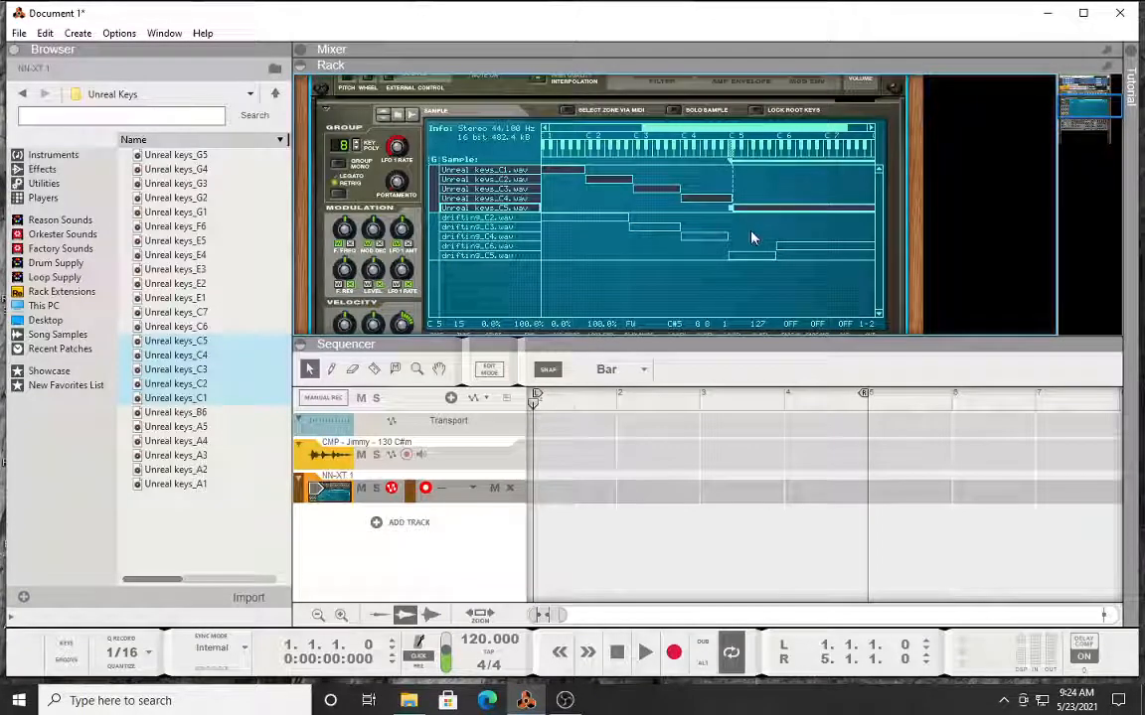
# Step: Inspect the drifting_C2 sample's waveform and loop points in the sample editor, and close it without saving
pyautogui.click(547, 219)
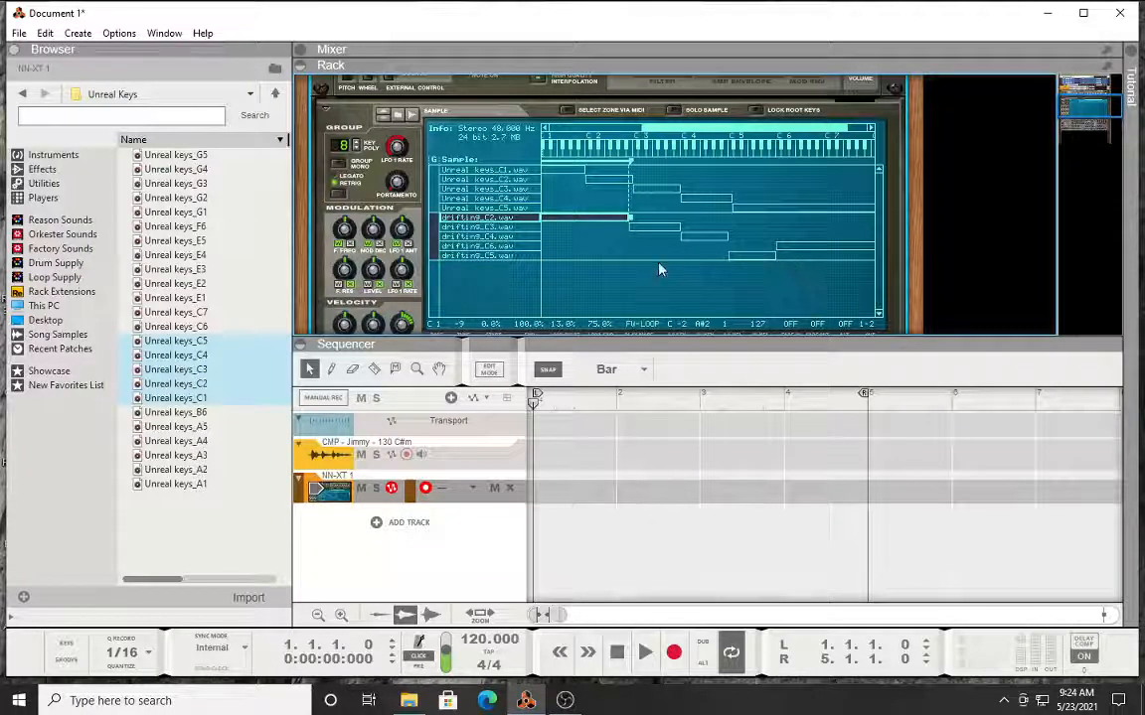
pyautogui.scroll(-2, 556, 236)
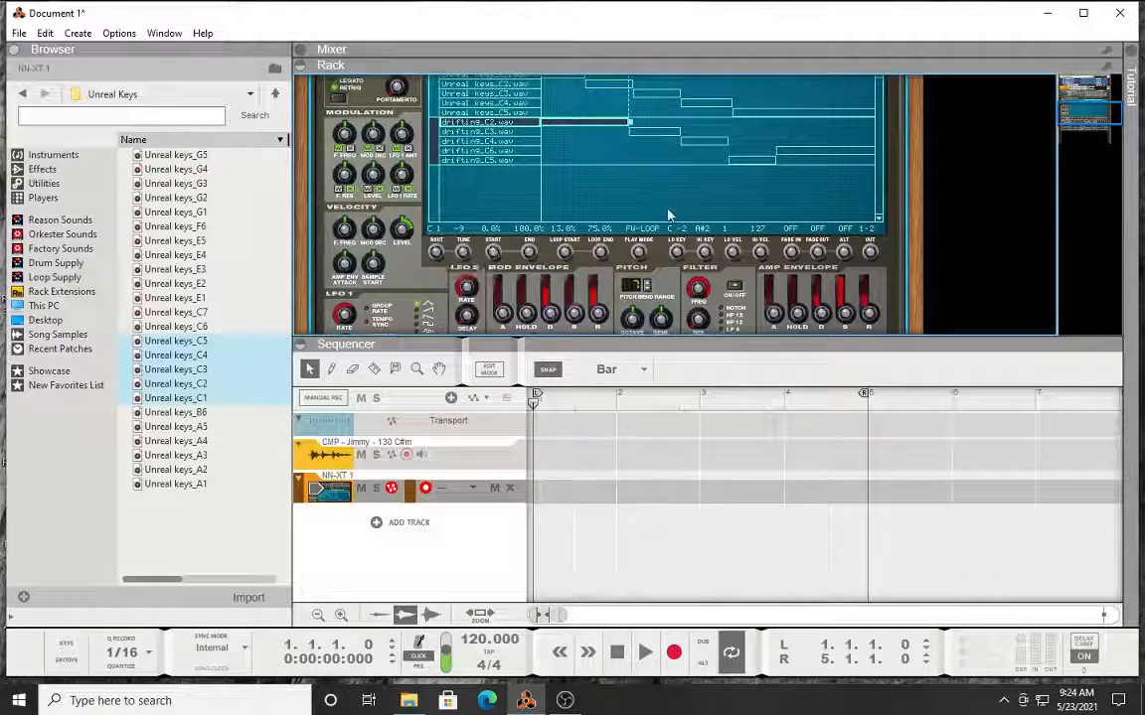
pyautogui.scroll(2, 667, 215)
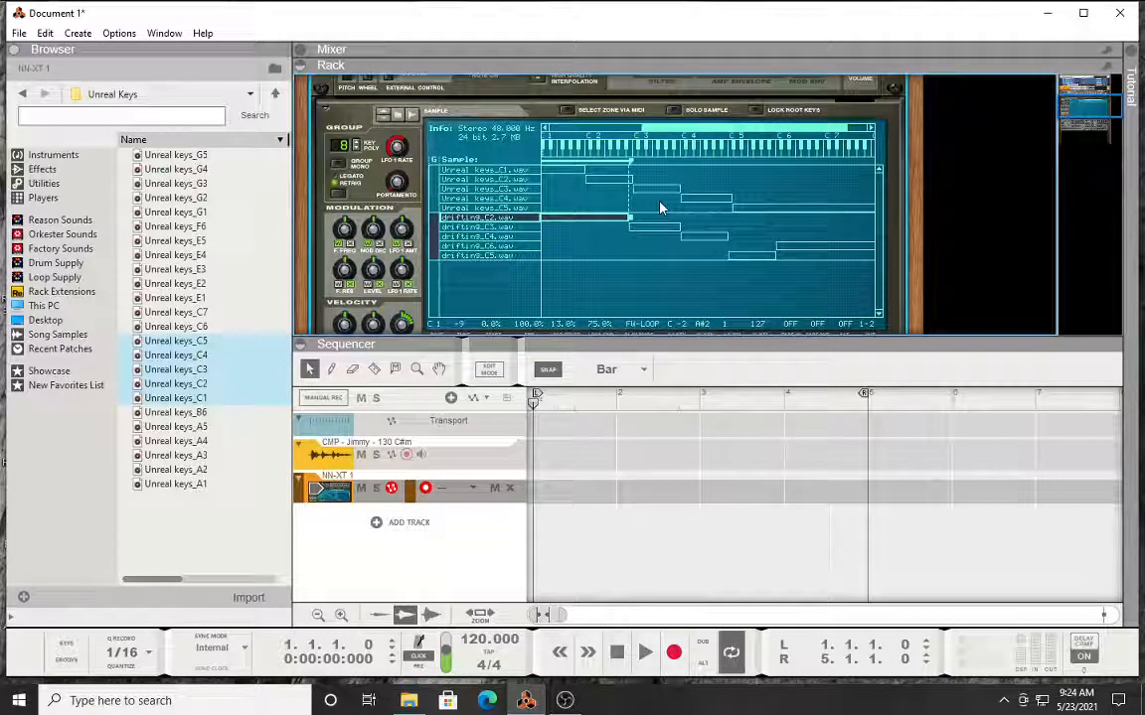
pyautogui.rightClick(660, 195)
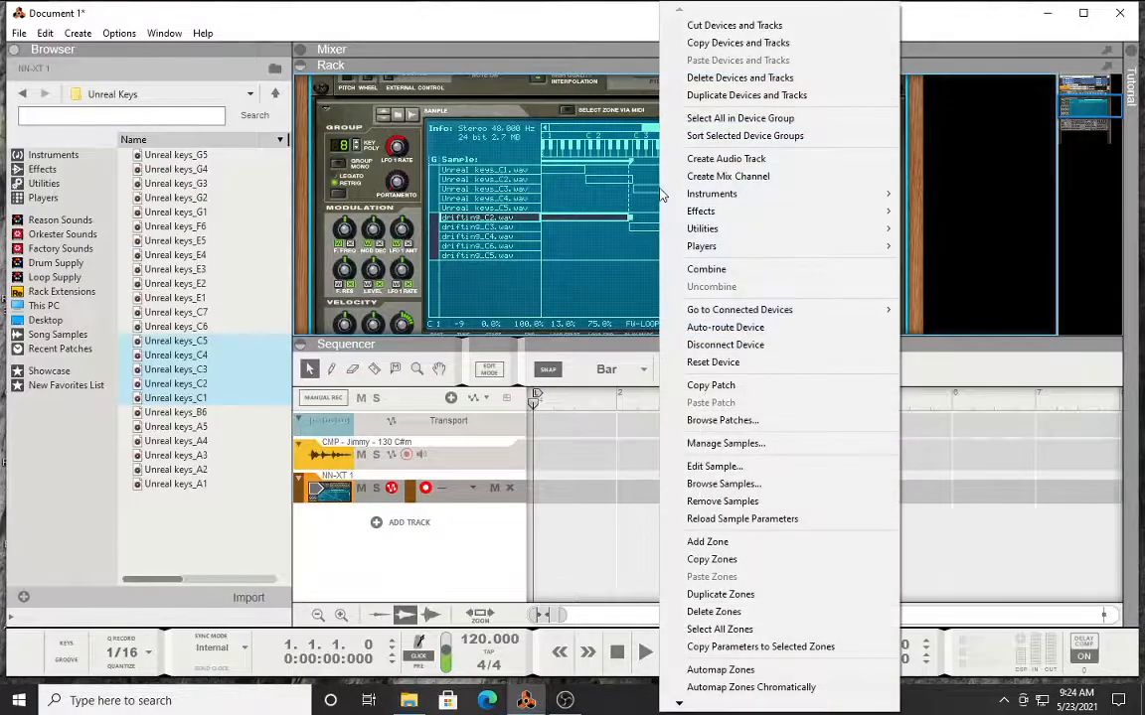
pyautogui.click(740, 467)
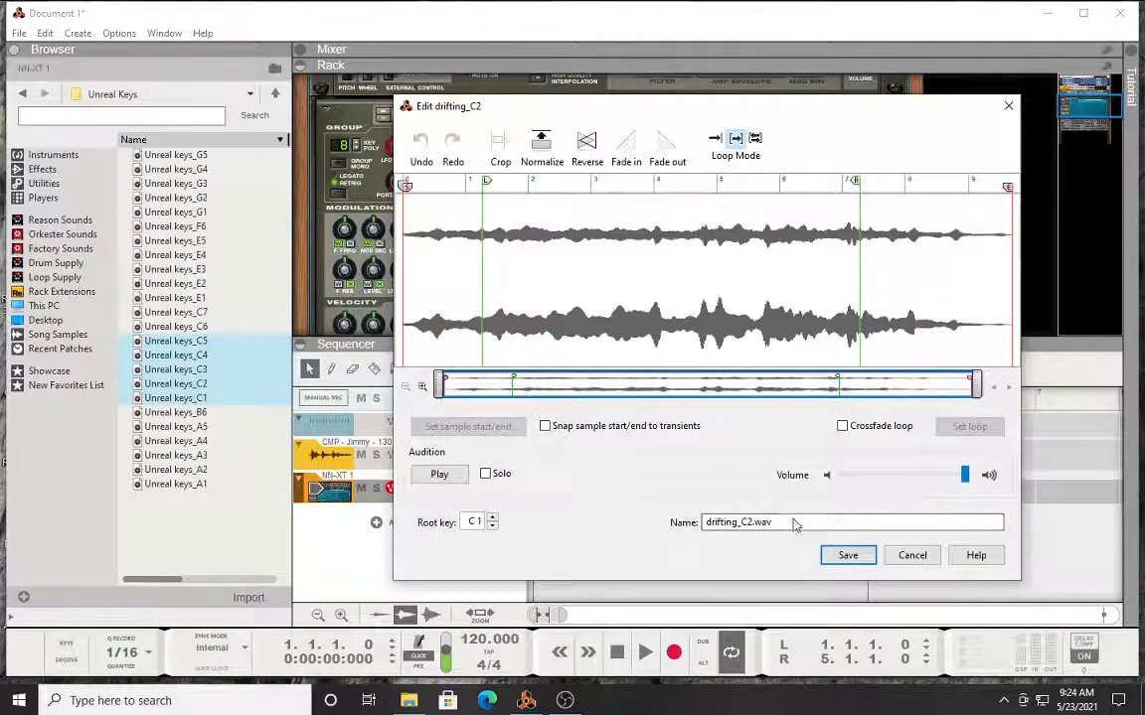
pyautogui.click(912, 555)
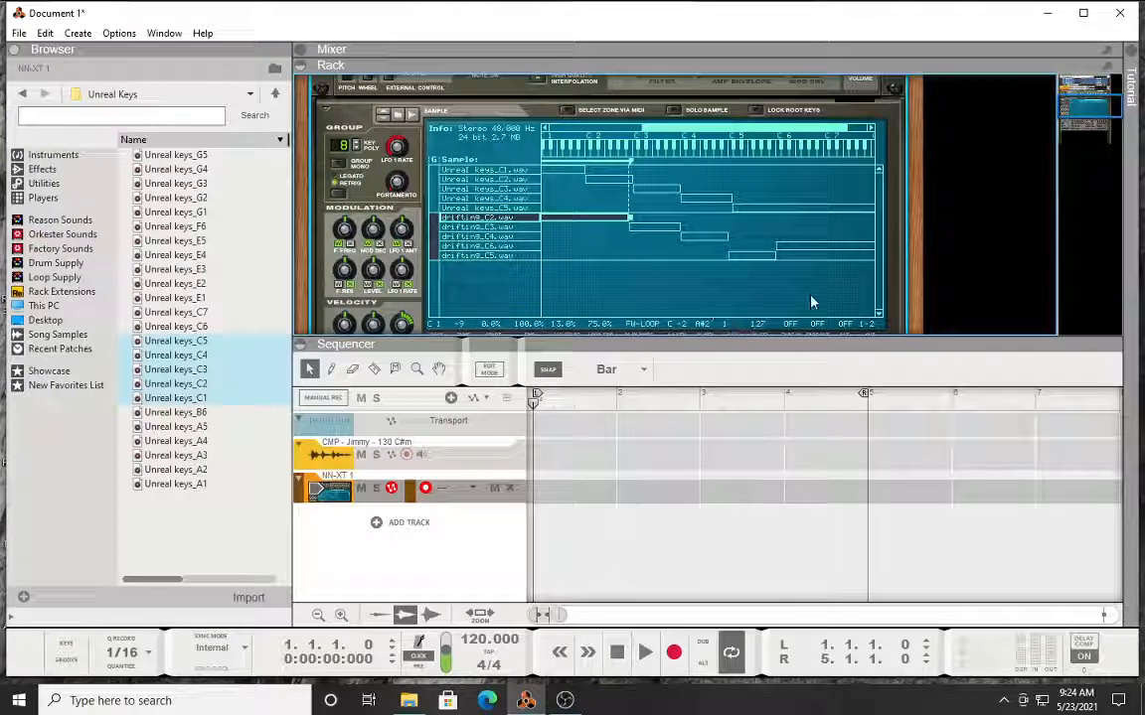
# Step: Delete all the Unreal keys and drifting zones from the NN-XT key map
pyautogui.moveTo(811, 302); pyautogui.dragTo(573, 170)
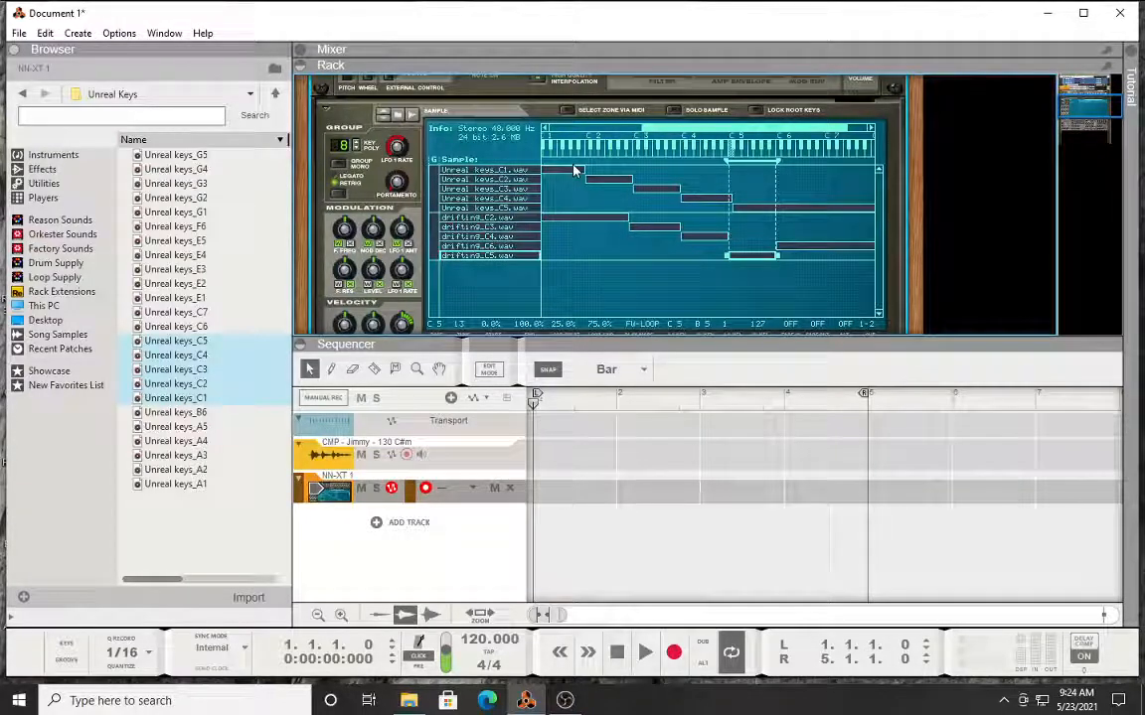
pyautogui.press('Delete')
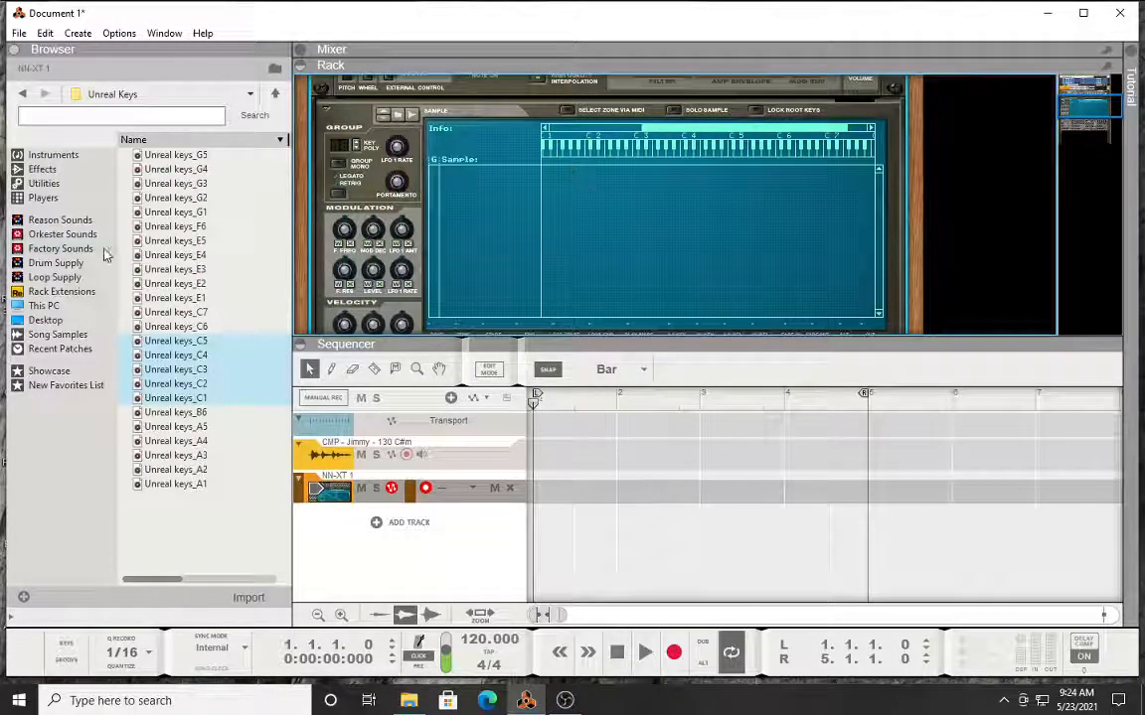
# Step: Return the sample browser from the Unreal Keys folder to the root of the My Book (H:) drive
pyautogui.click(21, 93)
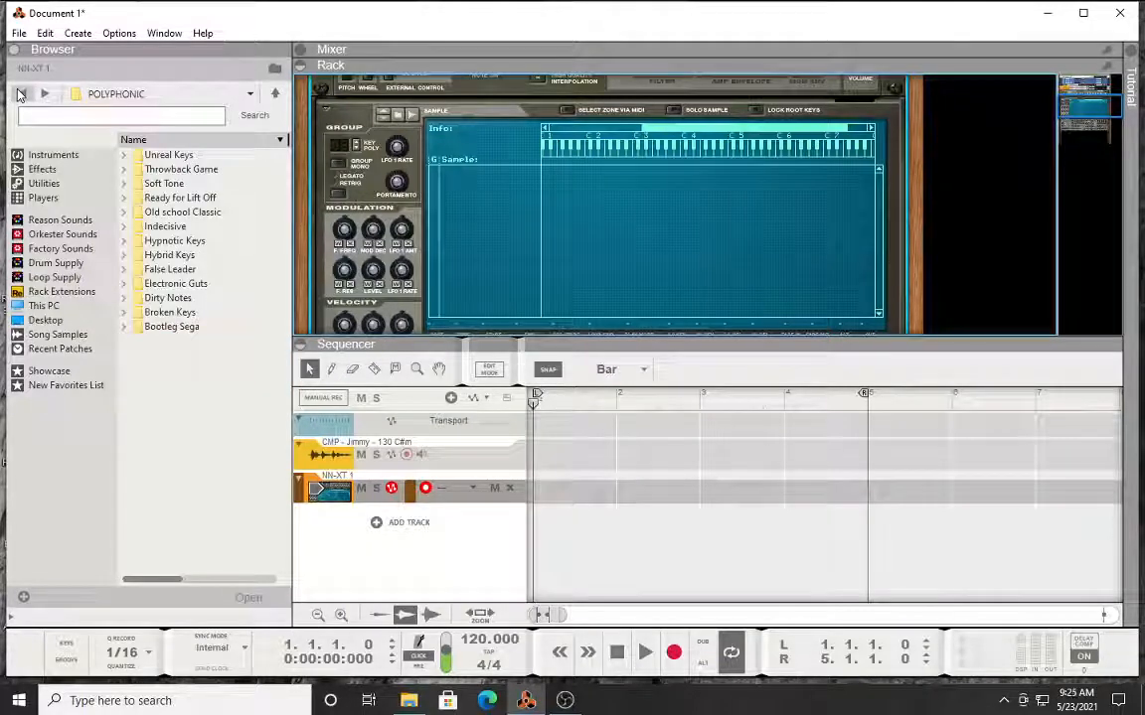
pyautogui.click(21, 94)
pyautogui.click(20, 93)
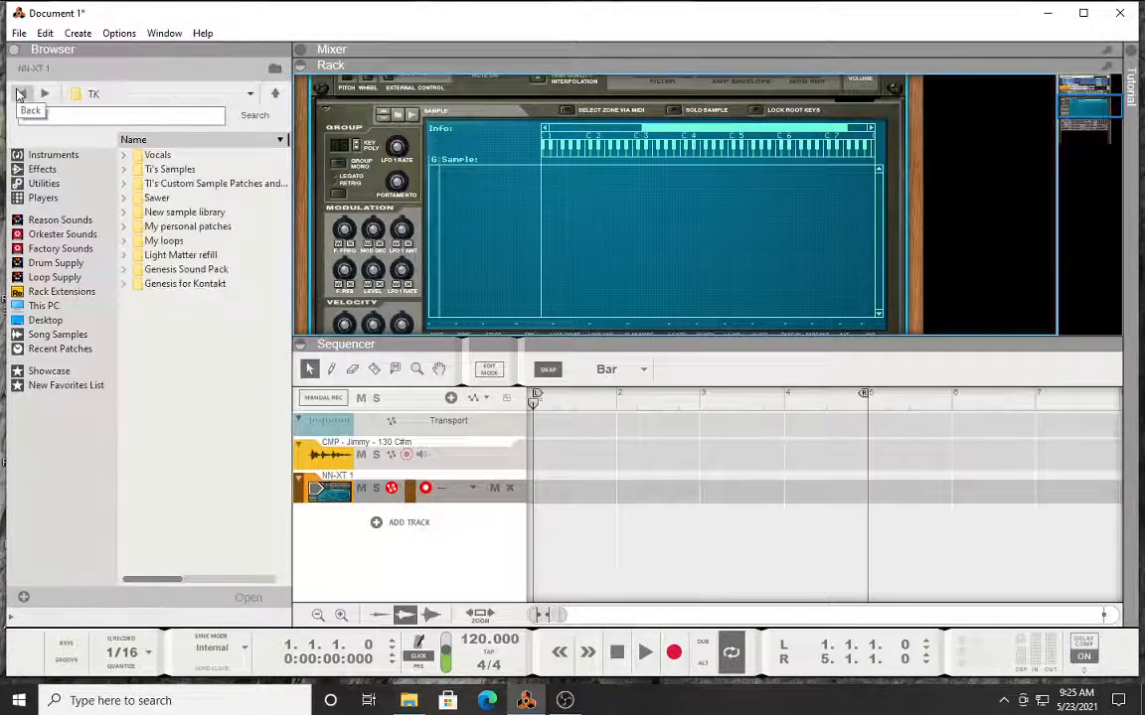
pyautogui.click(18, 94)
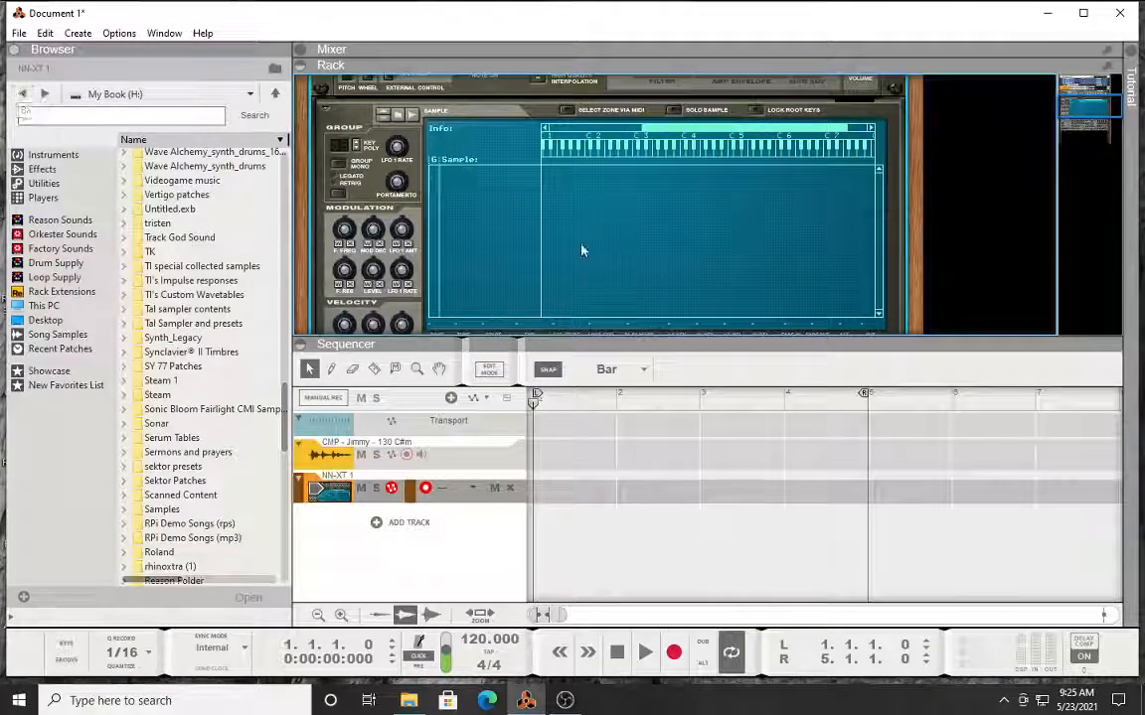
pyautogui.scroll(5, 582, 251)
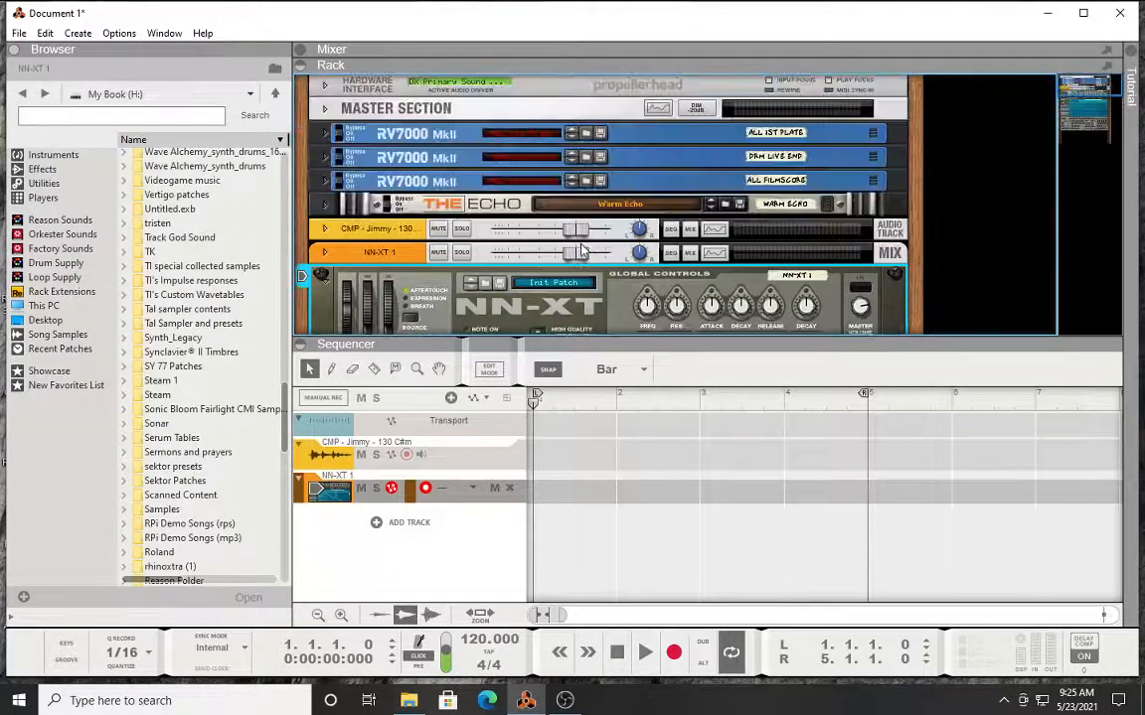
pyautogui.scroll(-6, 583, 251)
pyautogui.scroll(-1, 582, 250)
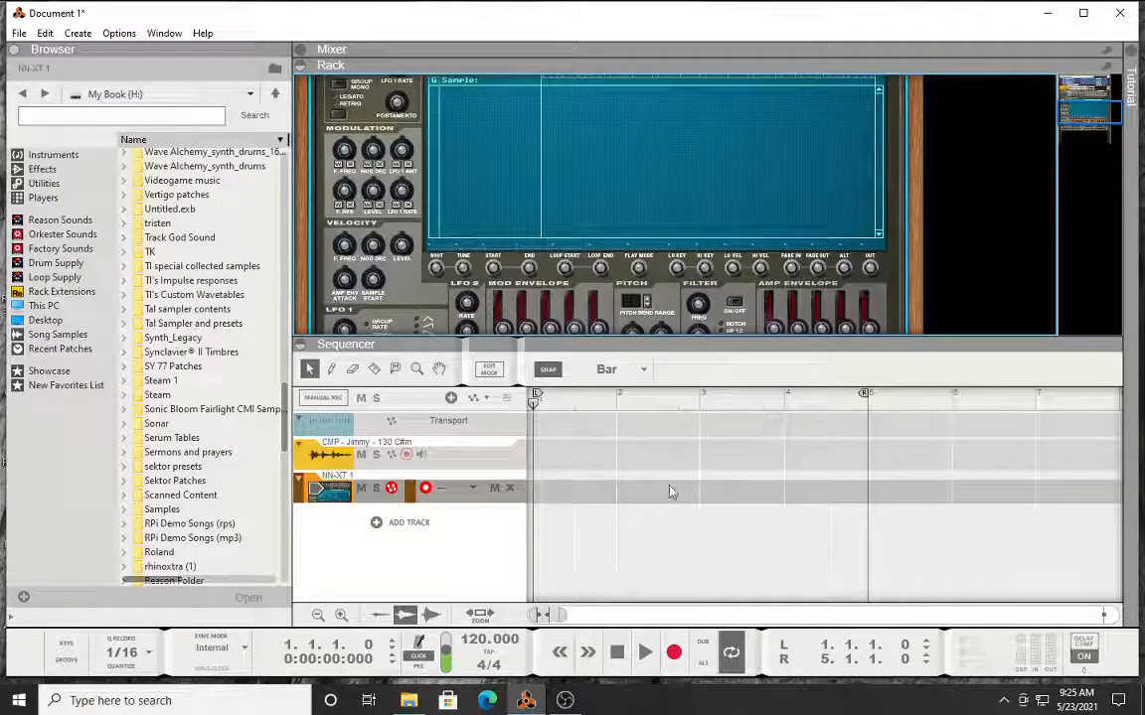
pyautogui.scroll(3, 475, 196)
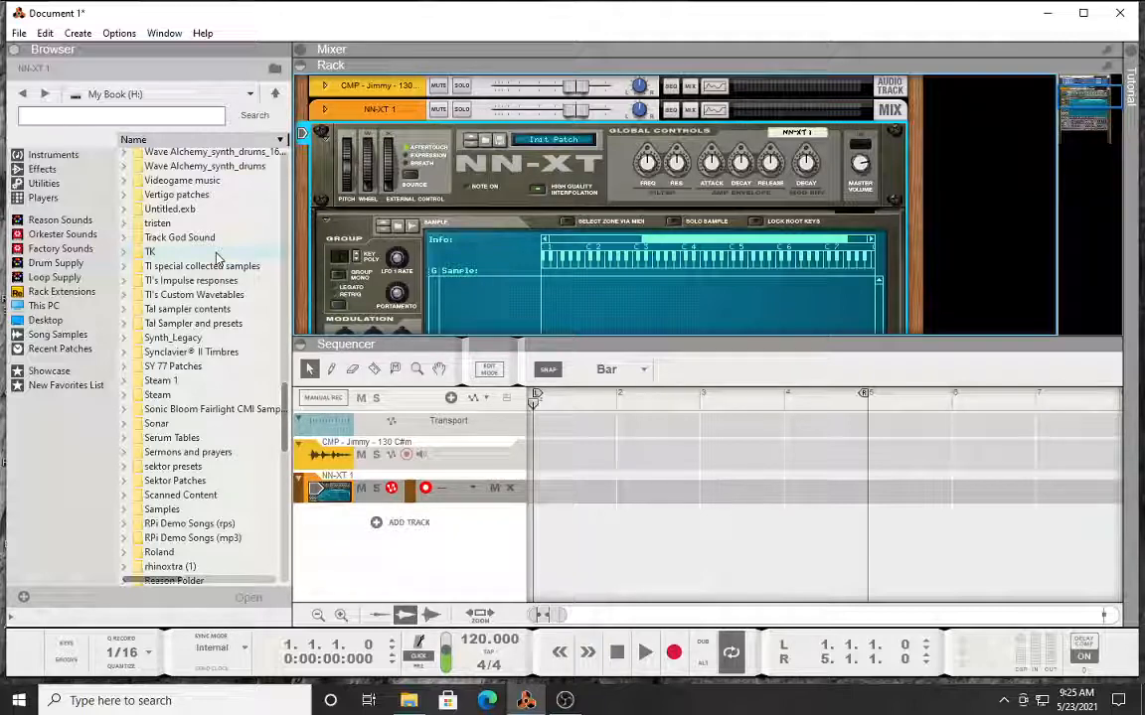
# Step: Open the MG folder inside the Loops folder on the My Book (H:) drive
pyautogui.scroll(-4, 221, 309)
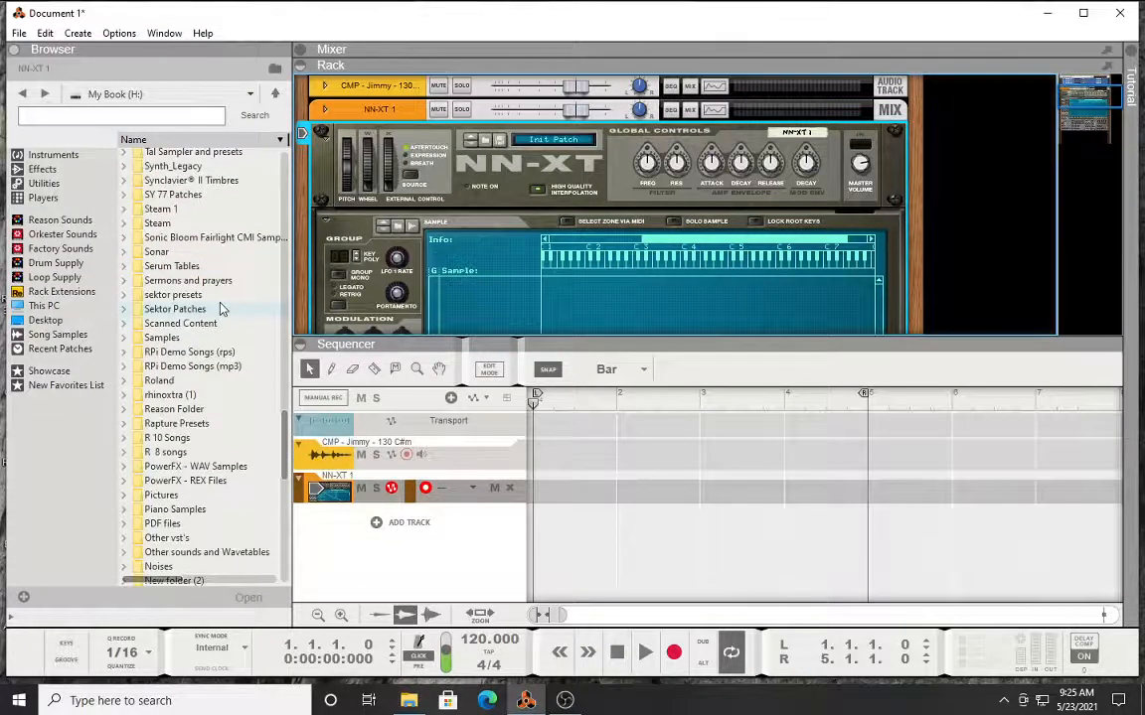
pyautogui.scroll(3, 221, 309)
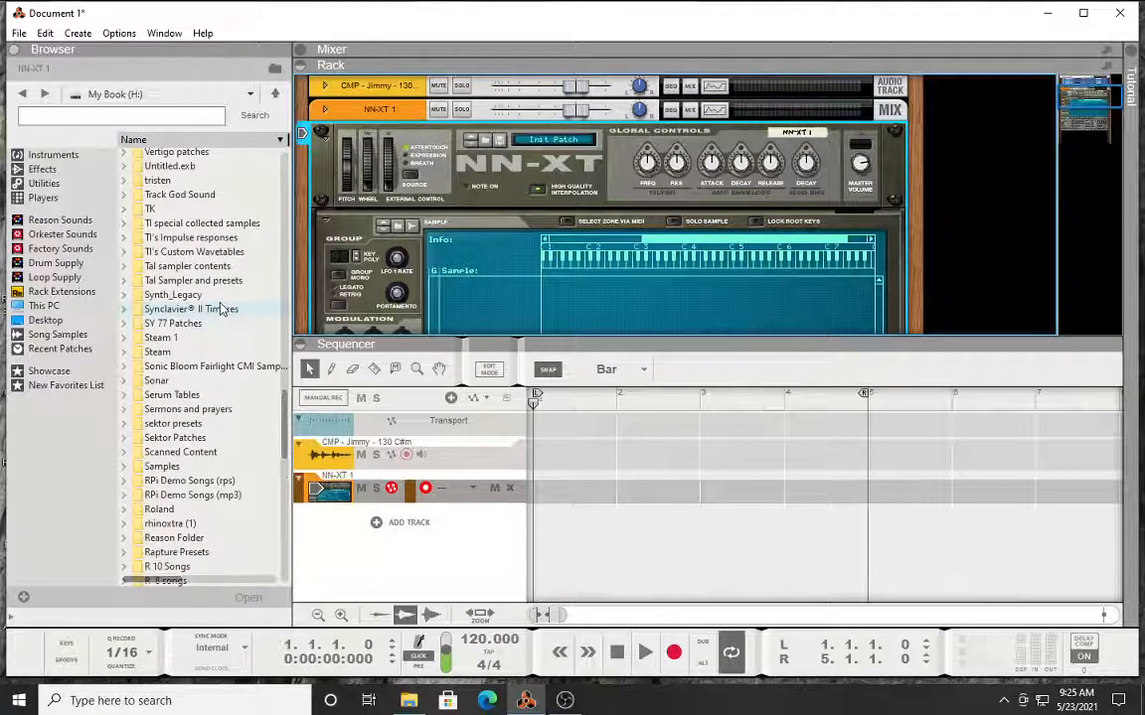
pyautogui.scroll(3, 222, 309)
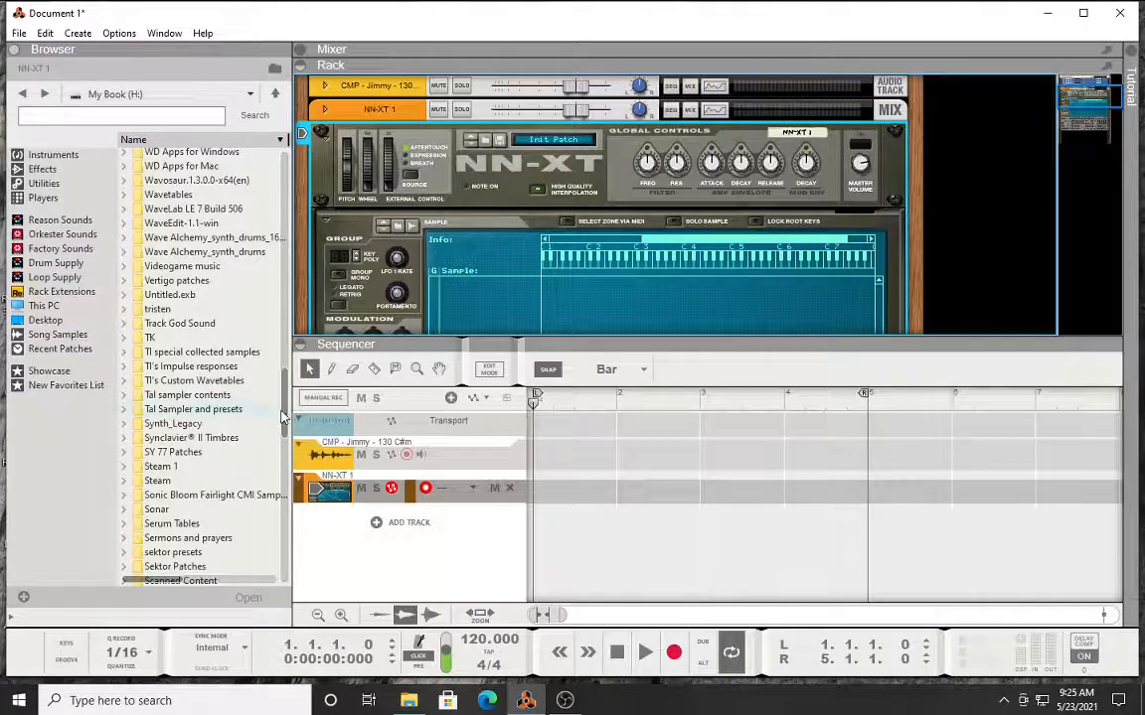
pyautogui.moveTo(282, 417); pyautogui.dragTo(292, 343)
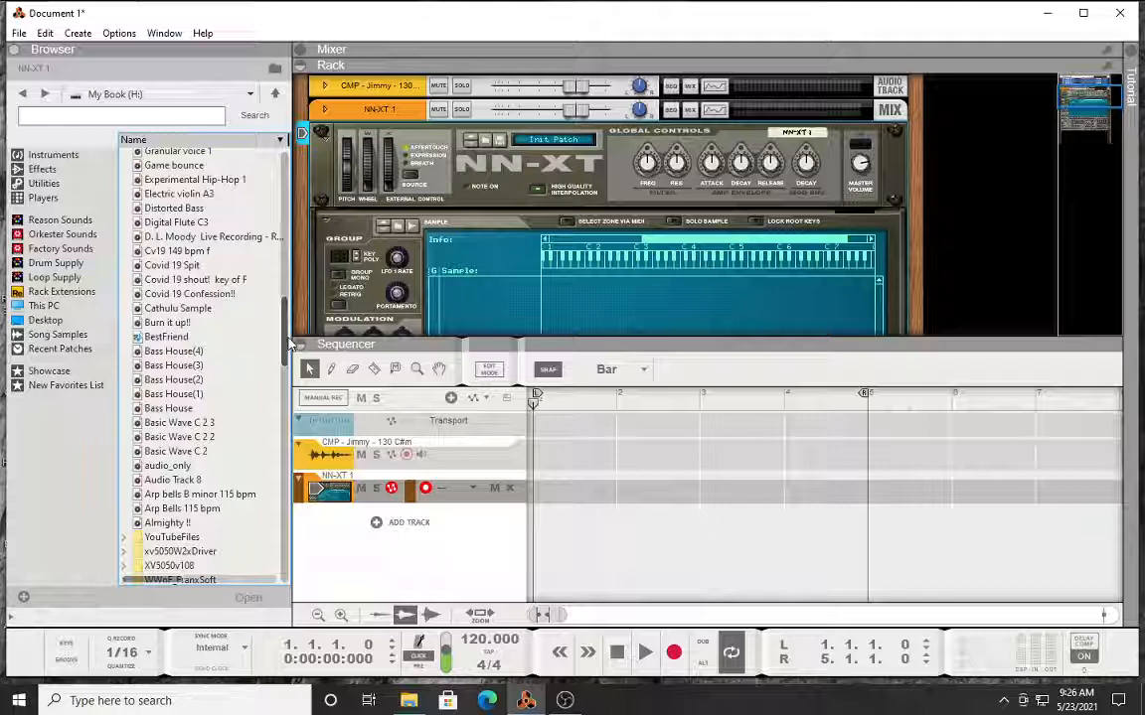
pyautogui.scroll(15, 213, 299)
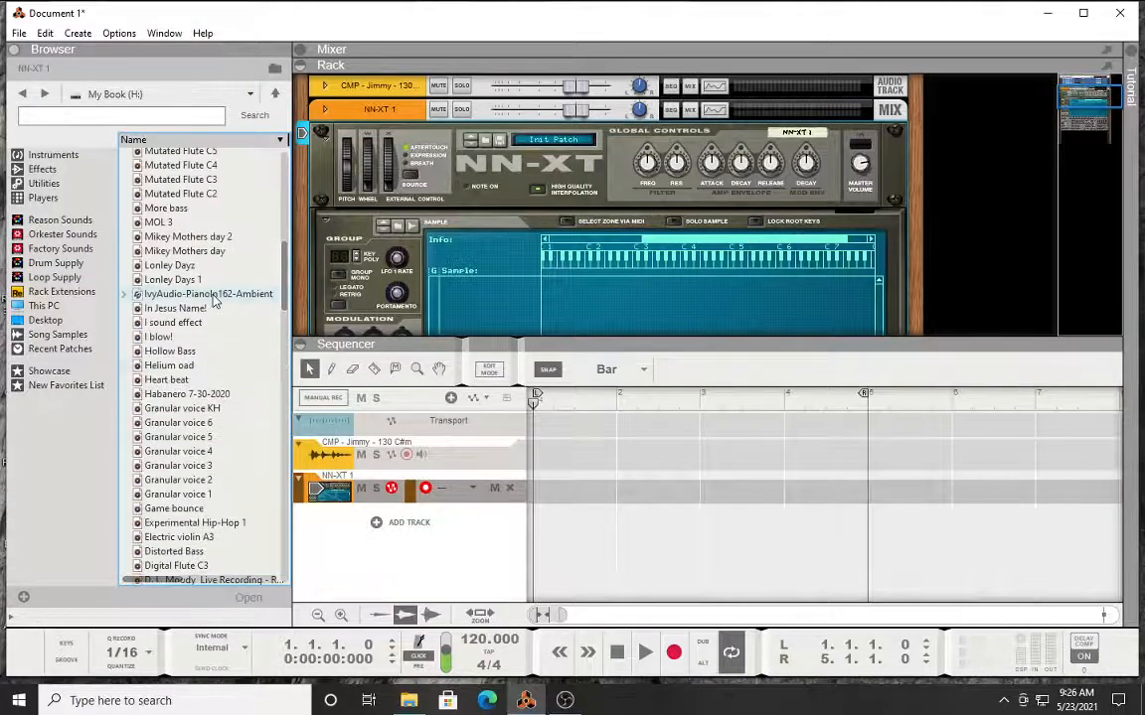
pyautogui.scroll(2, 213, 301)
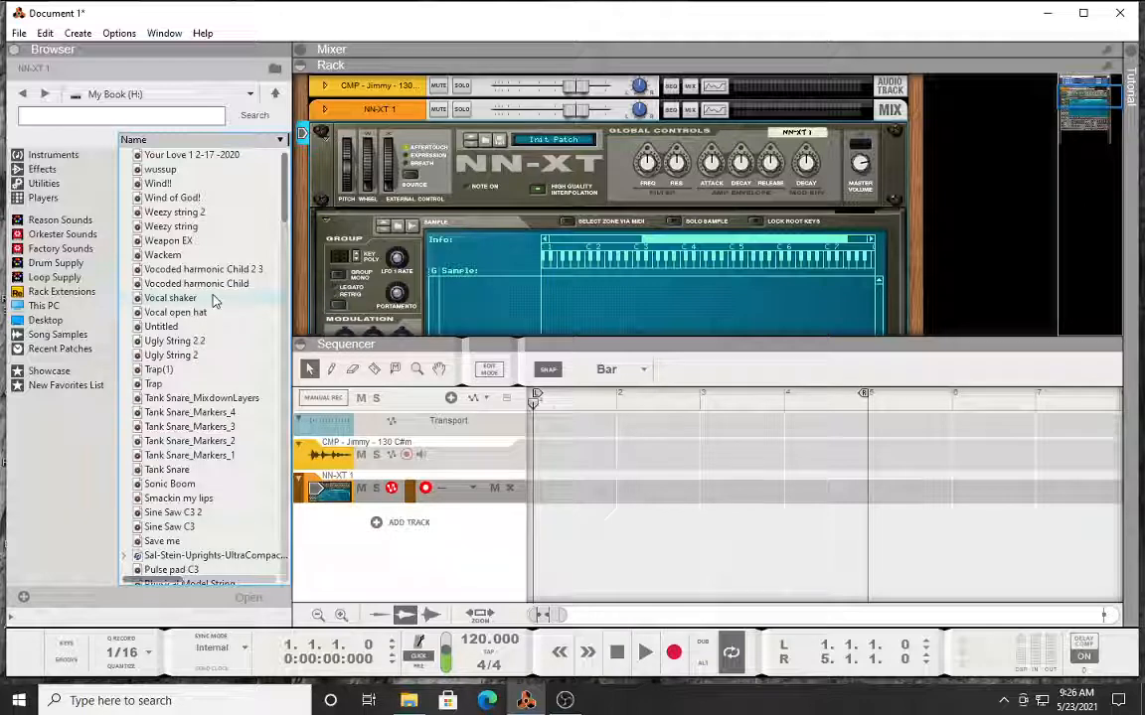
pyautogui.scroll(-5, 139, 184)
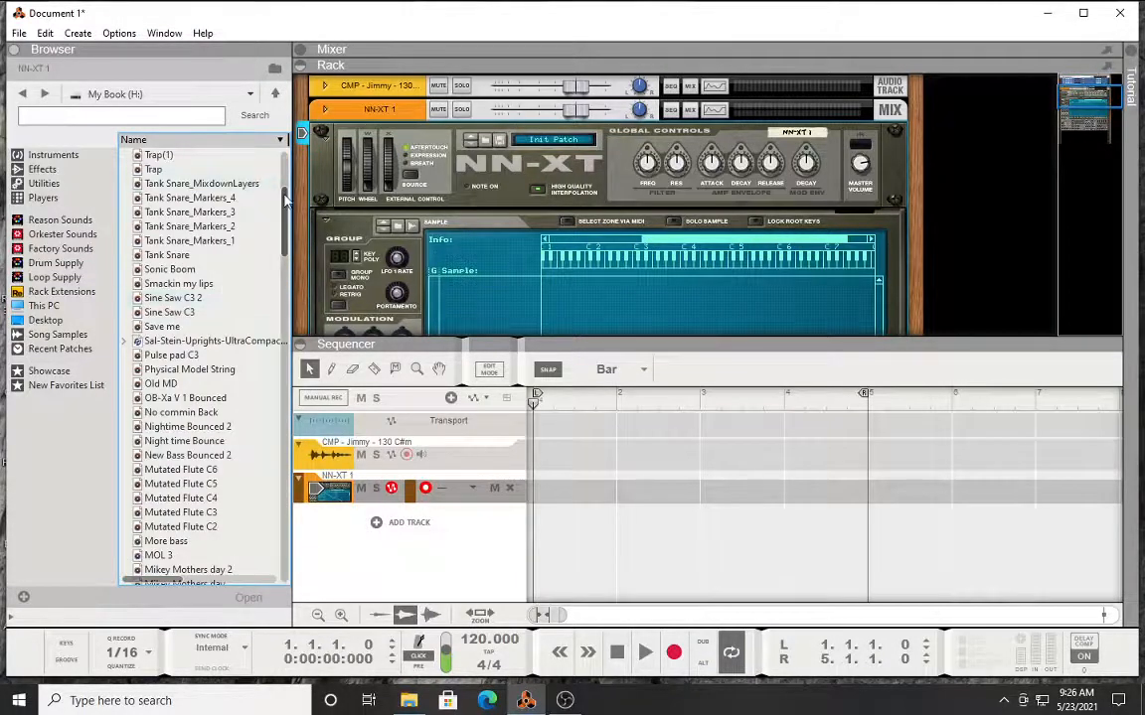
pyautogui.moveTo(285, 199); pyautogui.dragTo(310, 514)
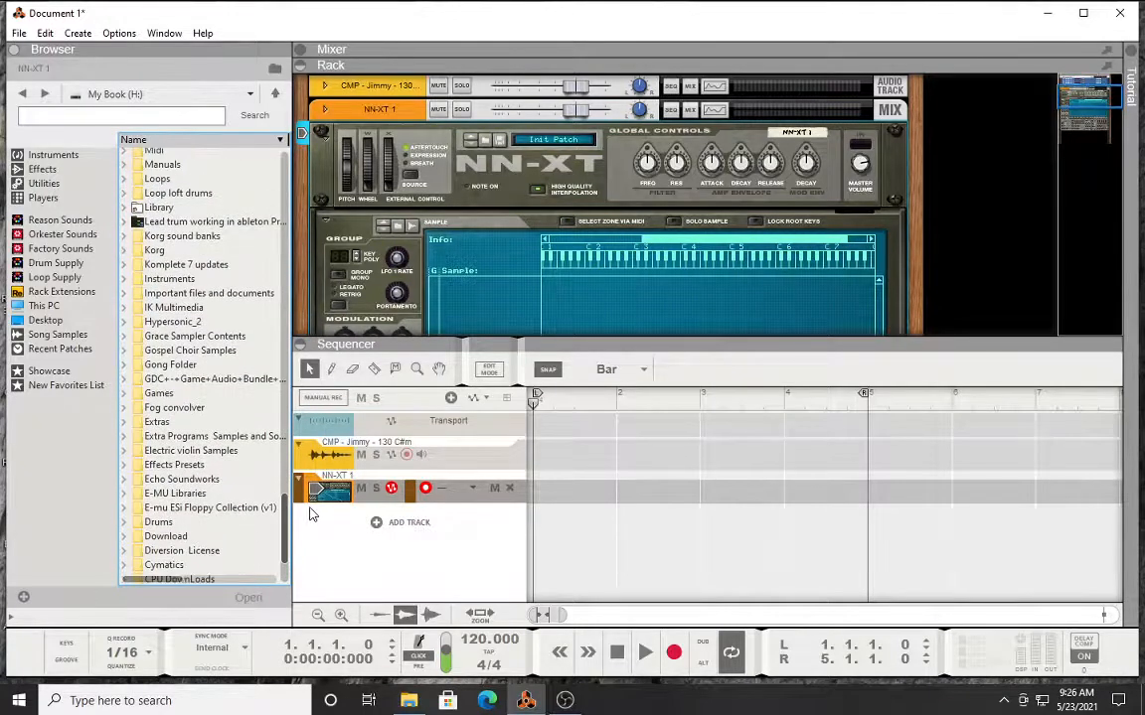
pyautogui.doubleClick(151, 179)
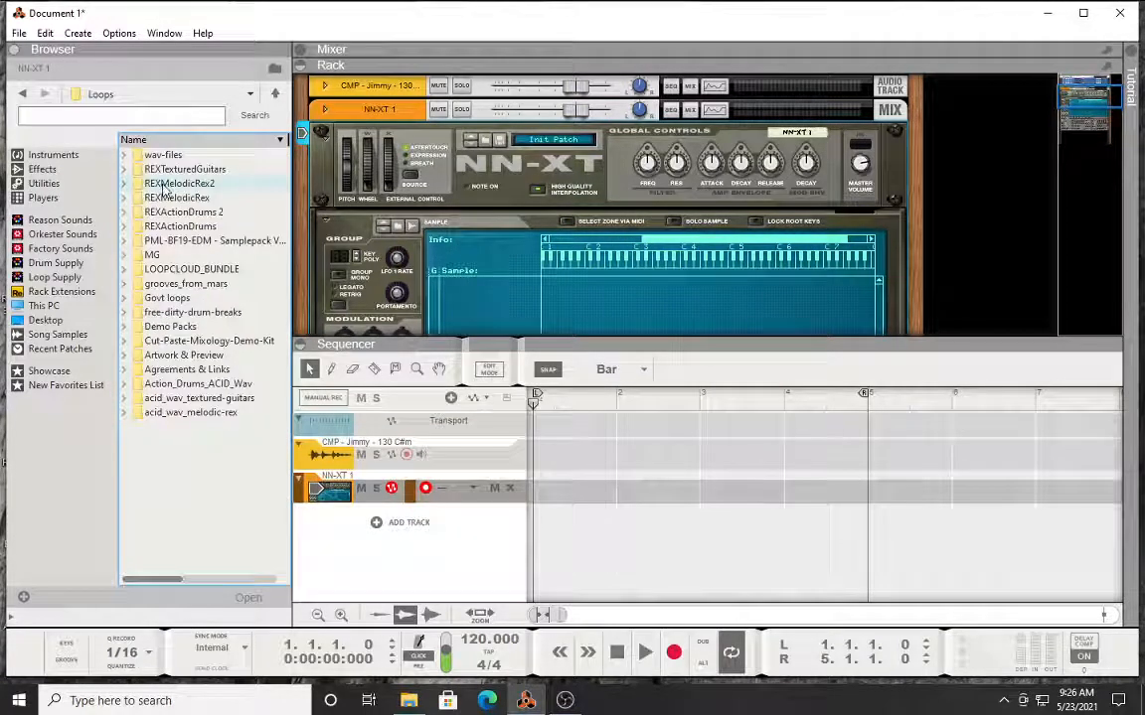
pyautogui.doubleClick(152, 256)
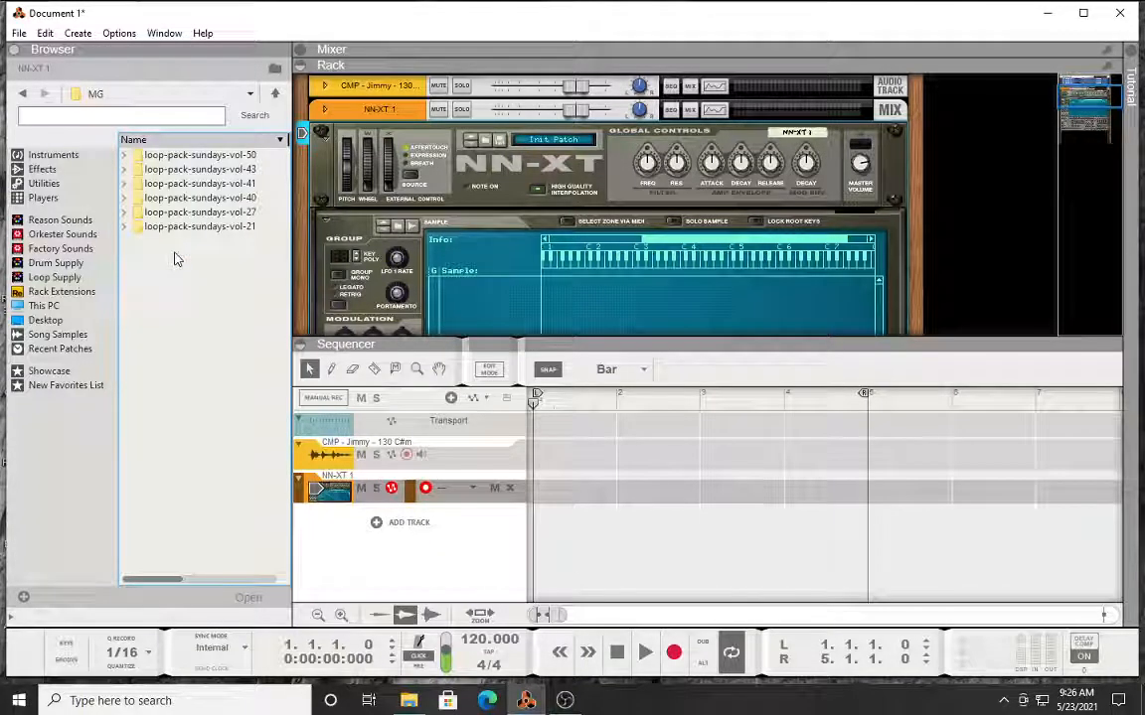
# Step: Open the Loop Pack Sundays - Vol. 40 folder and audition the CMP - Jimmy and CMP - Grammy Nom loops
pyautogui.doubleClick(185, 198)
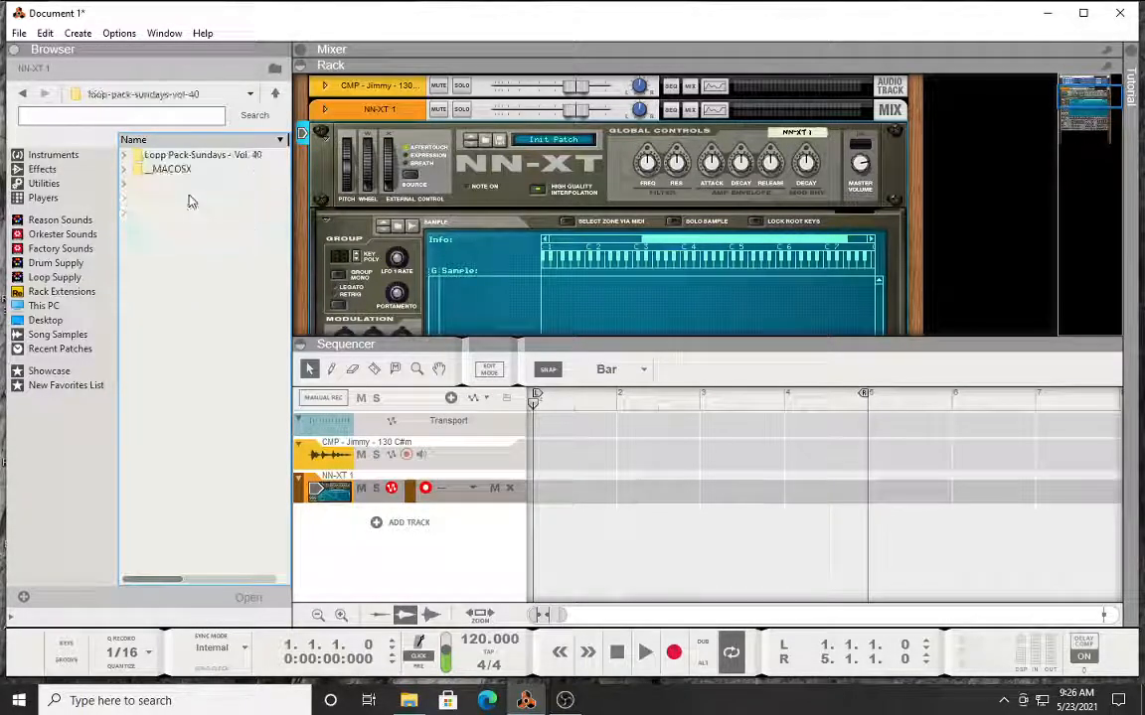
pyautogui.doubleClick(211, 156)
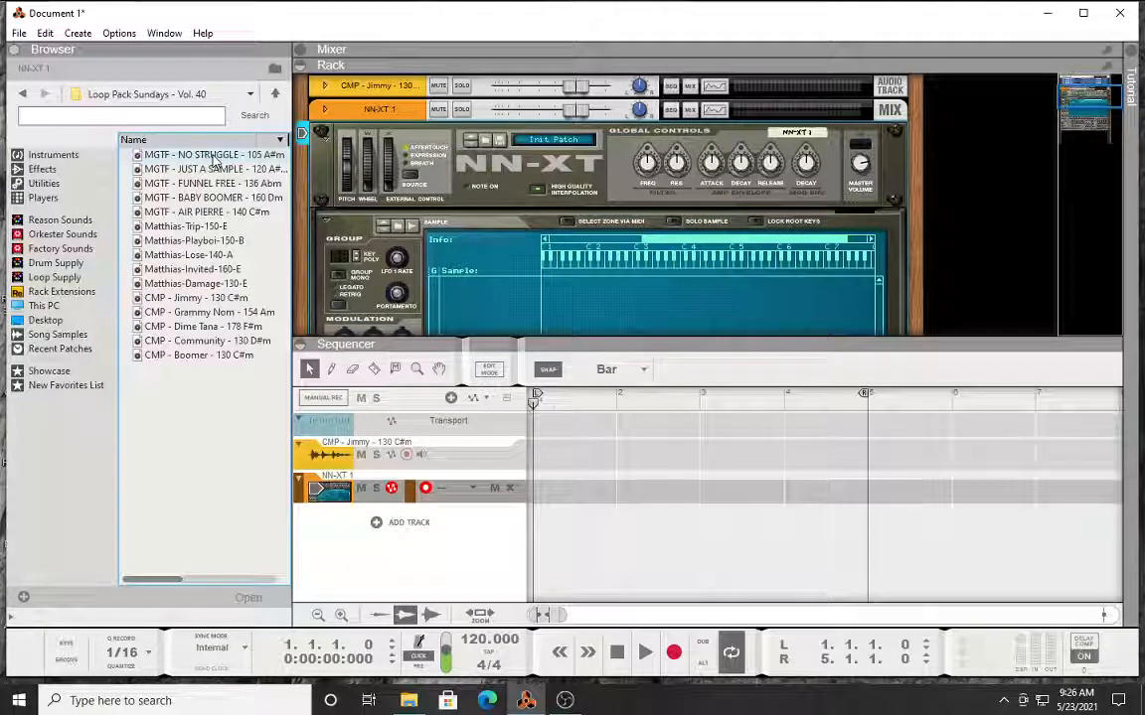
pyautogui.click(227, 301)
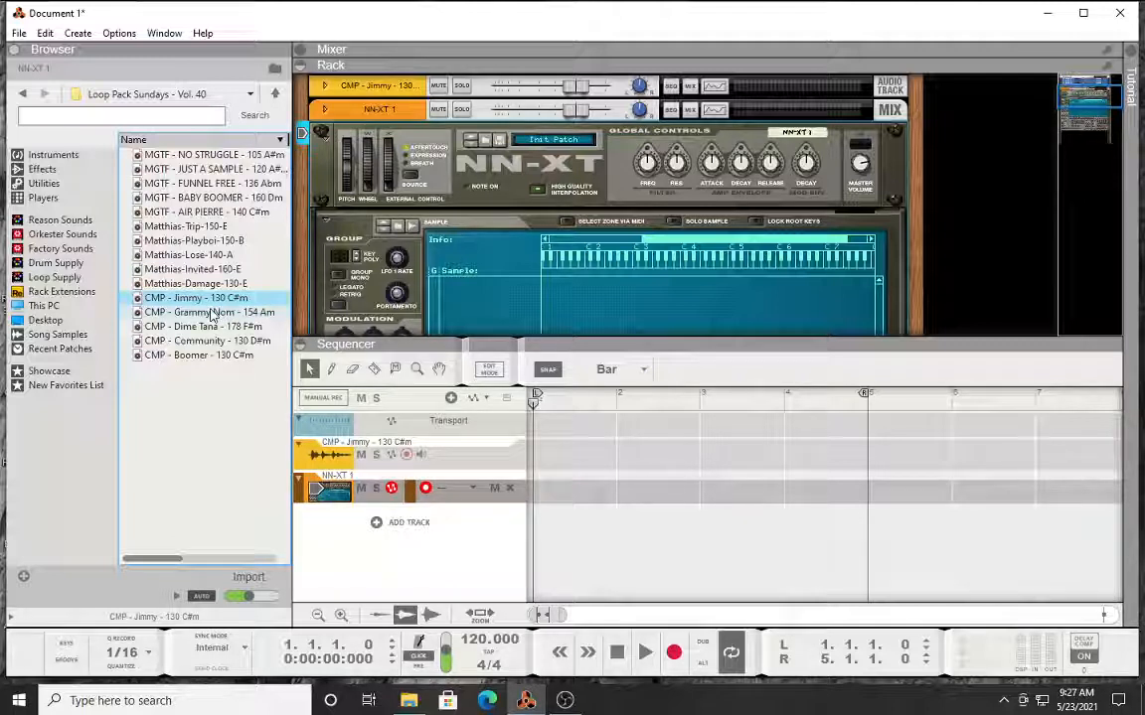
pyautogui.click(211, 313)
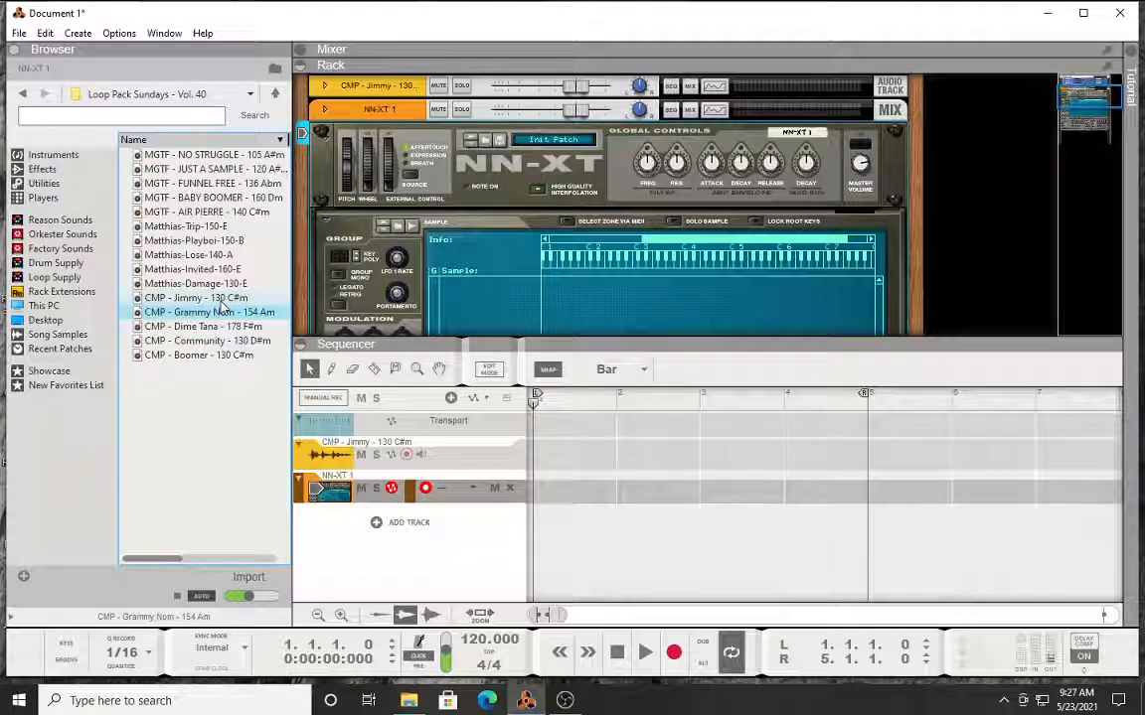
# Step: Place the CMP - Jimmy - 130 C#m loop at bar 1 on its audio track and play it back
pyautogui.click(219, 300)
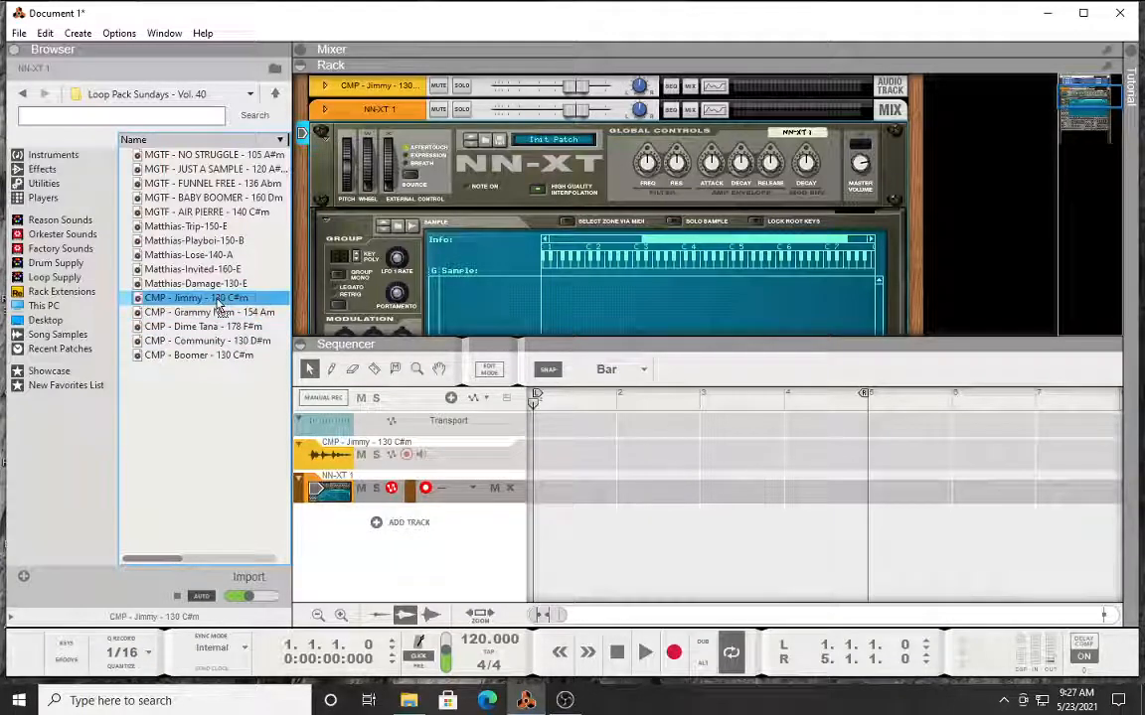
pyautogui.moveTo(218, 303); pyautogui.dragTo(557, 462)
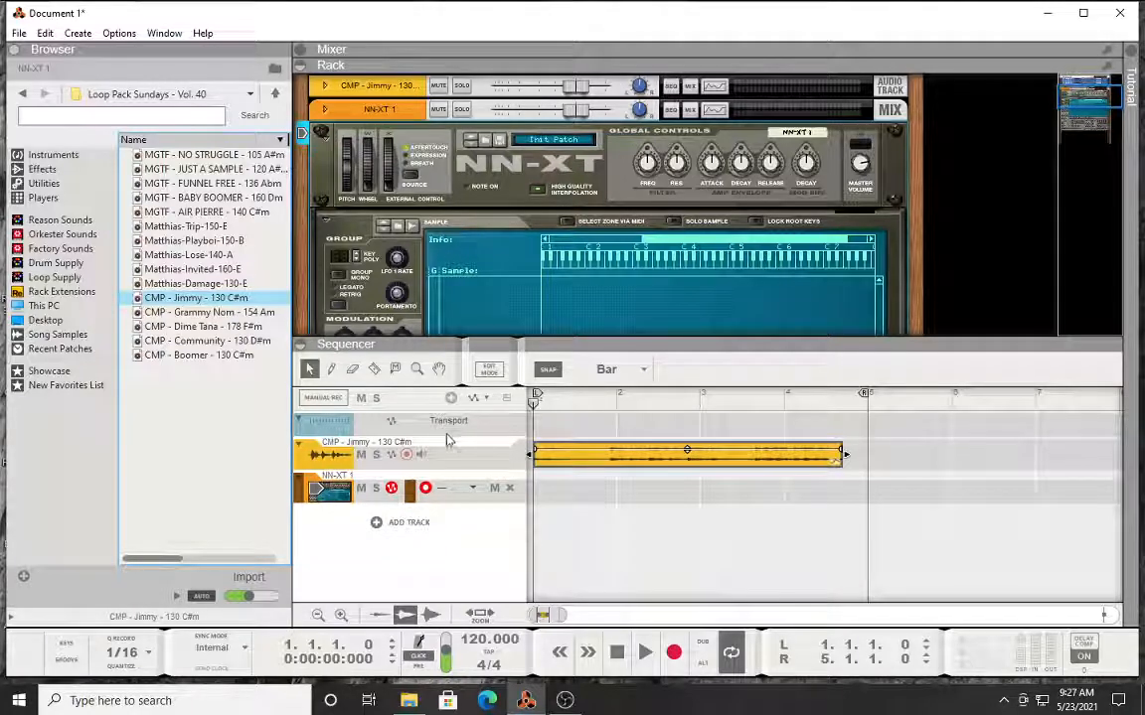
pyautogui.click(642, 655)
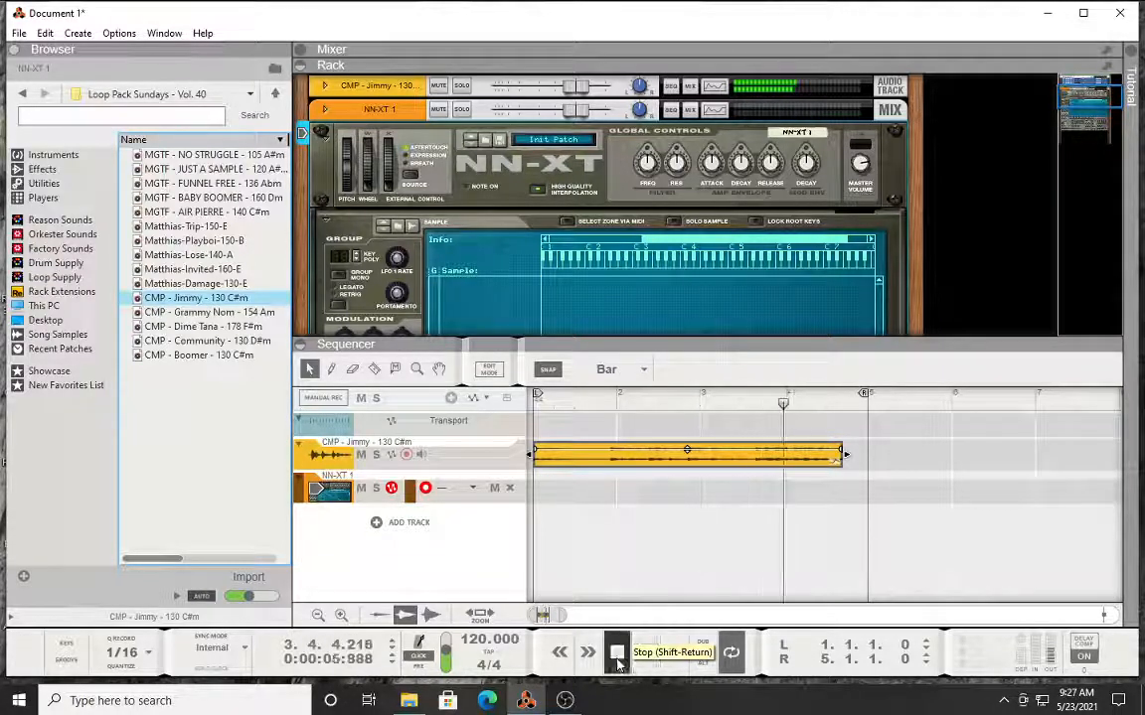
pyautogui.click(616, 653)
pyautogui.click(616, 652)
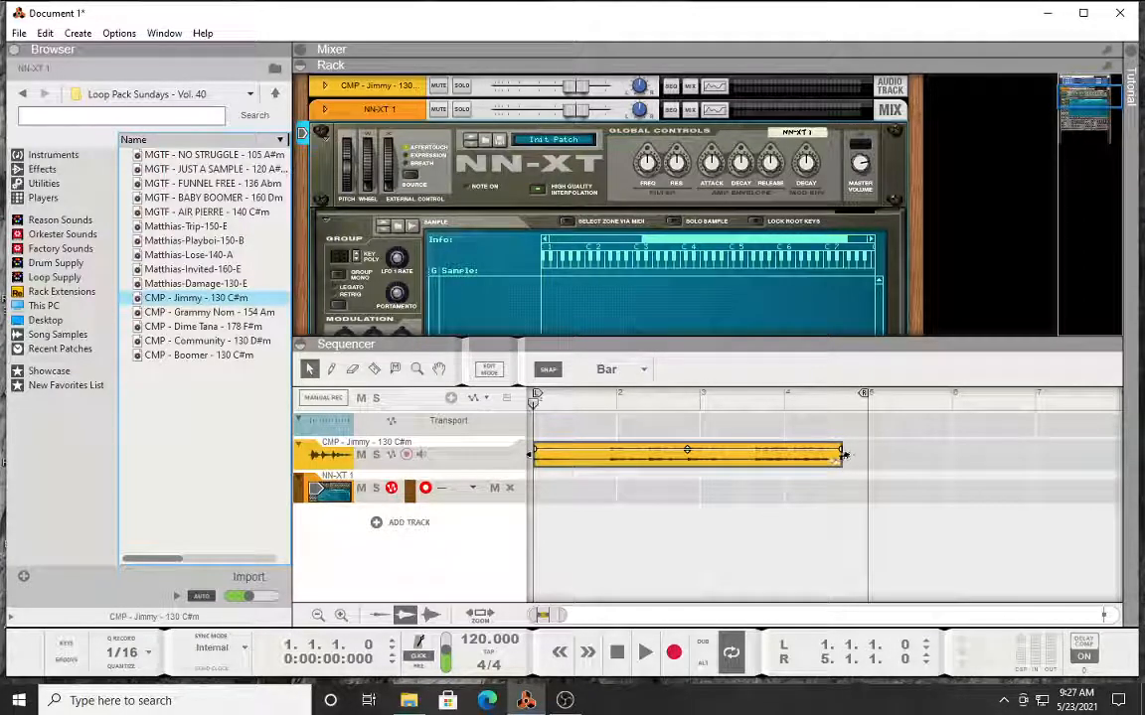
# Step: Time-stretch the CMP - Jimmy clip to a length of exactly four bars
pyautogui.click(844, 454)
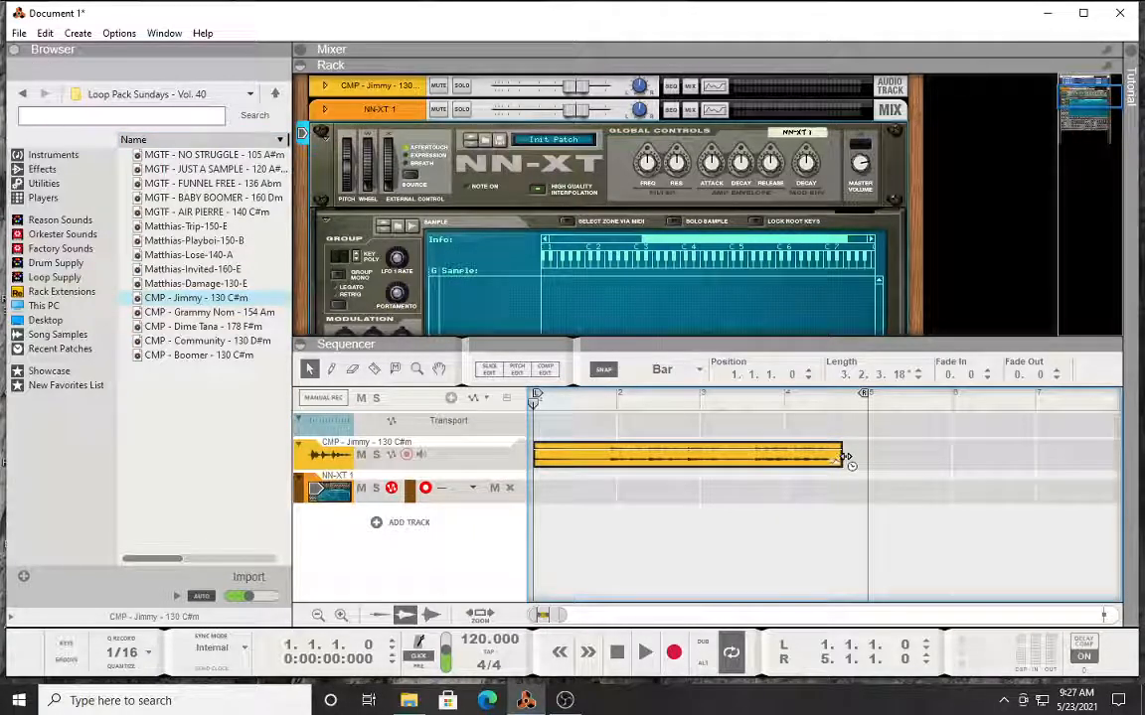
pyautogui.moveTo(845, 458); pyautogui.dragTo(857, 457)
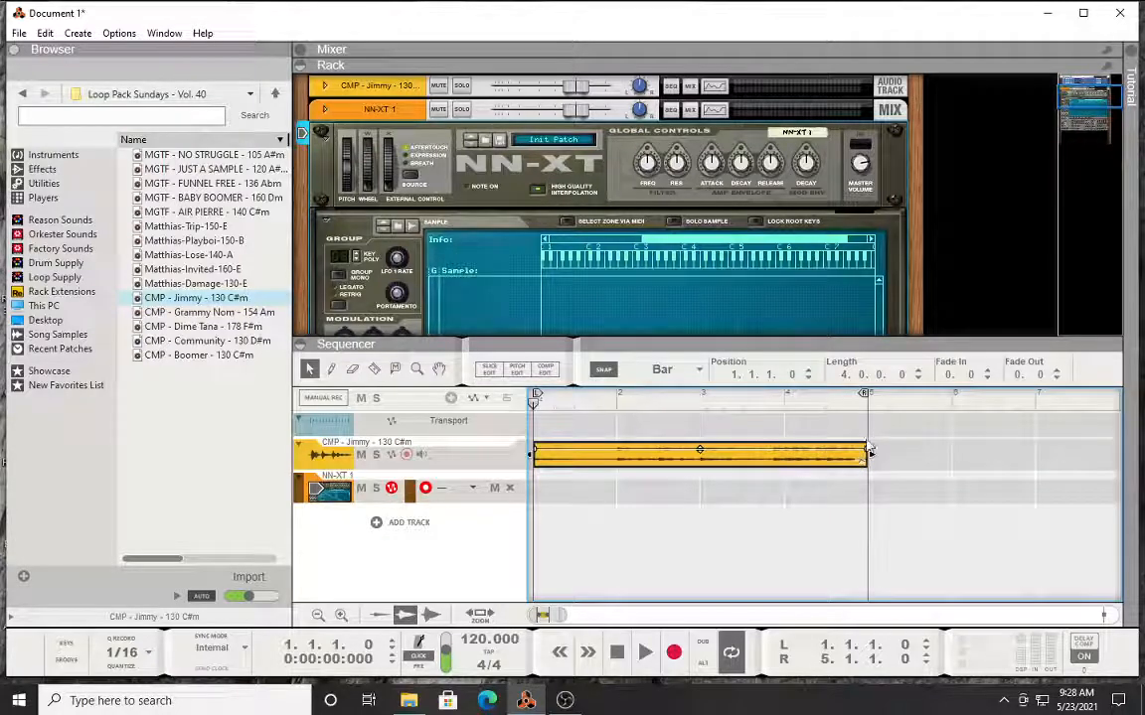
pyautogui.click(613, 542)
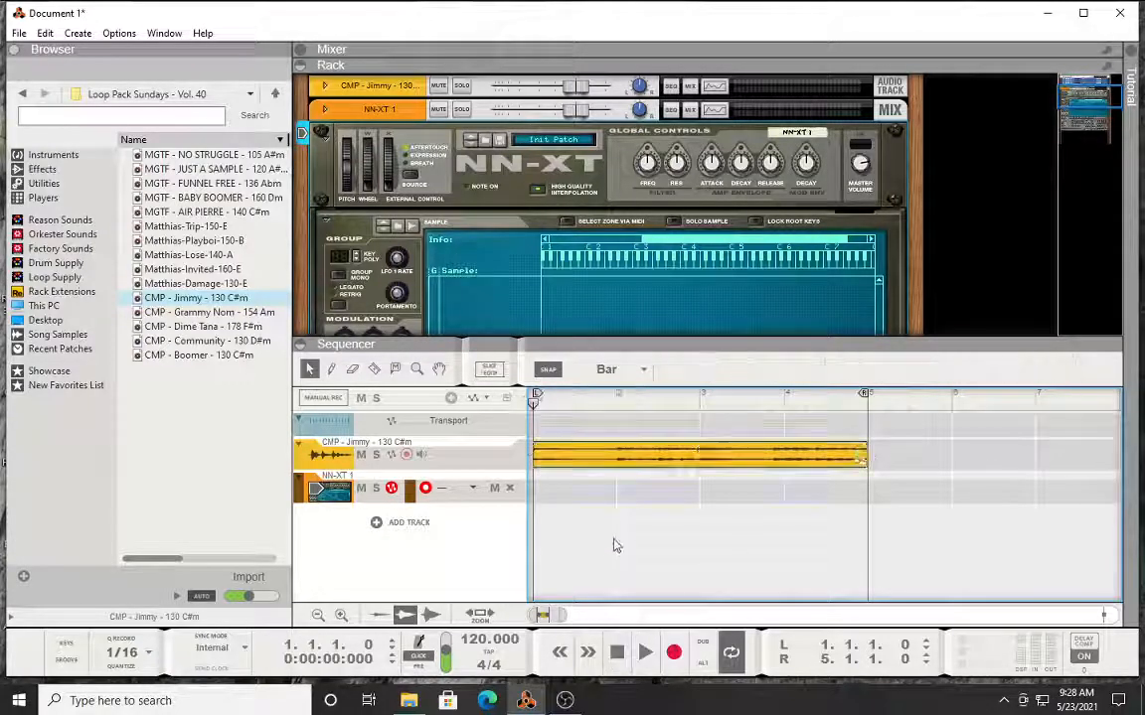
# Step: Play the stretched loop and adjust the song tempo, trying 155 BPM and settling on 115 BPM
pyautogui.click(644, 654)
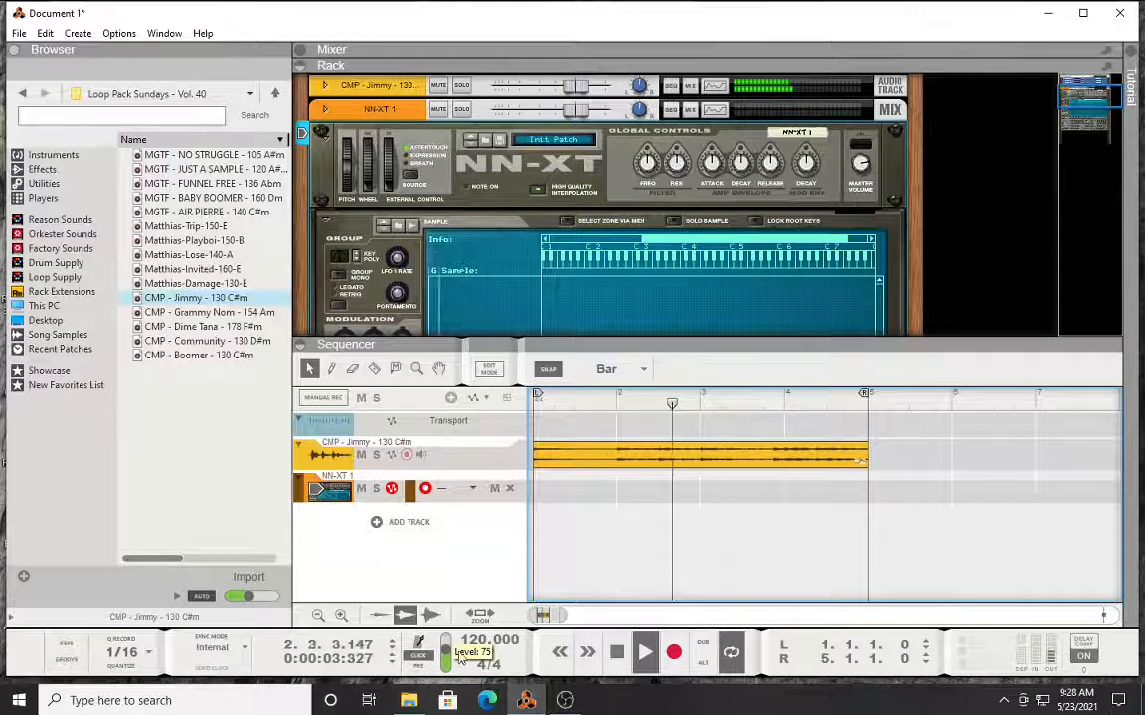
pyautogui.moveTo(477, 642); pyautogui.dragTo(488, 528)
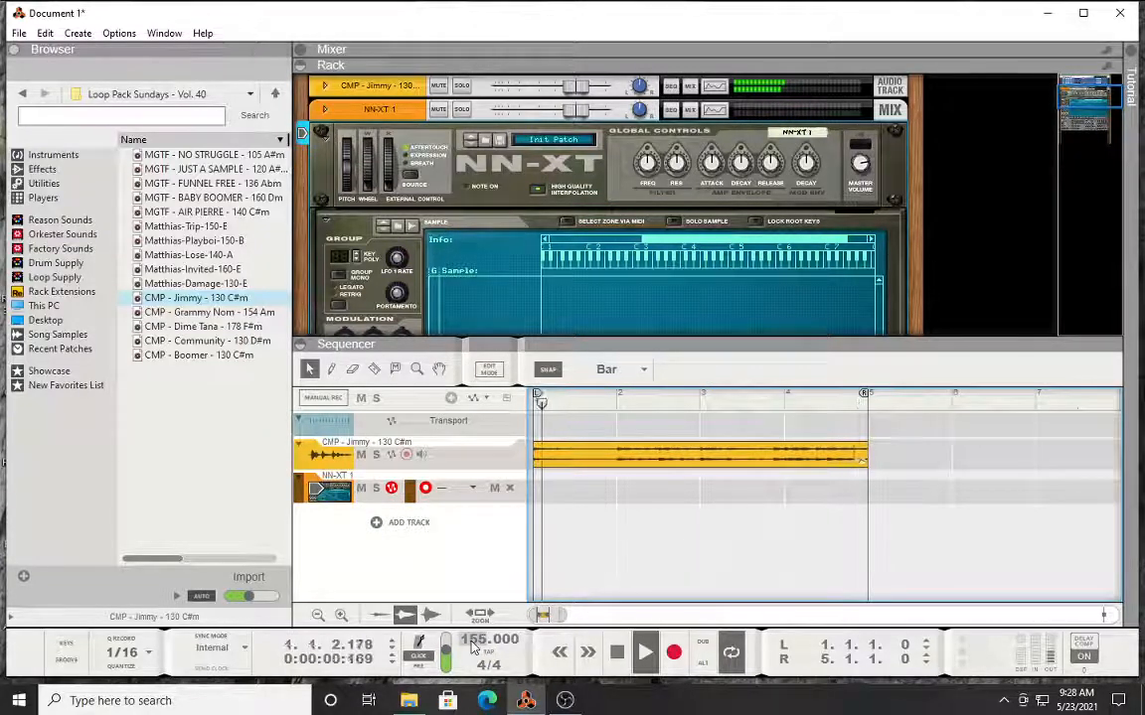
pyautogui.moveTo(475, 646); pyautogui.dragTo(478, 707)
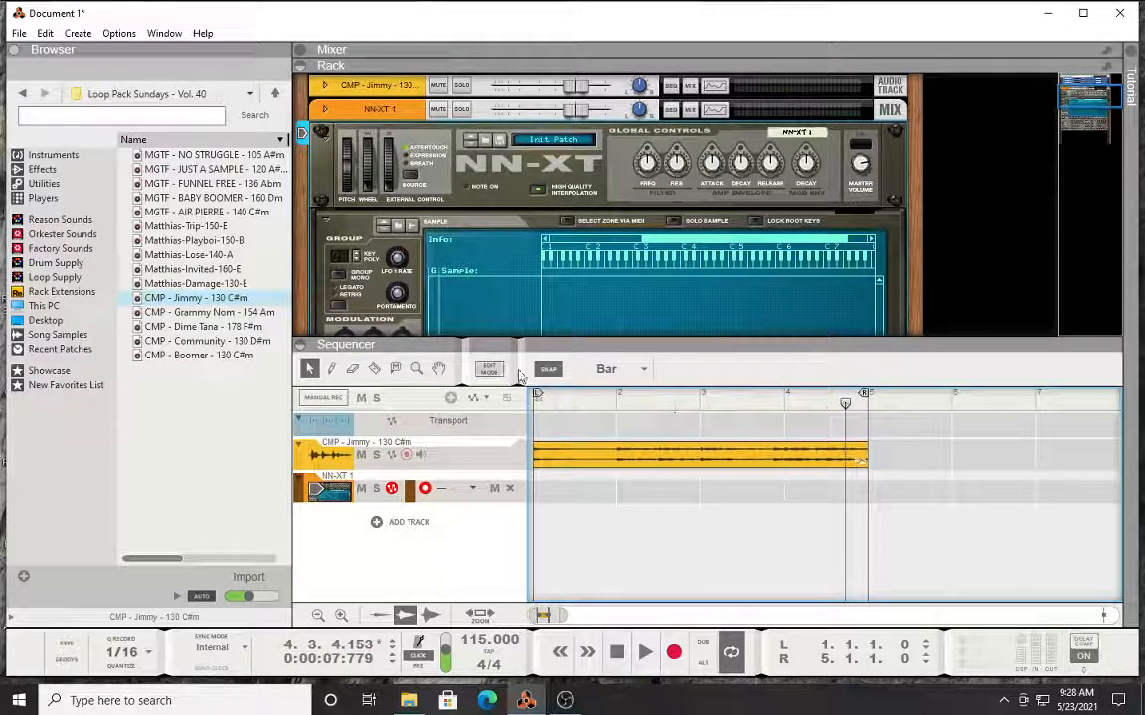
# Step: Transpose the CMP - Jimmy clip up 7 semitones in Comp Edit while it plays, and close the editor
pyautogui.click(656, 462)
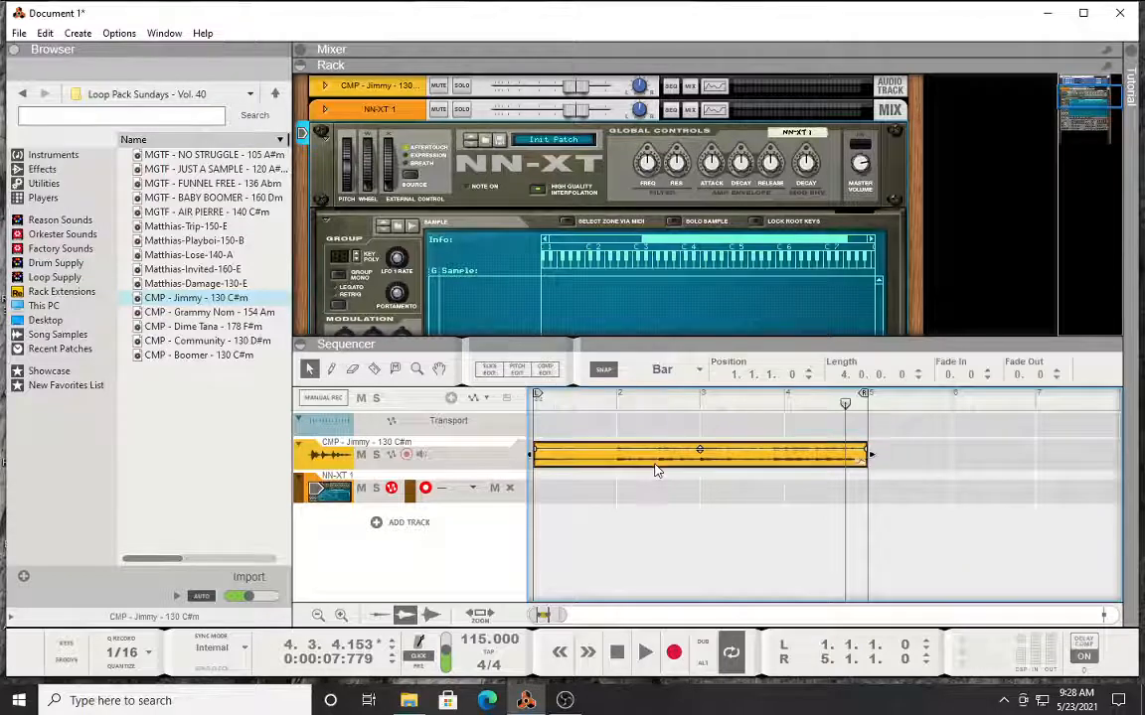
pyautogui.click(544, 370)
pyautogui.click(647, 519)
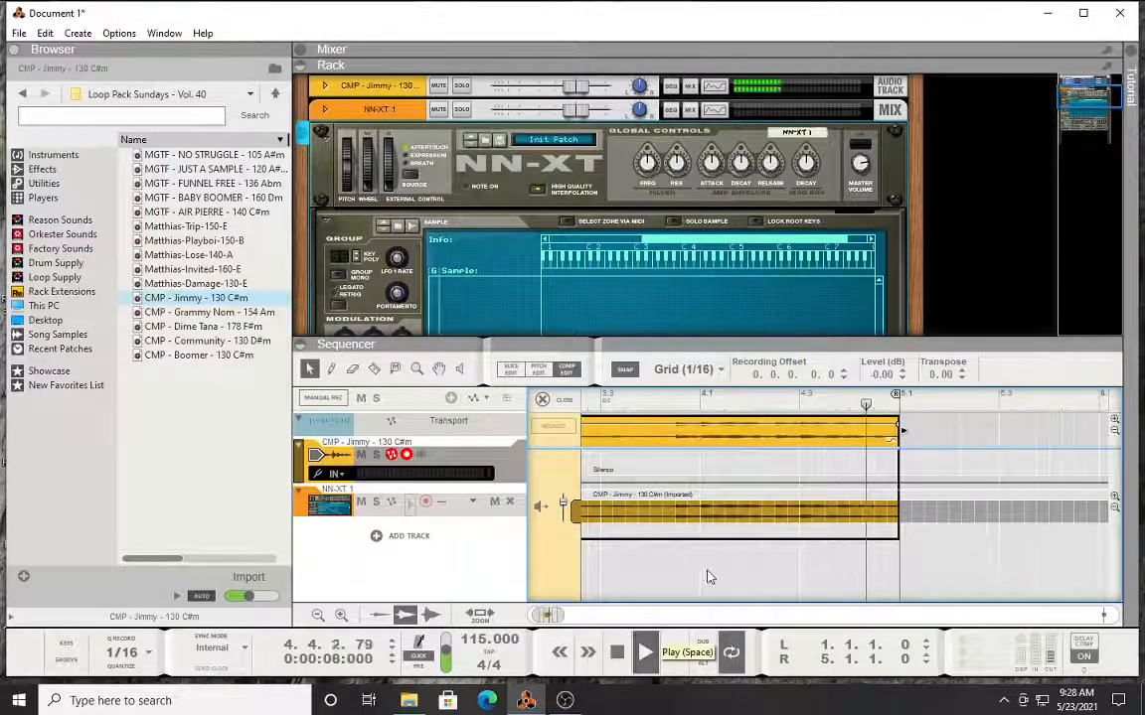
pyautogui.click(641, 655)
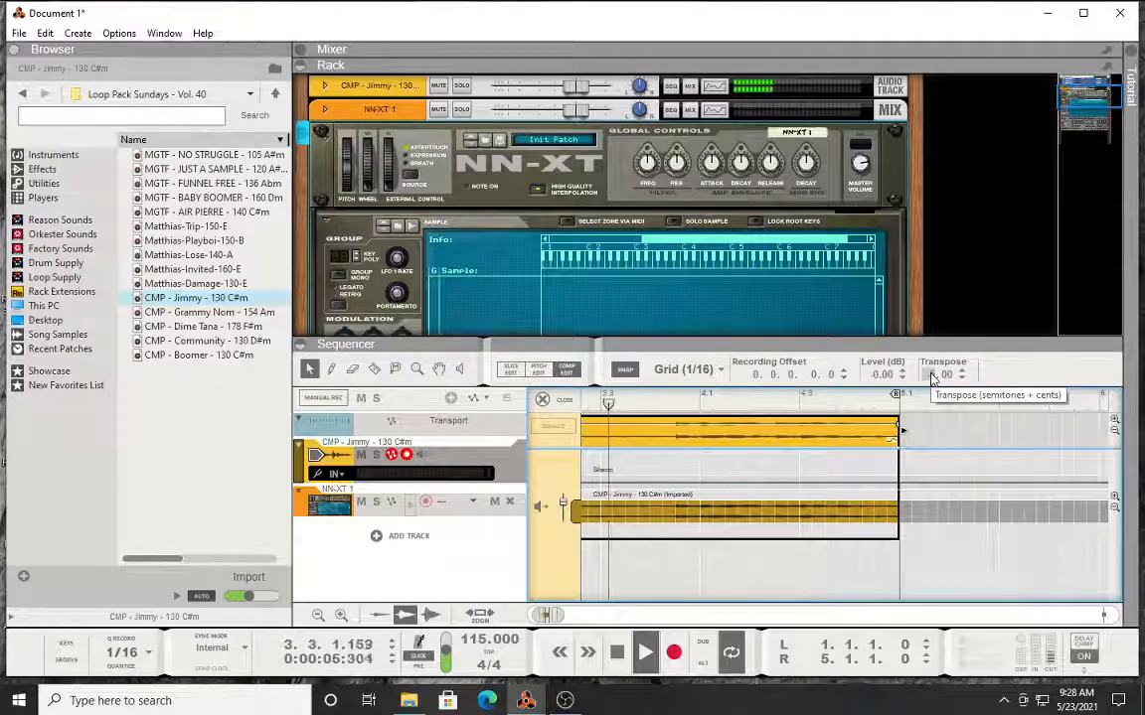
pyautogui.moveTo(931, 377); pyautogui.dragTo(930, 361)
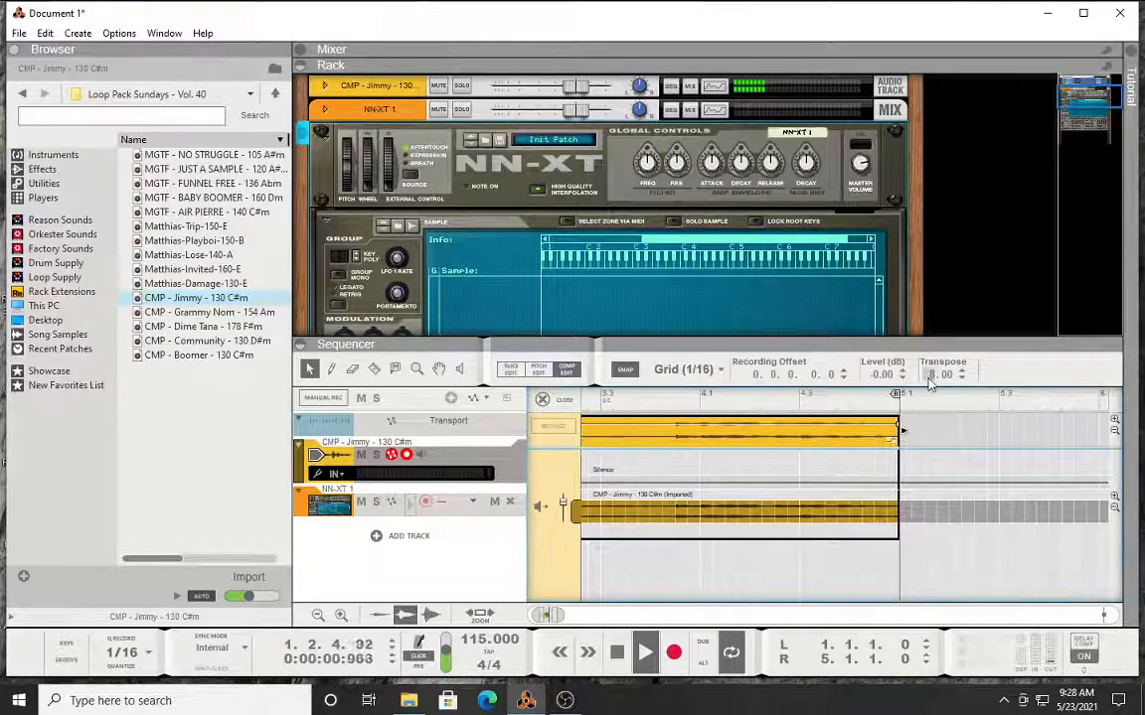
pyautogui.write('7')
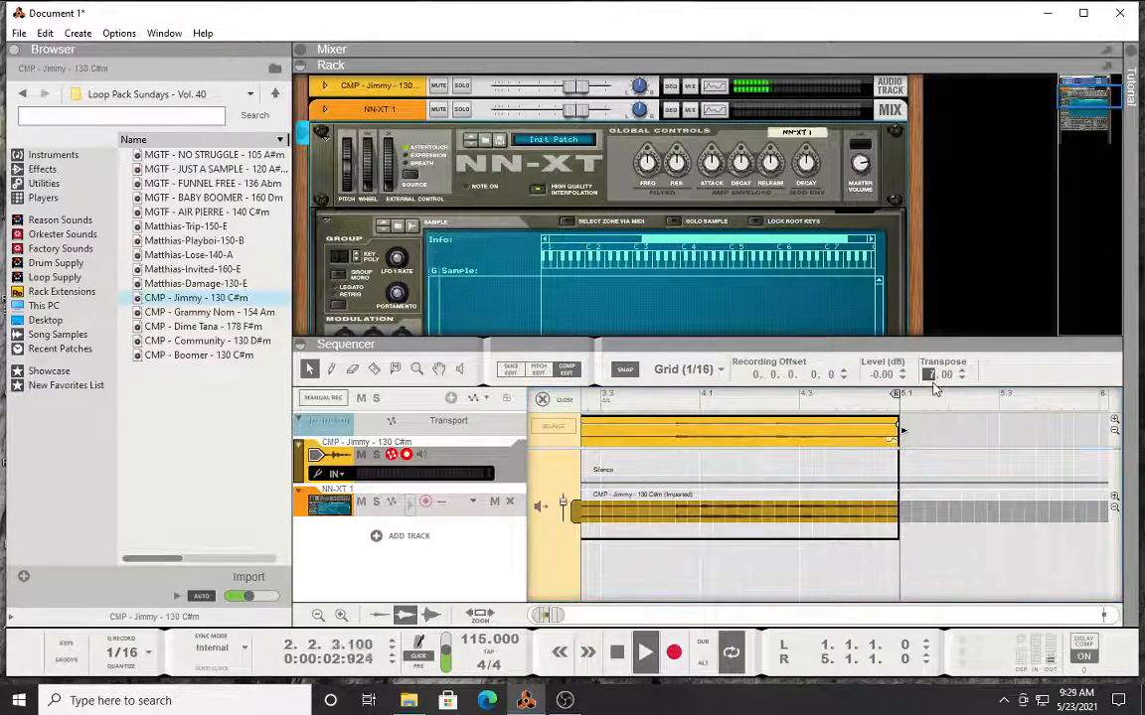
pyautogui.press('Return')
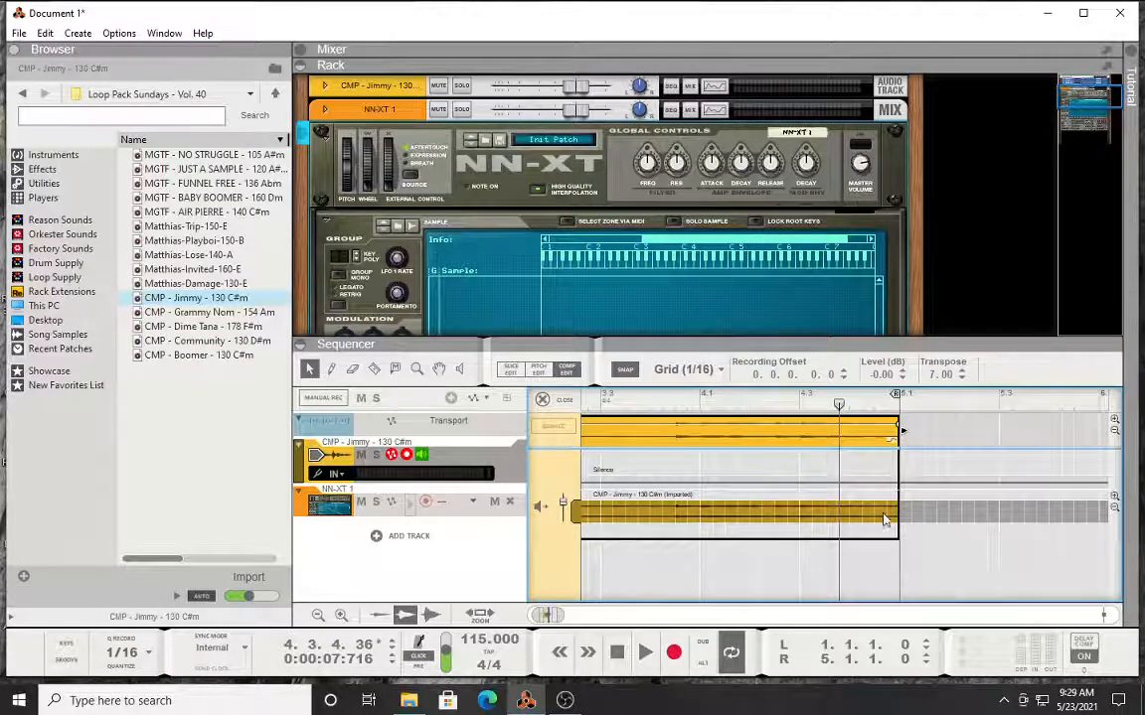
pyautogui.click(938, 545)
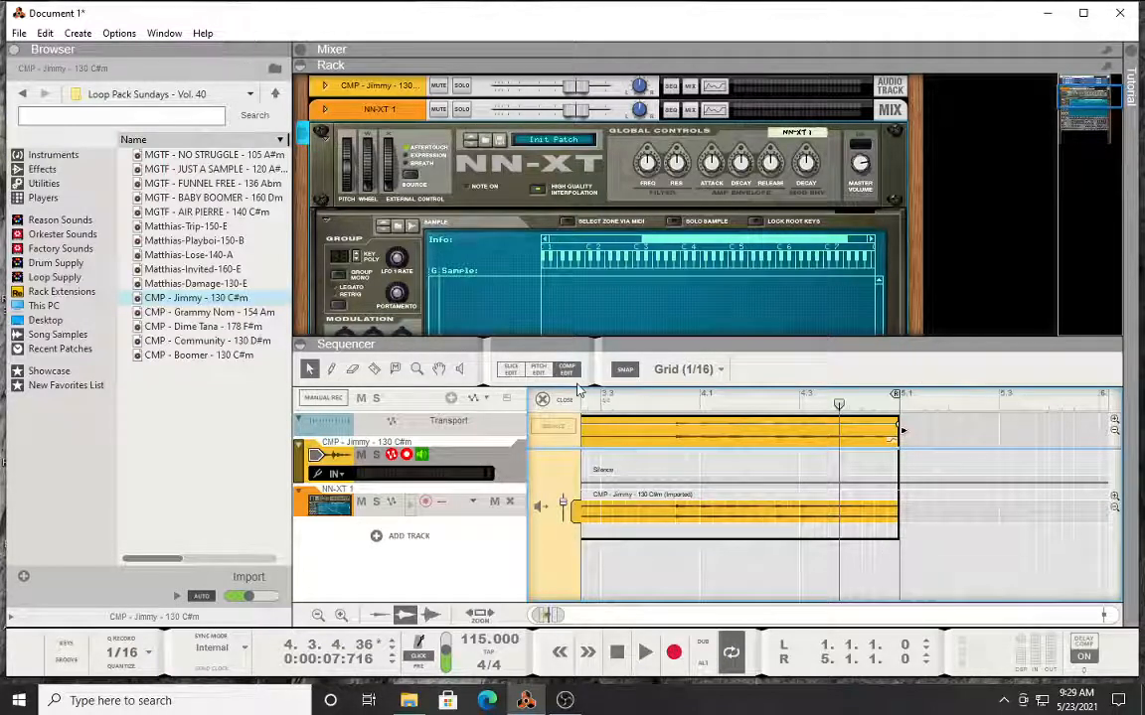
pyautogui.click(542, 399)
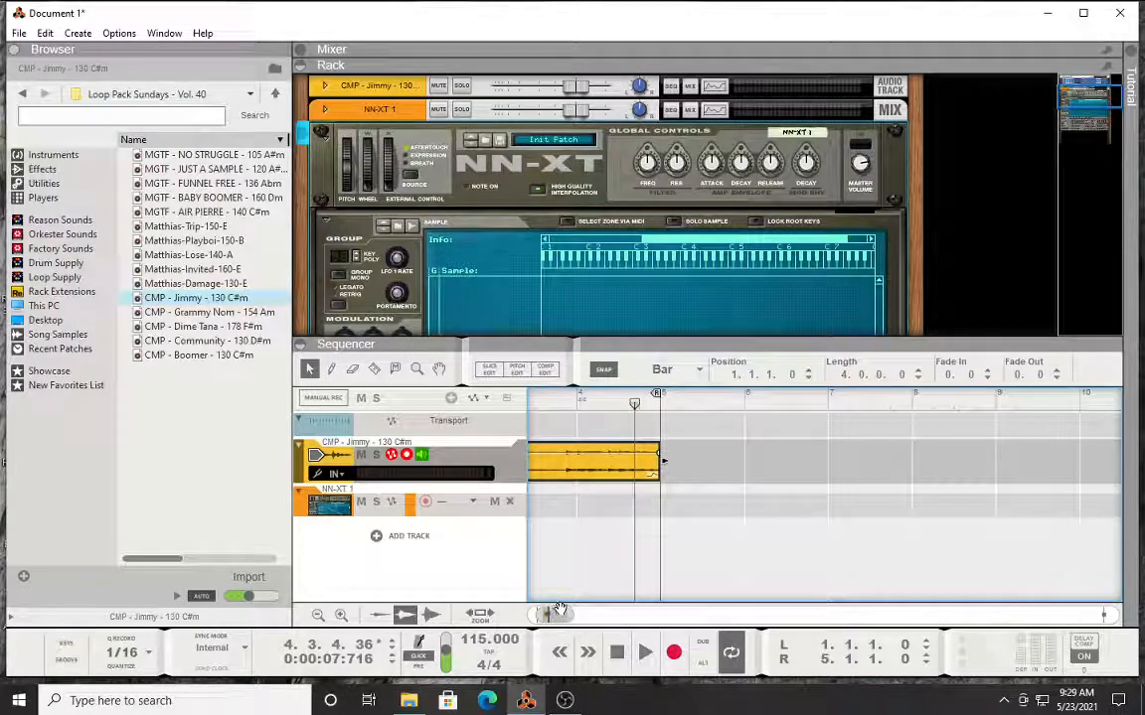
# Step: Maximize the sequencer with the whole CMP - Jimmy clip in view and play back the transposed loop
pyautogui.press('F6')
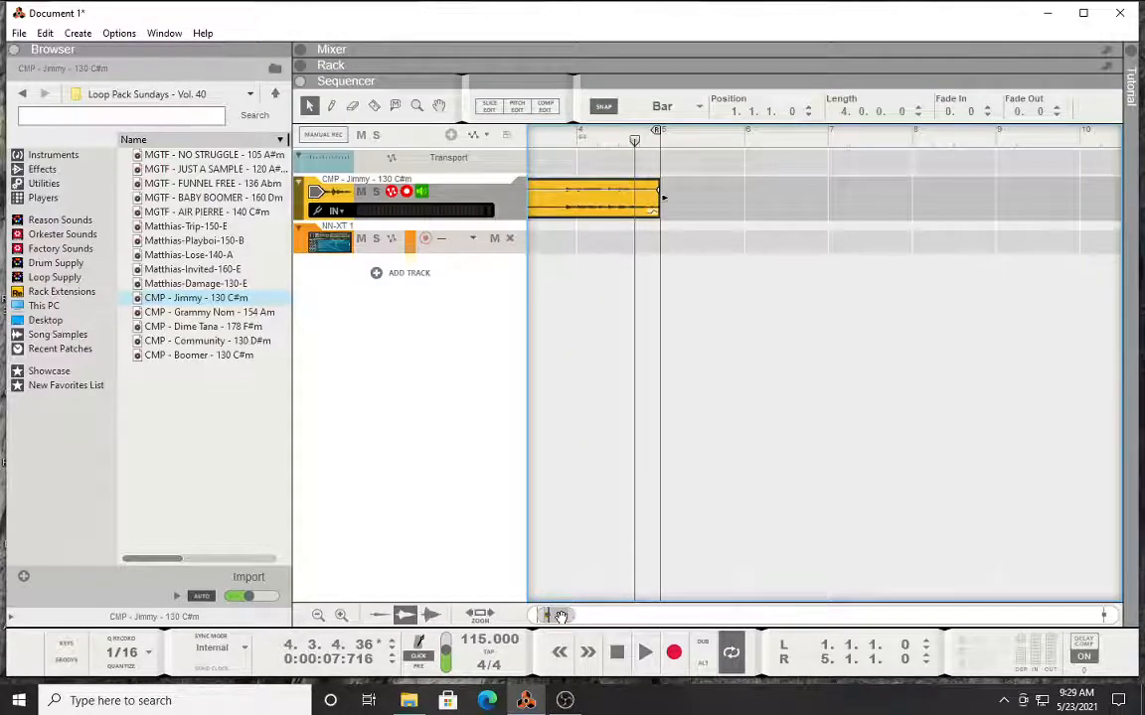
pyautogui.moveTo(563, 616); pyautogui.dragTo(589, 621)
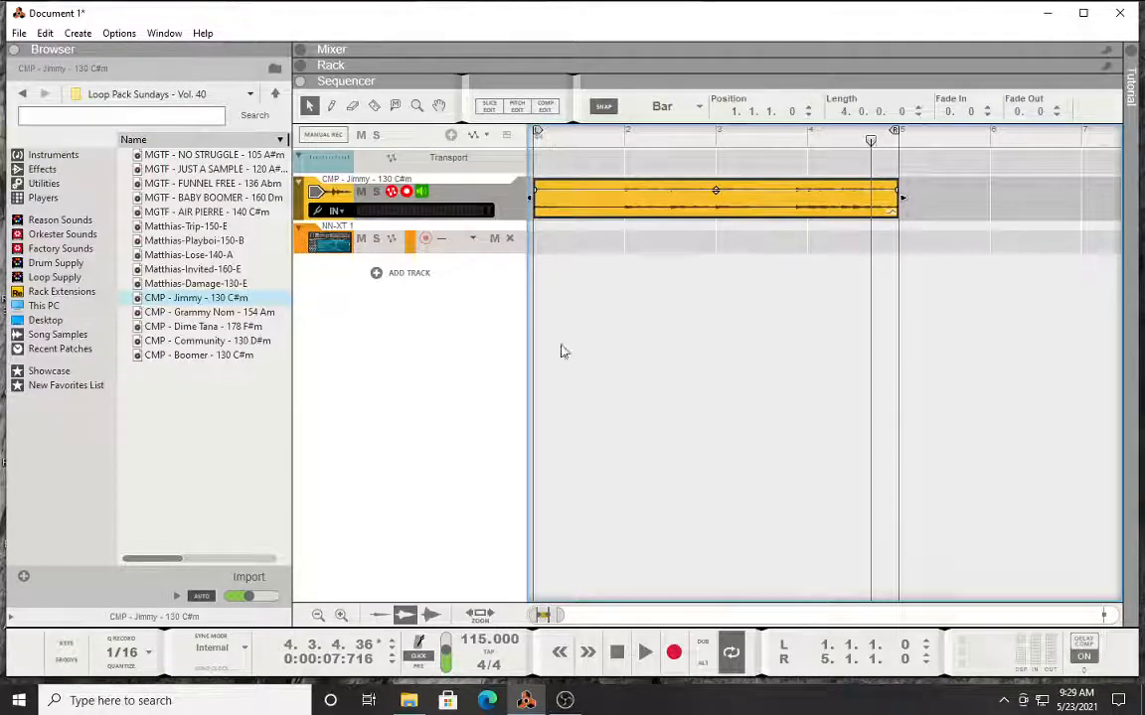
pyautogui.click(646, 653)
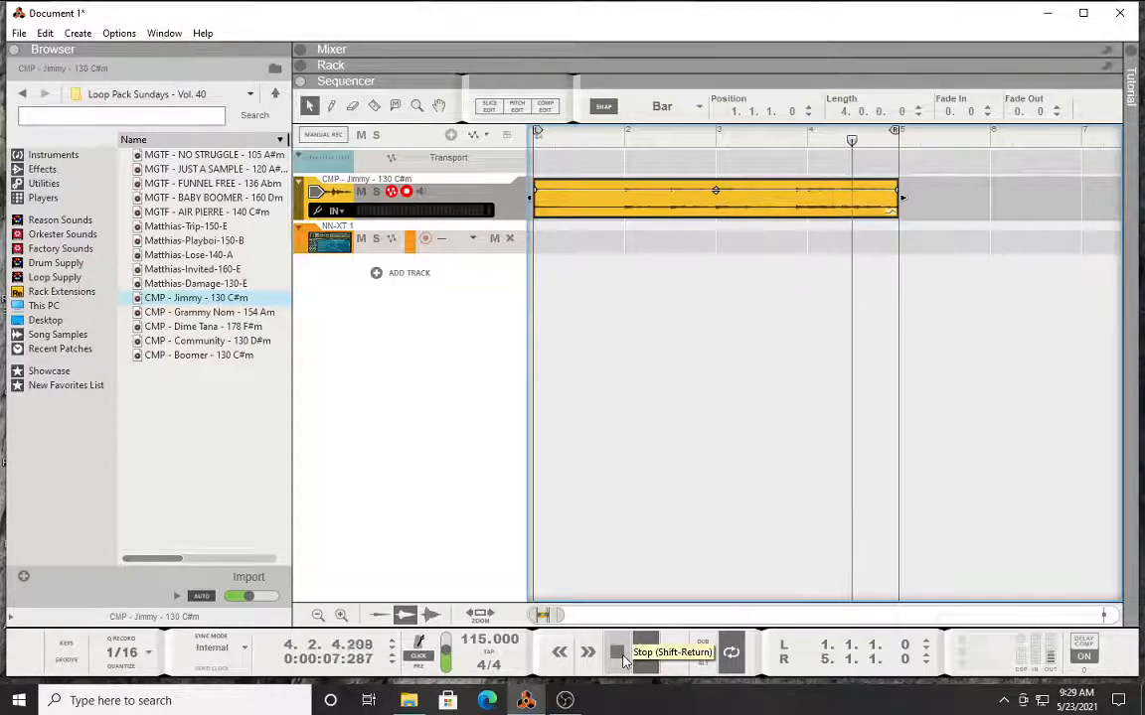
pyautogui.click(620, 656)
# Step: Cut the CMP - Jimmy clip in Slice Edit midway through bar 1, at bar 2 and midway through bar 2
pyautogui.click(496, 107)
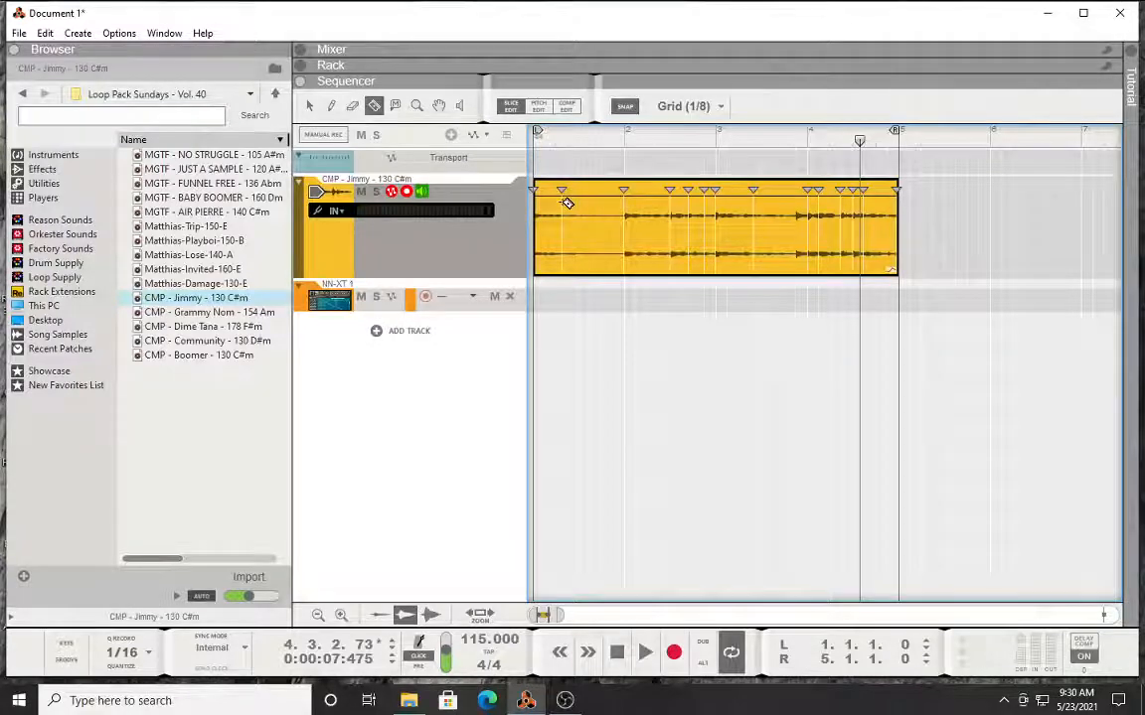
pyautogui.click(566, 203)
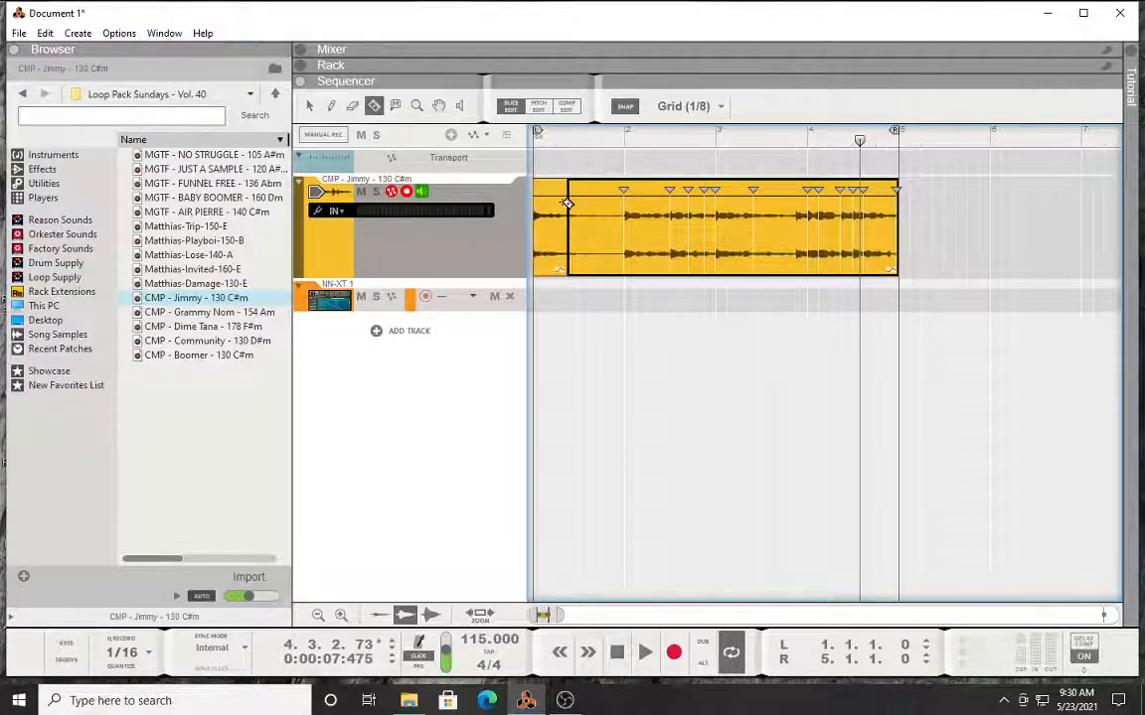
pyautogui.click(626, 215)
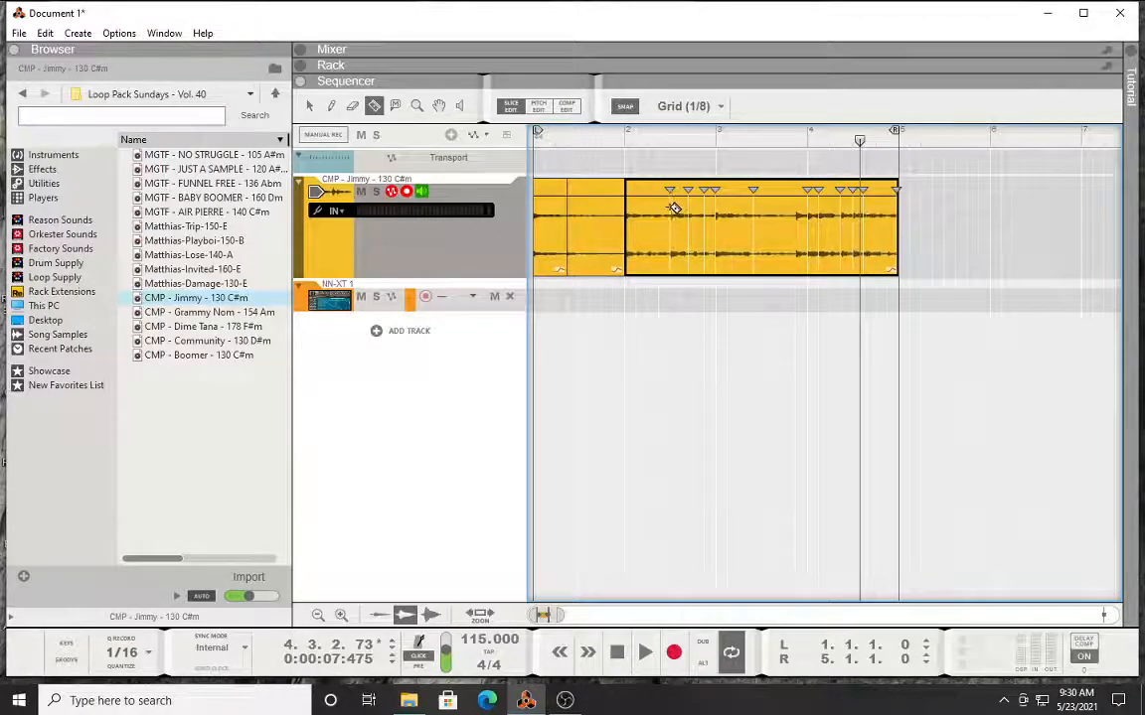
pyautogui.click(675, 208)
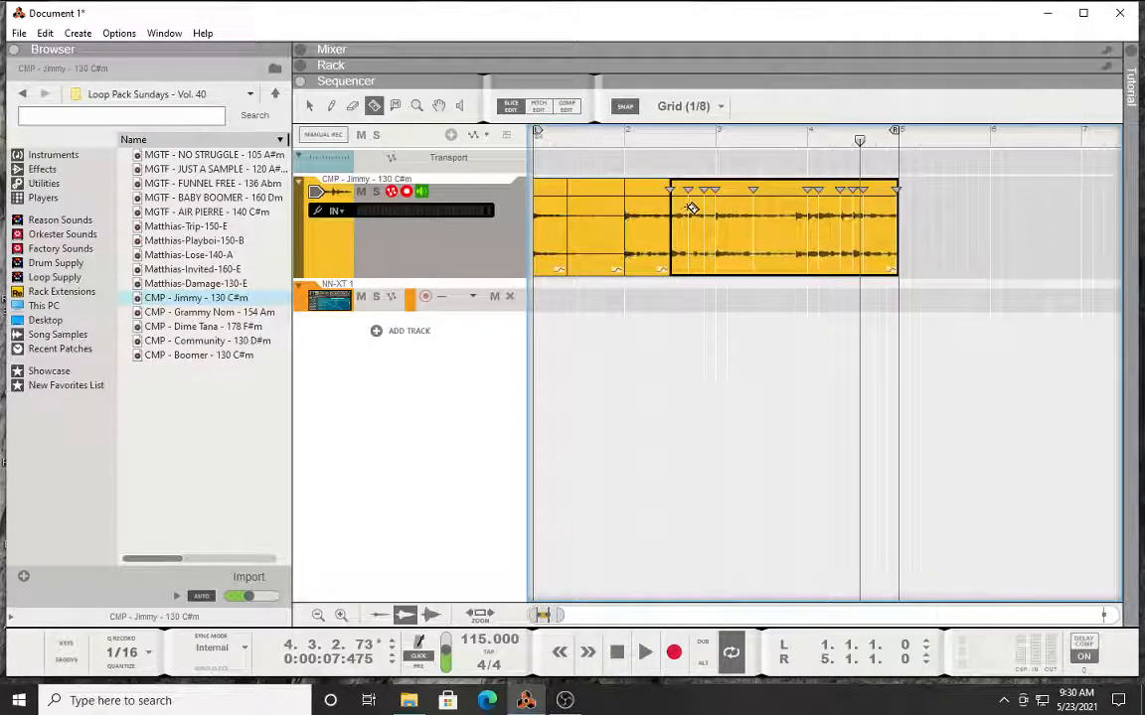
# Step: Set the snap value to 1/16 and cut the CMP - Jimmy clip at positions 2.3.4, 2.4.3 and bar 3
pyautogui.click(704, 106)
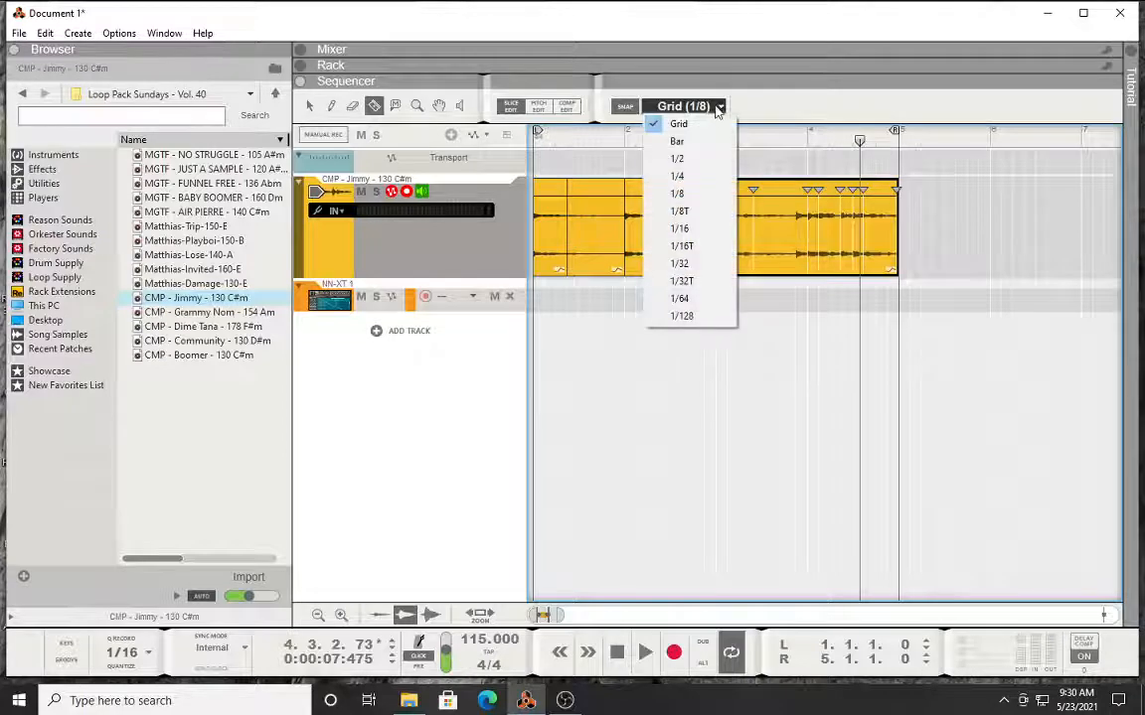
pyautogui.click(696, 230)
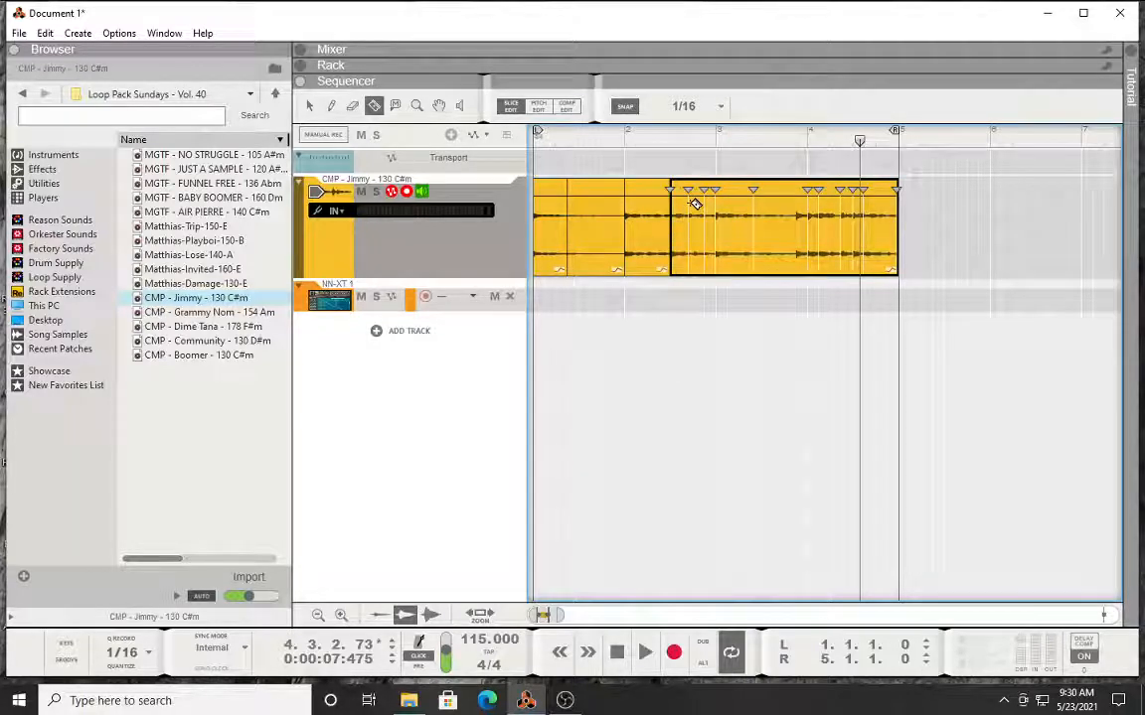
pyautogui.moveTo(693, 204); pyautogui.dragTo(706, 204)
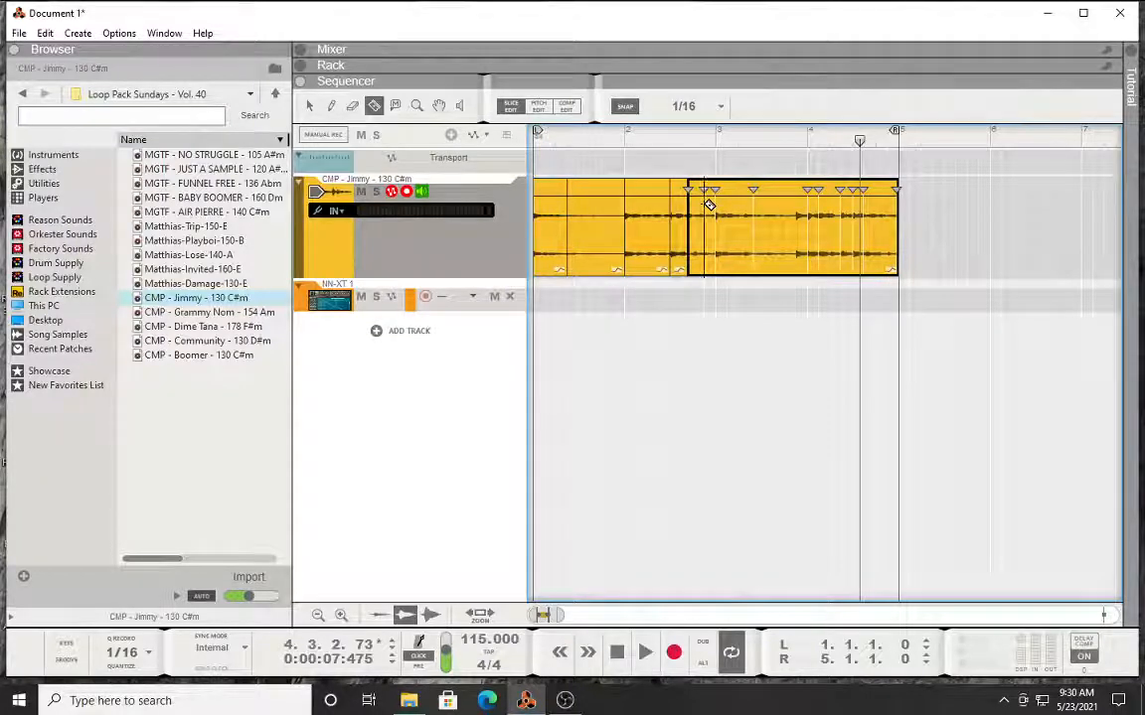
pyautogui.moveTo(708, 203); pyautogui.dragTo(721, 207)
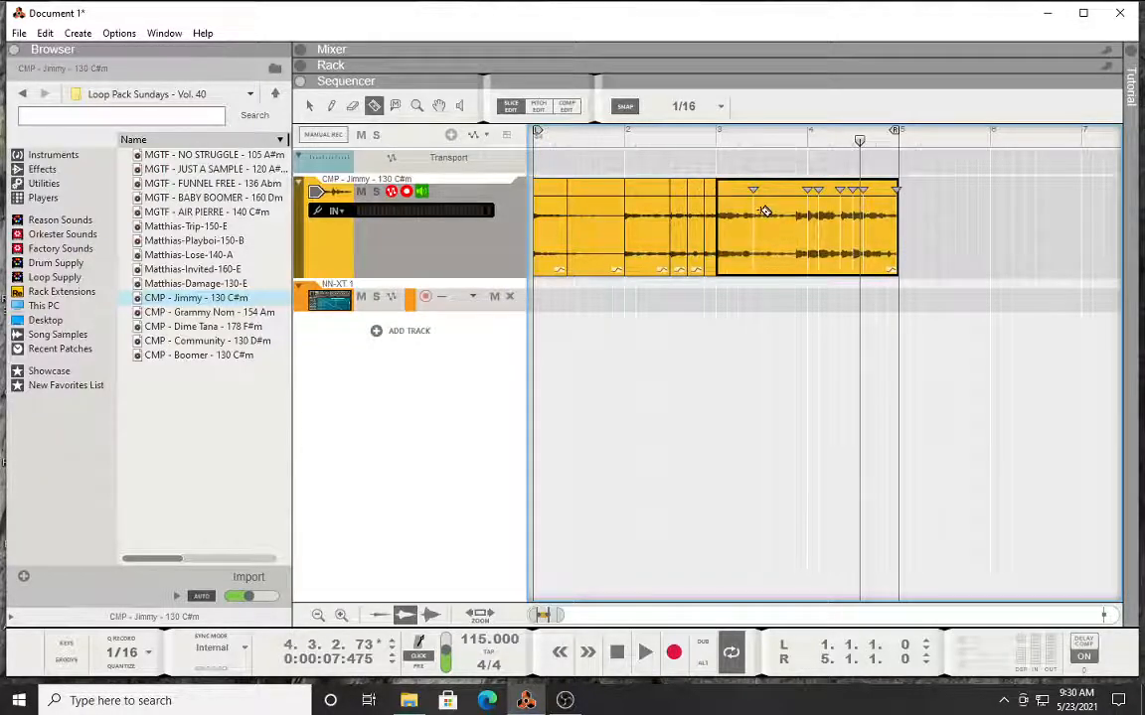
# Step: Cut the rest of the CMP - Jimmy clip at 3.2.4, bar 4, 4.1.3, 4.2.3, 4.3.1 and 4.3.3
pyautogui.click(758, 210)
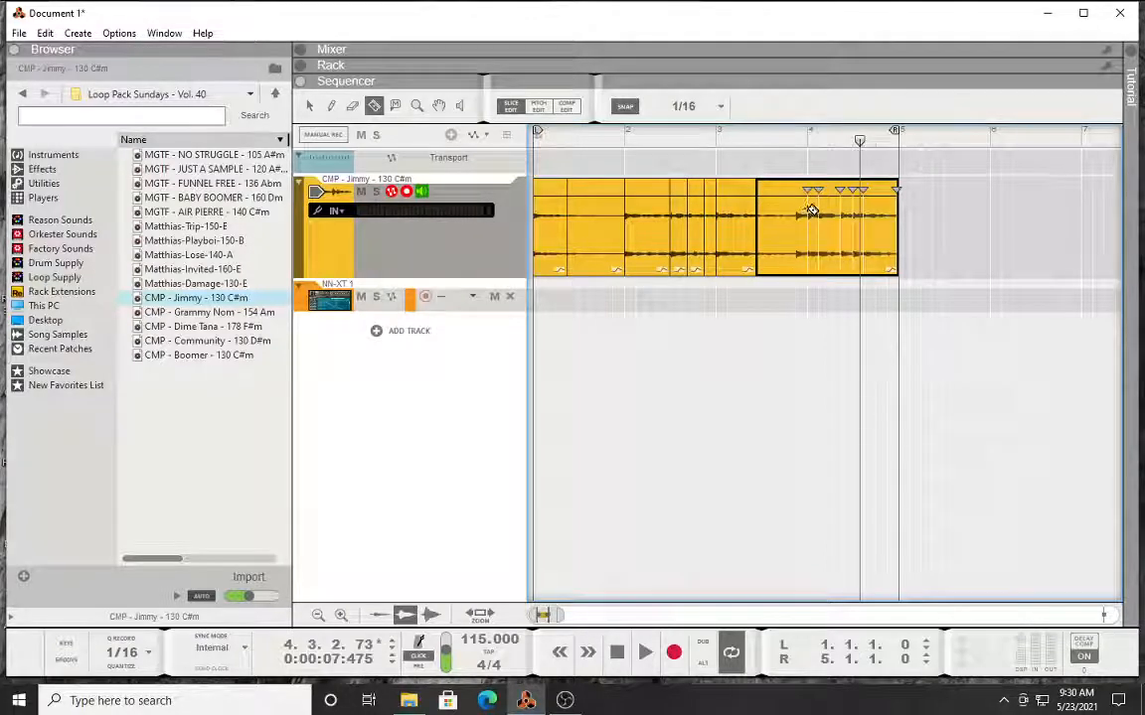
pyautogui.click(818, 211)
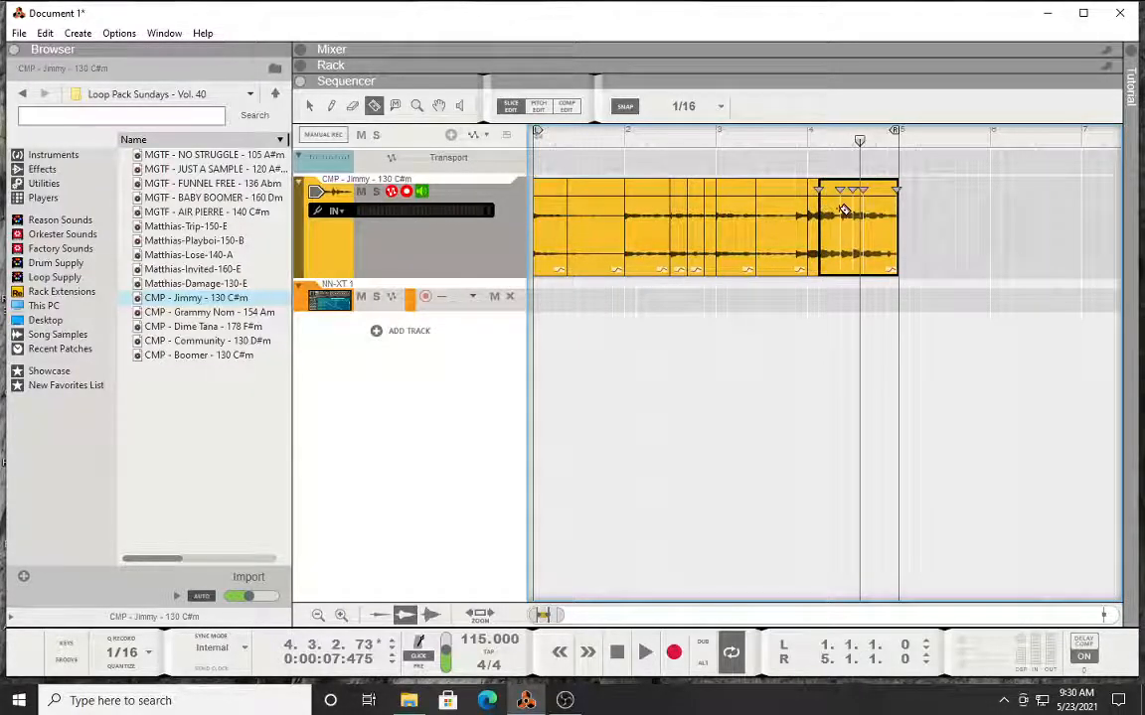
pyautogui.click(843, 211)
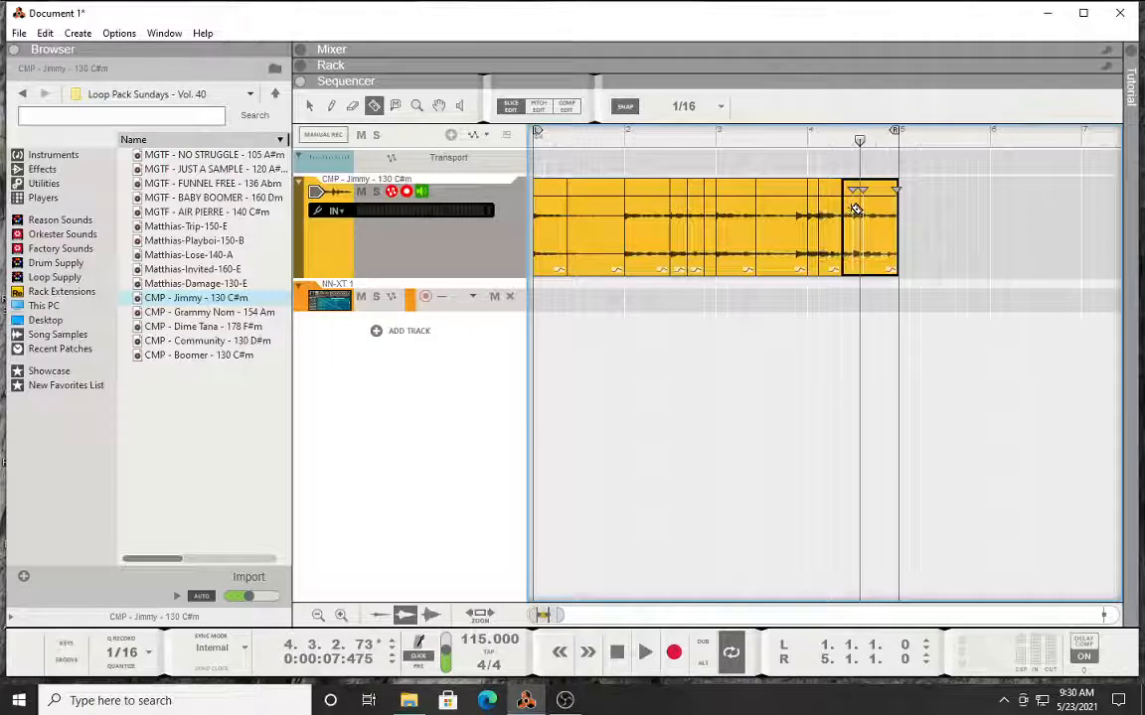
pyautogui.click(857, 210)
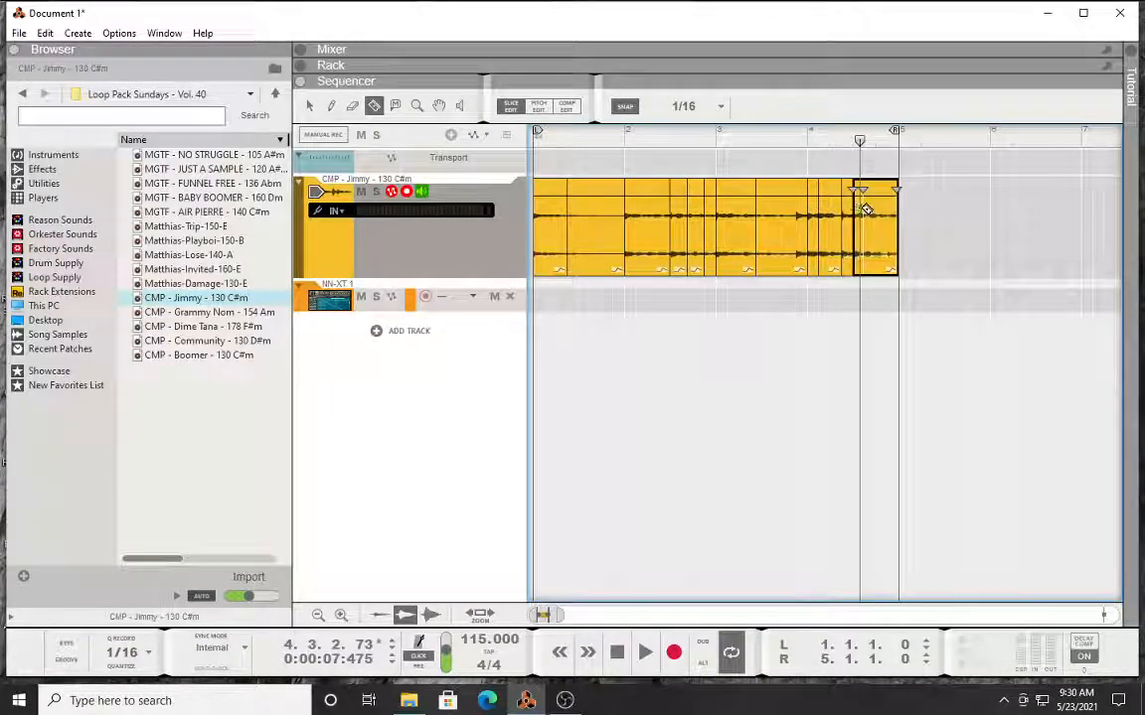
pyautogui.click(863, 211)
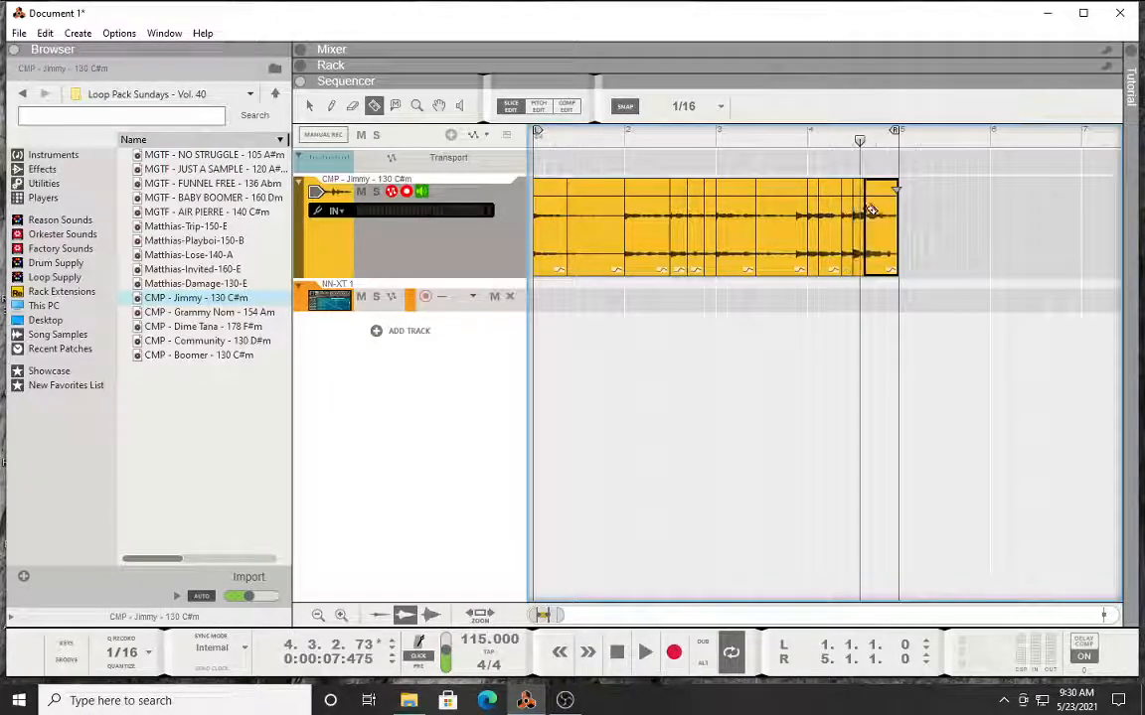
# Step: Play back the sliced loop with the Selection tool active, leave Slice Edit and show the whole clip row from bar 1
pyautogui.click(308, 106)
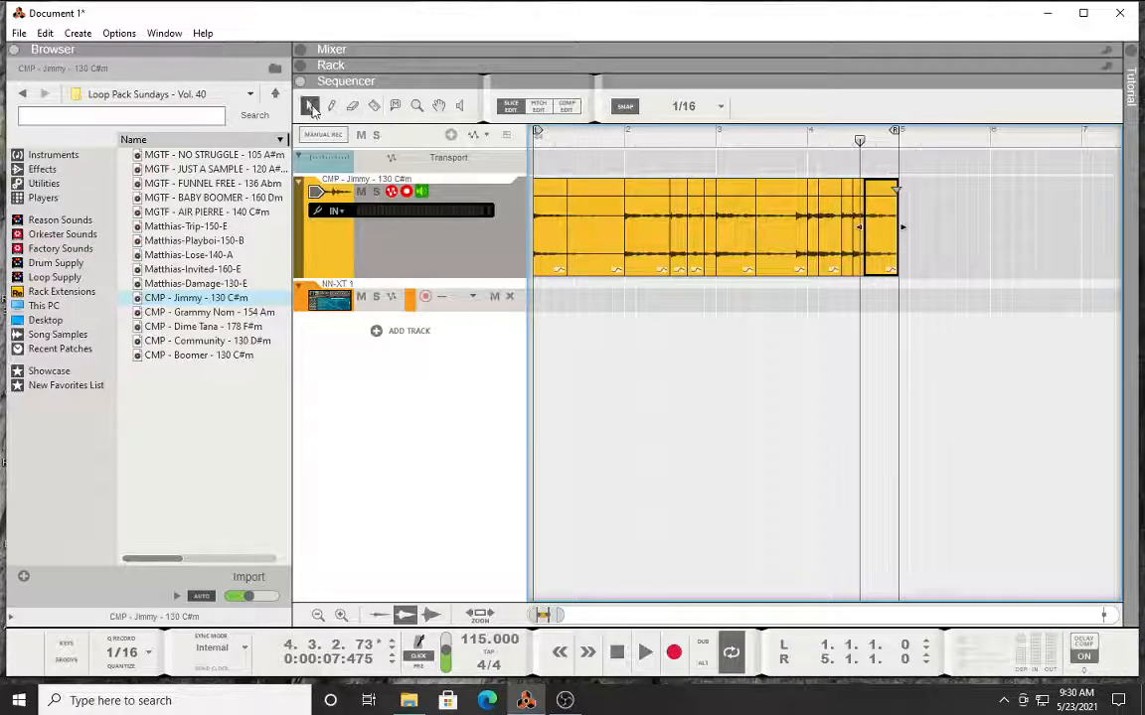
pyautogui.click(645, 652)
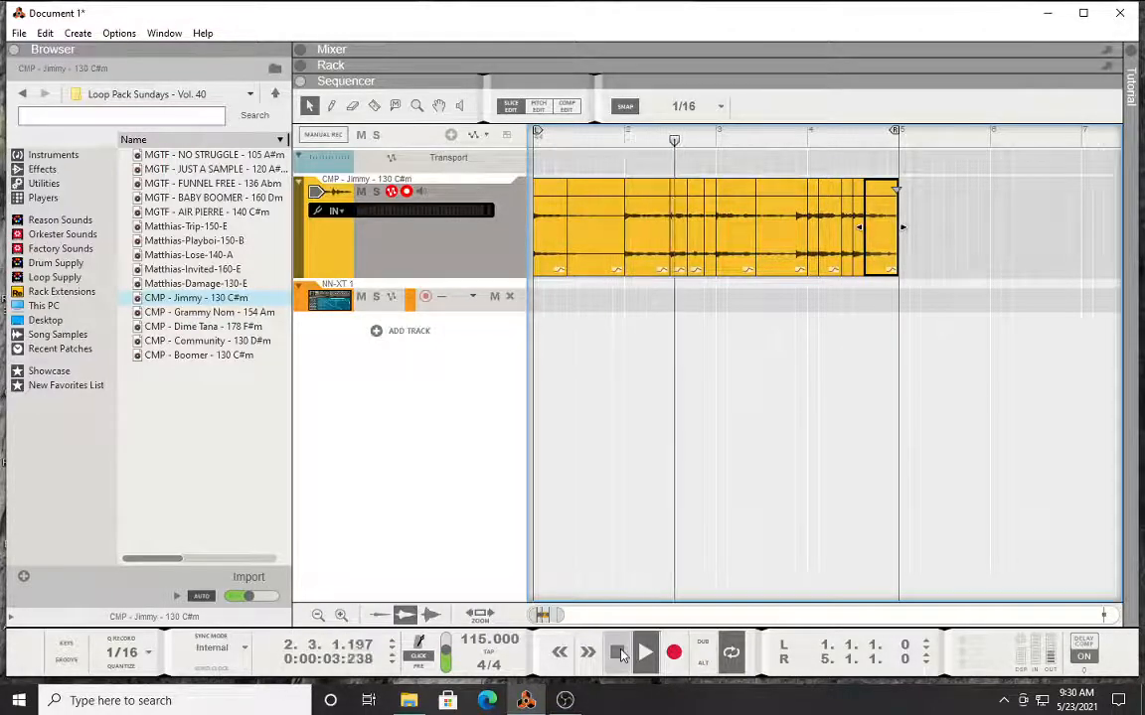
pyautogui.click(618, 653)
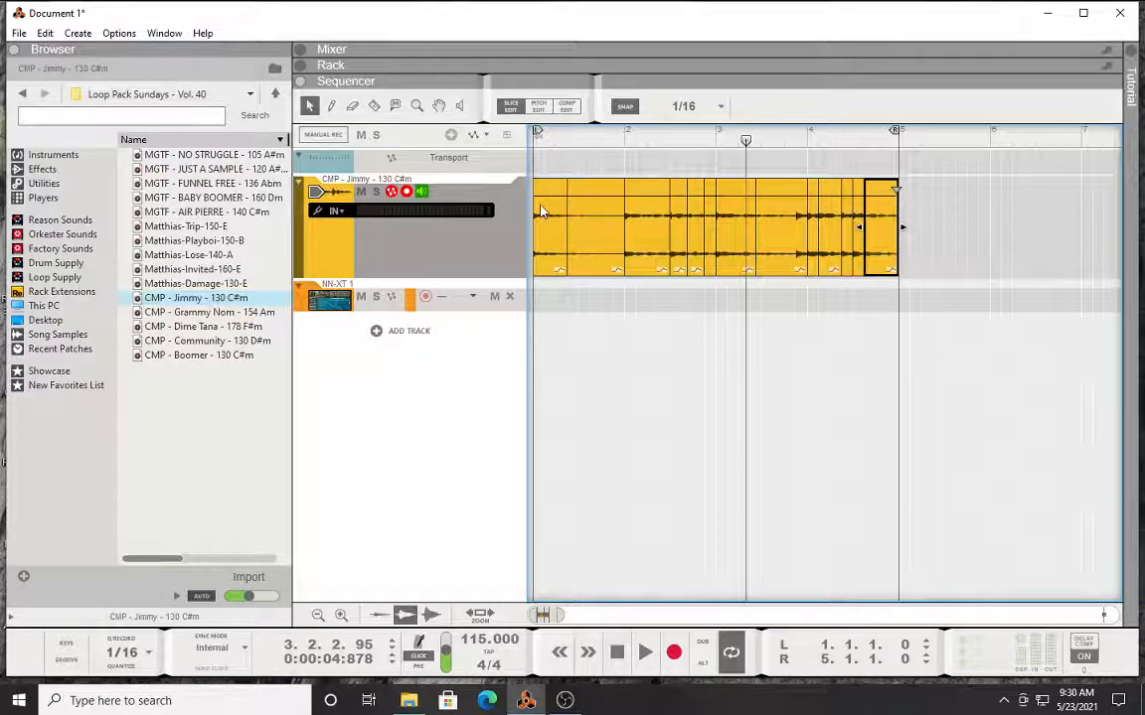
pyautogui.click(539, 107)
pyautogui.click(567, 108)
pyautogui.click(545, 136)
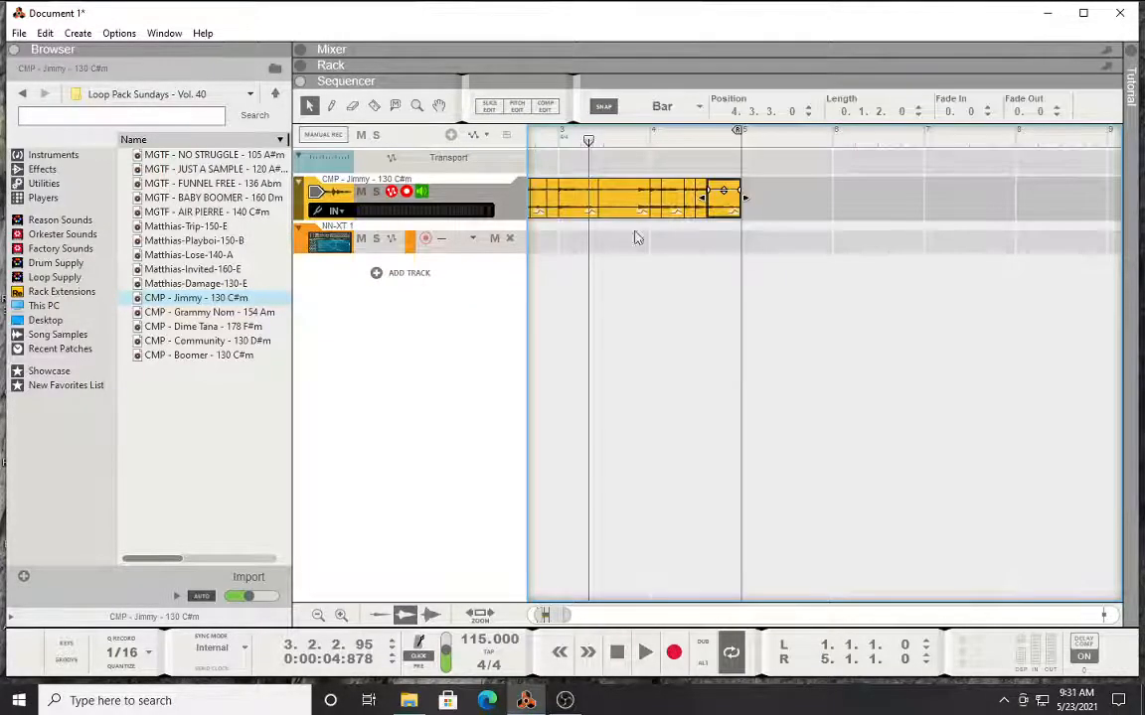
pyautogui.click(626, 323)
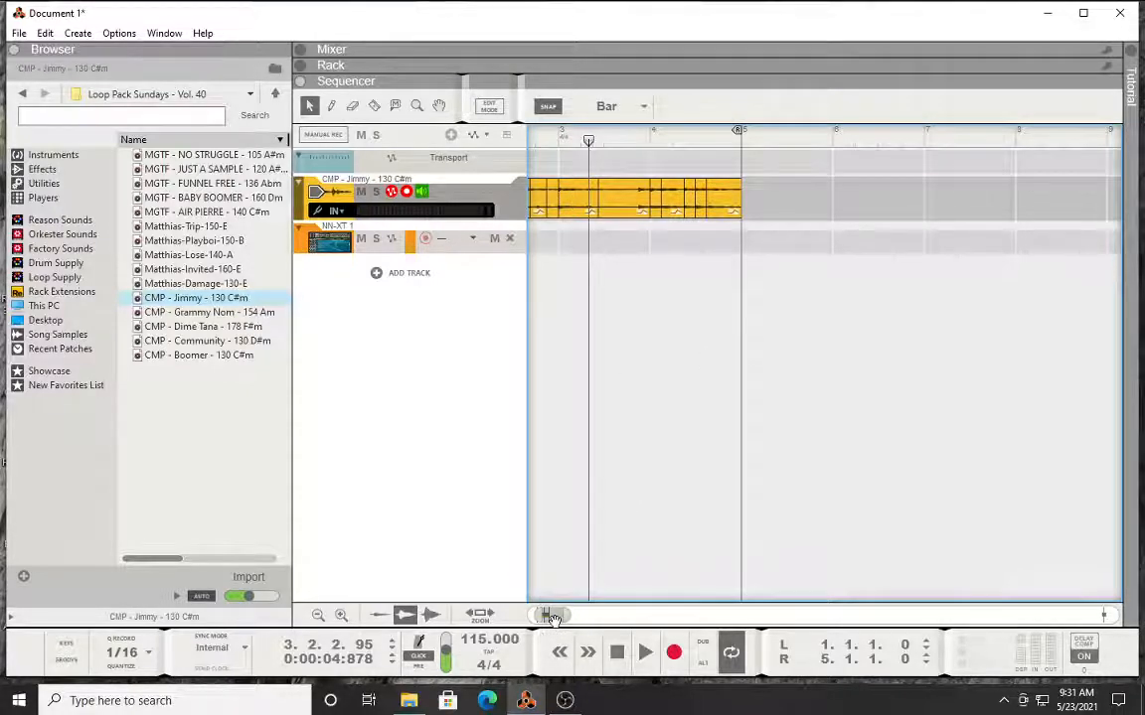
pyautogui.moveTo(553, 618); pyautogui.dragTo(543, 617)
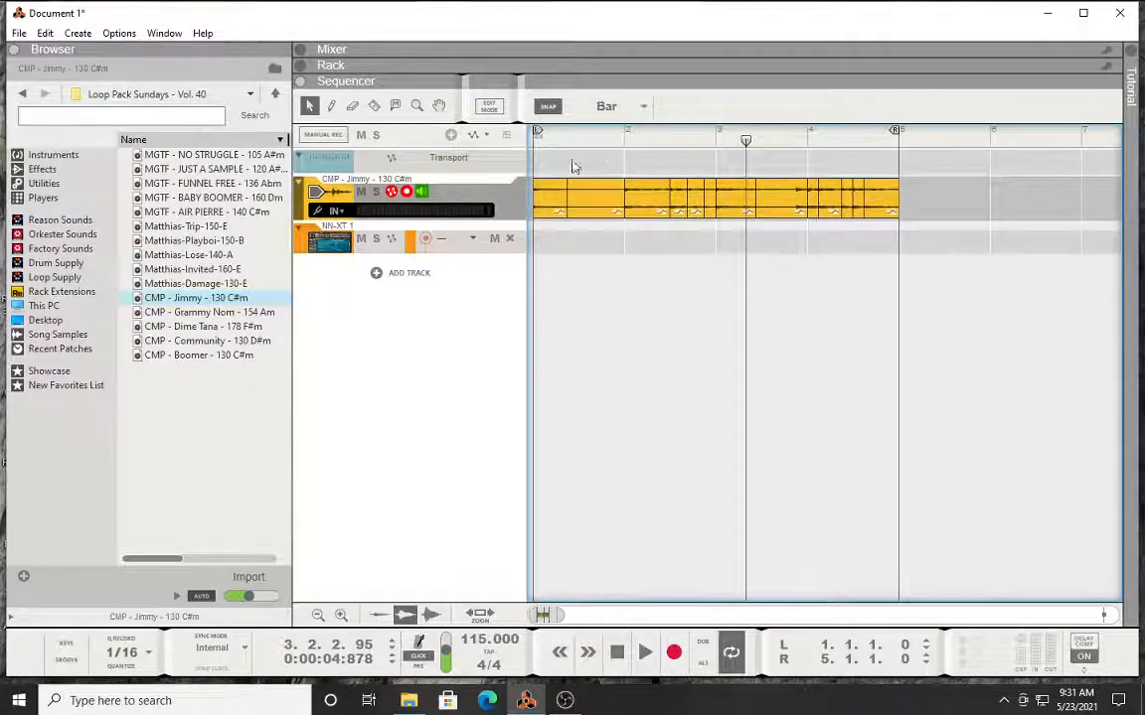
# Step: Select the CMP - Jimmy slices one after another from bar 1 to the last piece to check the chops
pyautogui.click(553, 195)
pyautogui.click(594, 198)
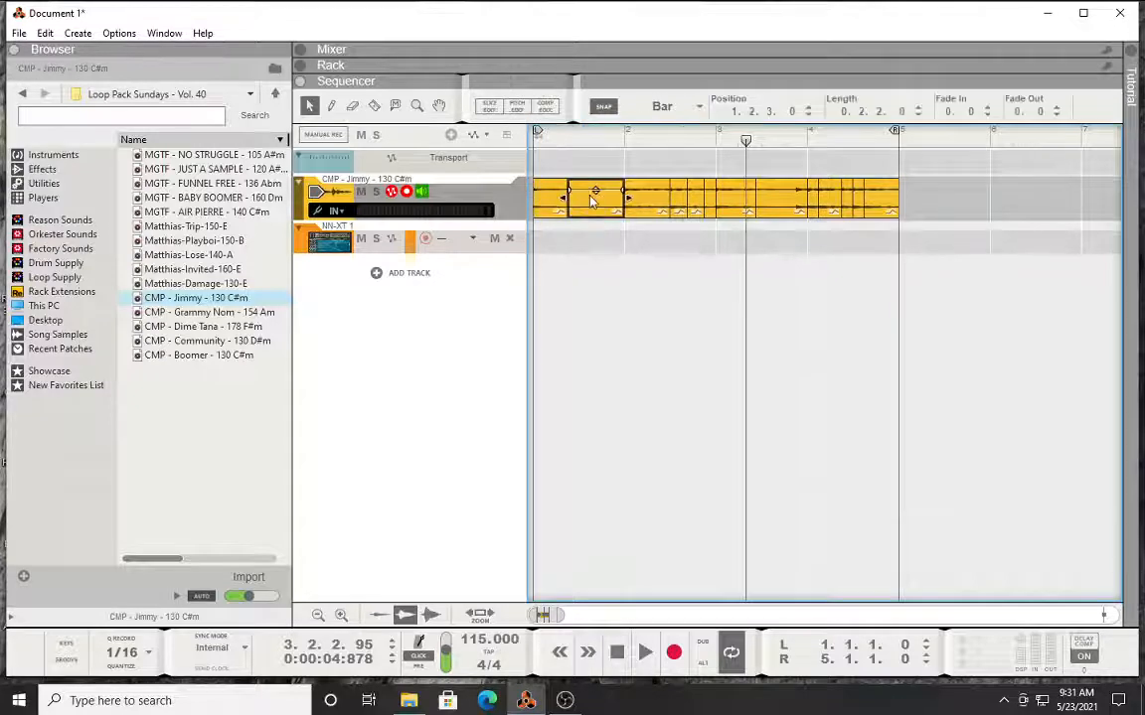
pyautogui.click(661, 201)
pyautogui.click(682, 198)
pyautogui.click(700, 199)
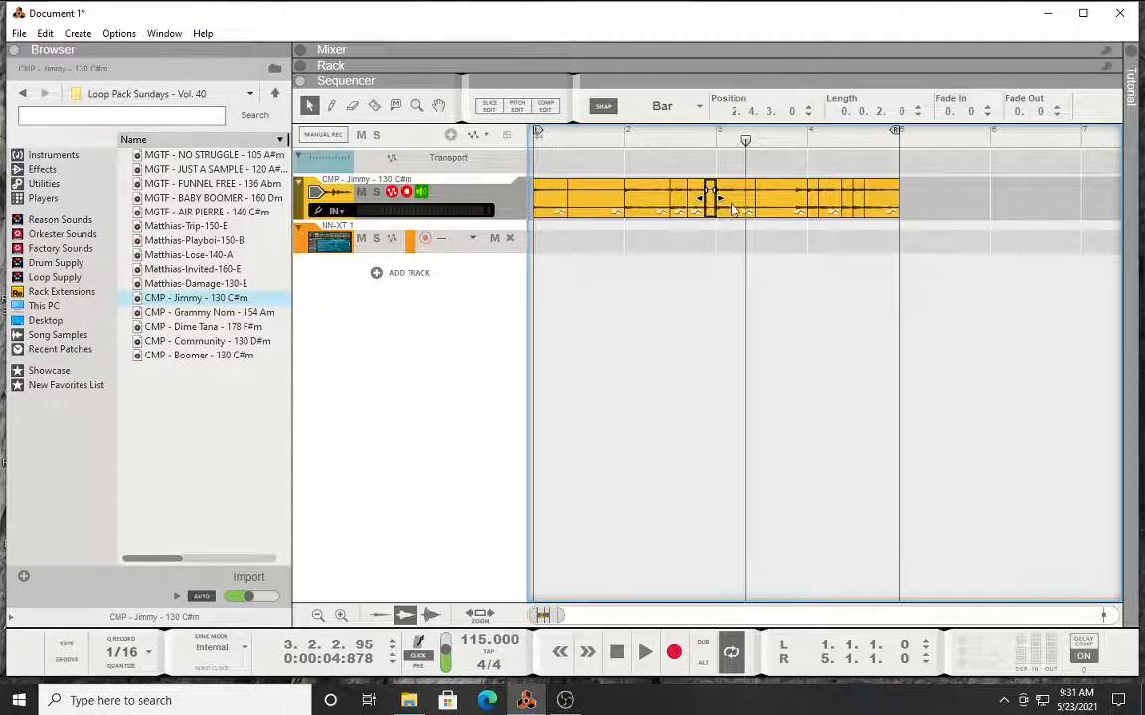
pyautogui.click(780, 206)
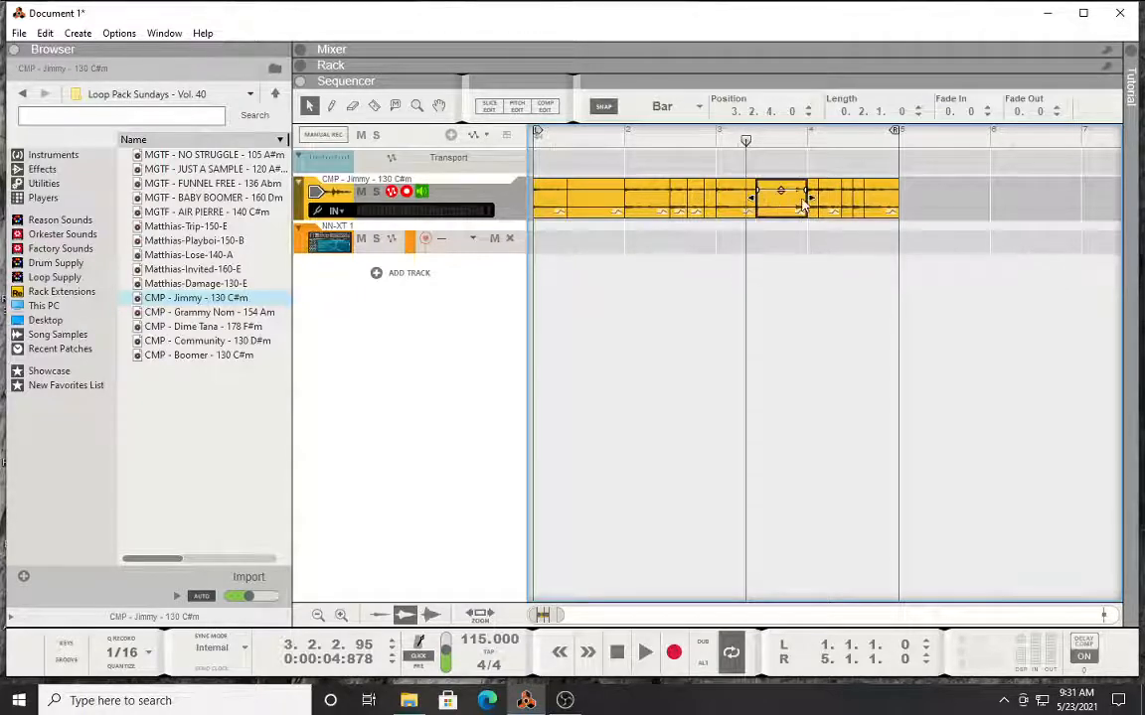
pyautogui.click(847, 204)
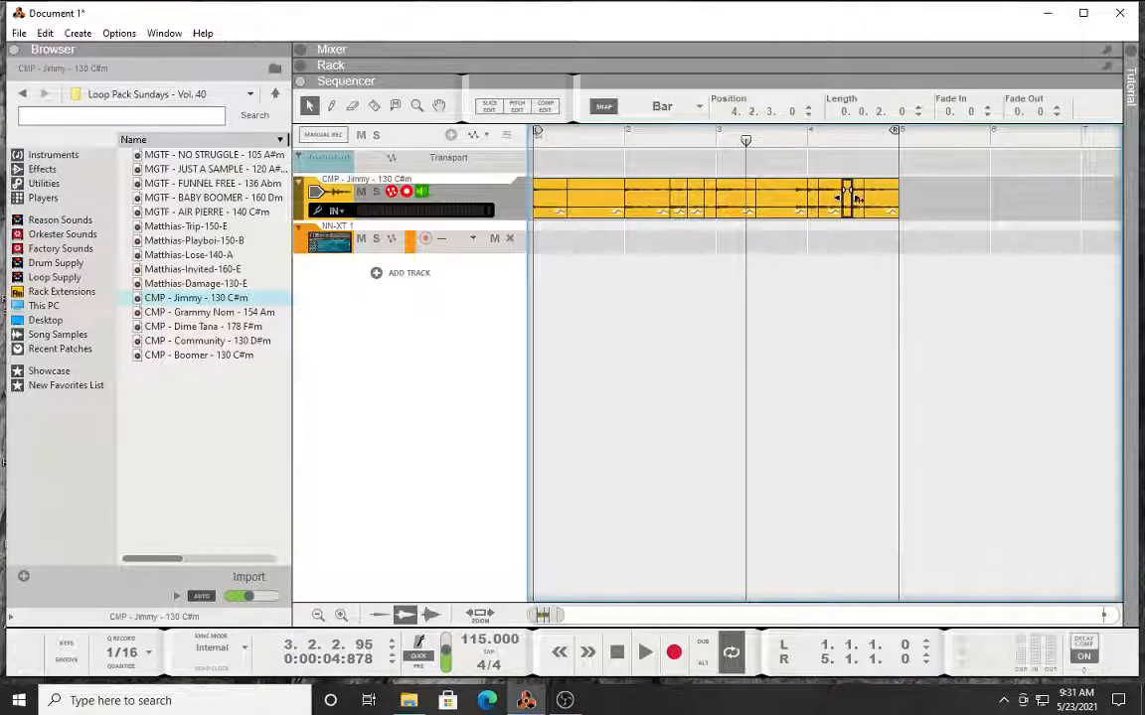
pyautogui.moveTo(851, 197); pyautogui.dragTo(861, 206)
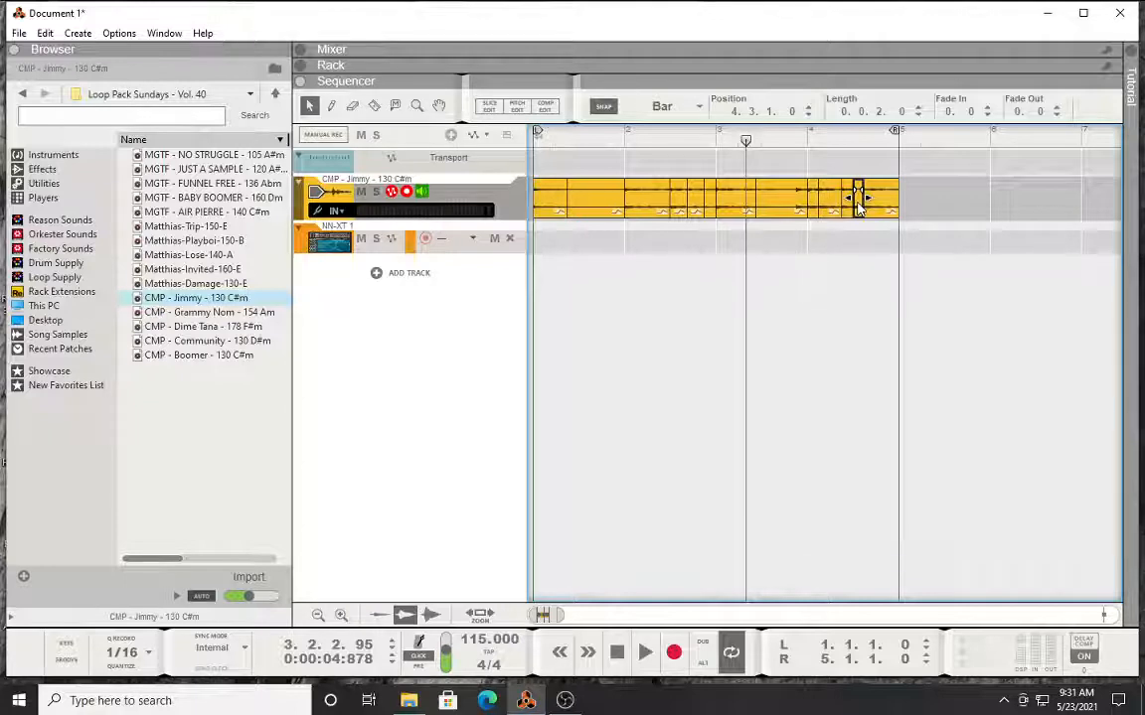
pyautogui.click(889, 206)
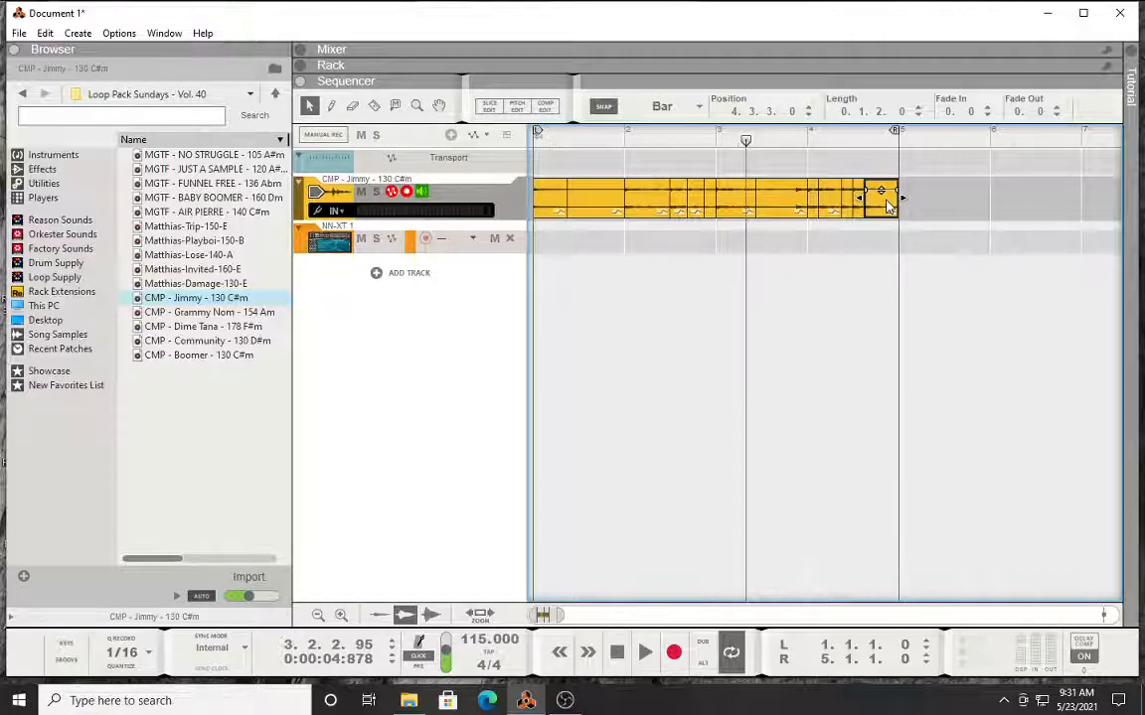
# Step: Return the song position to the start of bar 1 and look over the Bounce options for the first slice
pyautogui.click(535, 140)
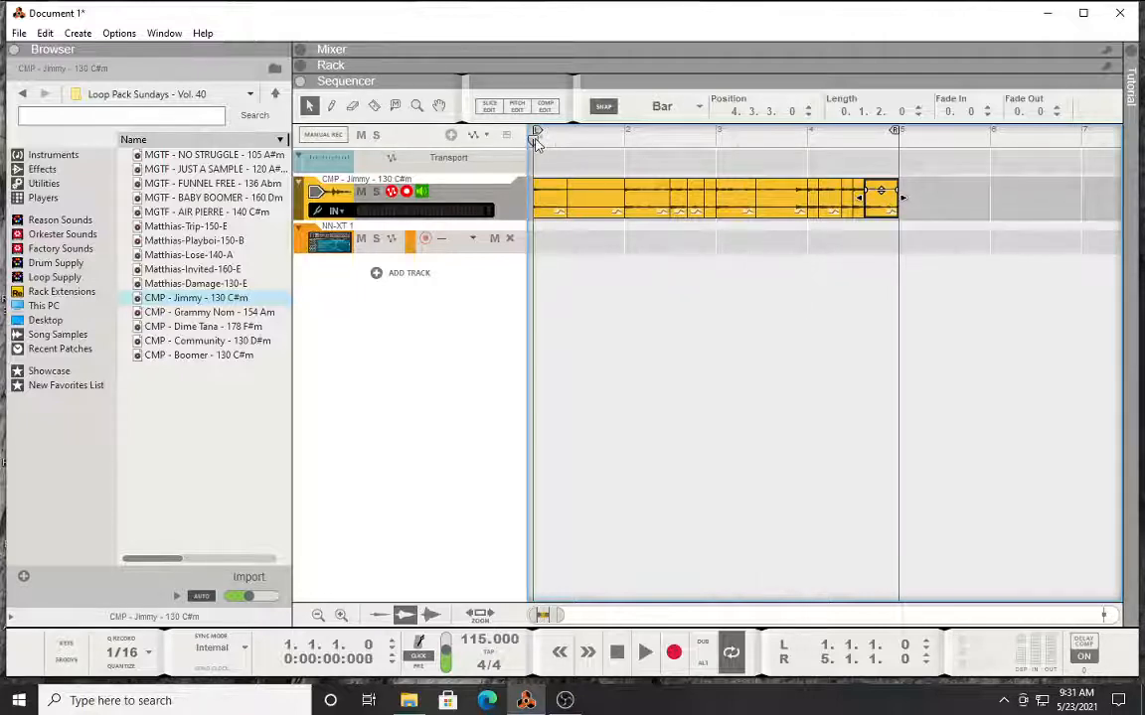
pyautogui.rightClick(539, 205)
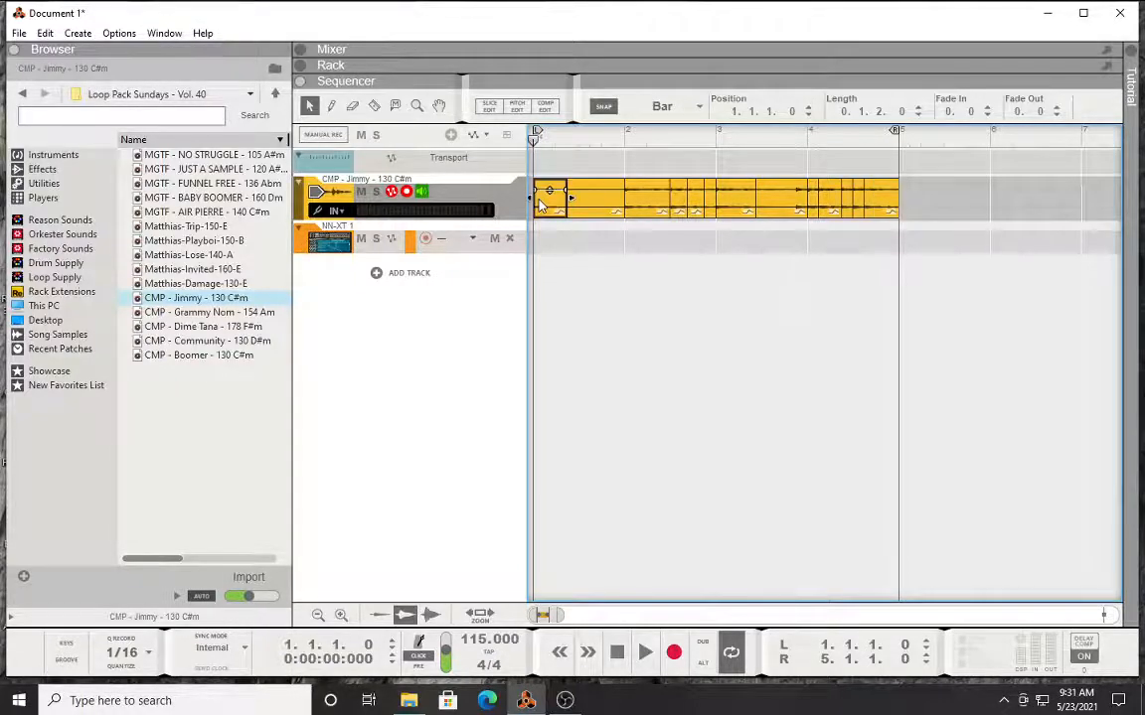
pyautogui.moveTo(658, 378)
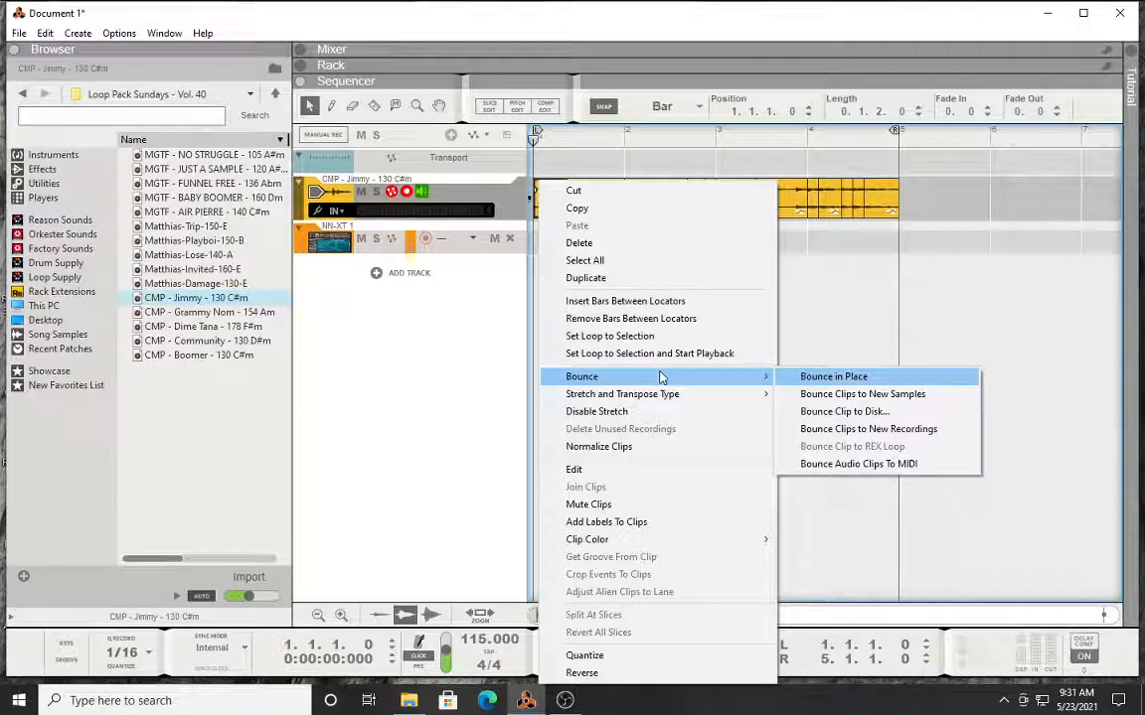
pyautogui.click(812, 291)
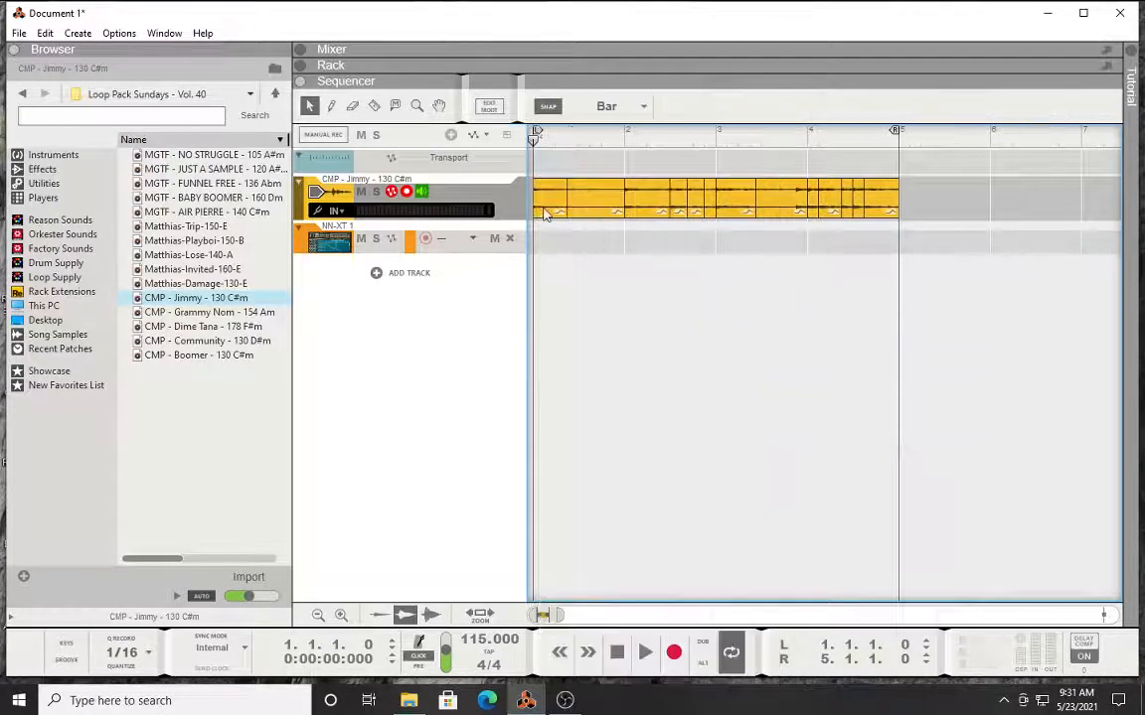
# Step: Select the NN-XT 1 track and show its sampler in the rack together with the sequencer
pyautogui.click(344, 249)
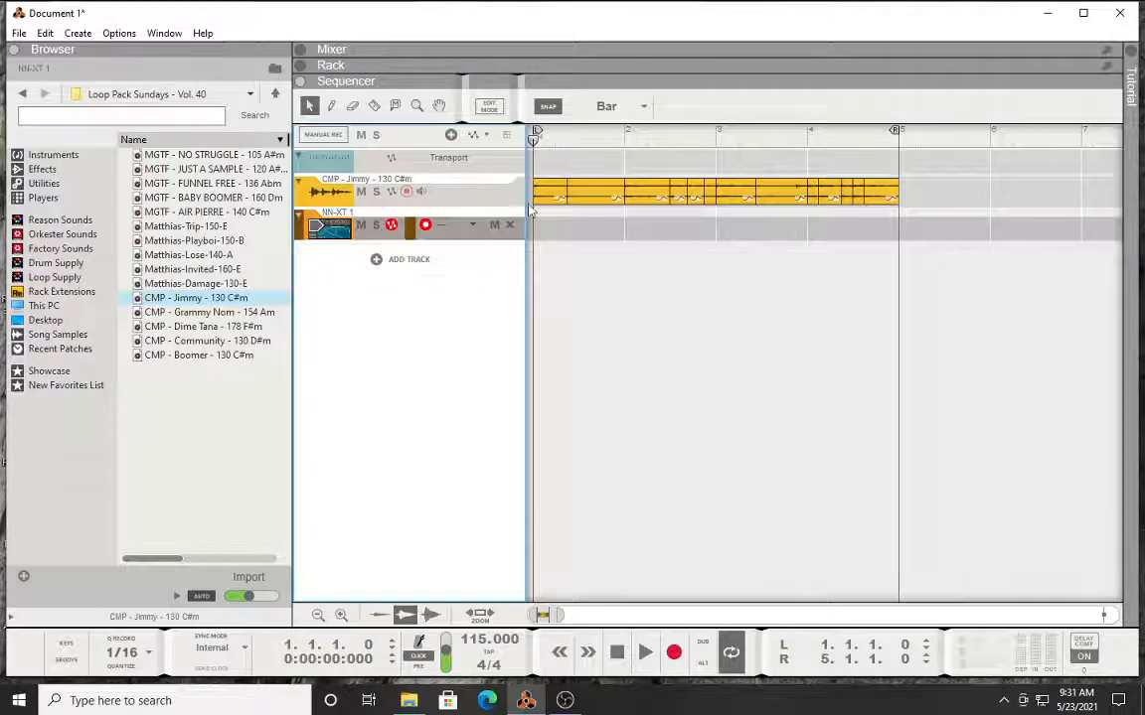
pyautogui.moveTo(554, 195); pyautogui.dragTo(482, 164)
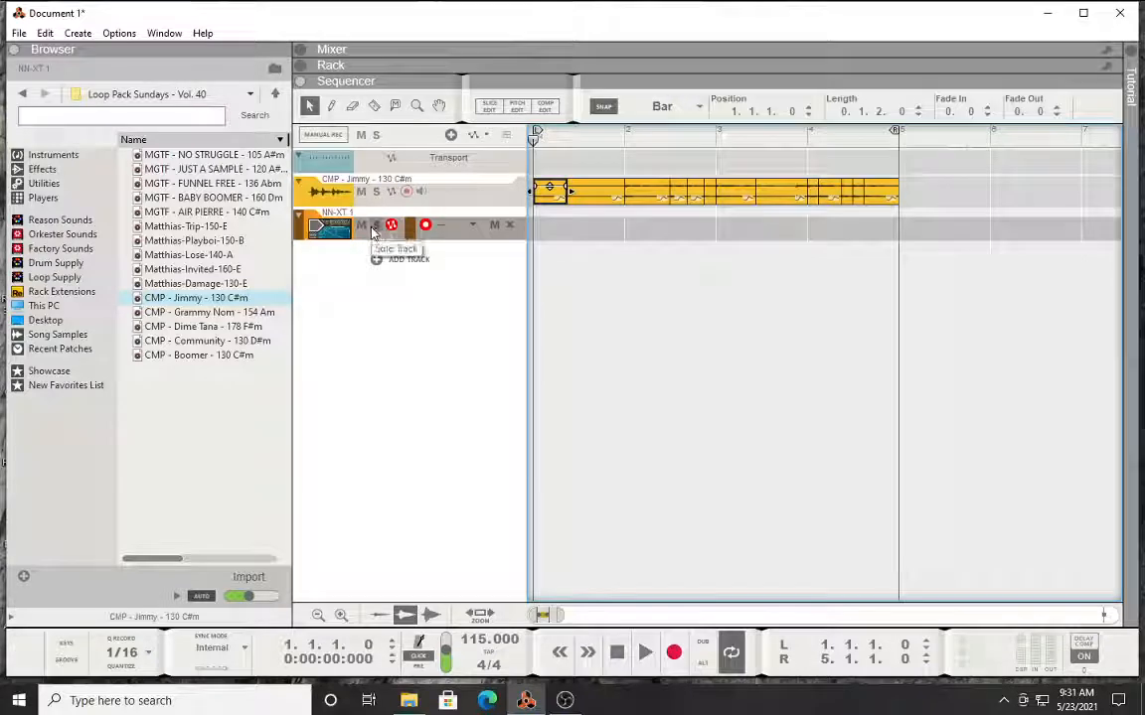
pyautogui.click(333, 226)
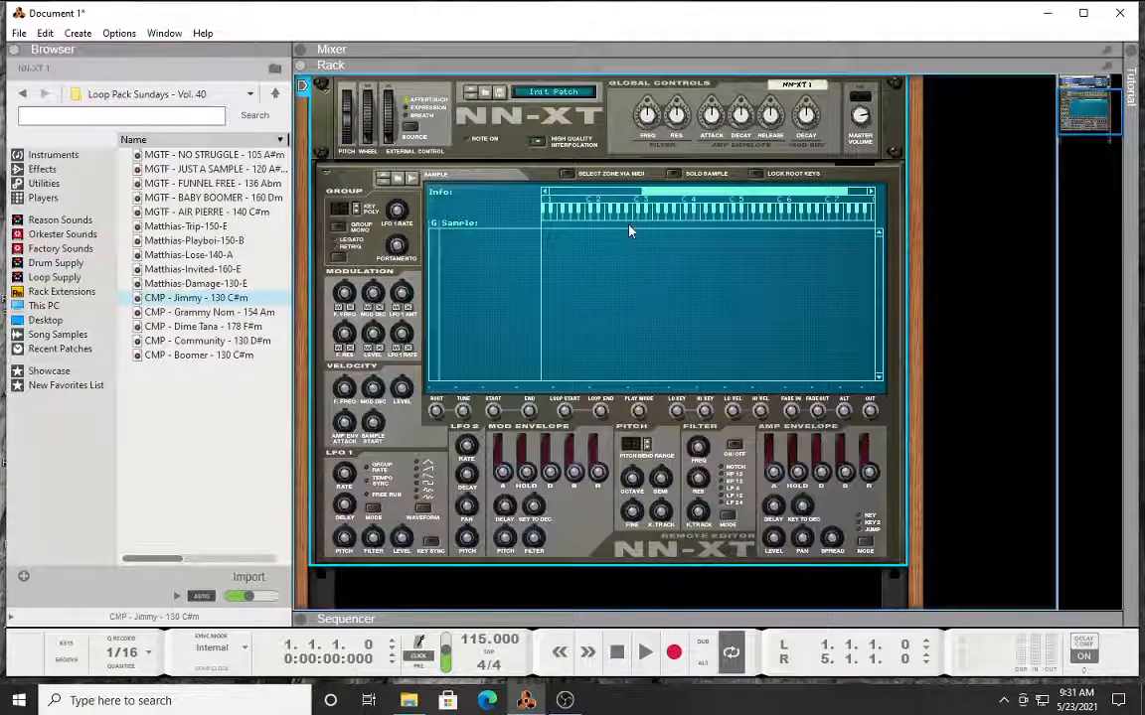
pyautogui.press('F7')
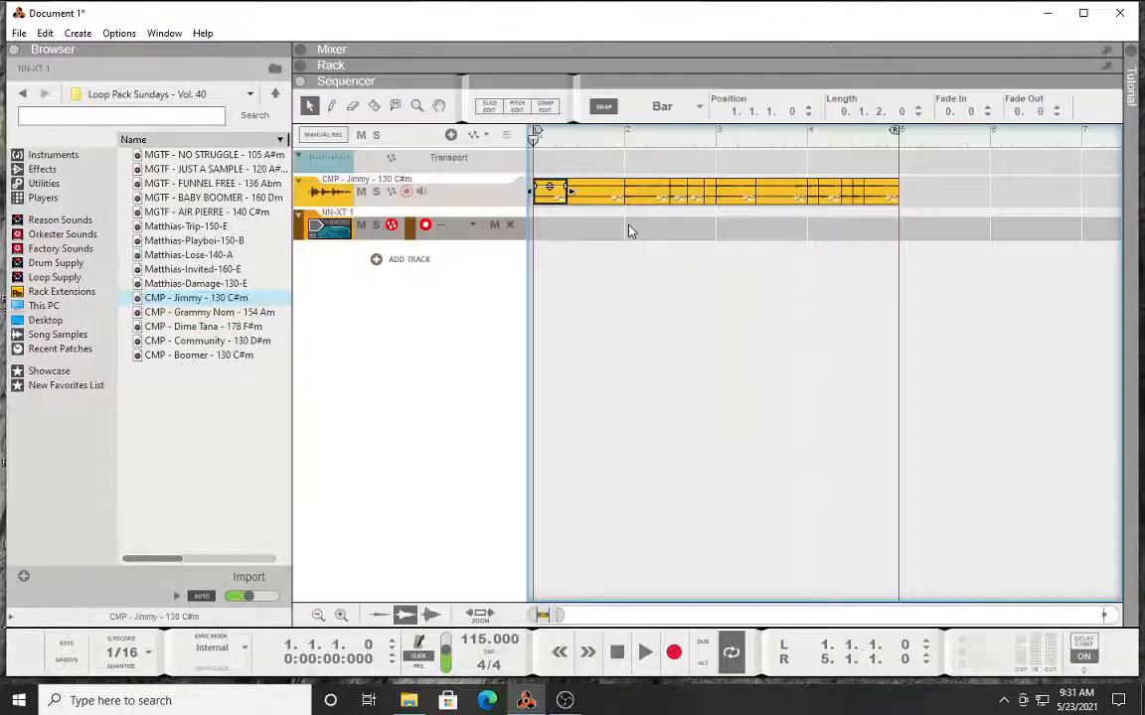
pyautogui.press('F6')
pyautogui.hotkey('F6', 'F7')
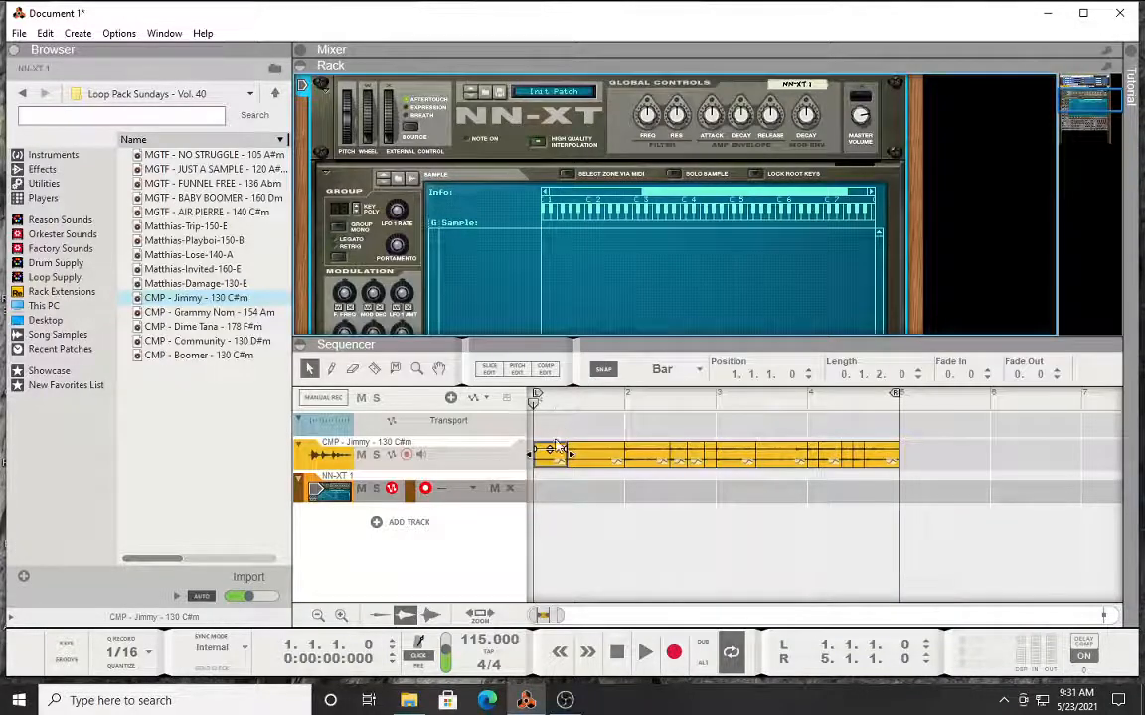
# Step: Try to place the first CMP - Jimmy slice directly from the sequencer into the NN-XT's key map
pyautogui.moveTo(549, 456); pyautogui.dragTo(575, 227)
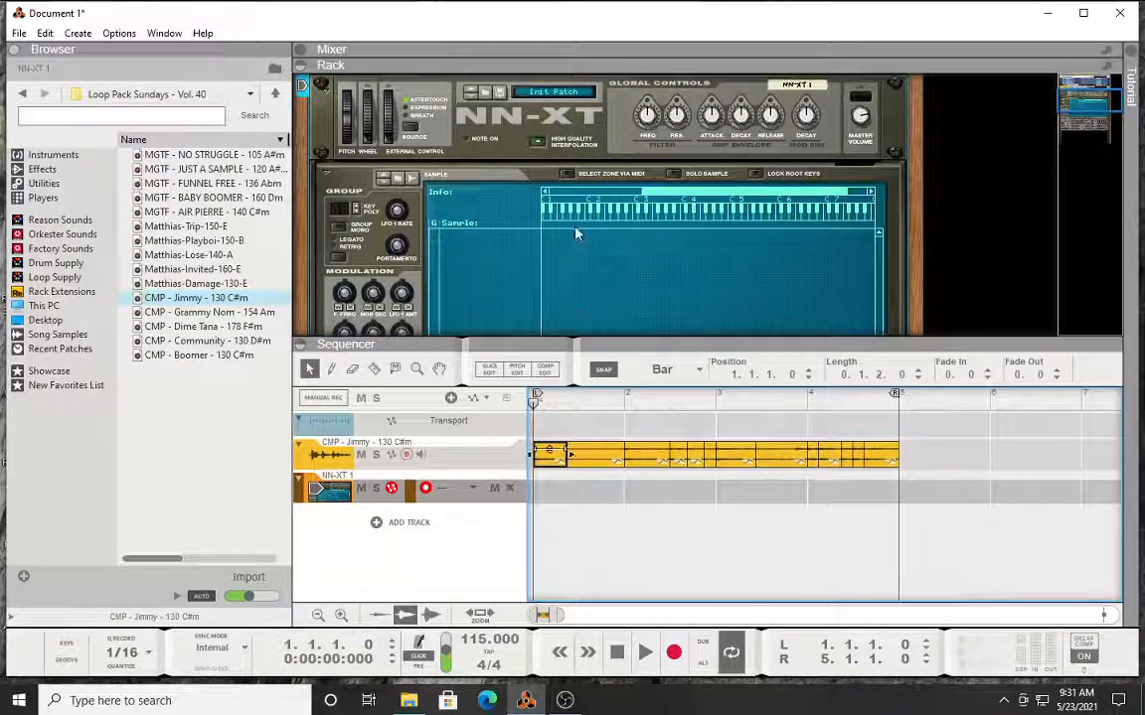
pyautogui.click(599, 421)
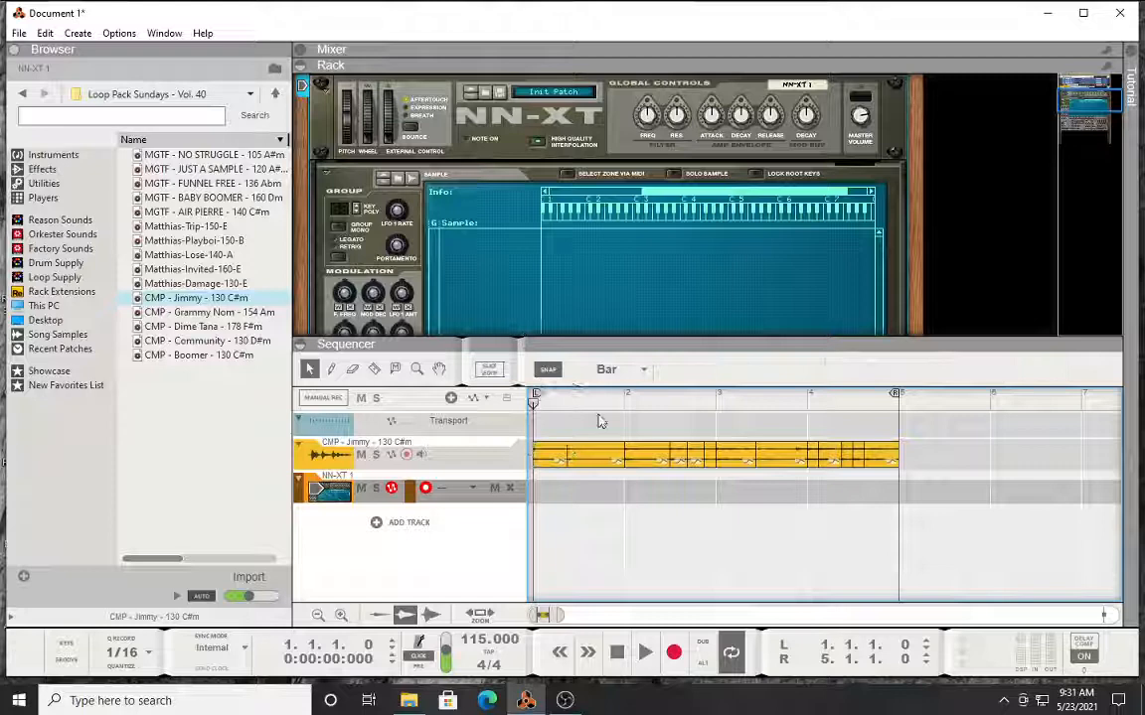
# Step: Bounce the first CMP - Jimmy slice at bar 1 to a new sample
pyautogui.click(554, 460)
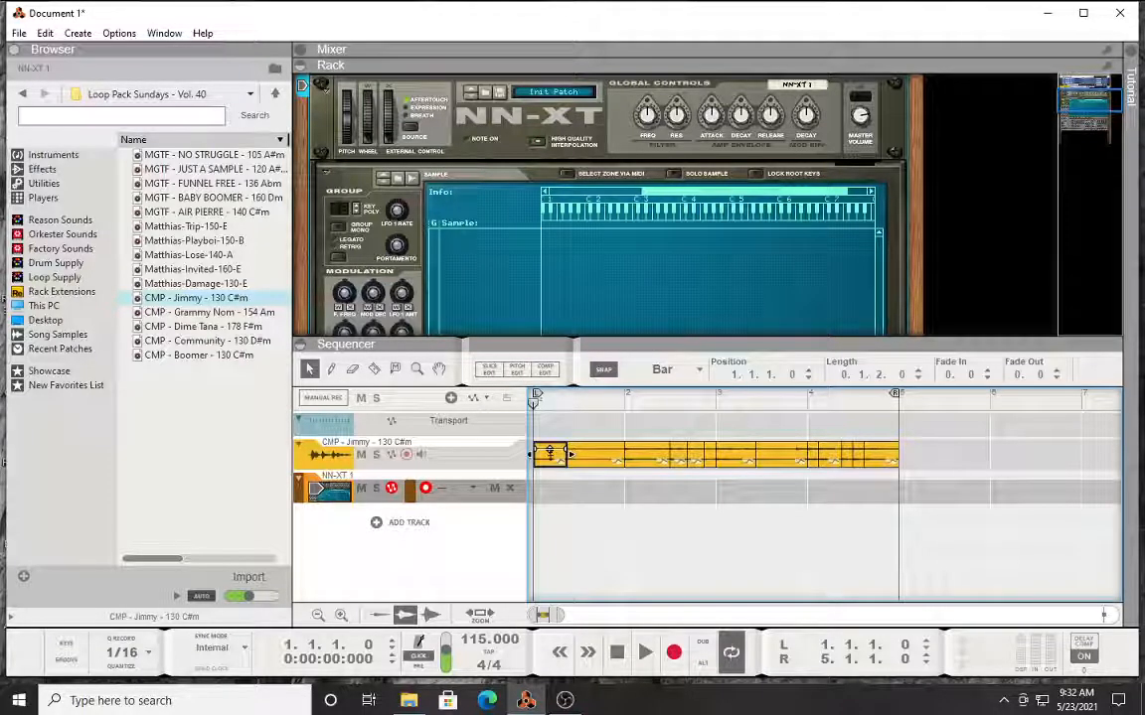
pyautogui.rightClick(550, 454)
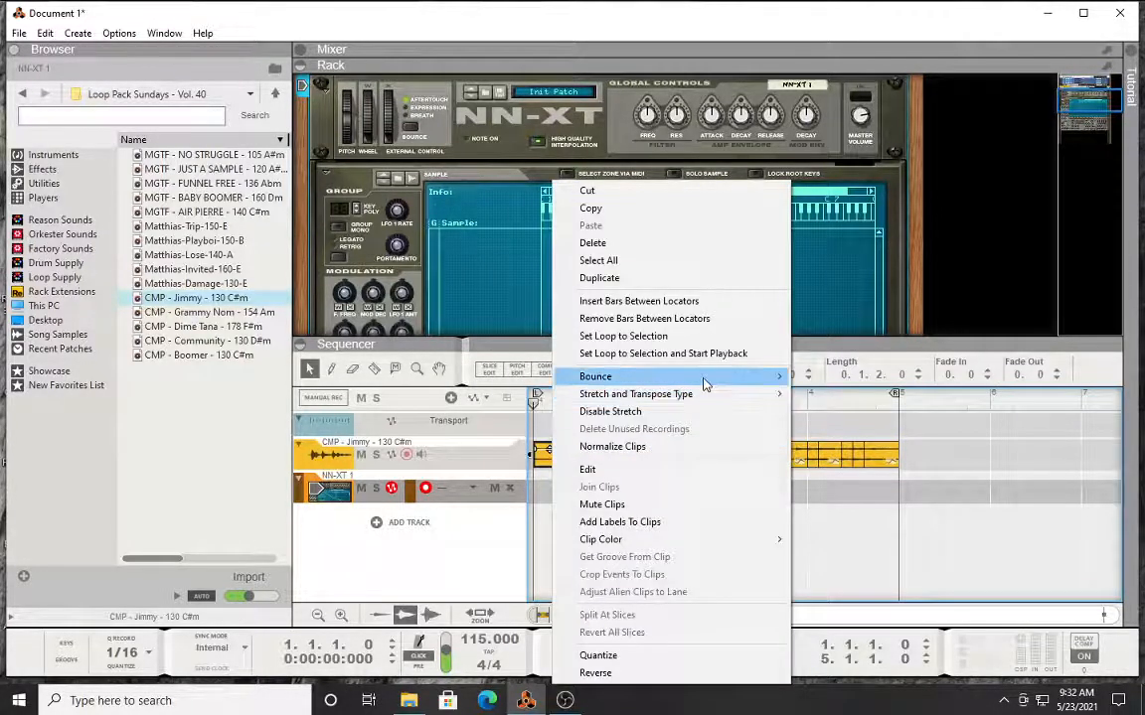
pyautogui.moveTo(708, 379)
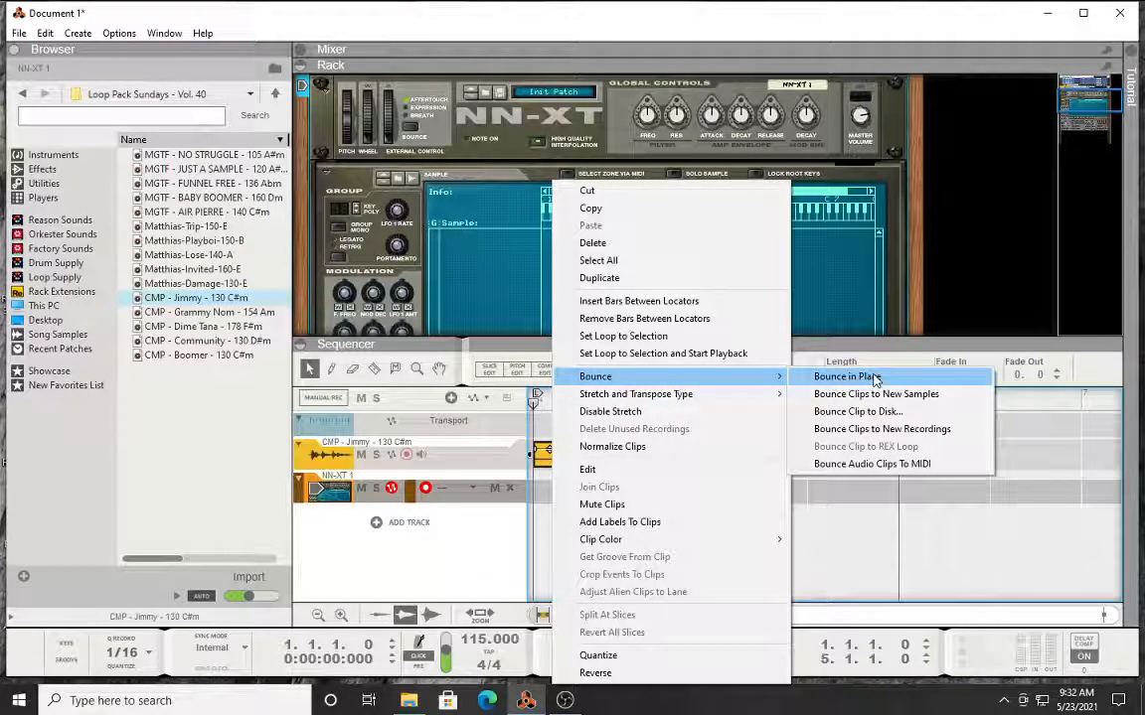
pyautogui.click(934, 394)
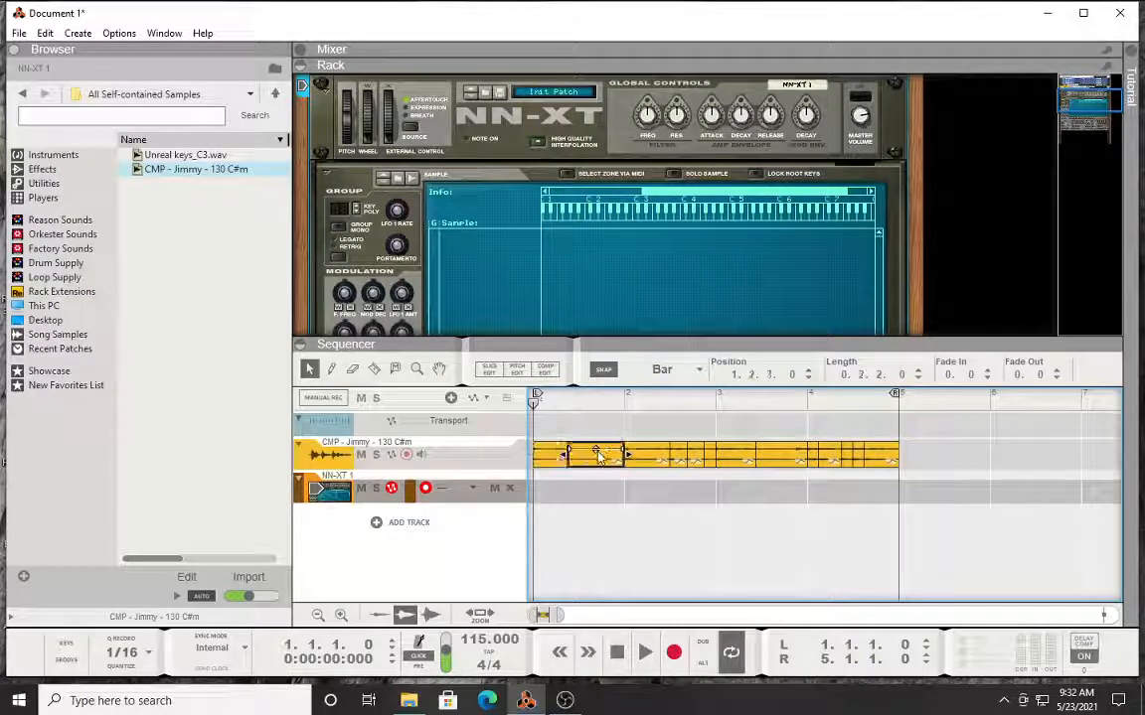
# Step: Try bouncing the second CMP - Jimmy slice as a new recording and refresh the list of self-contained samples
pyautogui.rightClick(599, 456)
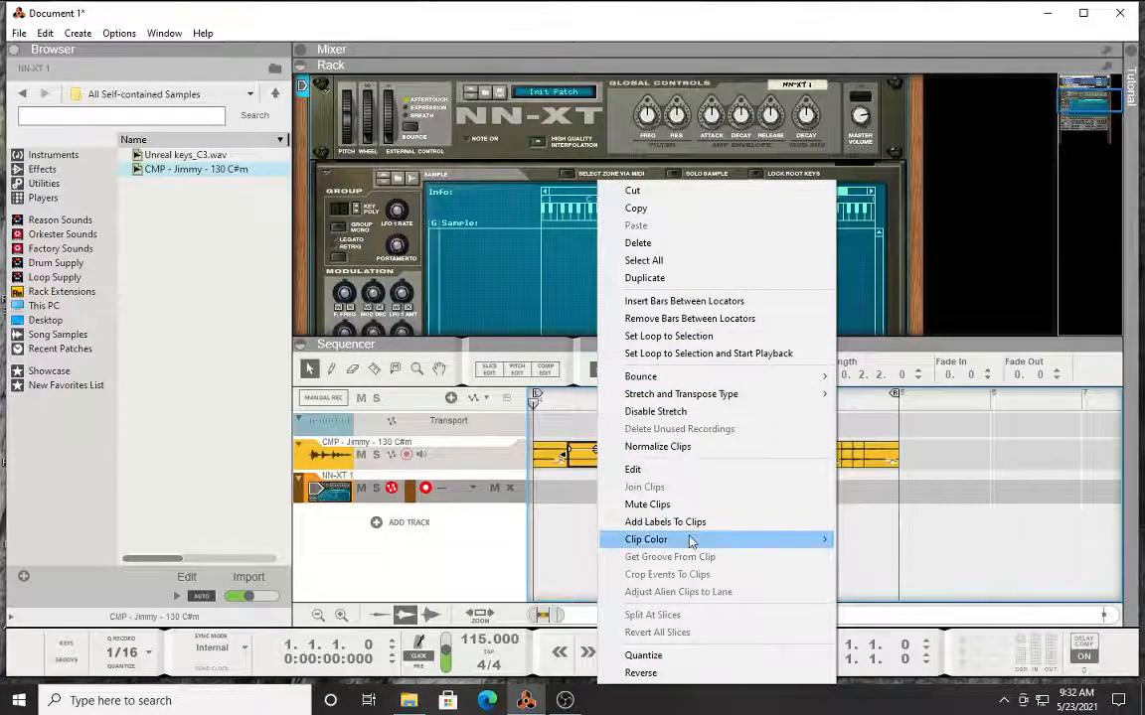
pyautogui.moveTo(743, 383)
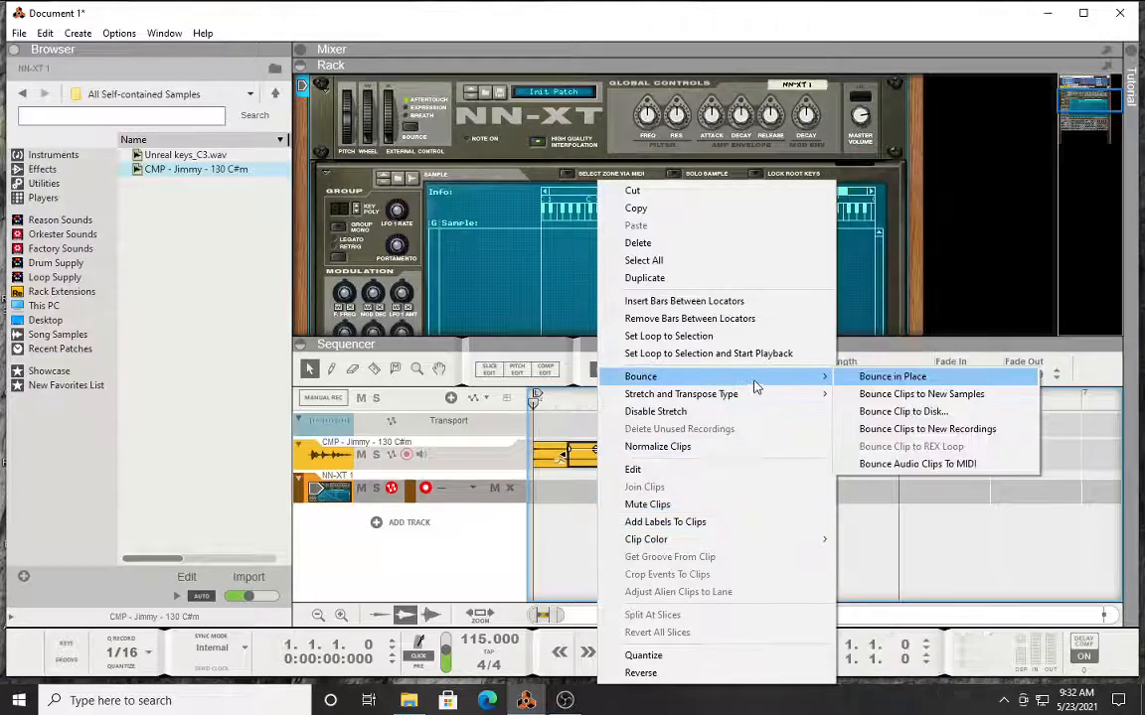
pyautogui.click(929, 429)
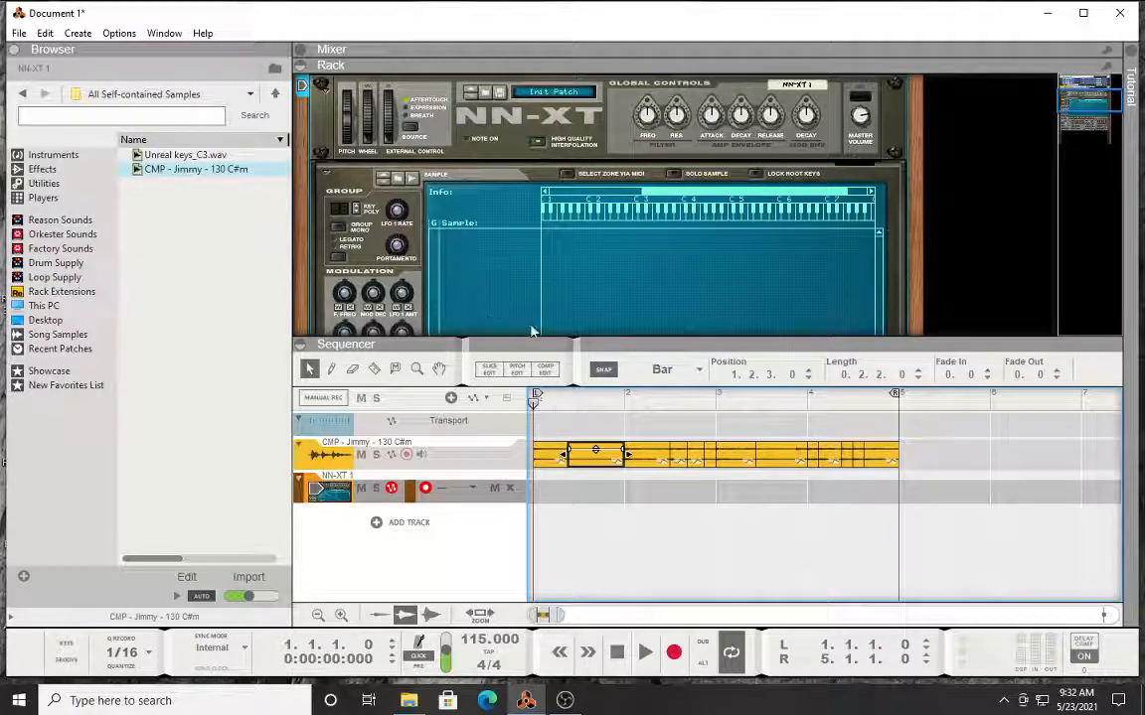
pyautogui.click(23, 93)
pyautogui.click(43, 93)
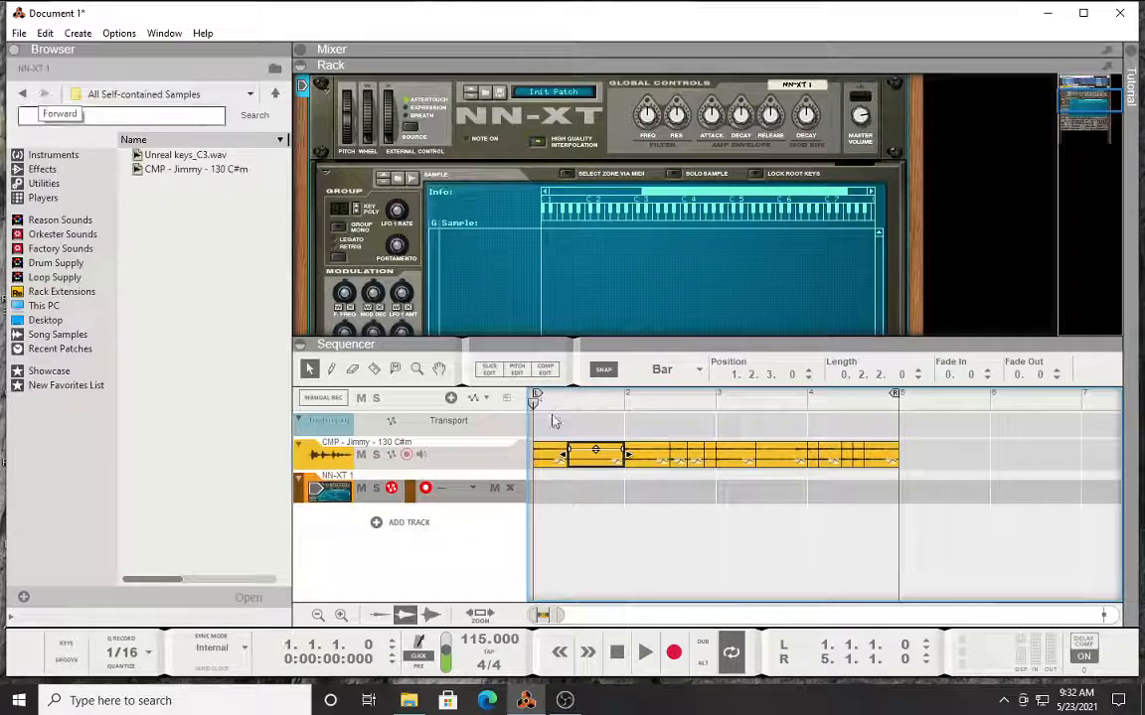
# Step: Bounce the second CMP - Jimmy slice, at position 1.2.3, to a new sample
pyautogui.rightClick(595, 454)
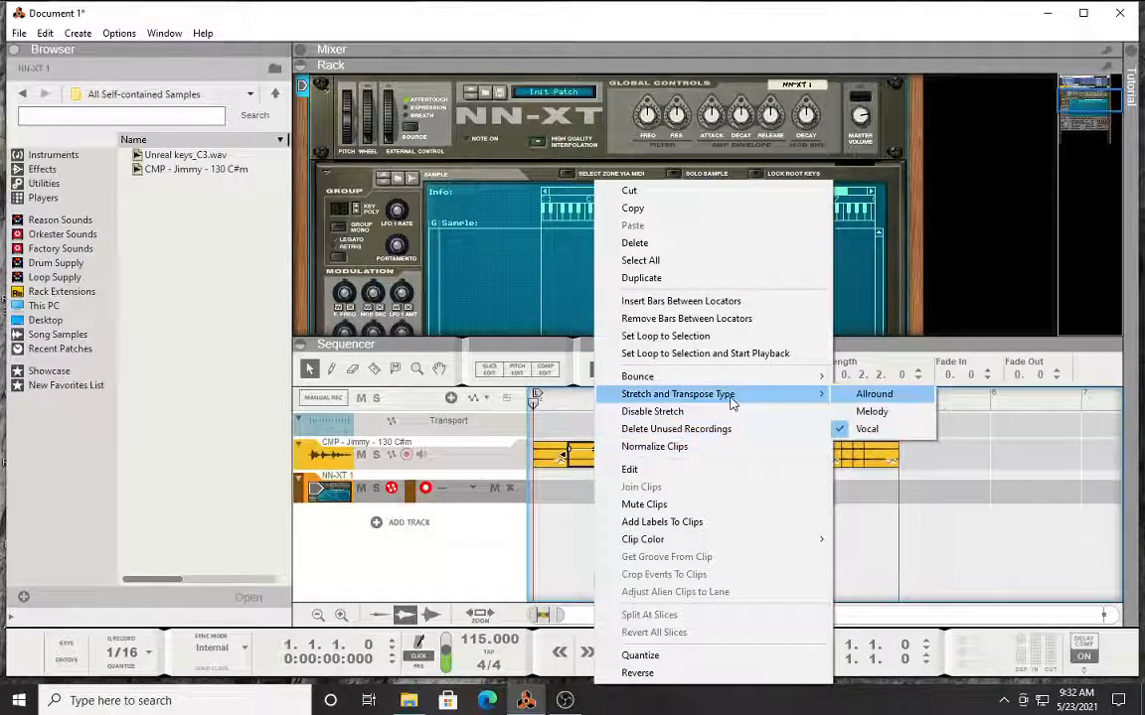
pyautogui.moveTo(743, 379)
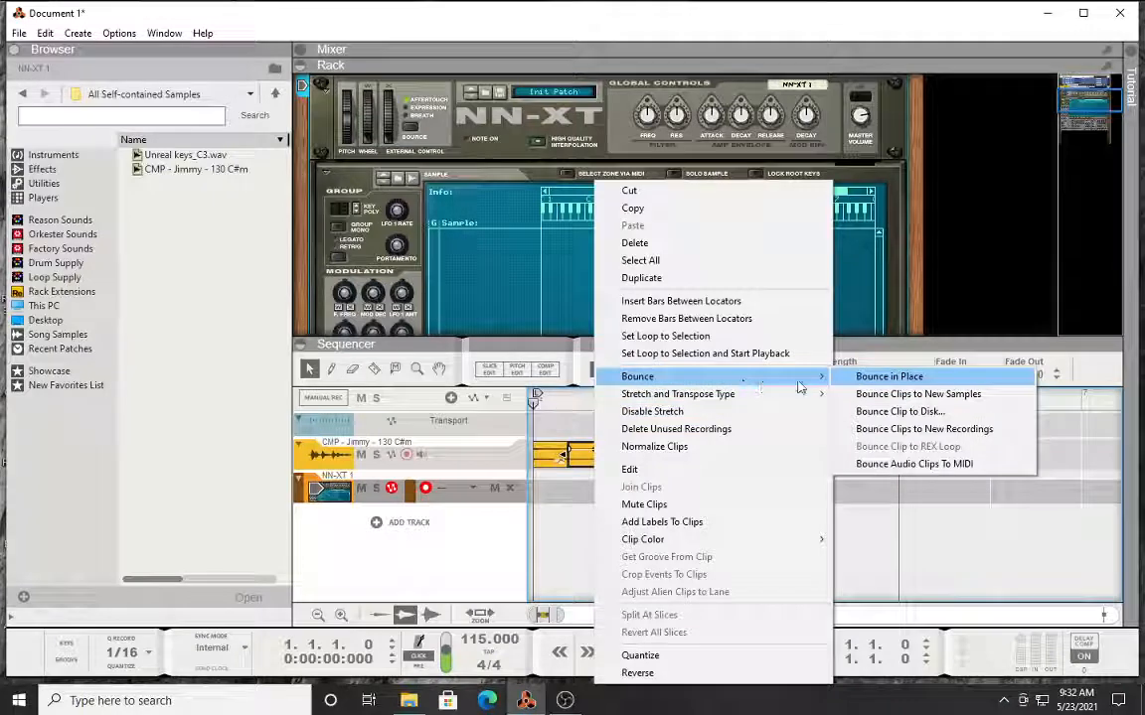
pyautogui.click(934, 395)
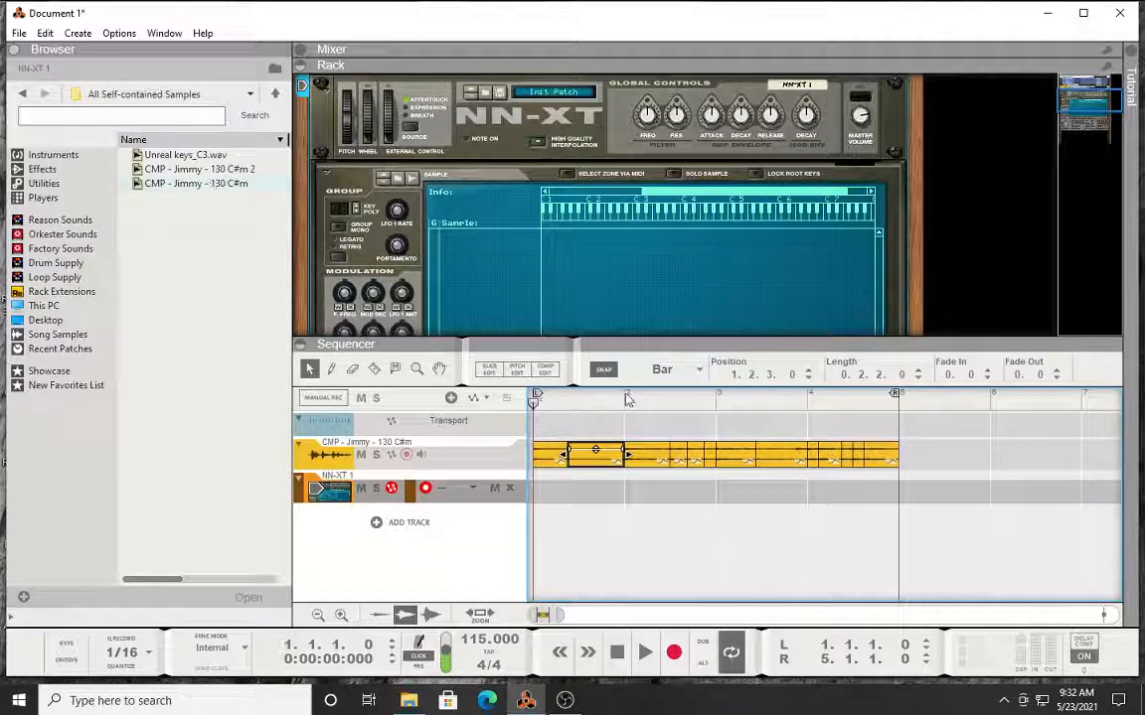
# Step: Bounce the third CMP - Jimmy slice, starting at bar 2, to a new sample
pyautogui.click(646, 454)
pyautogui.rightClick(646, 454)
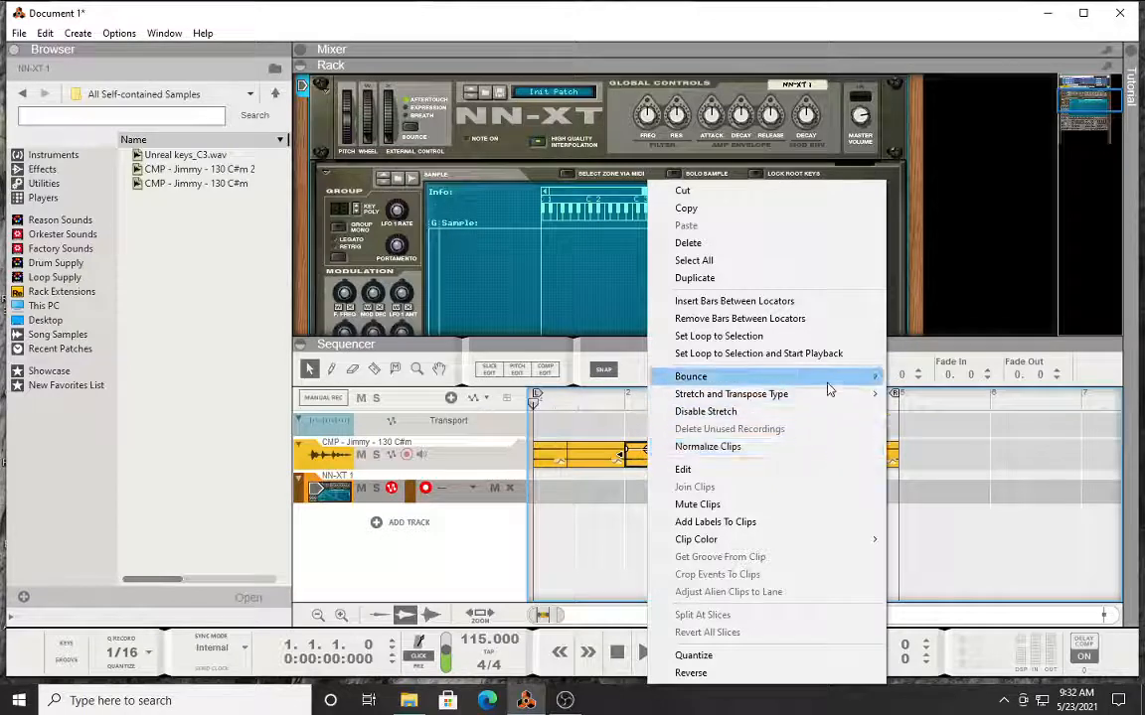
pyautogui.moveTo(833, 379)
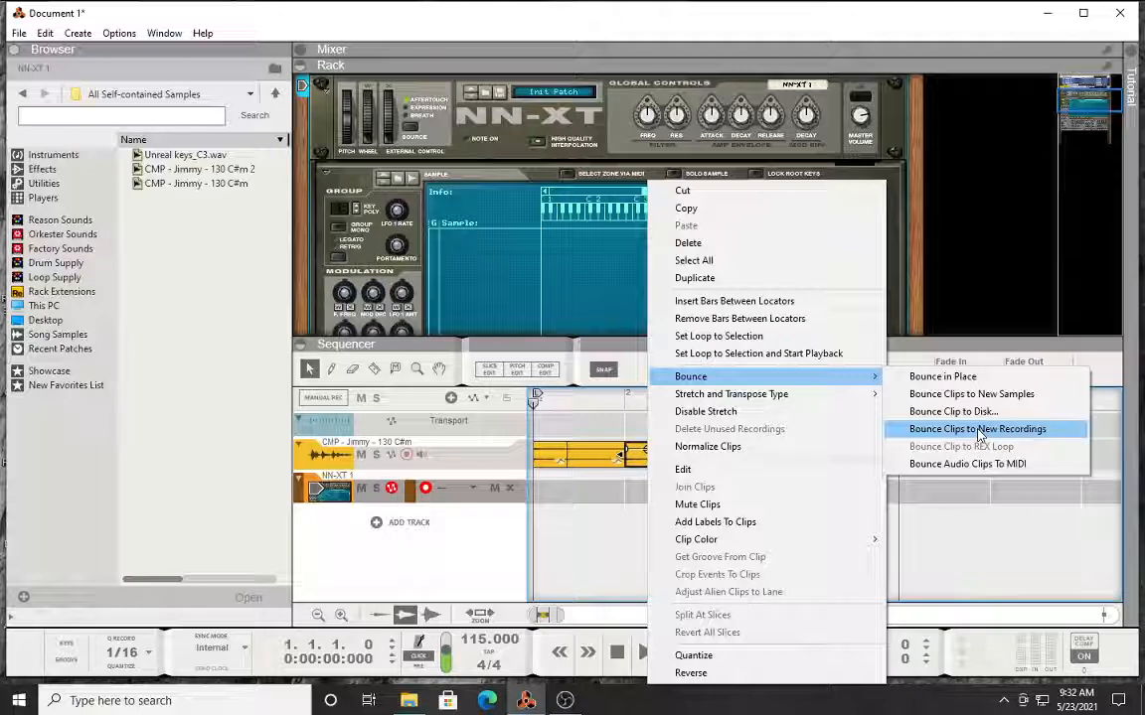
pyautogui.click(962, 394)
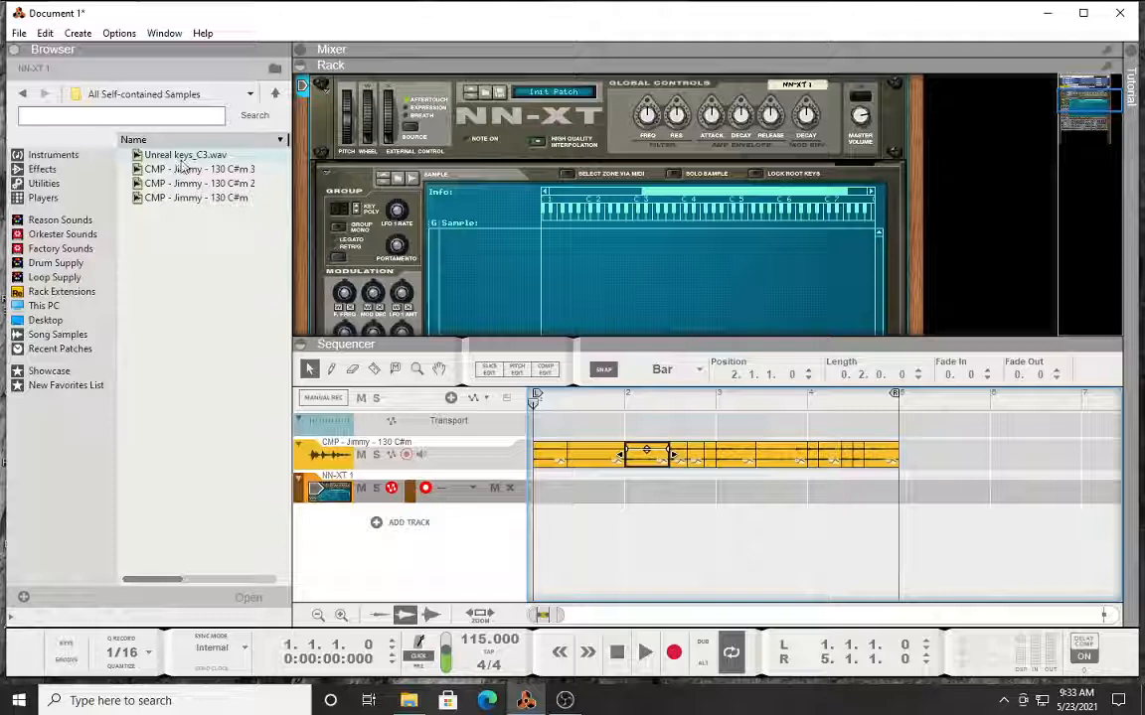
# Step: Check in the Song Self-Contain Settings which bounced samples are included in the song, and leave the settings as they are
pyautogui.click(14, 33)
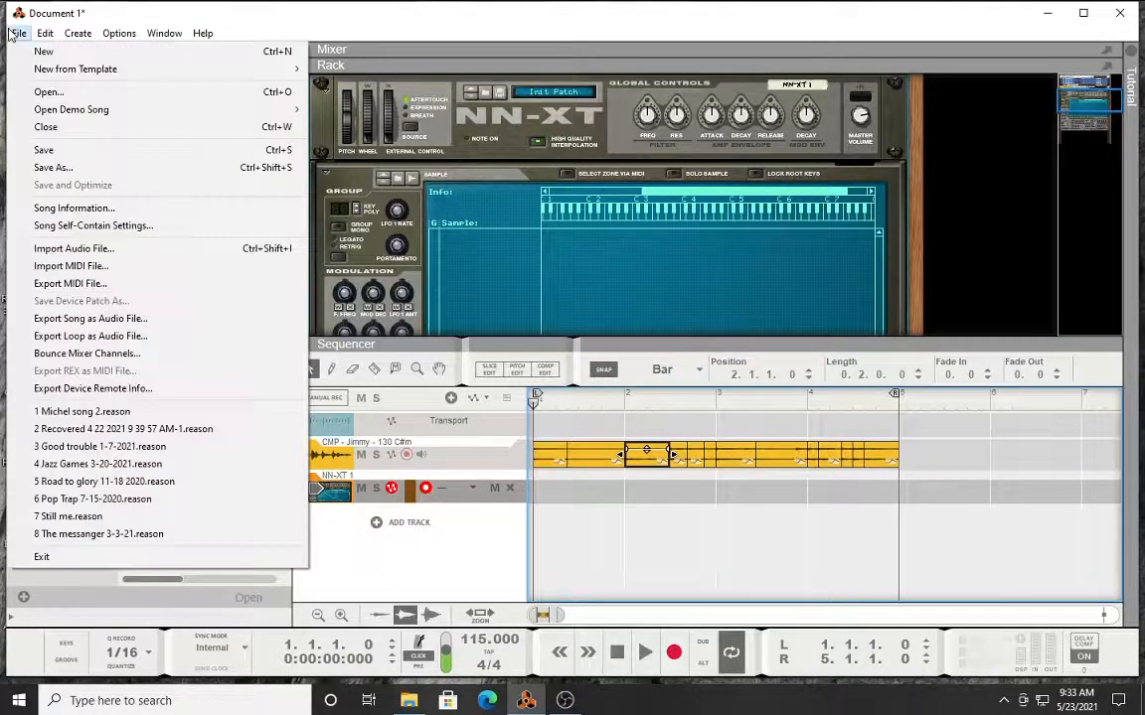
pyautogui.click(94, 226)
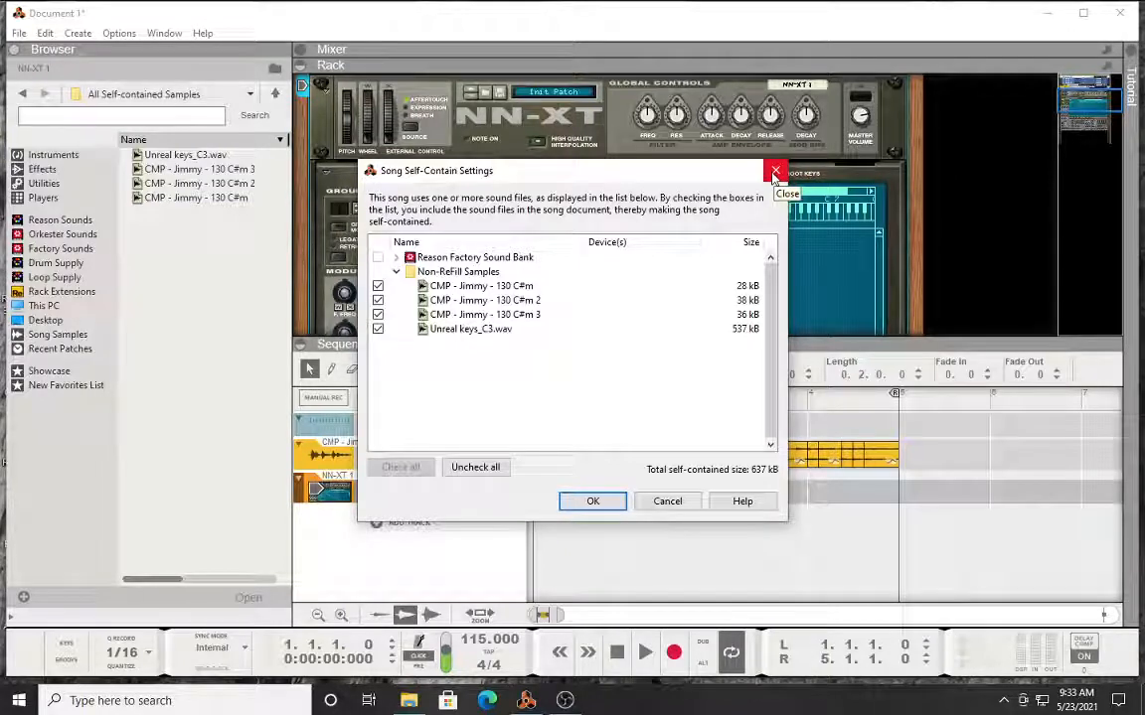
pyautogui.click(774, 173)
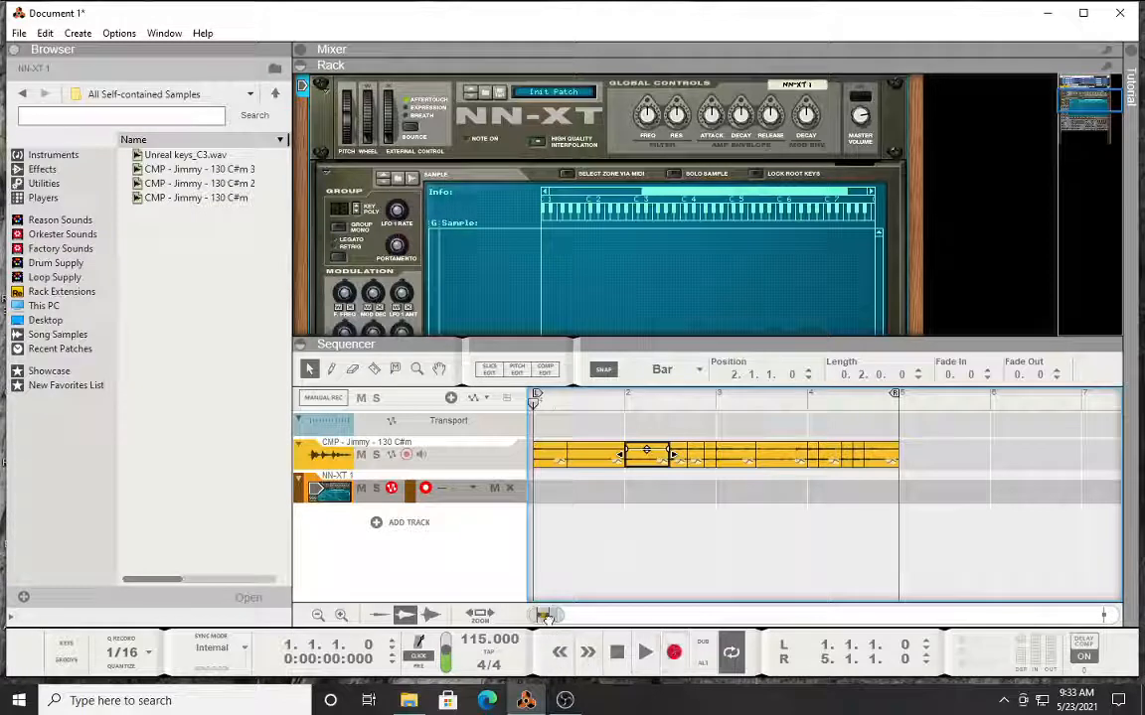
# Step: Load the first bounced sample, CMP - Jimmy - 130 C#m, into the NN-XT's key map
pyautogui.click(544, 450)
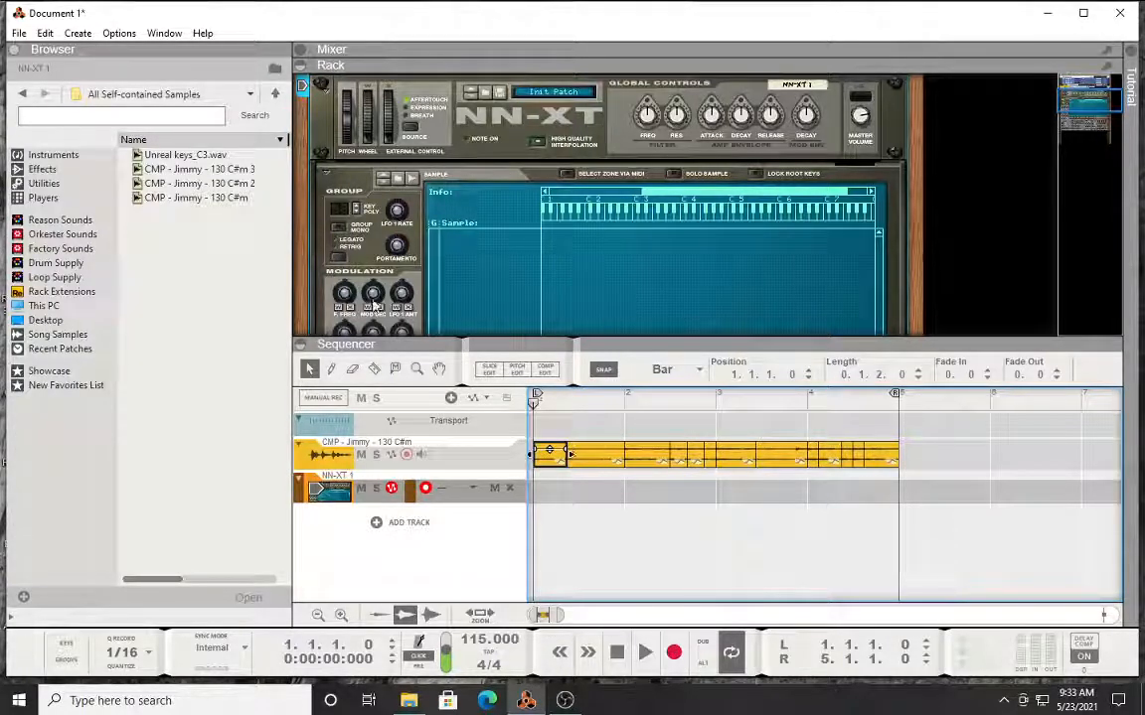
pyautogui.click(213, 201)
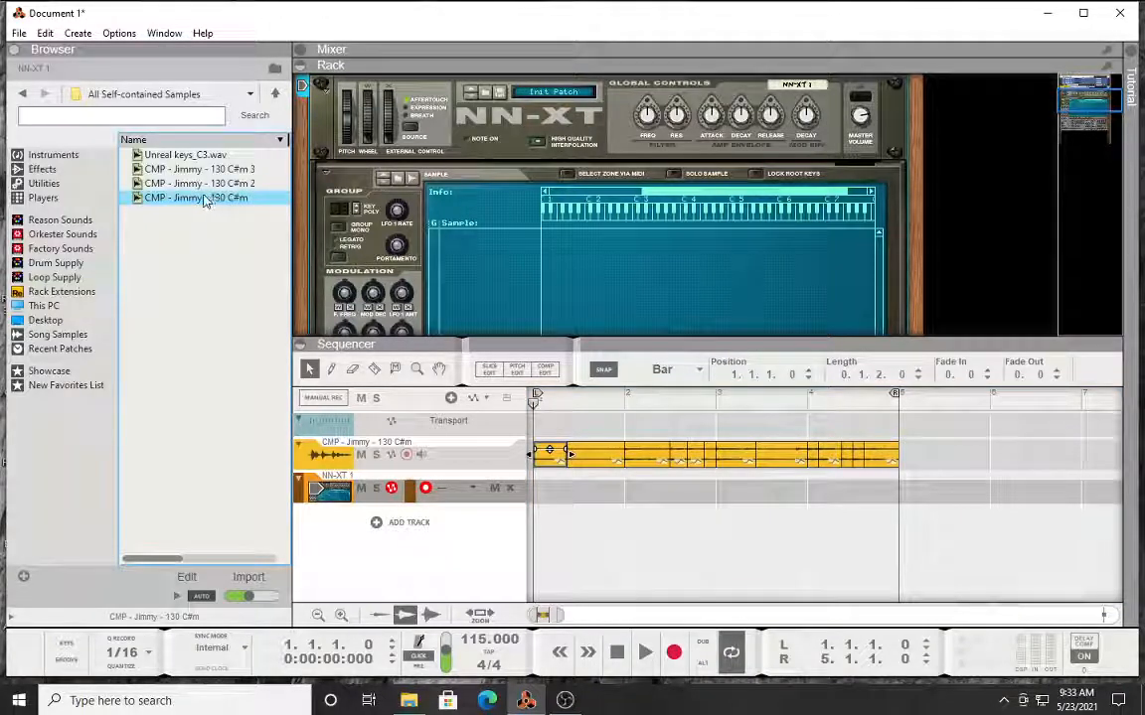
pyautogui.moveTo(204, 201); pyautogui.dragTo(608, 260)
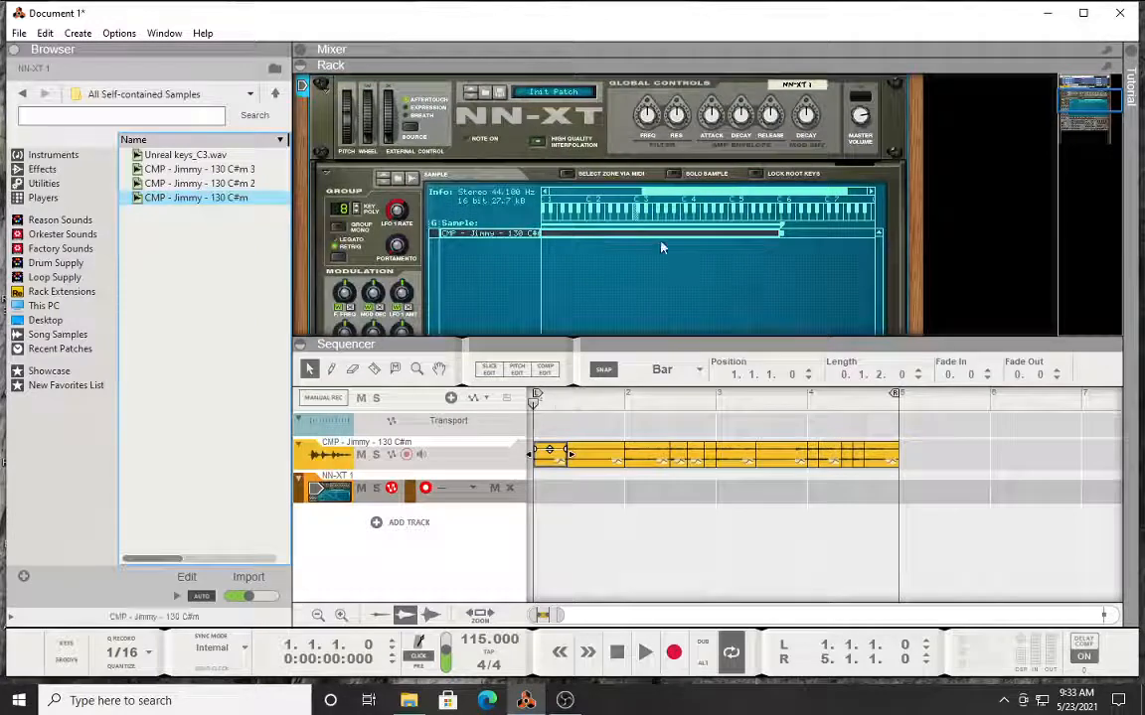
# Step: Look over the NN-XT's zone commands and the loaded sample's root, tune, play mode and key range parameters
pyautogui.rightClick(606, 214)
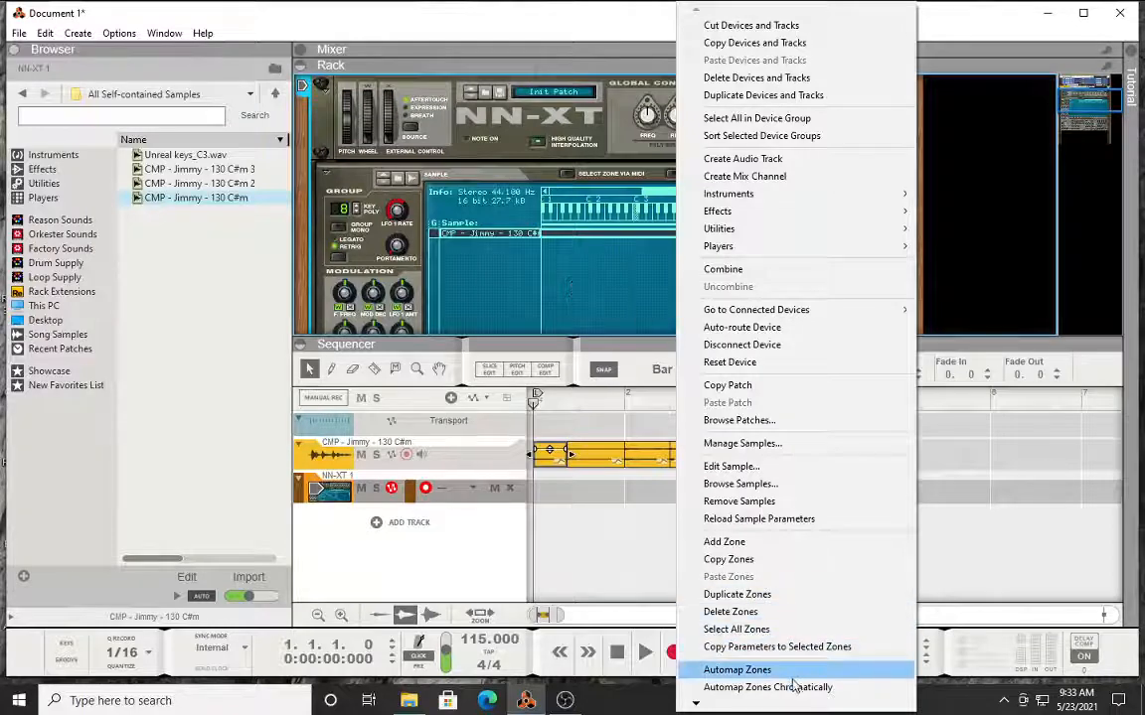
pyautogui.moveTo(696, 703)
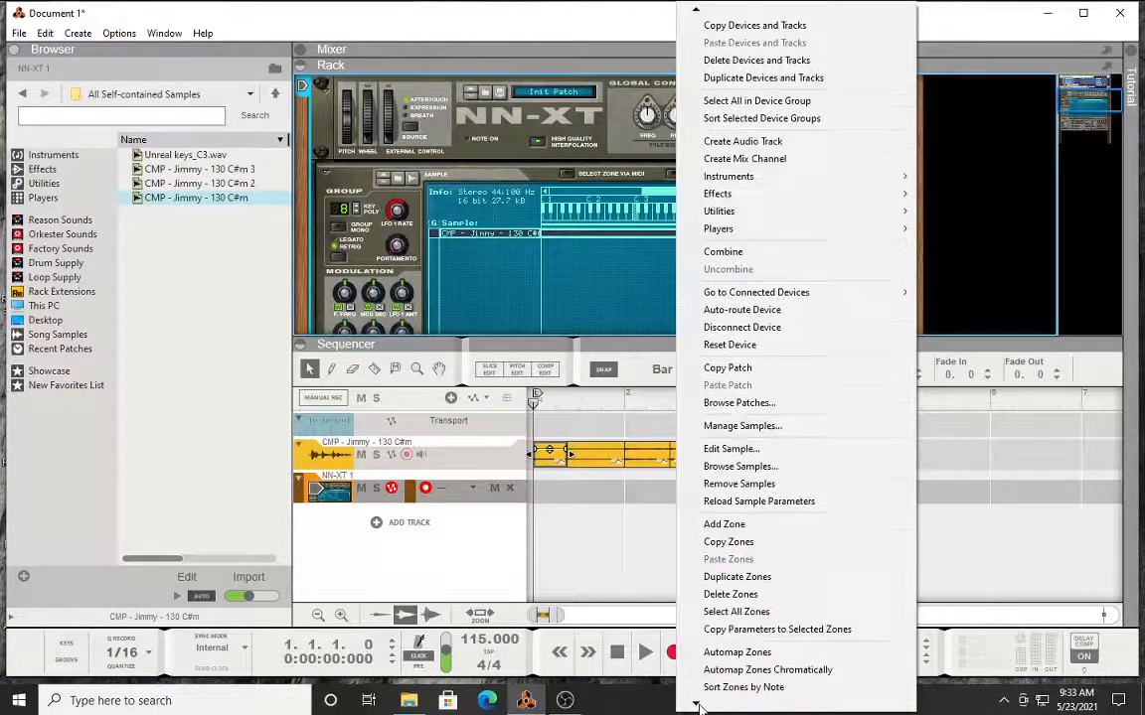
pyautogui.click(745, 665)
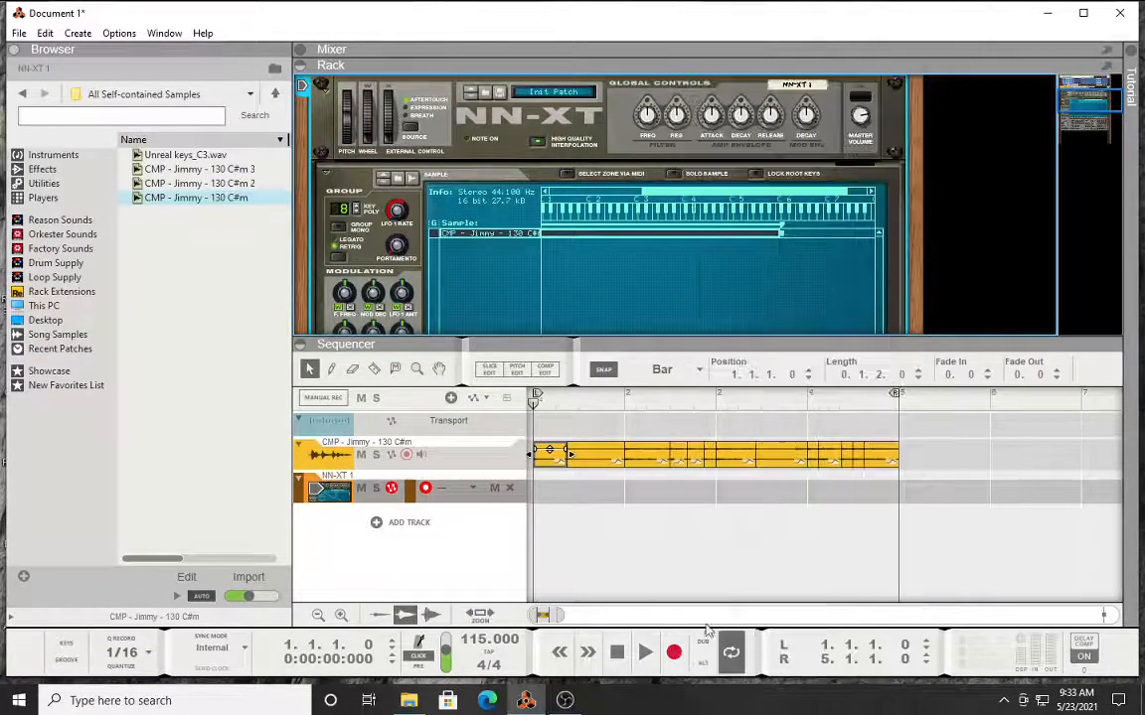
pyautogui.scroll(-5, 467, 226)
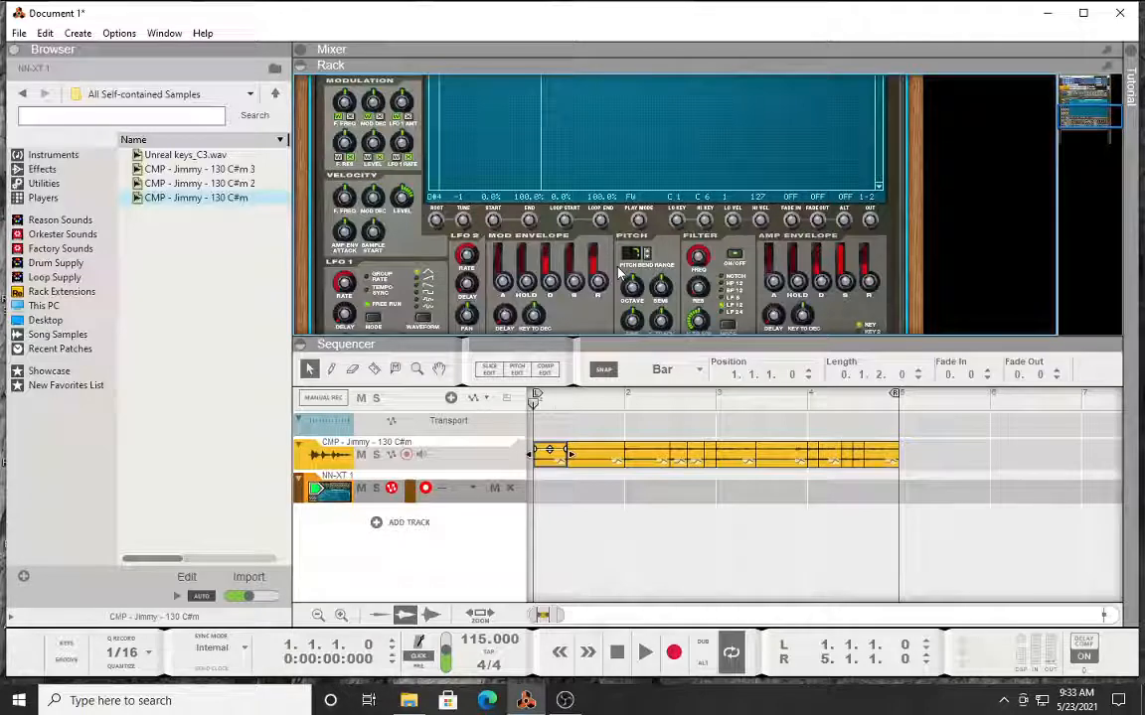
pyautogui.scroll(3, 619, 249)
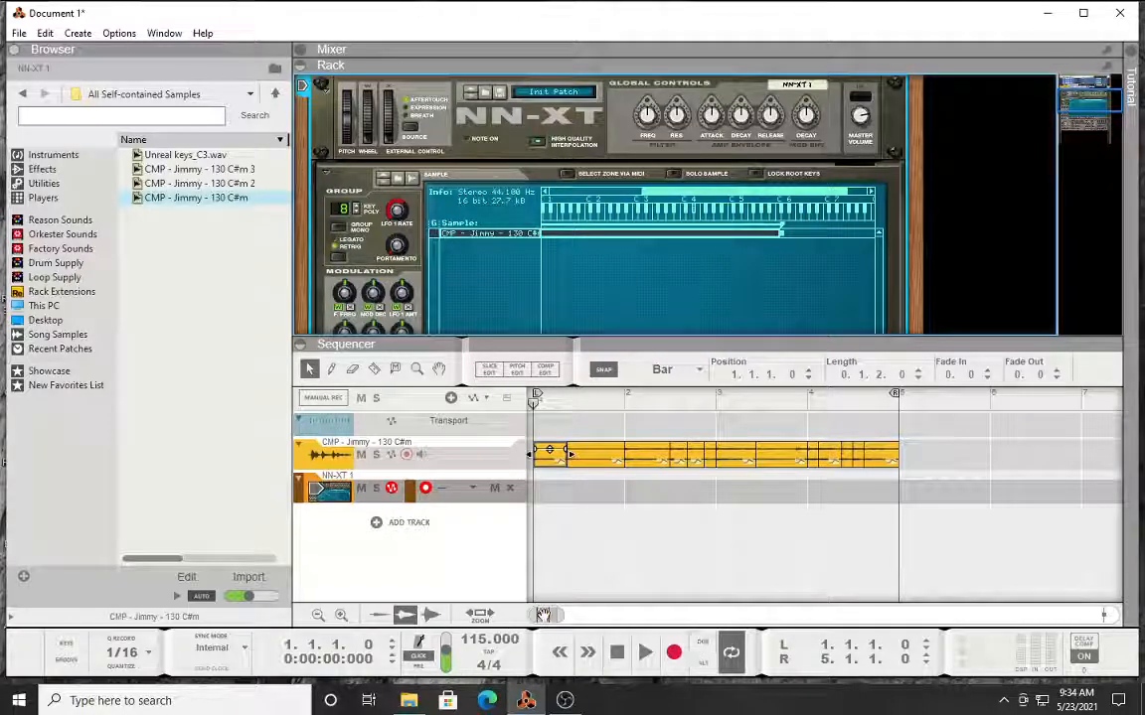
pyautogui.scroll(-4, 630, 296)
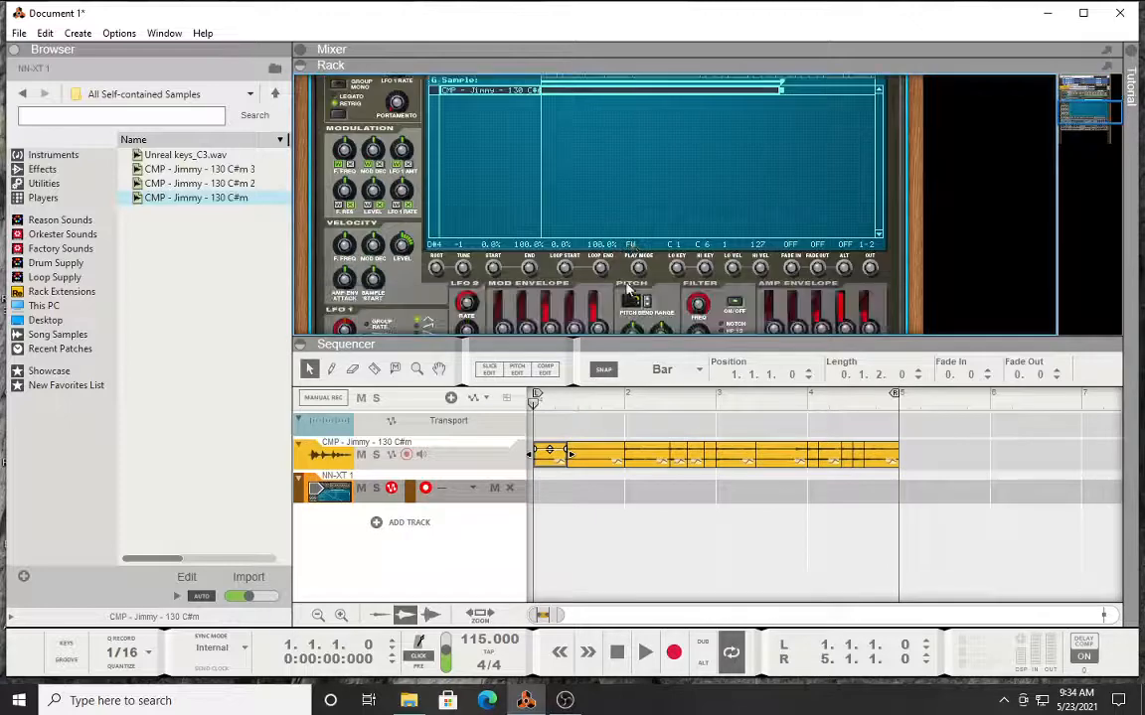
pyautogui.scroll(3, 715, 238)
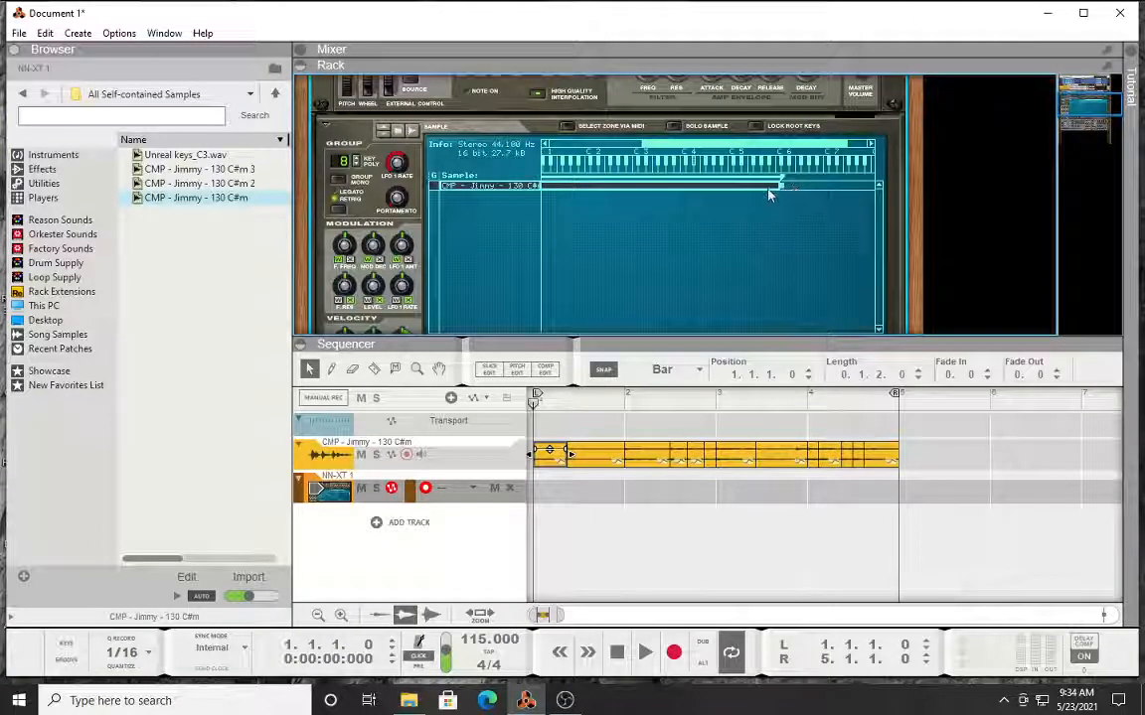
# Step: Narrow the sample's key zone from both ends to a short range of keys around C4
pyautogui.moveTo(768, 192); pyautogui.dragTo(714, 194)
pyautogui.moveTo(668, 145); pyautogui.dragTo(574, 147)
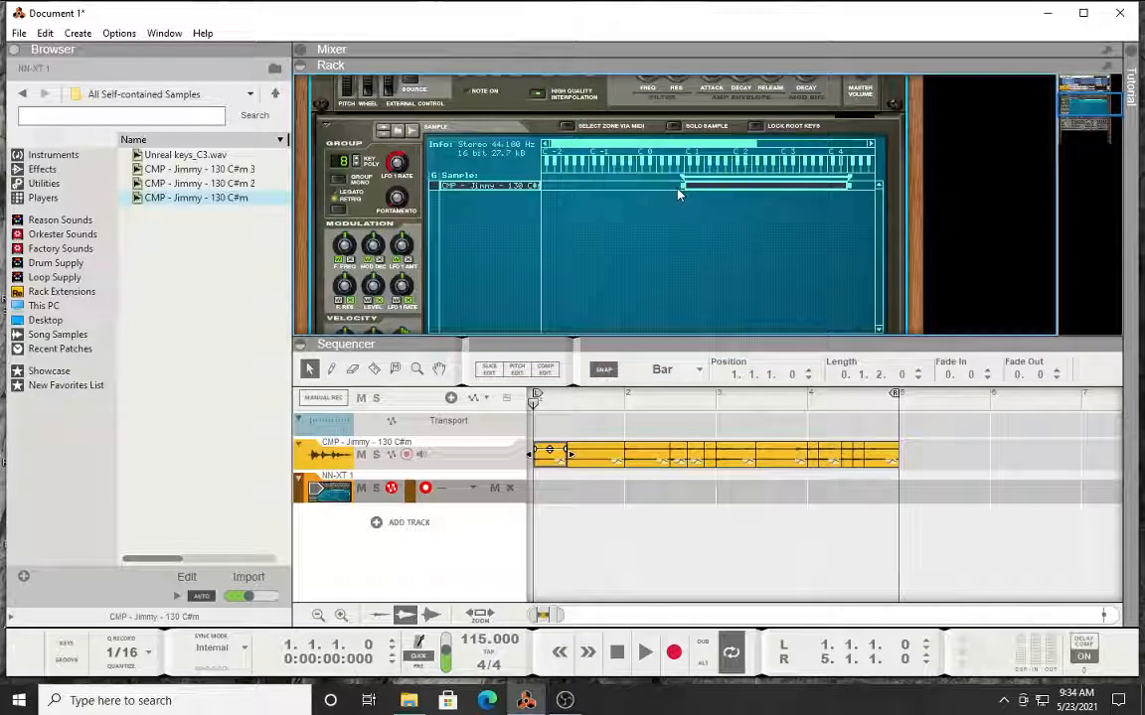
pyautogui.moveTo(684, 194); pyautogui.dragTo(846, 198)
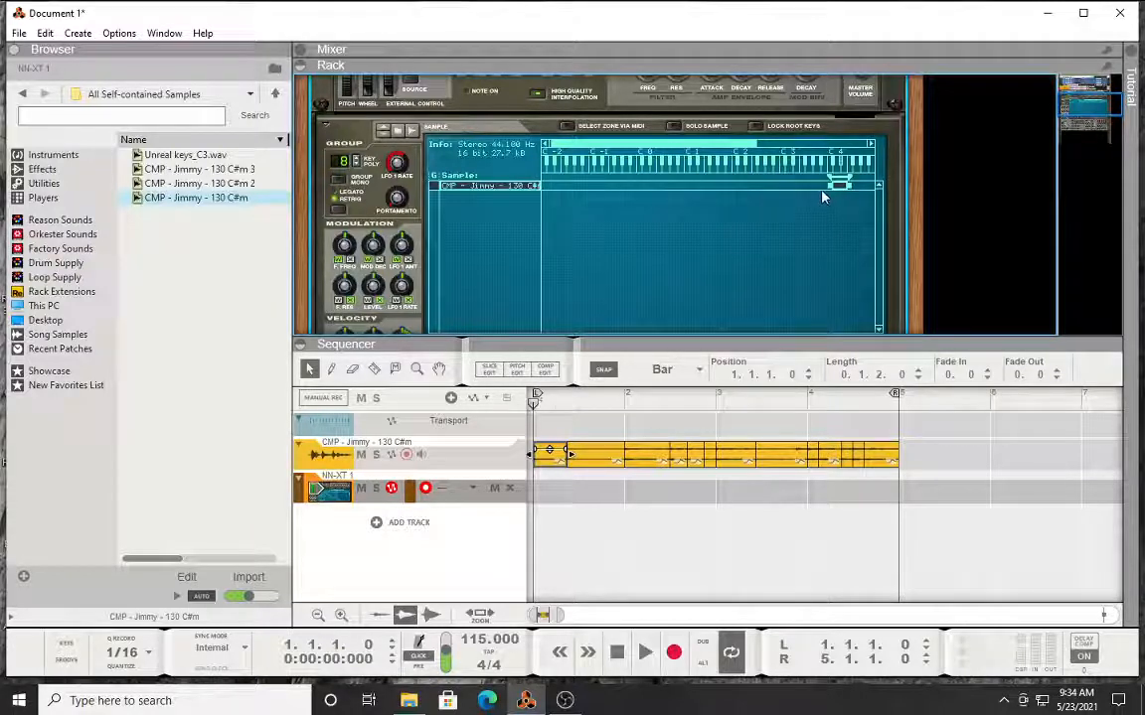
pyautogui.moveTo(830, 186); pyautogui.dragTo(823, 187)
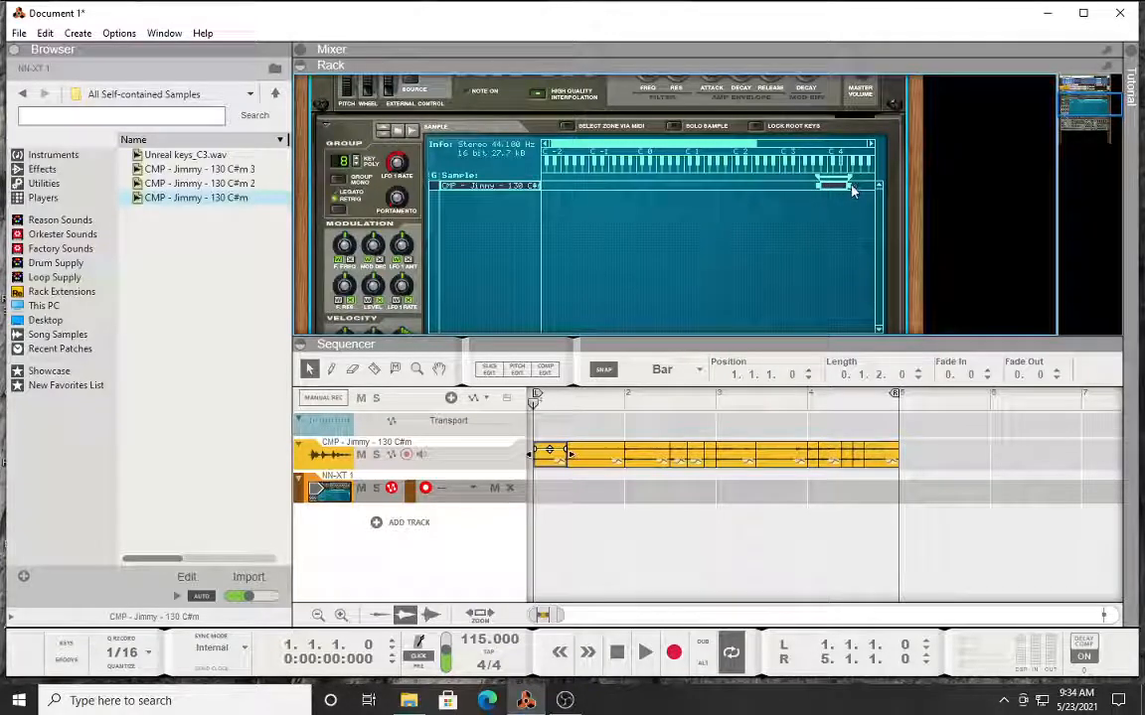
# Step: Shift the sample's key zone down and readjust its low end so it covers only a few keys around C3
pyautogui.moveTo(852, 191); pyautogui.dragTo(786, 192)
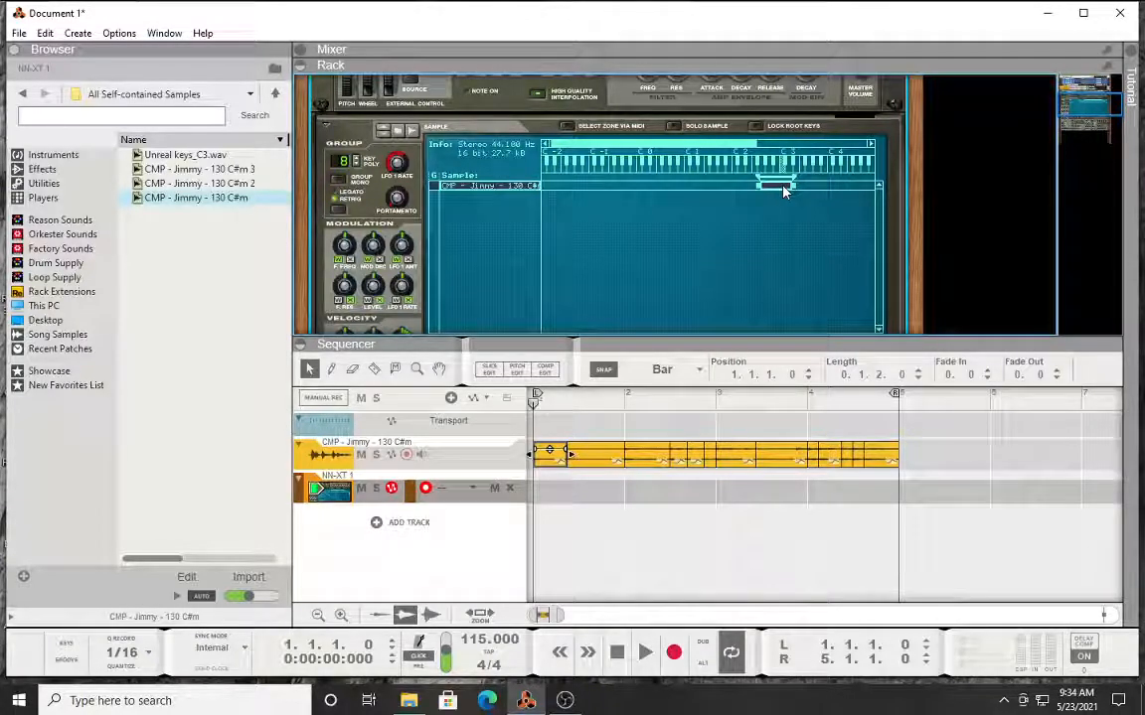
pyautogui.moveTo(774, 187); pyautogui.dragTo(799, 193)
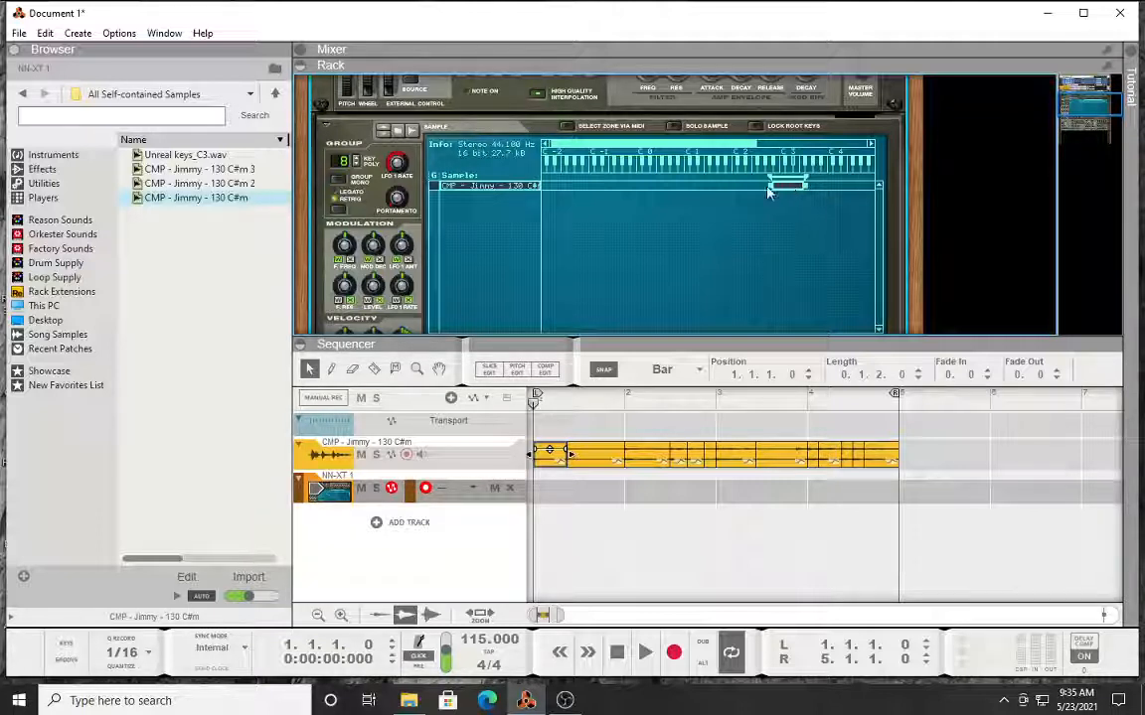
pyautogui.moveTo(771, 186); pyautogui.dragTo(456, 170)
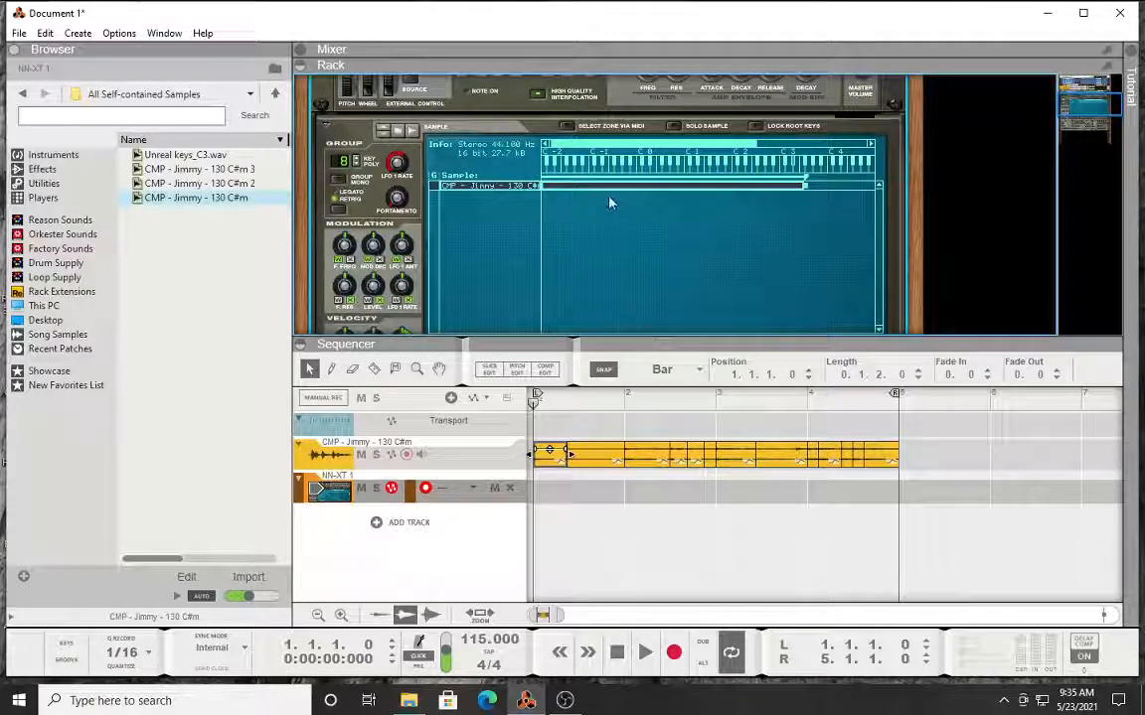
pyautogui.moveTo(569, 146); pyautogui.dragTo(779, 209)
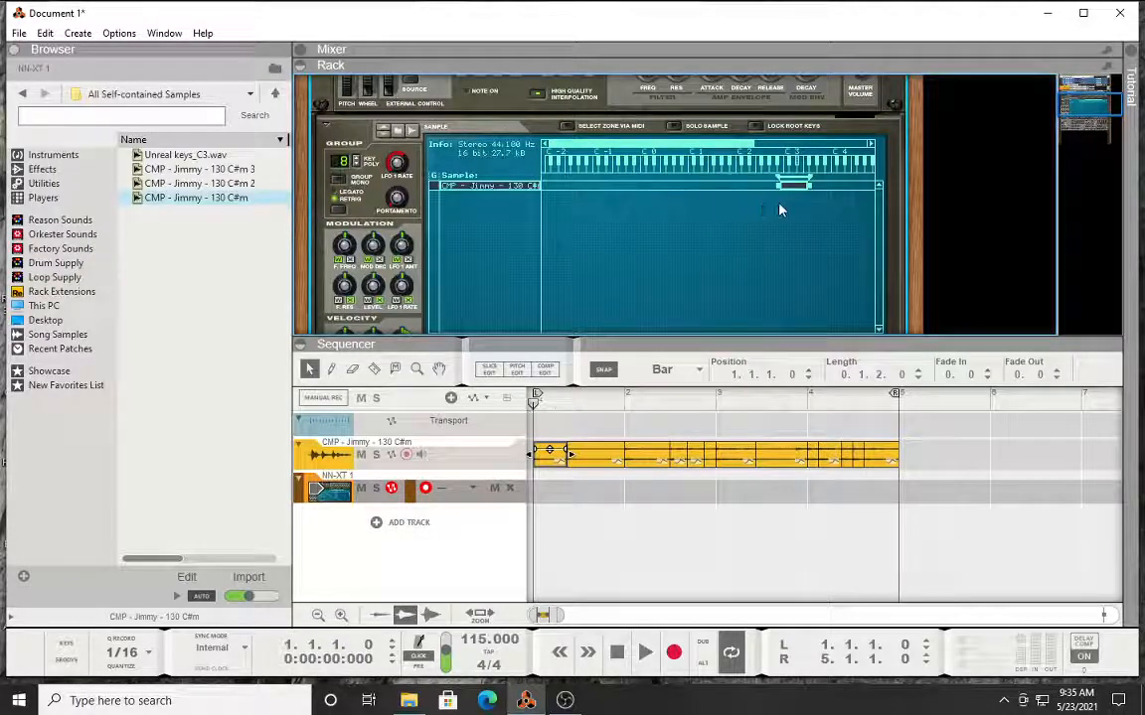
# Step: Add a new NN-XT zone and load the second bounced sample, CMP - Jimmy - 130 C#m 2, into the key map
pyautogui.click(237, 184)
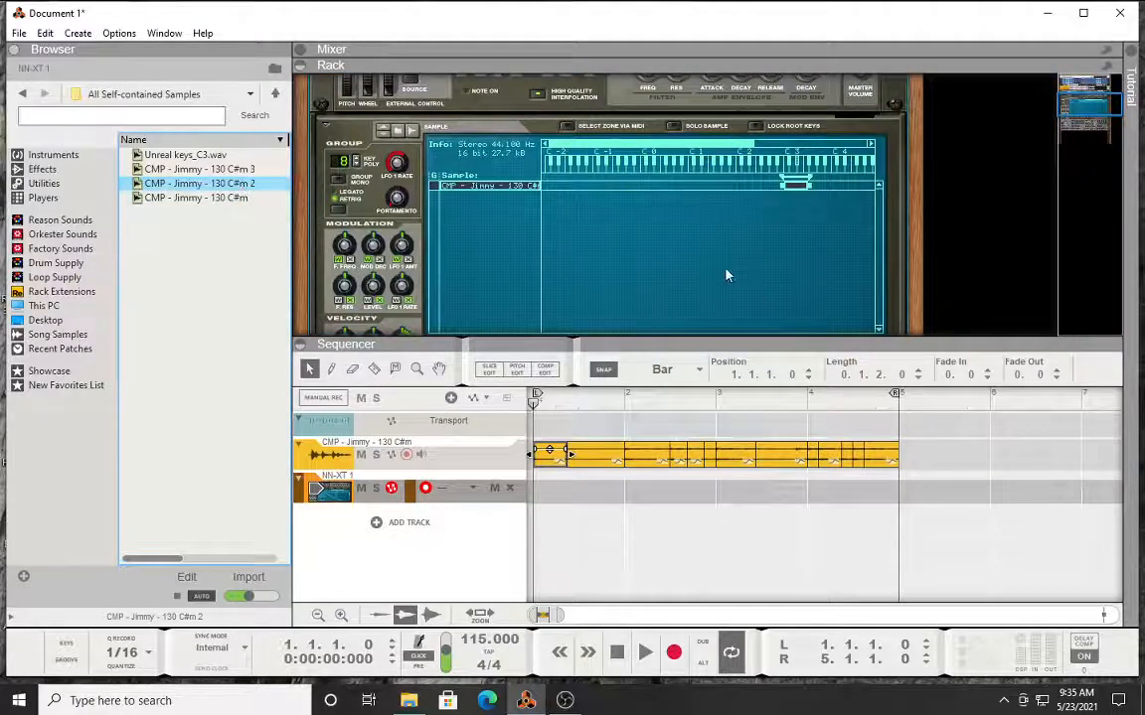
pyautogui.rightClick(695, 257)
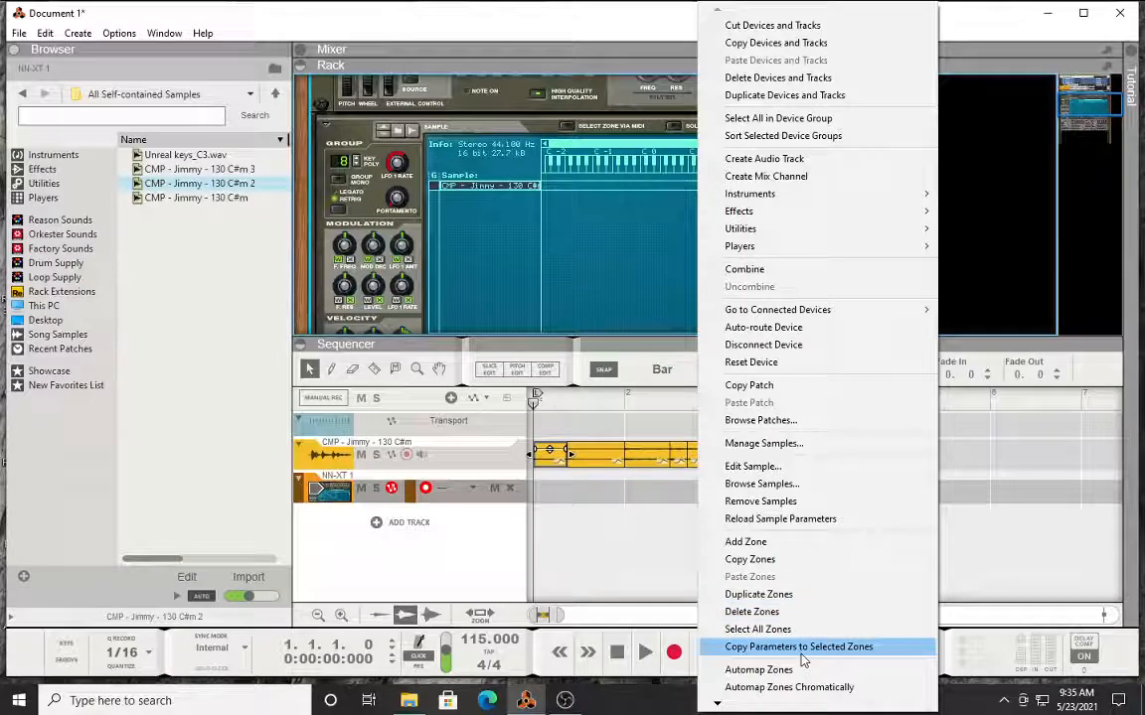
pyautogui.click(790, 543)
pyautogui.moveTo(198, 183); pyautogui.dragTo(784, 220)
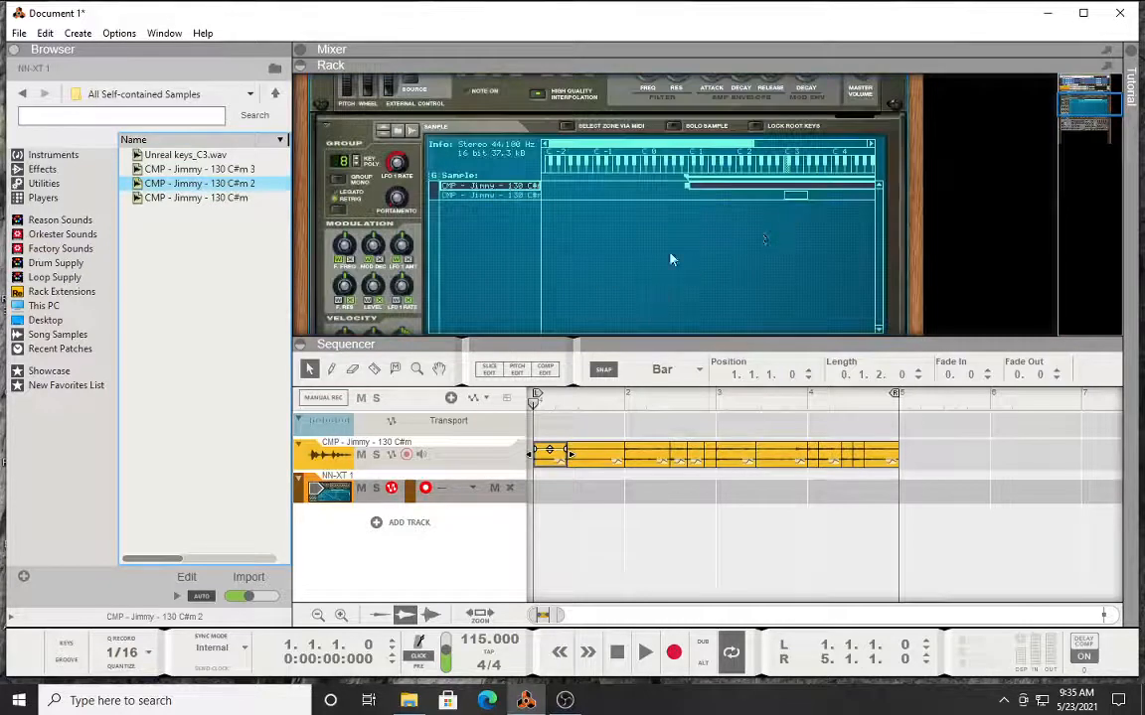
# Step: Narrow the second sample's key zone from both ends to a few keys directly above the first sample's zone
pyautogui.click(487, 195)
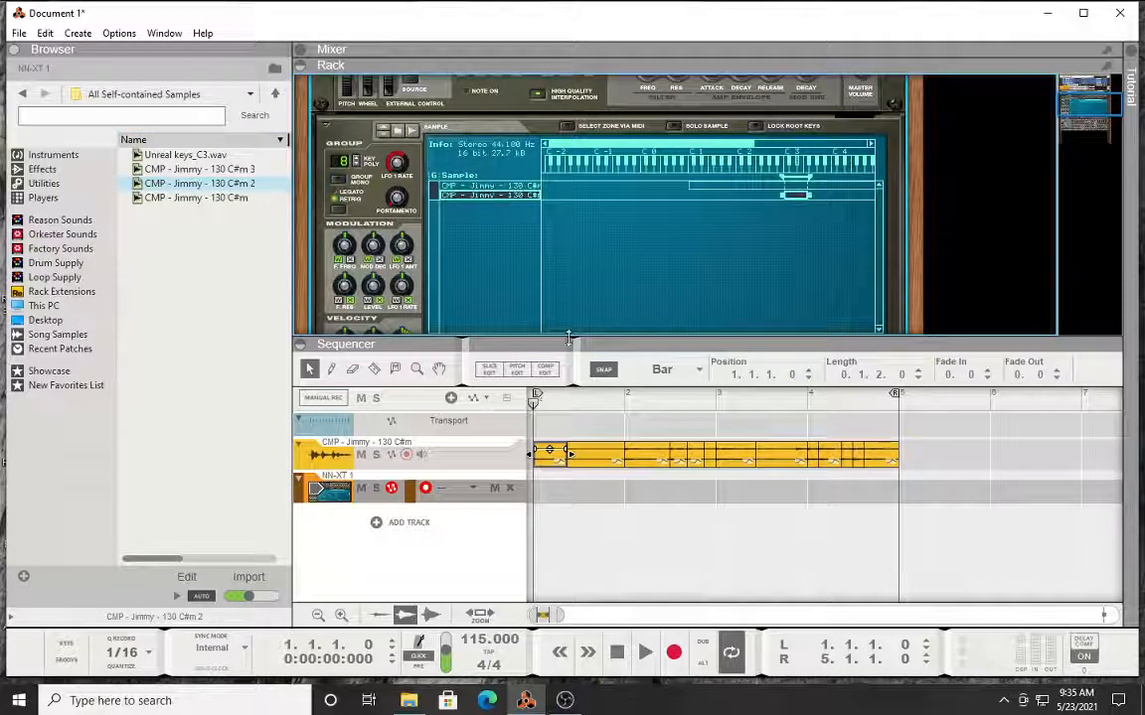
pyautogui.moveTo(662, 145); pyautogui.dragTo(752, 158)
pyautogui.click(696, 186)
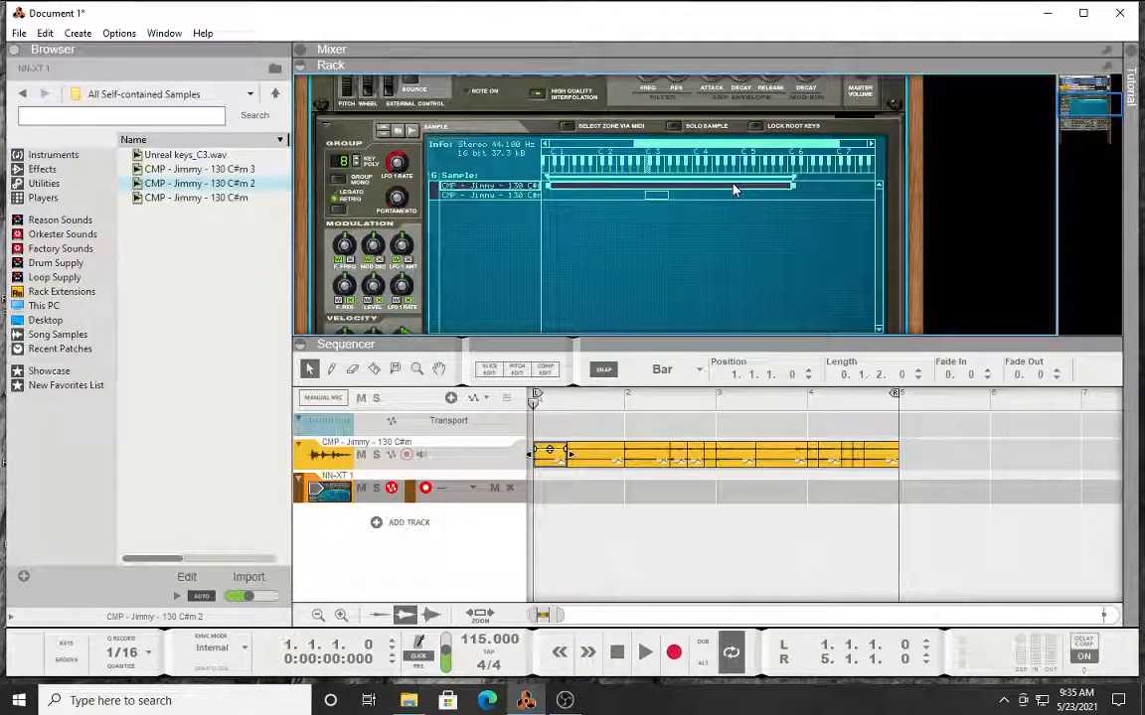
pyautogui.moveTo(786, 189); pyautogui.dragTo(659, 193)
pyautogui.moveTo(546, 186); pyautogui.dragTo(689, 193)
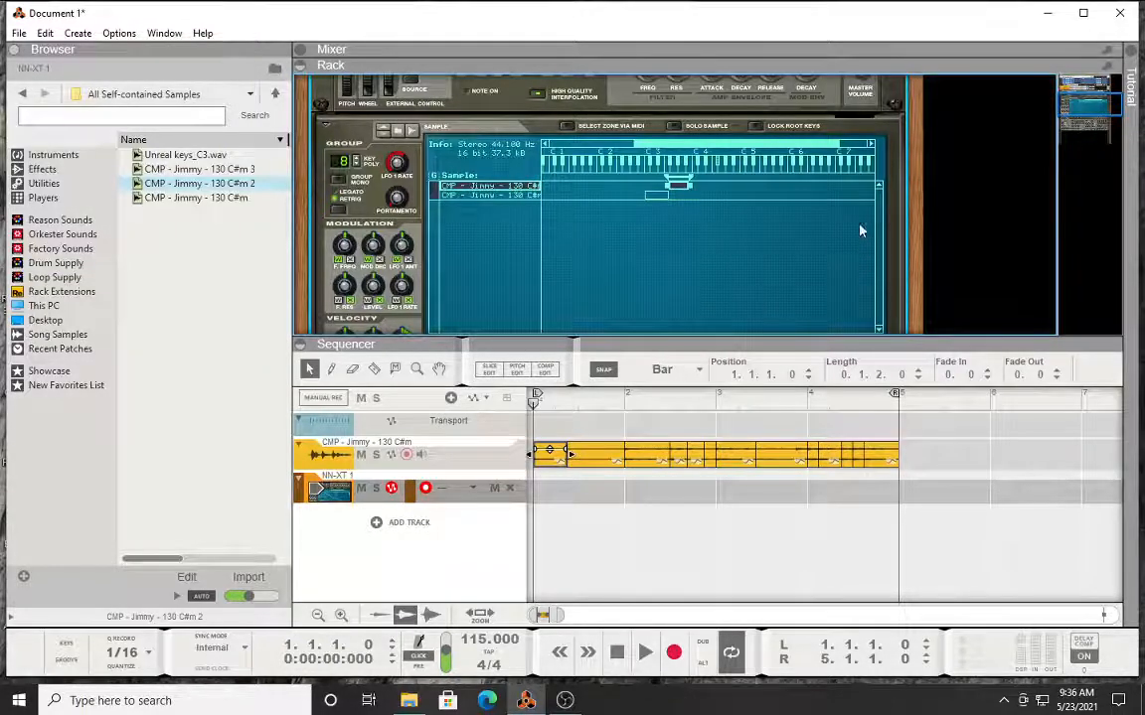
# Step: Delete both sample zones from the NN-XT's key map
pyautogui.scroll(3, 861, 230)
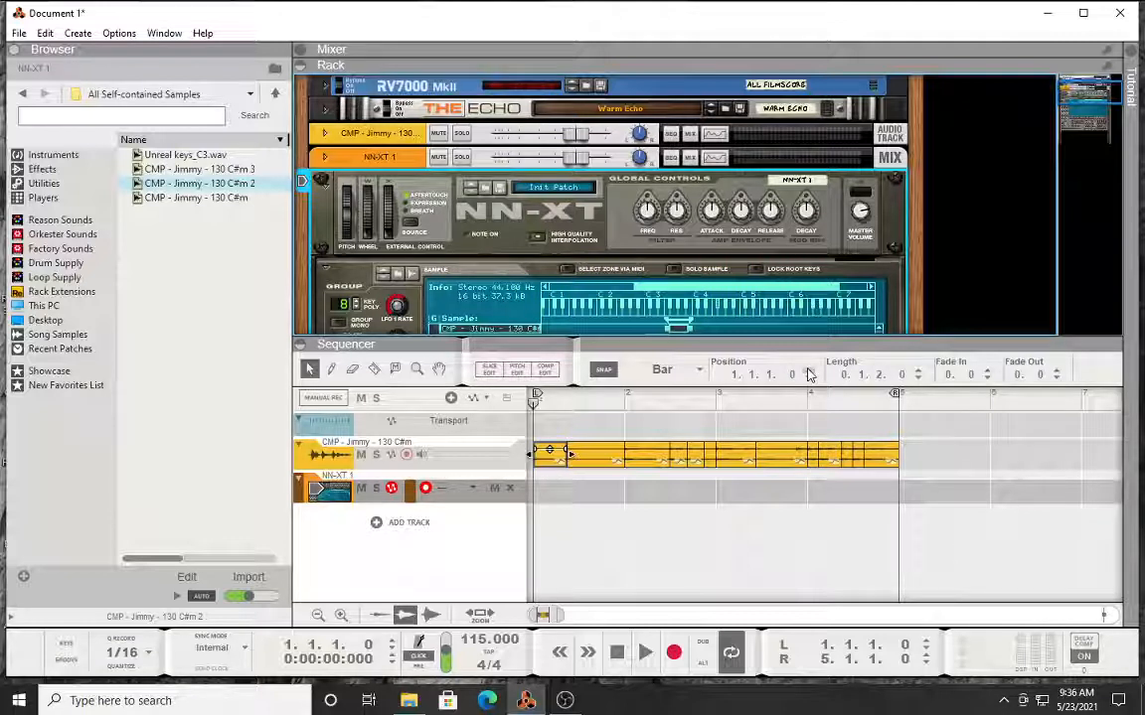
pyautogui.scroll(-2, 675, 270)
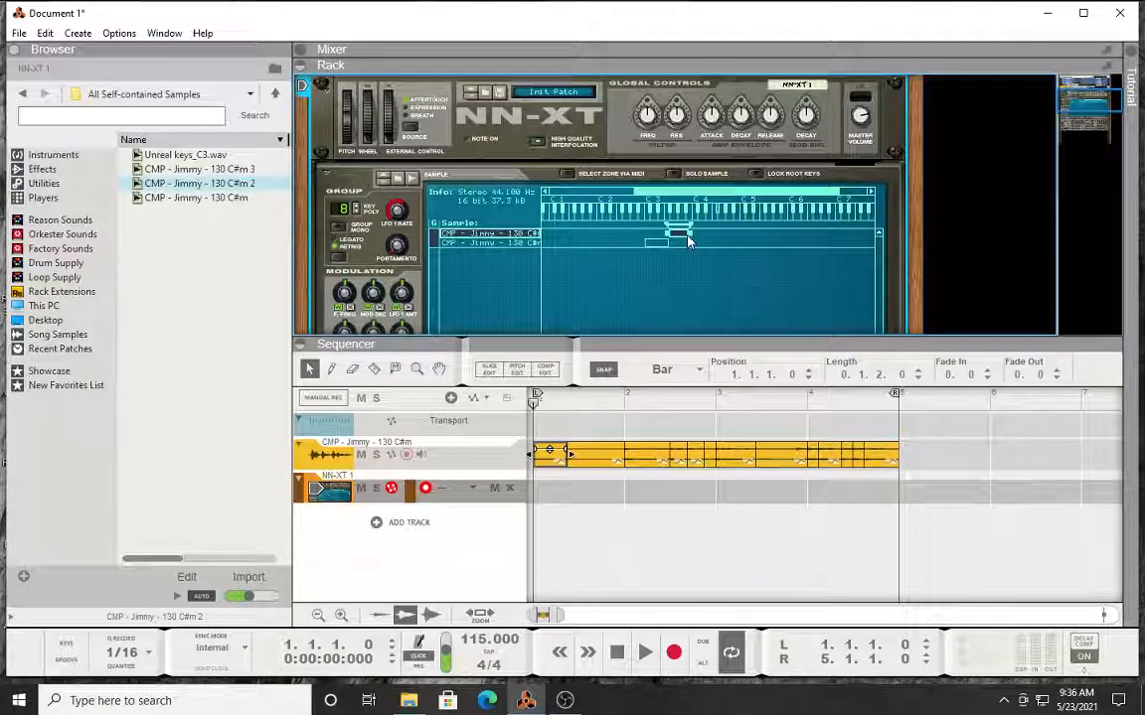
pyautogui.press('Delete')
pyautogui.click(663, 237)
pyautogui.press('Delete')
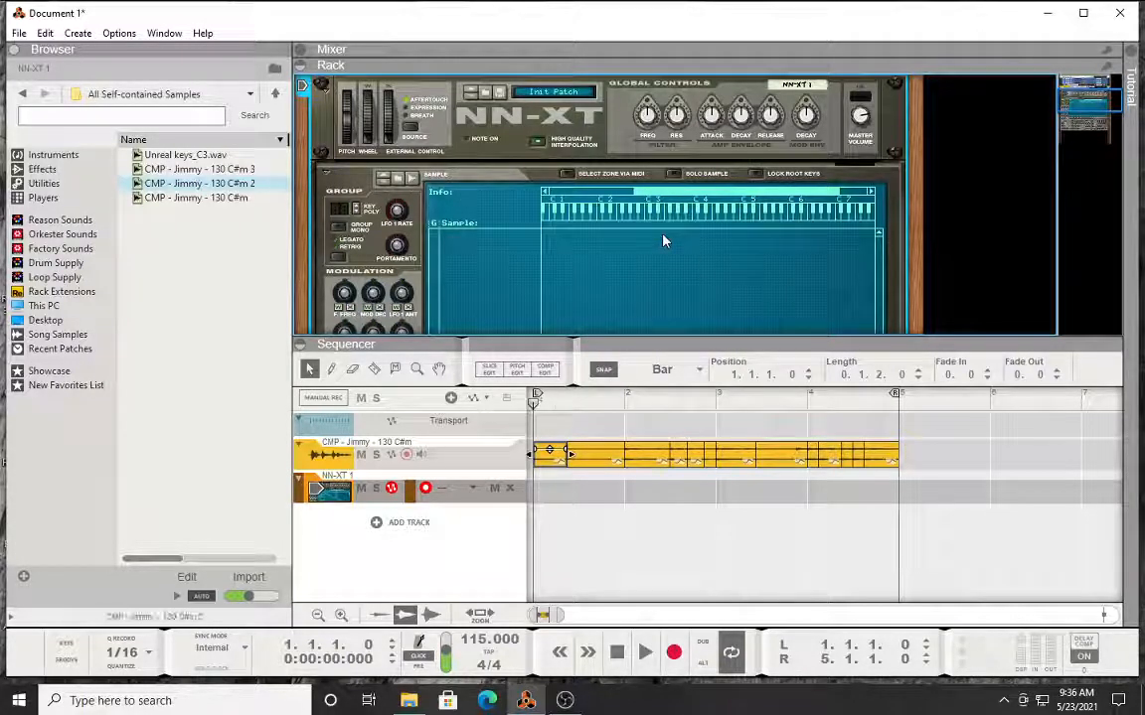
# Step: Move every chop after the first one to start at 5.2.3 and play back the isolated first chop
pyautogui.moveTo(961, 457); pyautogui.dragTo(591, 455)
pyautogui.moveTo(734, 460); pyautogui.dragTo(904, 455)
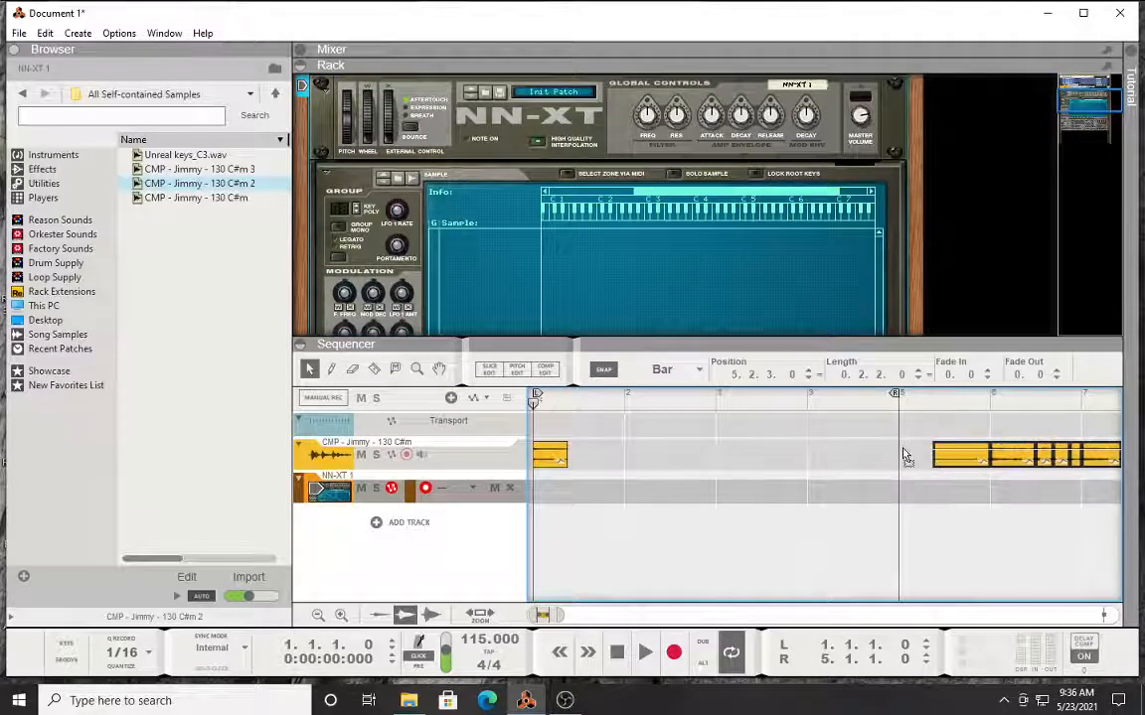
pyautogui.click(561, 455)
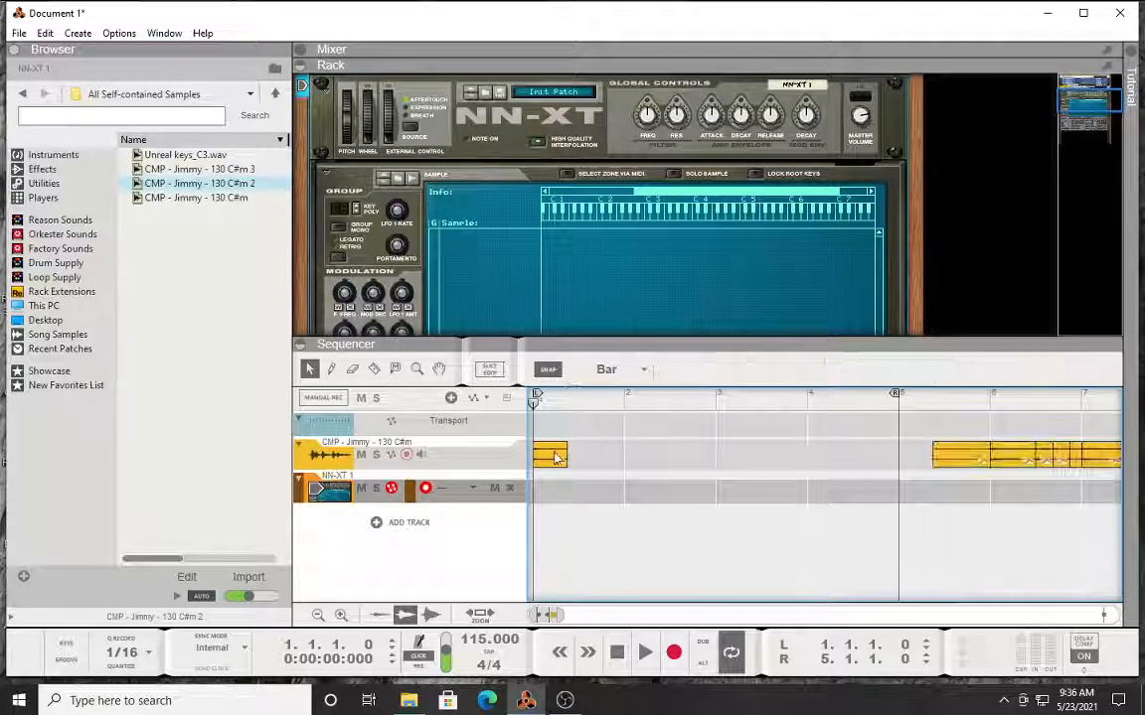
pyautogui.press('space')
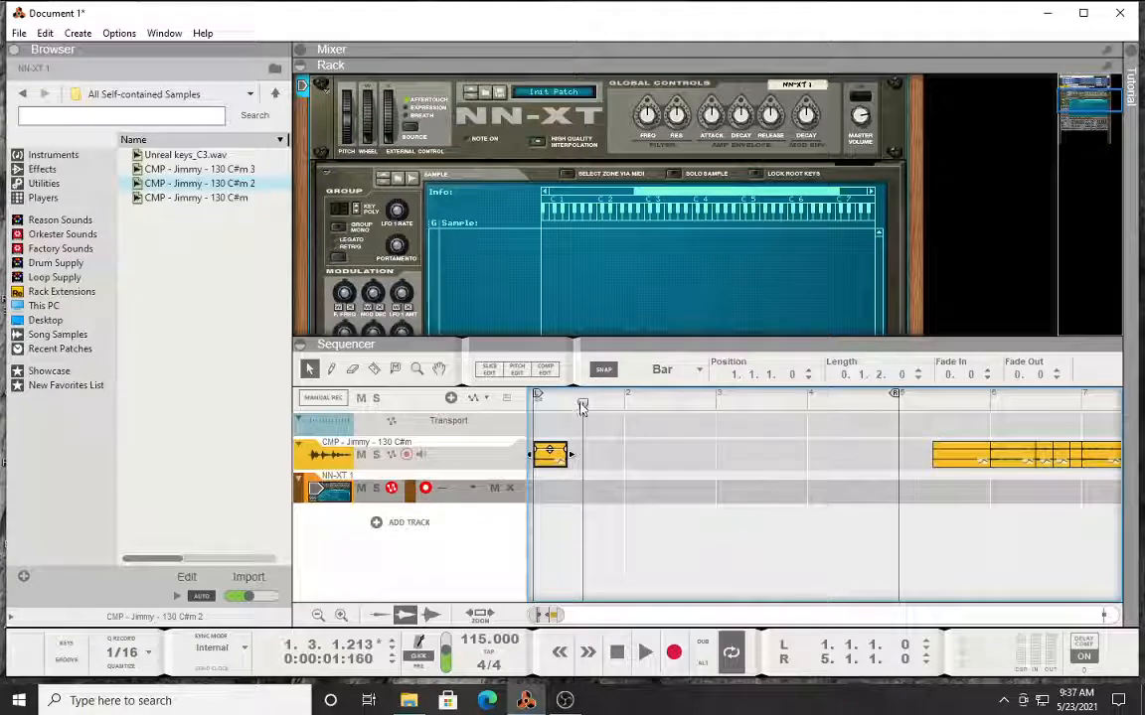
pyautogui.moveTo(582, 407); pyautogui.dragTo(532, 405)
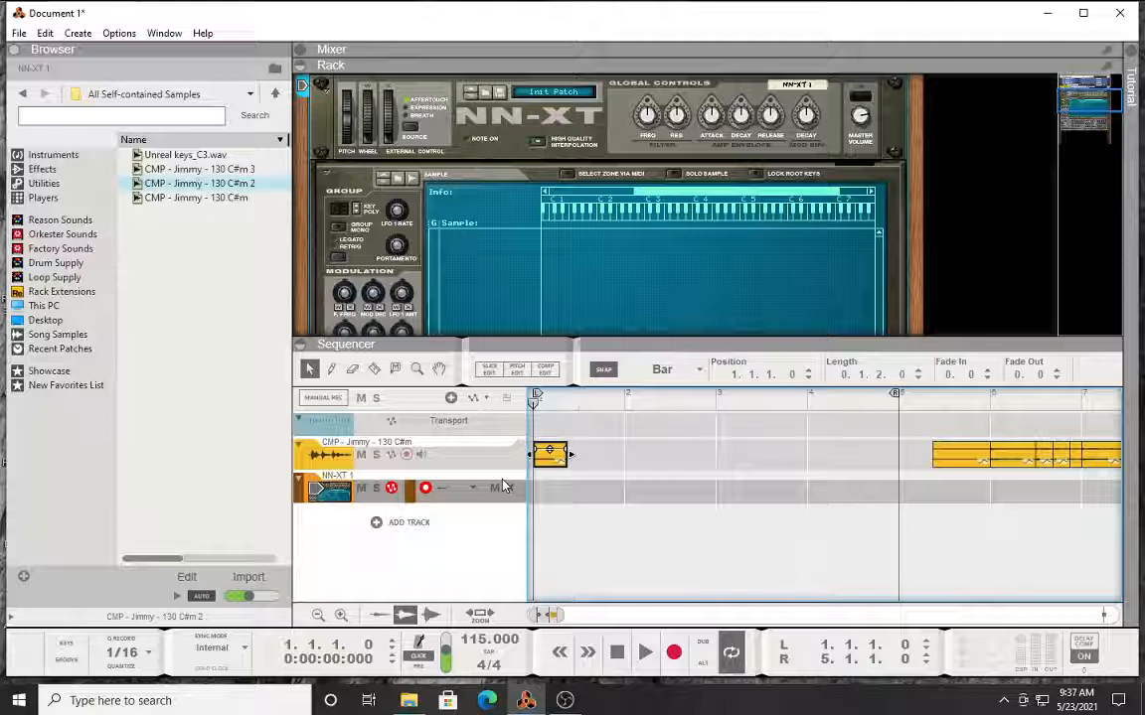
pyautogui.press('space')
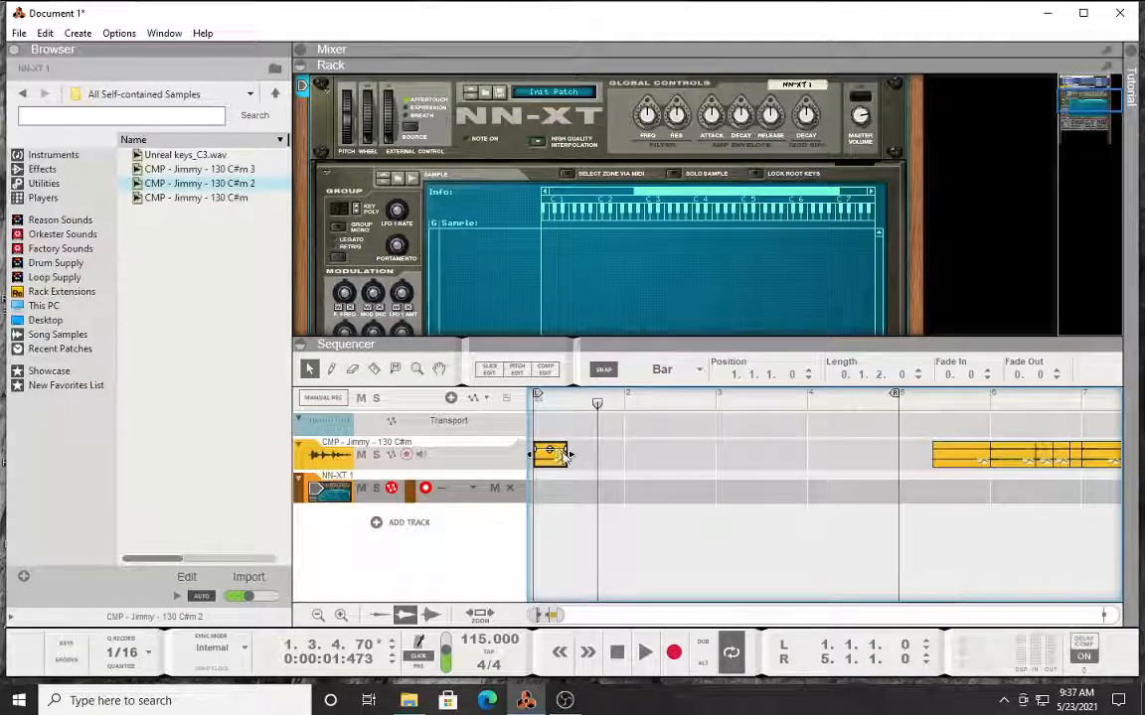
# Step: Lengthen the first audio clip to one full bar and play it back from the start
pyautogui.moveTo(566, 454); pyautogui.dragTo(603, 444)
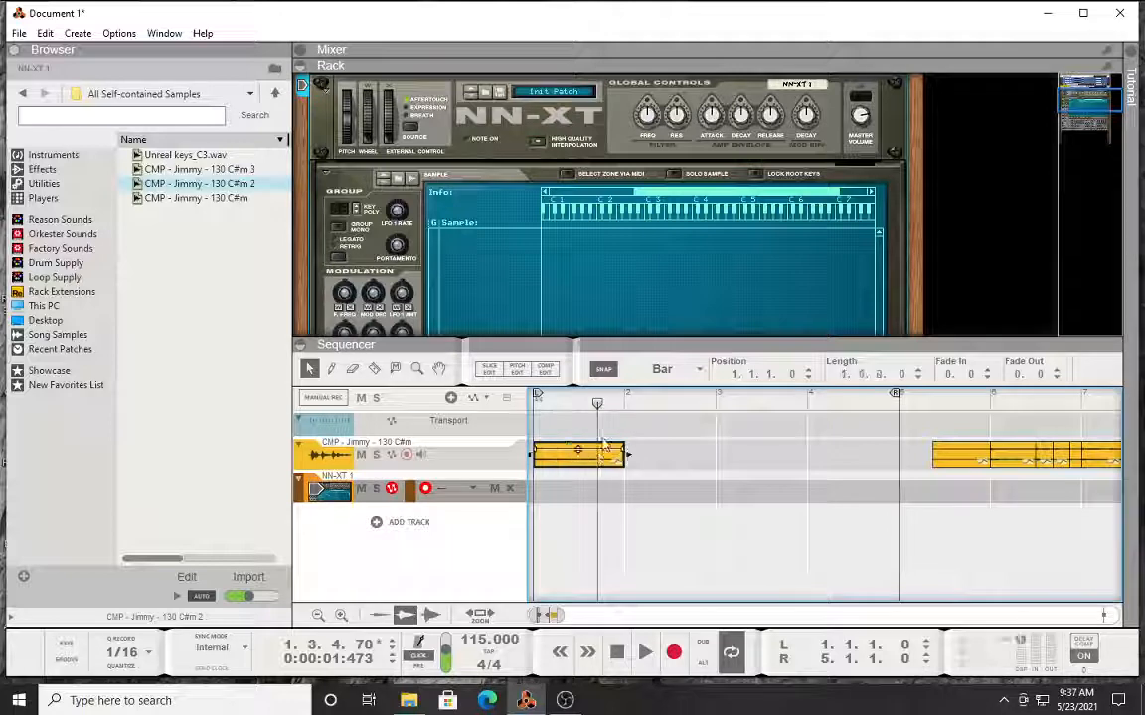
pyautogui.click(535, 407)
pyautogui.press('space')
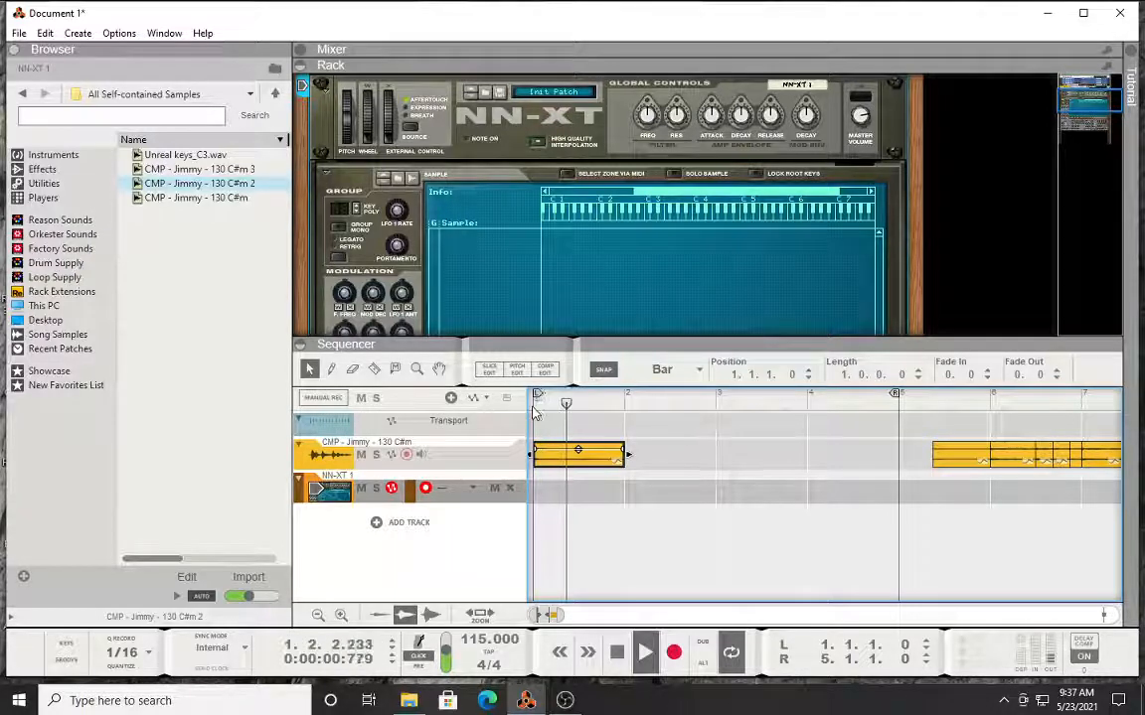
pyautogui.press('space')
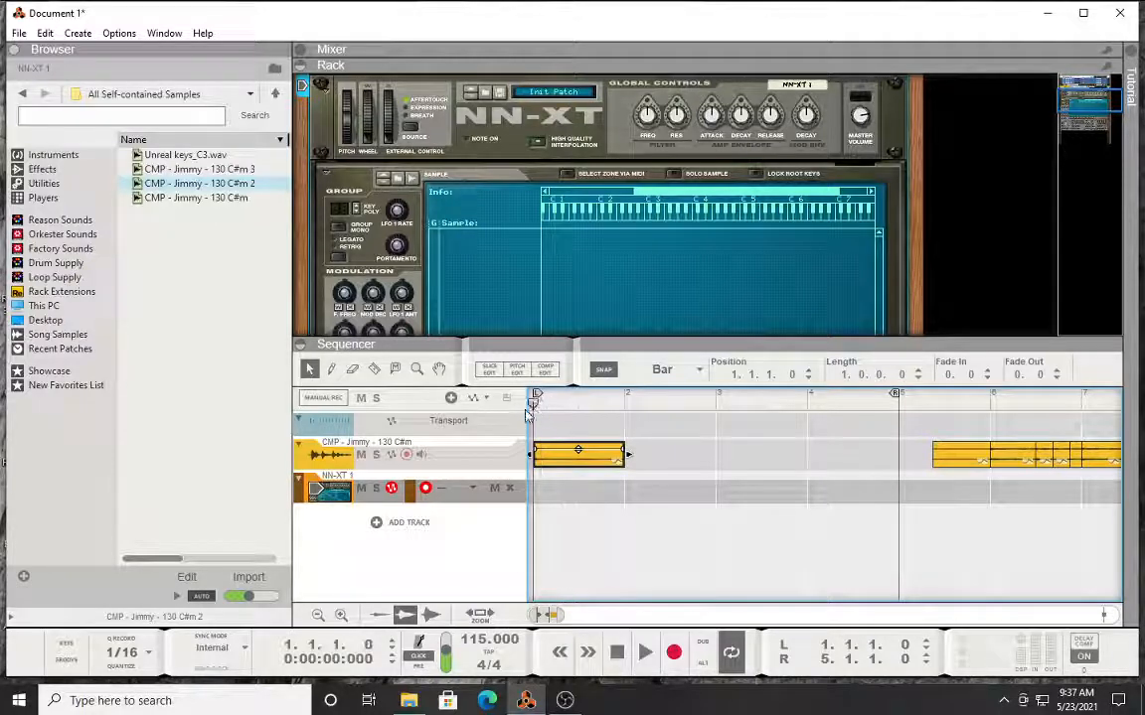
# Step: Bounce the lengthened one-bar clip to a new sample
pyautogui.rightClick(556, 454)
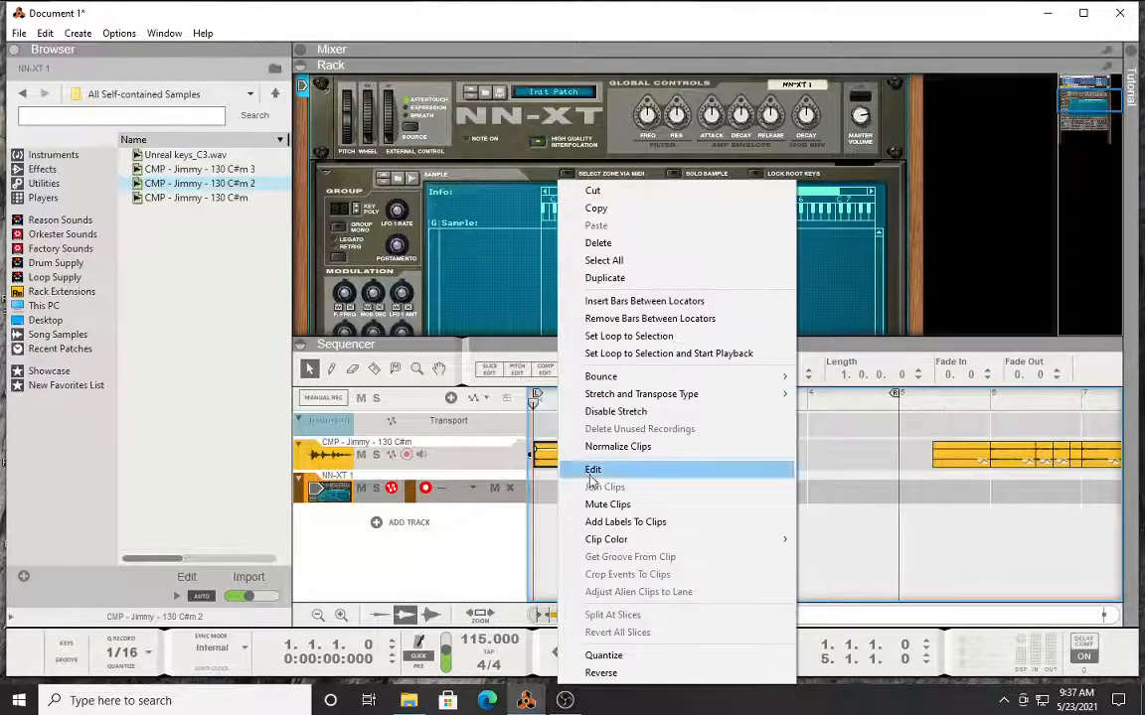
pyautogui.moveTo(636, 378)
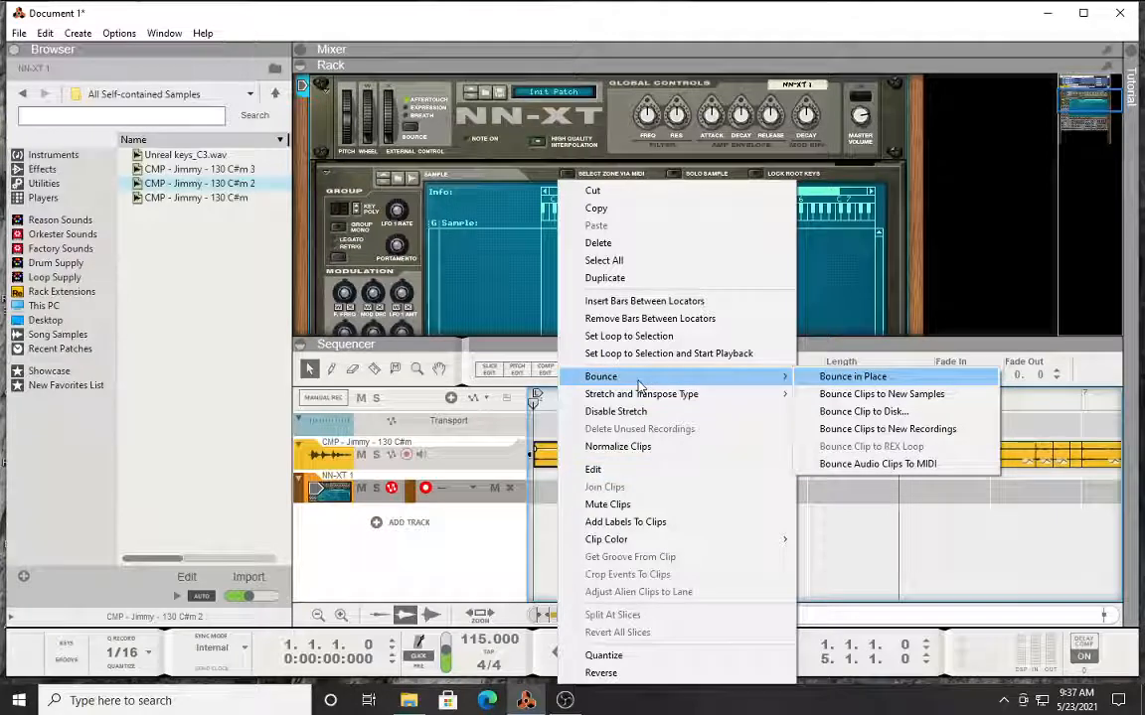
pyautogui.click(869, 395)
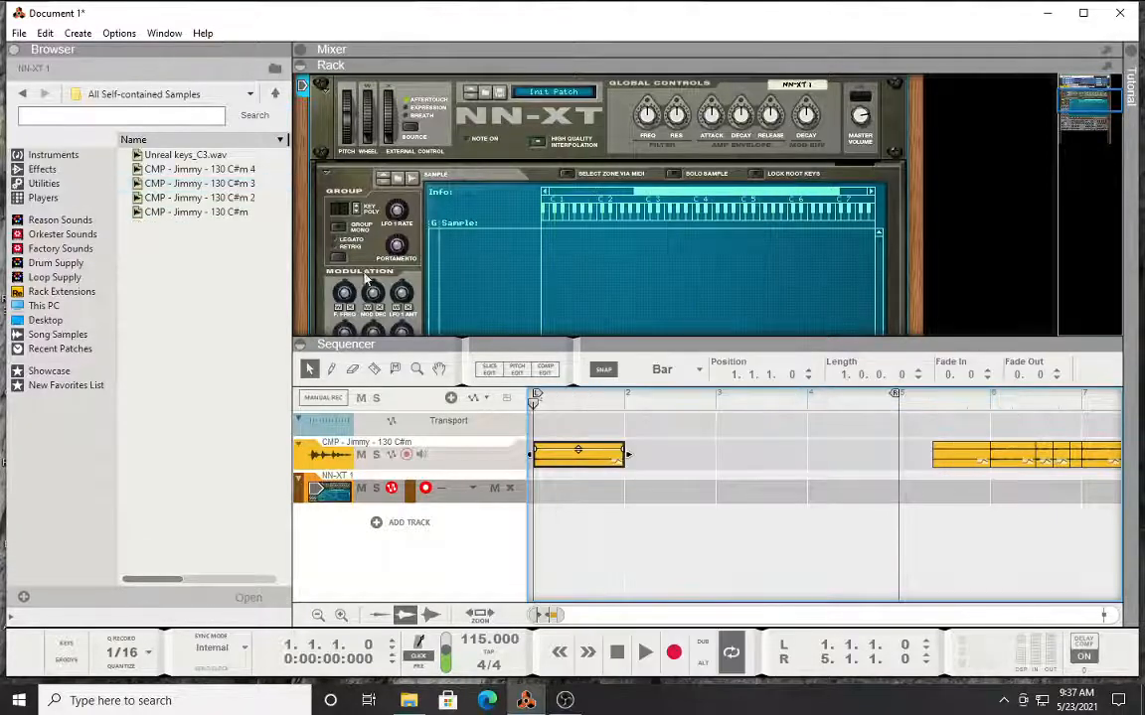
# Step: Audition the bounced samples and load CMP - Jimmy - 130 C#m 4 into the NN-XT's key map
pyautogui.click(228, 213)
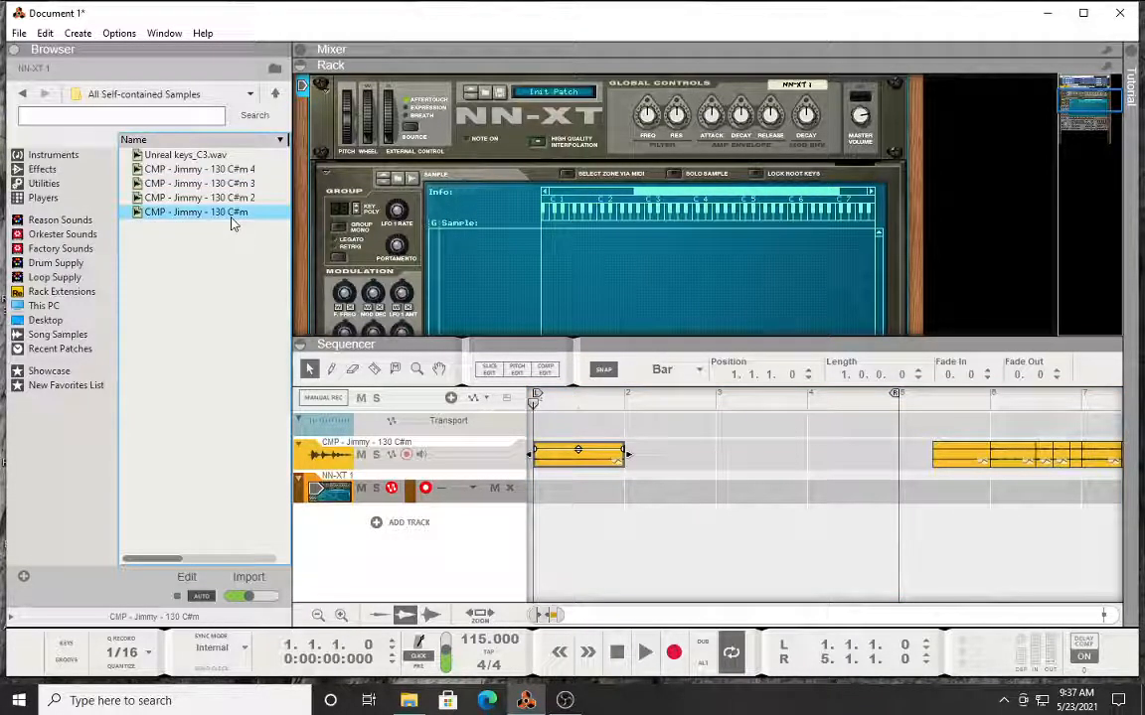
pyautogui.click(233, 199)
pyautogui.click(237, 170)
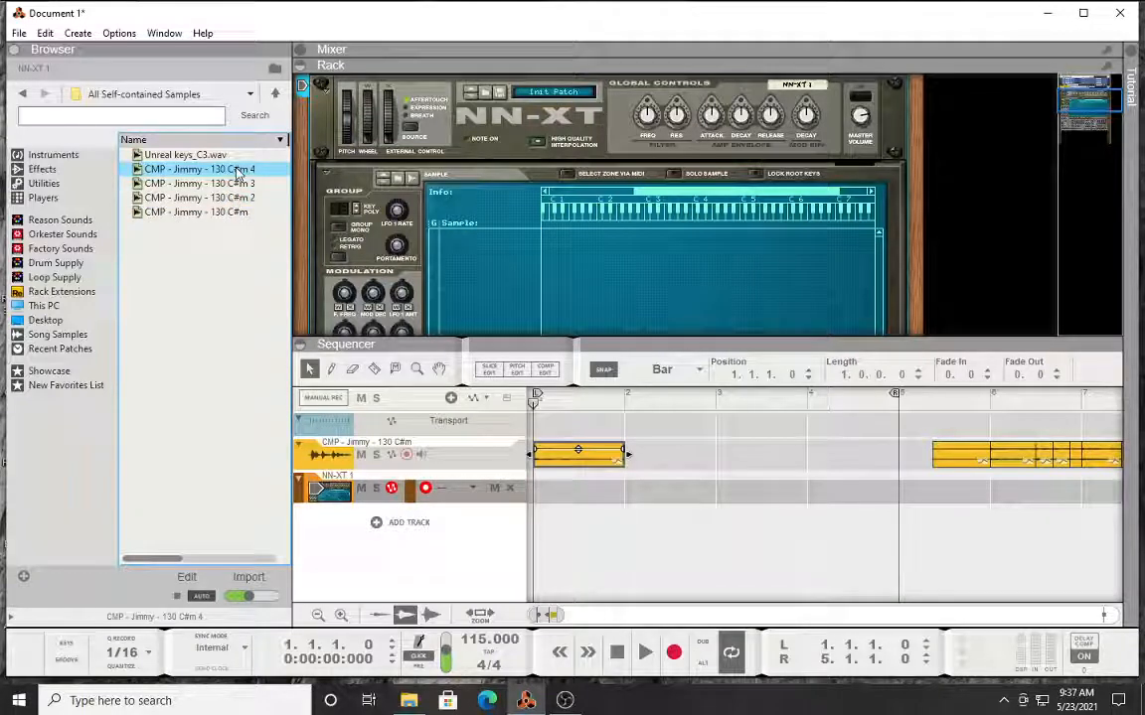
pyautogui.moveTo(237, 170); pyautogui.dragTo(645, 247)
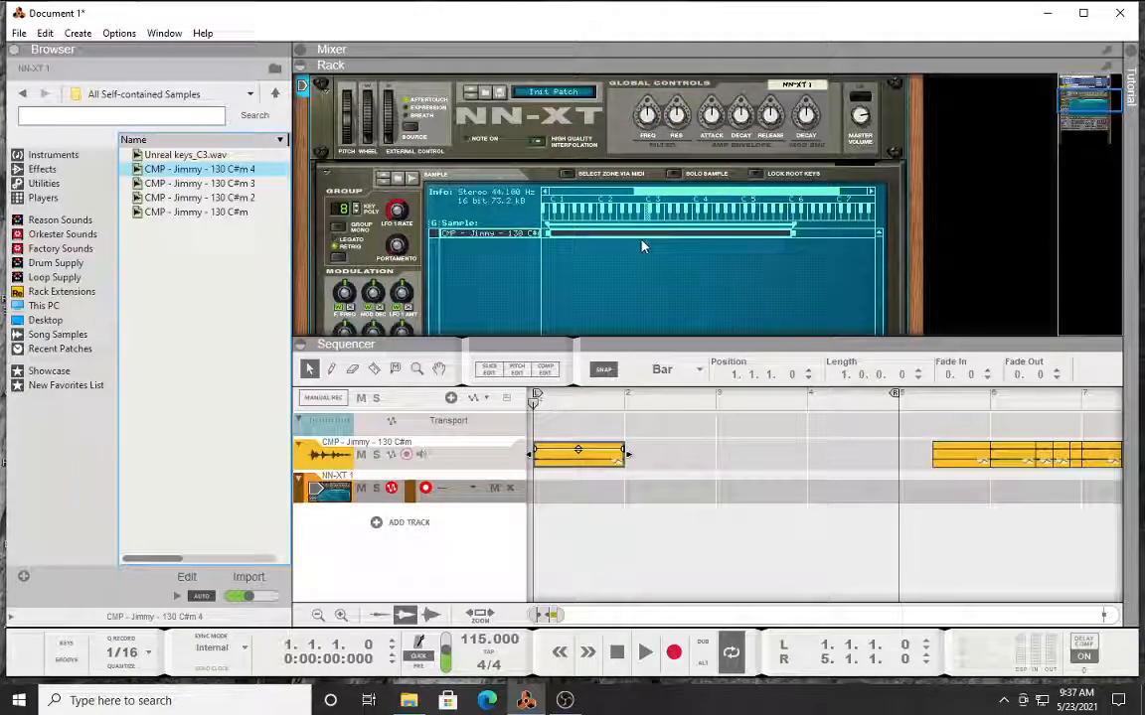
# Step: Open CMP - Jimmy - 130 C#m 4 in the sample editor and normalize it, keeping the sample start at the beginning
pyautogui.rightClick(644, 246)
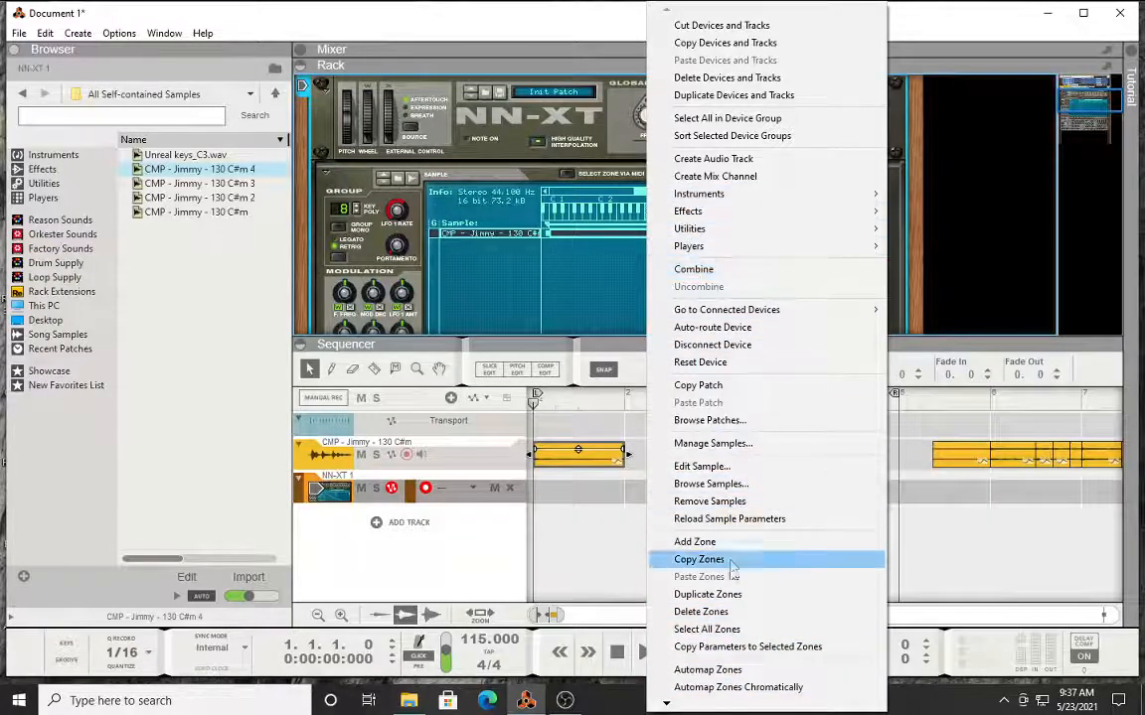
pyautogui.click(740, 467)
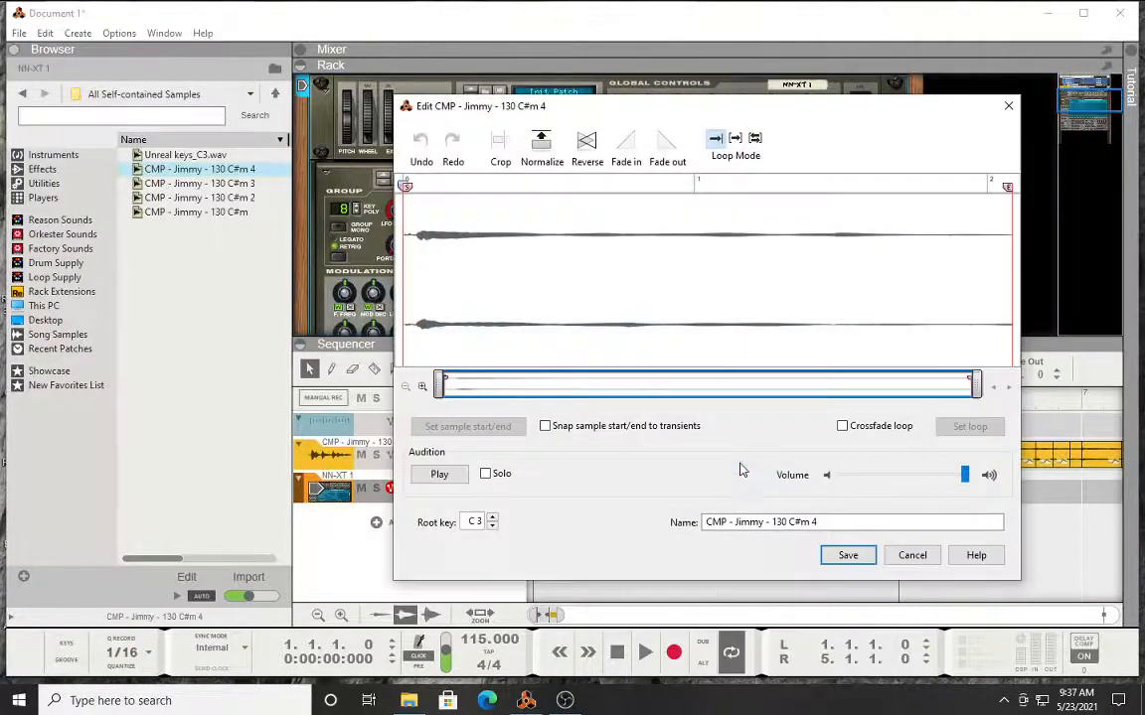
pyautogui.click(541, 147)
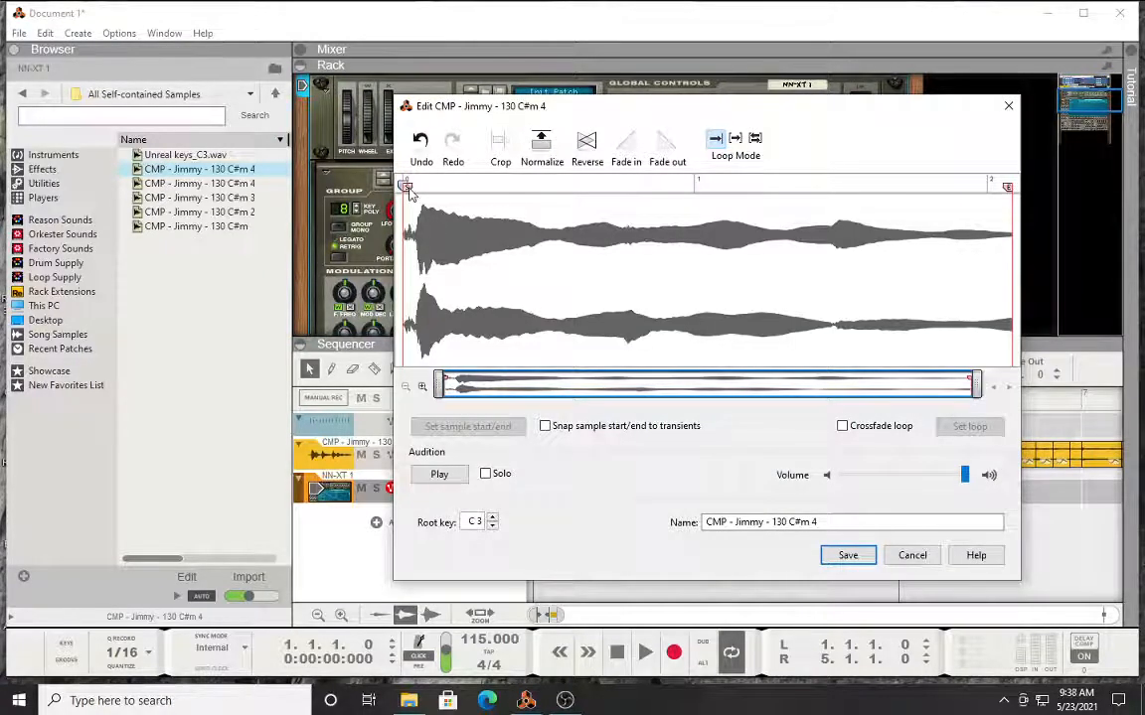
pyautogui.moveTo(408, 189)
pyautogui.mouseDown()
pyautogui.moveTo(420, 192)
pyautogui.moveTo(406, 188)
pyautogui.mouseUp()
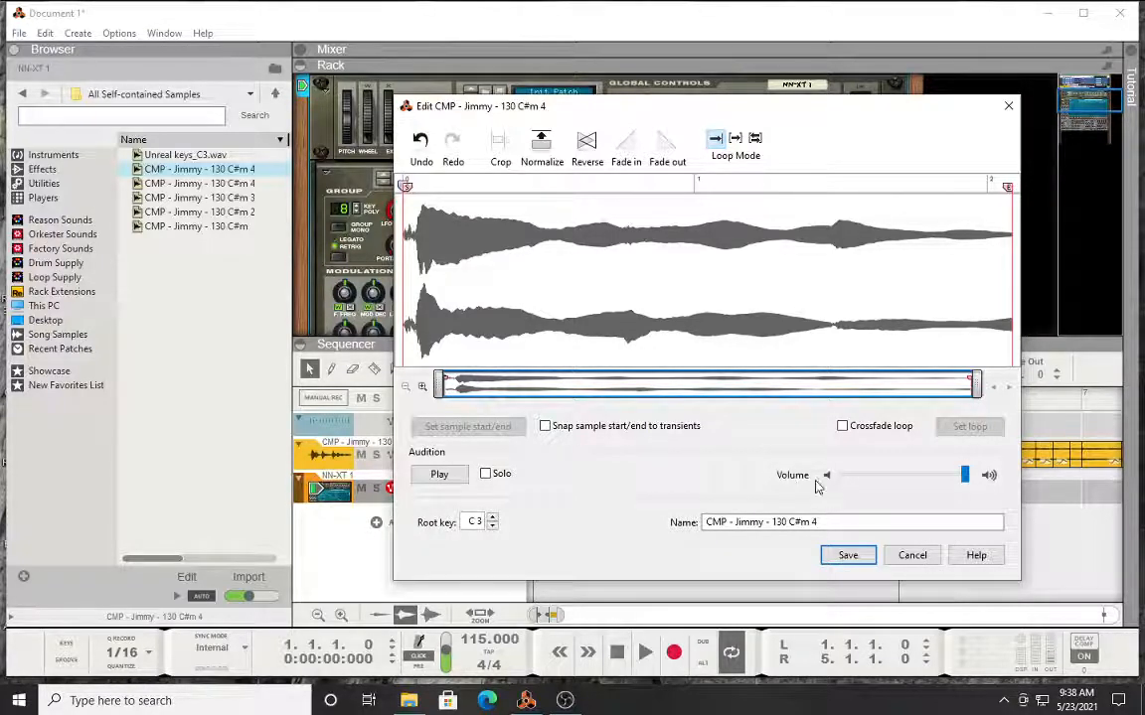
# Step: Audition the sample with forward looping and crossfade loop enabled, setting the loop from about 0.5 s to just under 2 s
pyautogui.click(735, 139)
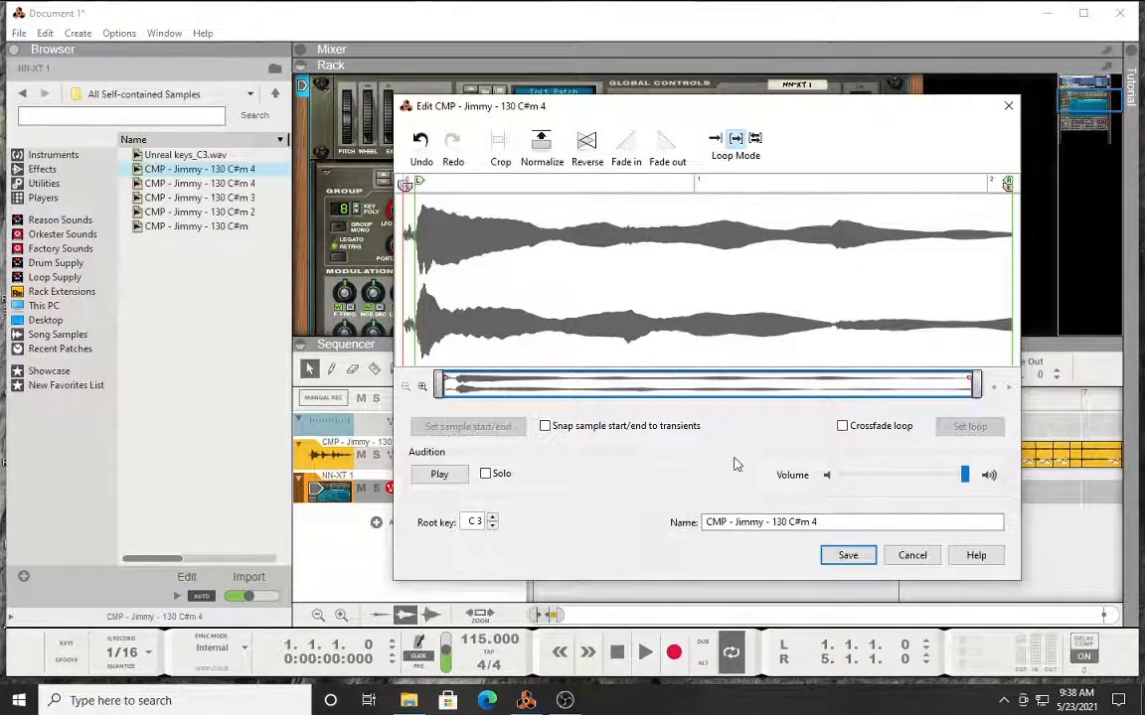
pyautogui.click(433, 475)
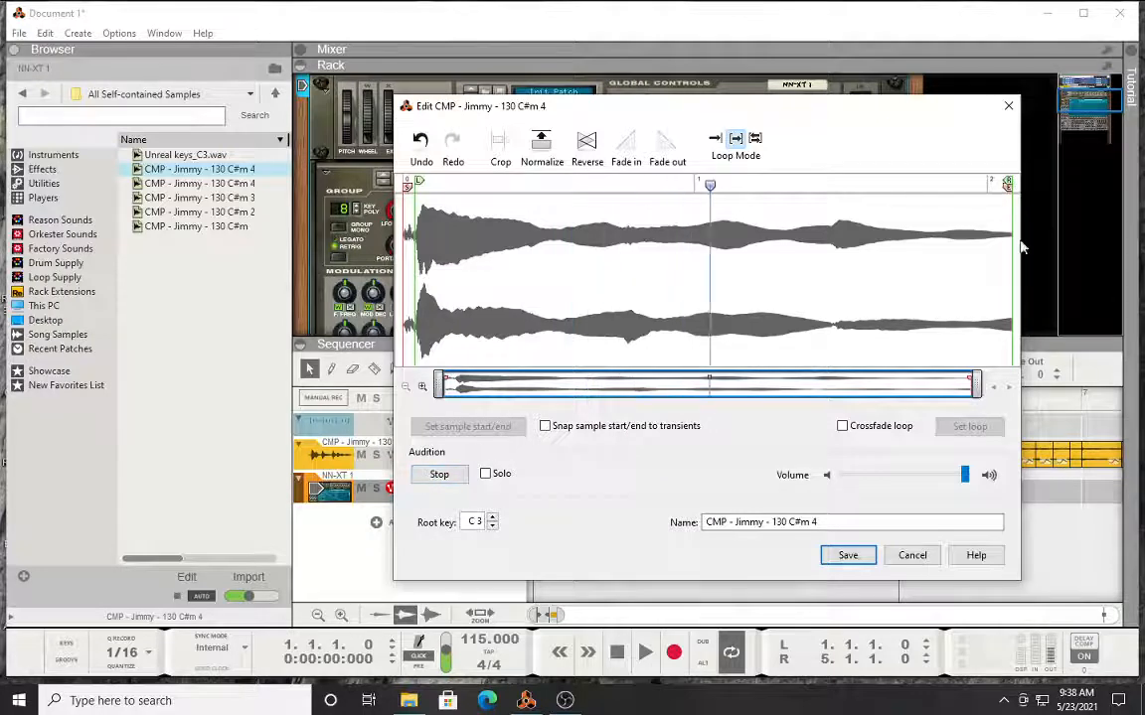
pyautogui.click(842, 428)
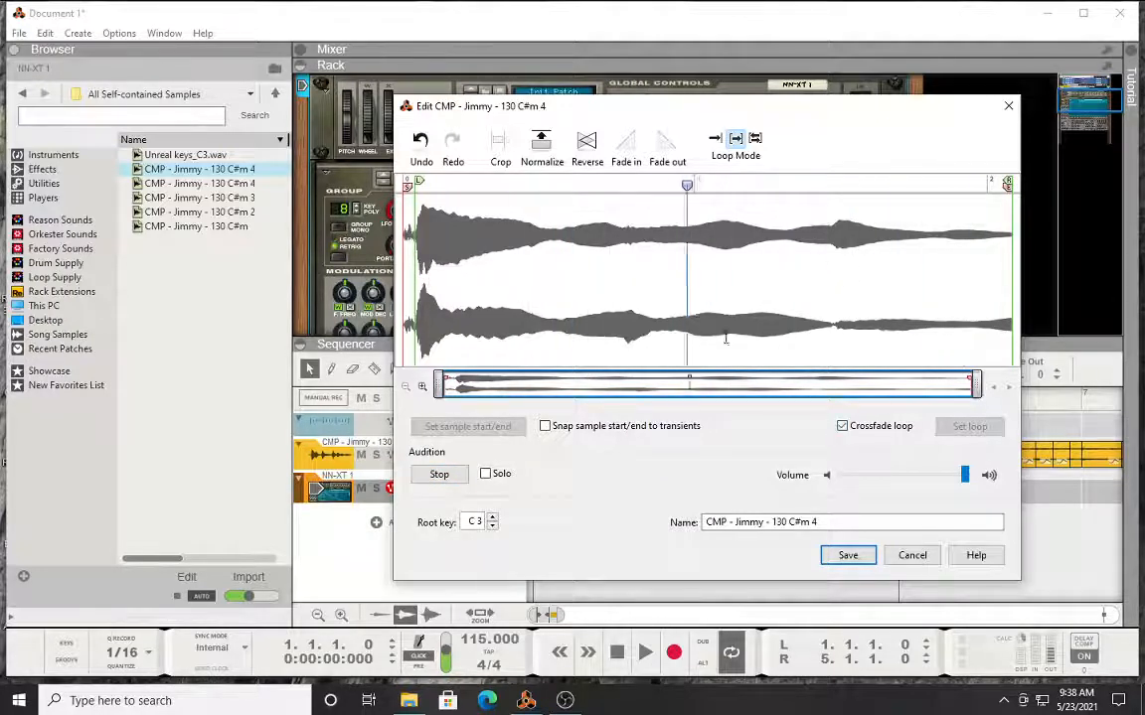
pyautogui.moveTo(419, 183); pyautogui.dragTo(711, 184)
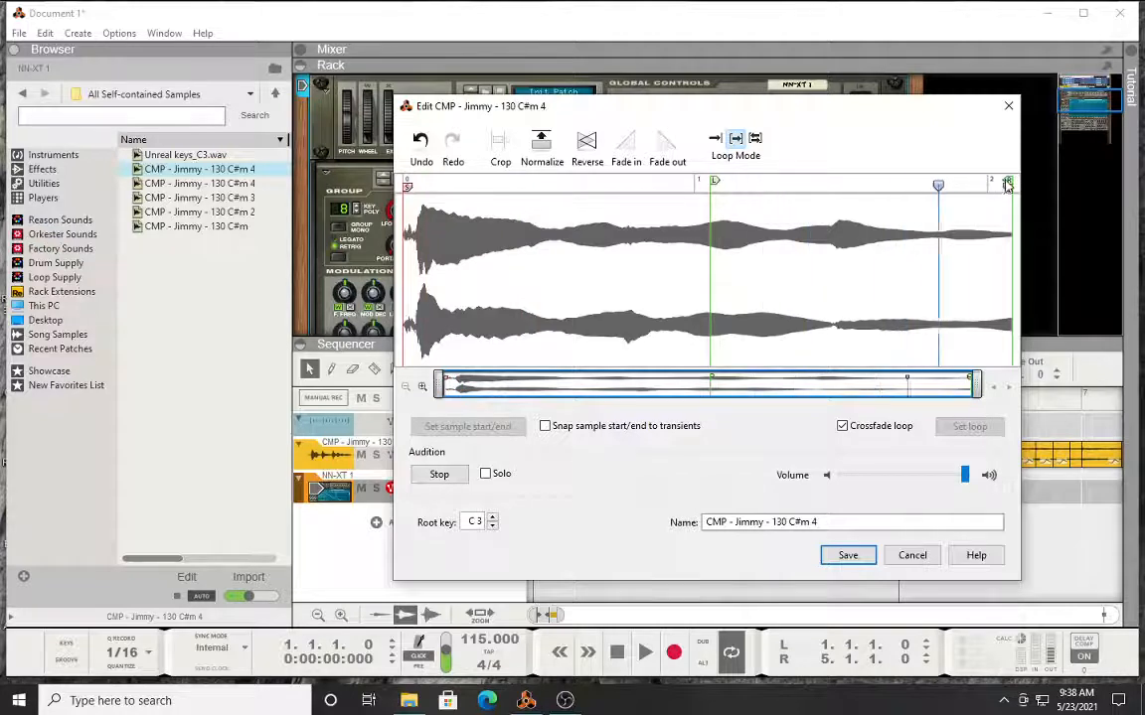
pyautogui.moveTo(1006, 184); pyautogui.dragTo(975, 192)
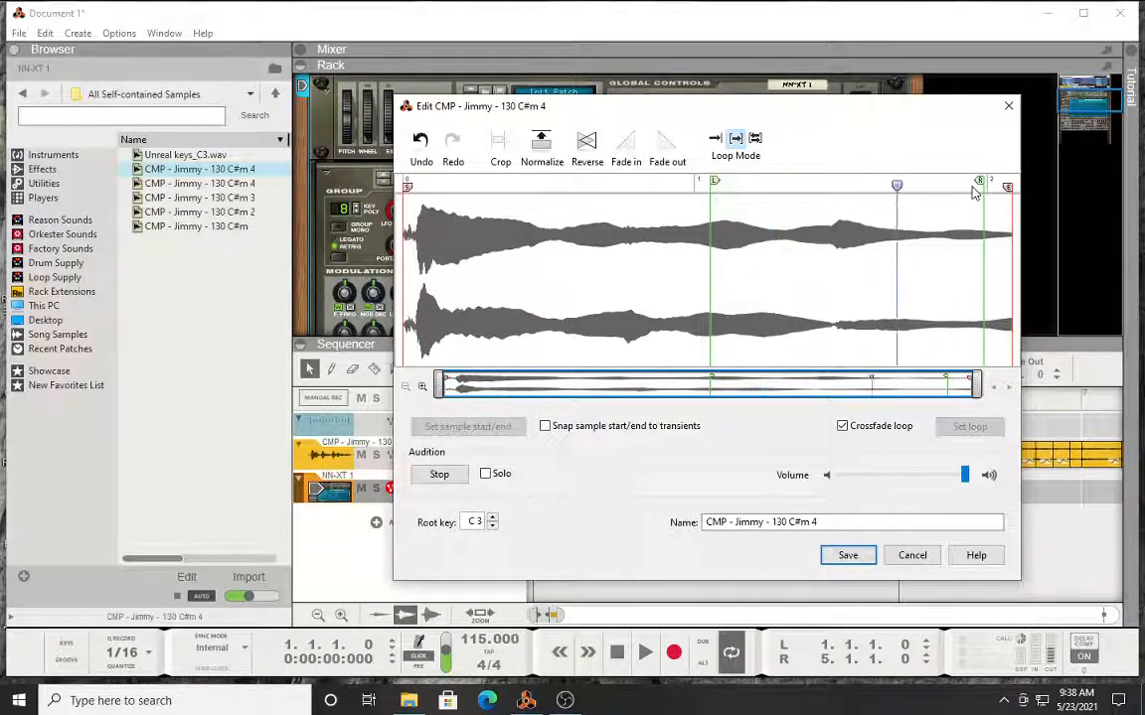
pyautogui.moveTo(717, 187)
pyautogui.mouseDown()
pyautogui.moveTo(502, 186)
pyautogui.moveTo(557, 188)
pyautogui.mouseUp()
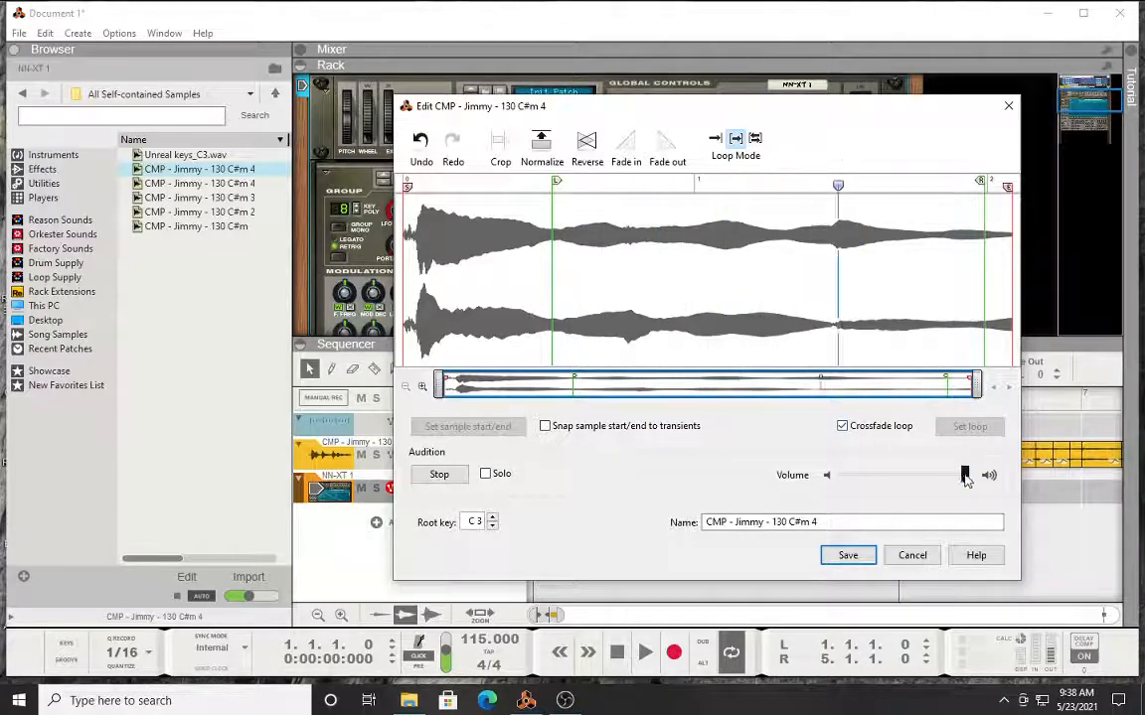
# Step: Lower the audition volume to about half and save the edited sample
pyautogui.moveTo(965, 475); pyautogui.dragTo(898, 459)
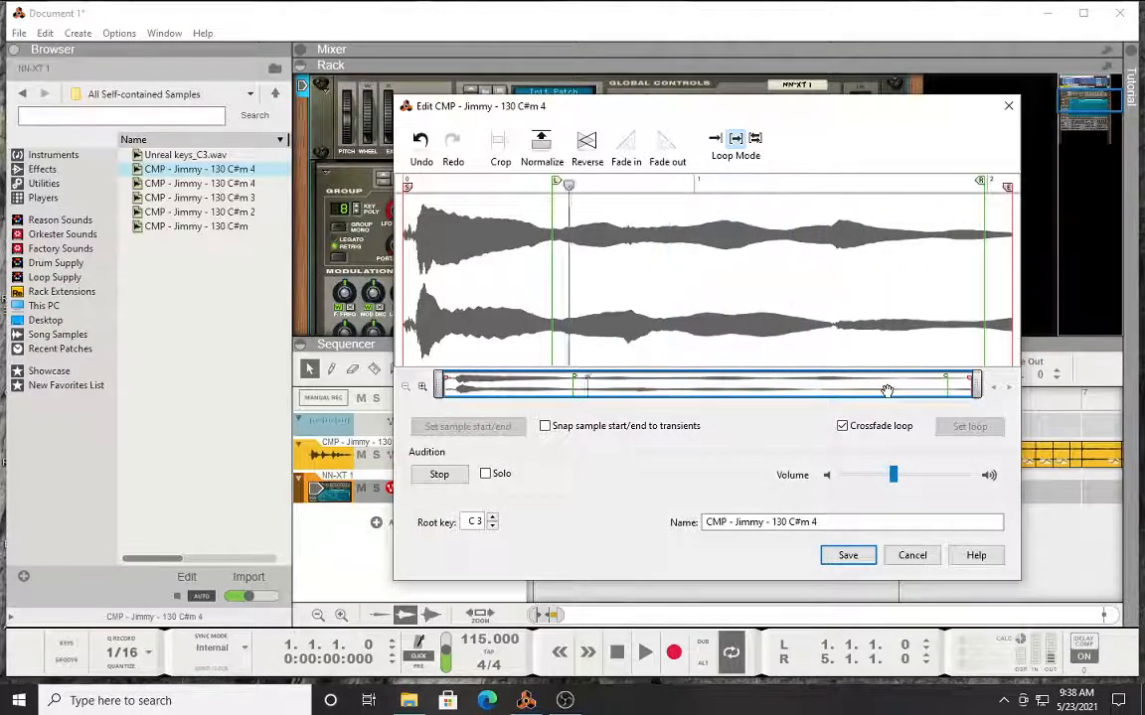
pyautogui.click(842, 557)
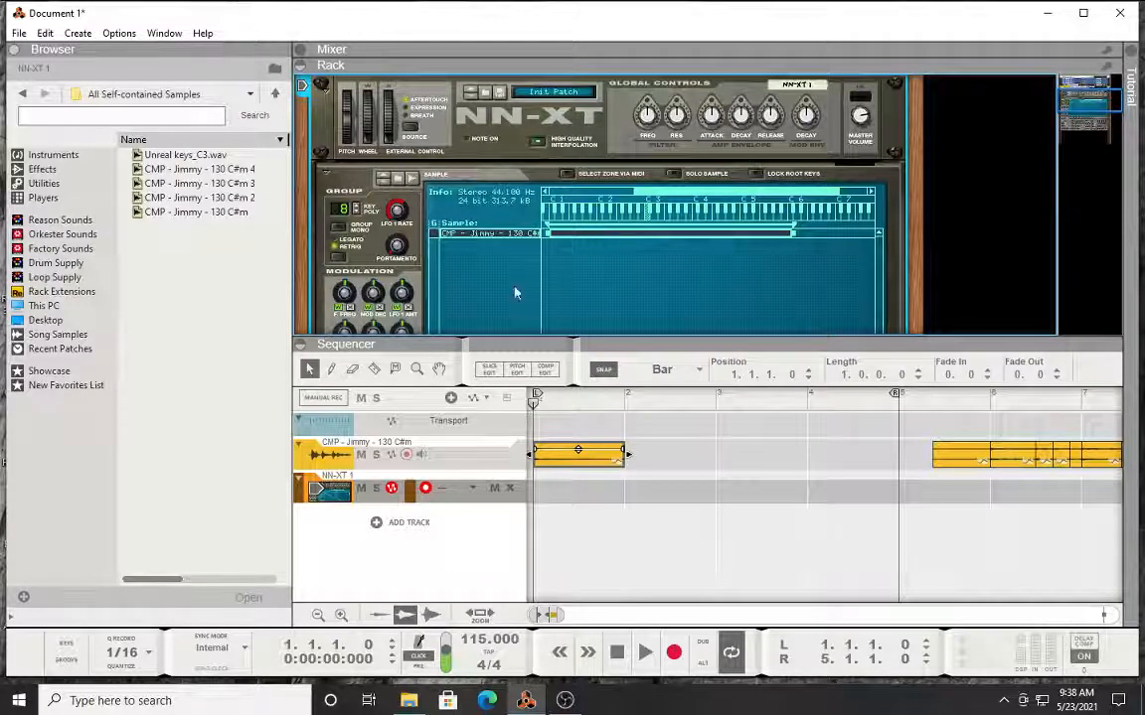
# Step: Extend the CMP - Jimmy - 130 C#m 4 zone's upper key limit to G8
pyautogui.moveTo(792, 234); pyautogui.dragTo(906, 244)
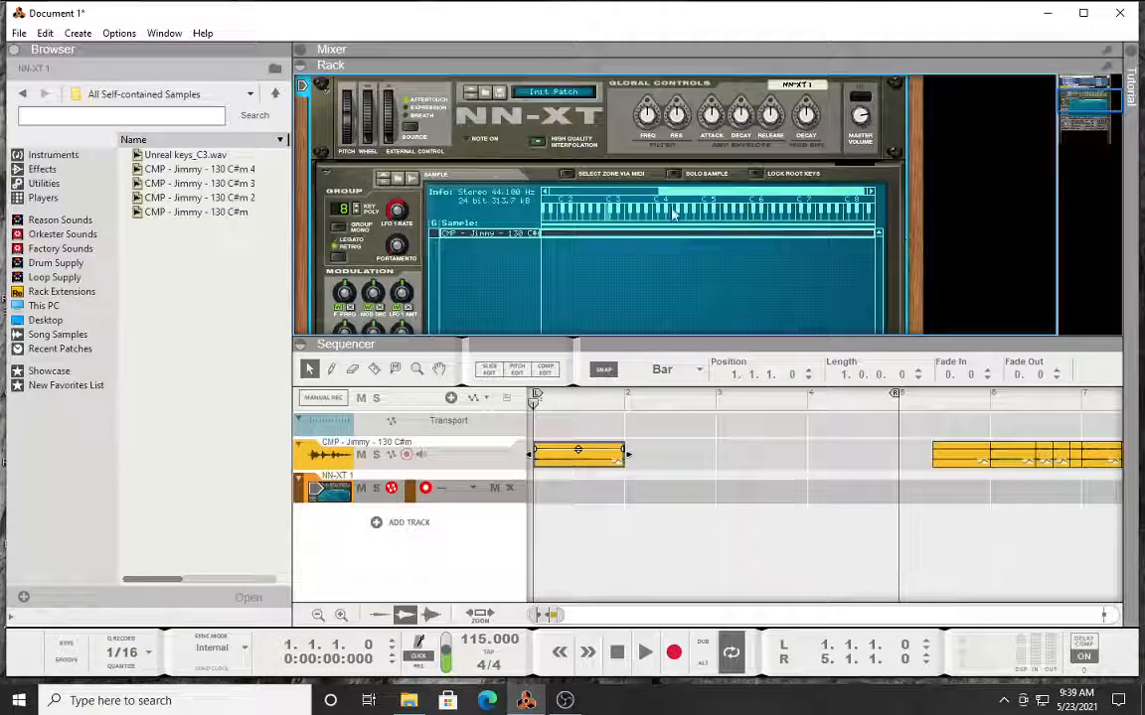
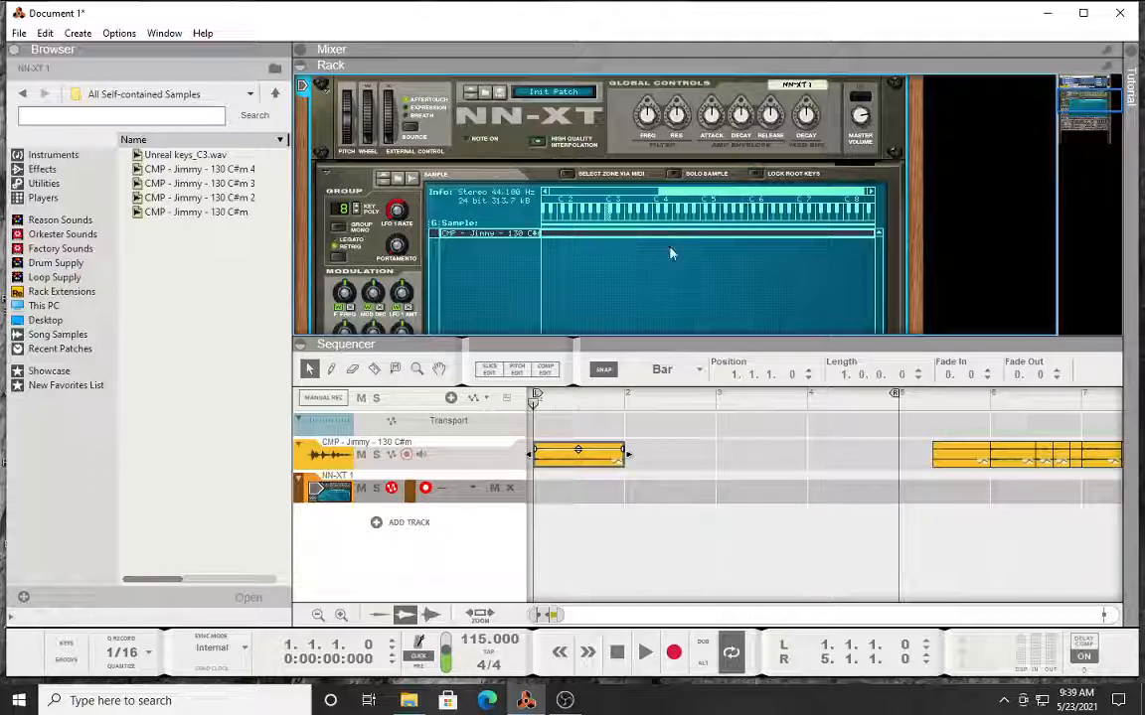
pyautogui.scroll(-3, 672, 255)
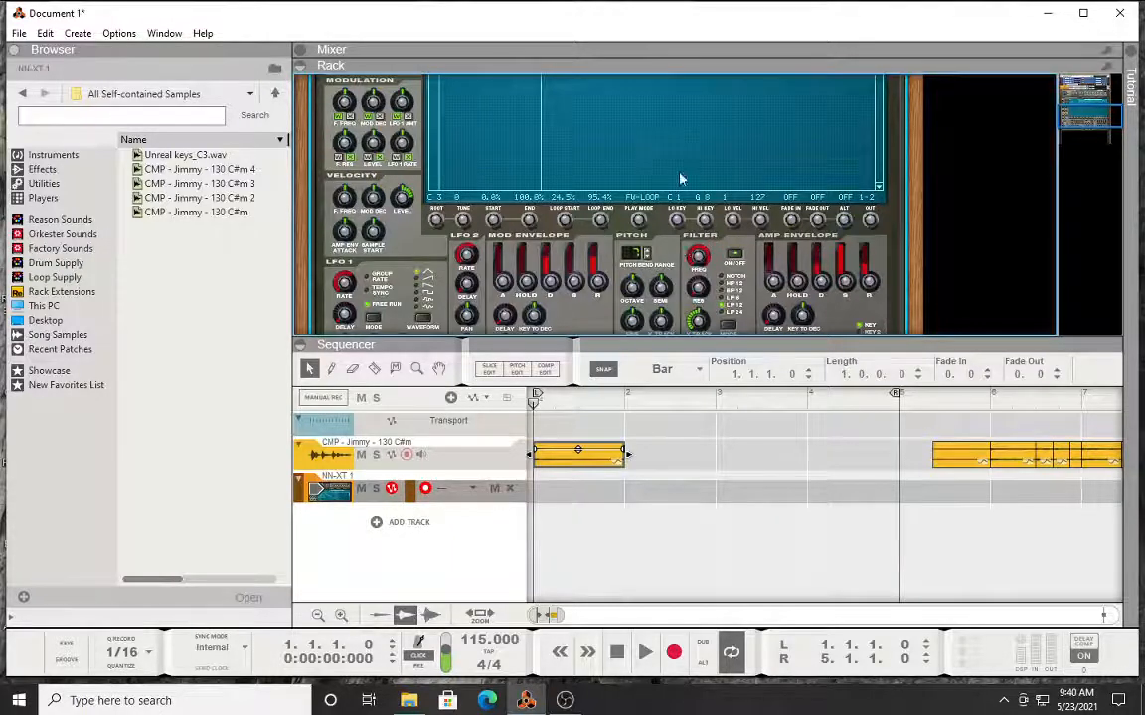
pyautogui.scroll(3, 680, 179)
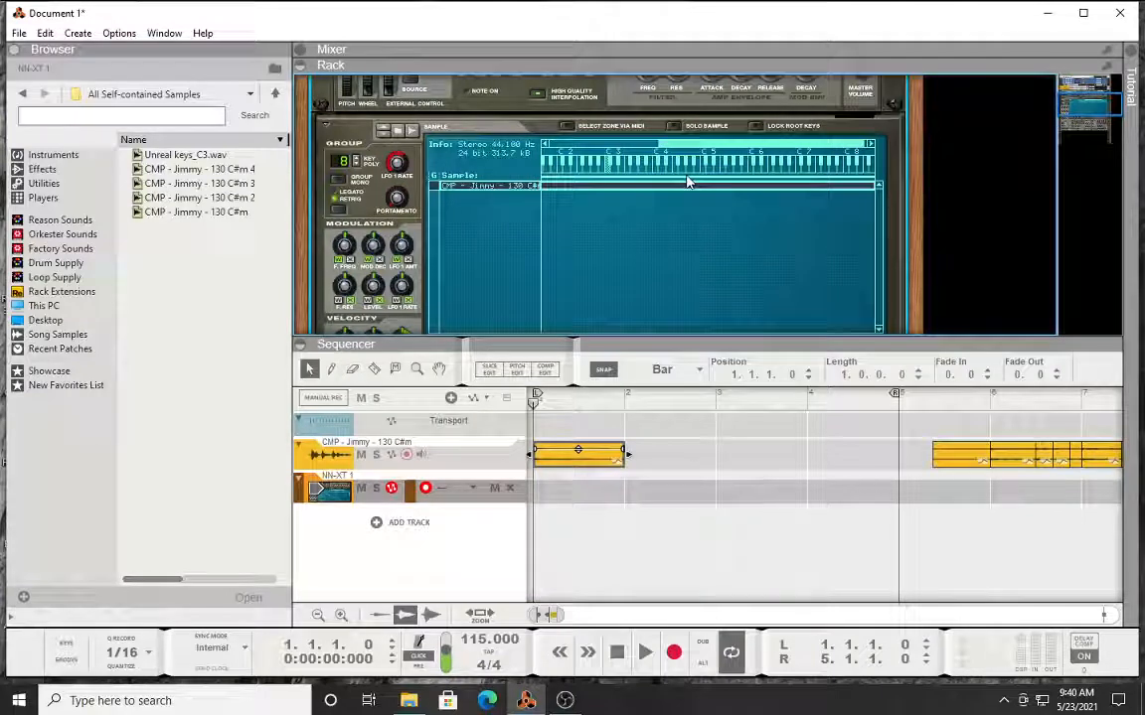
# Step: Add a new empty zone below the existing sample zone in the NN-XT key map
pyautogui.rightClick(627, 221)
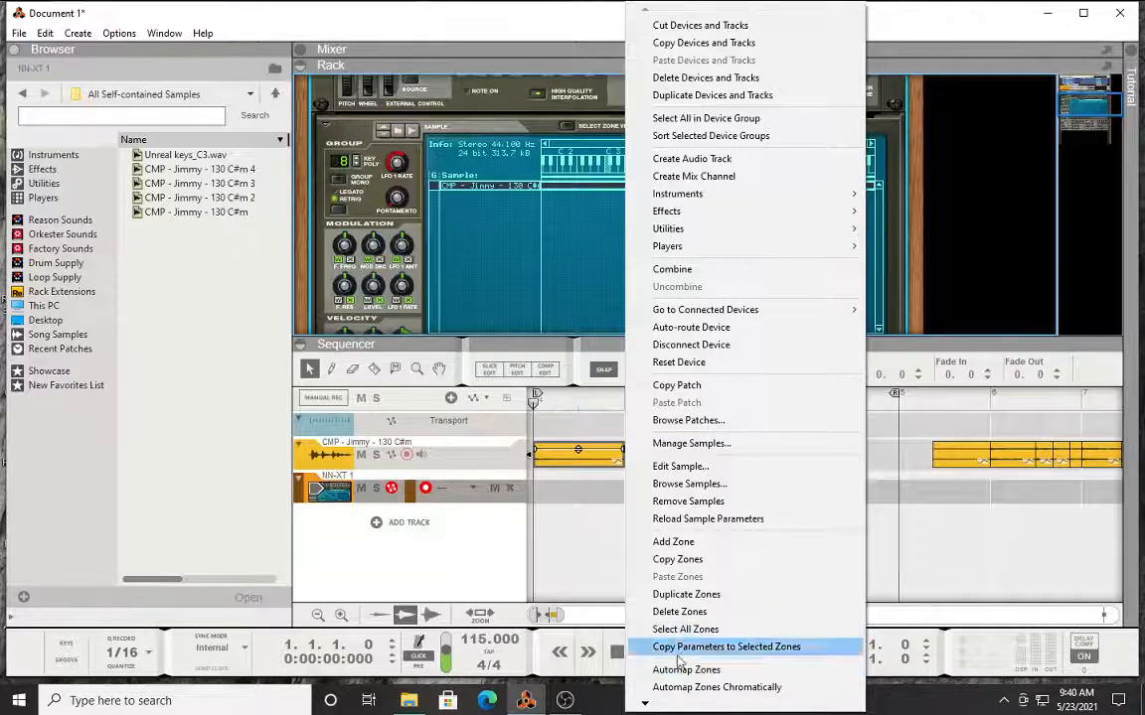
pyautogui.moveTo(731, 701)
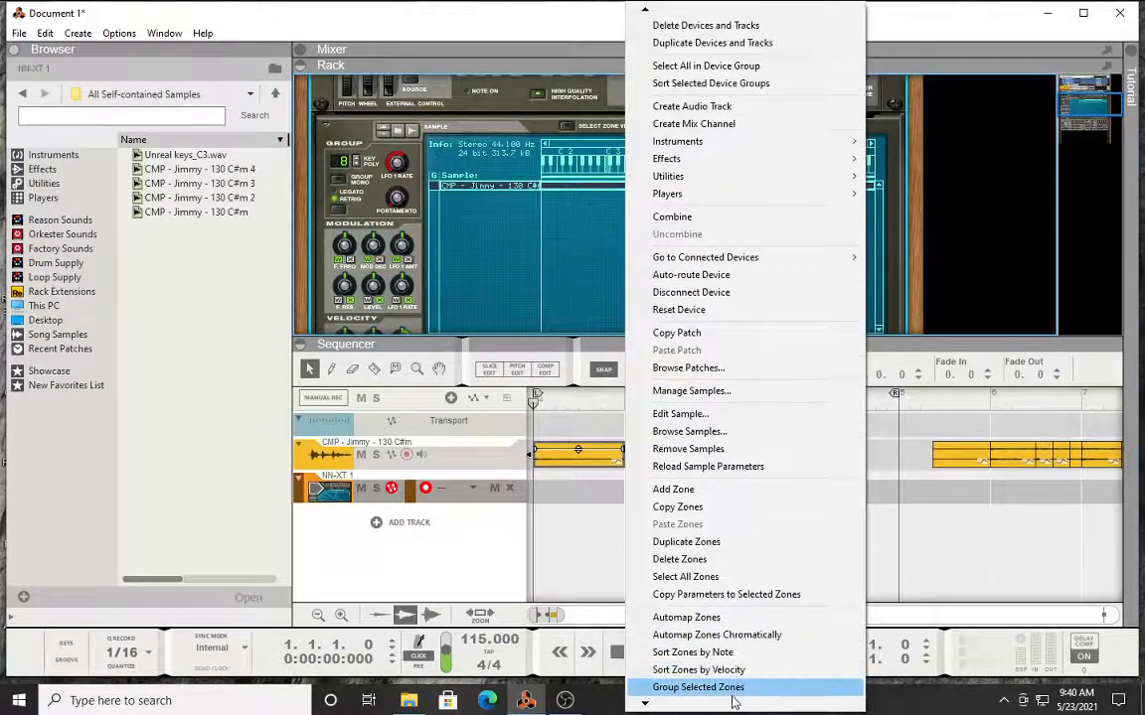
pyautogui.click(732, 694)
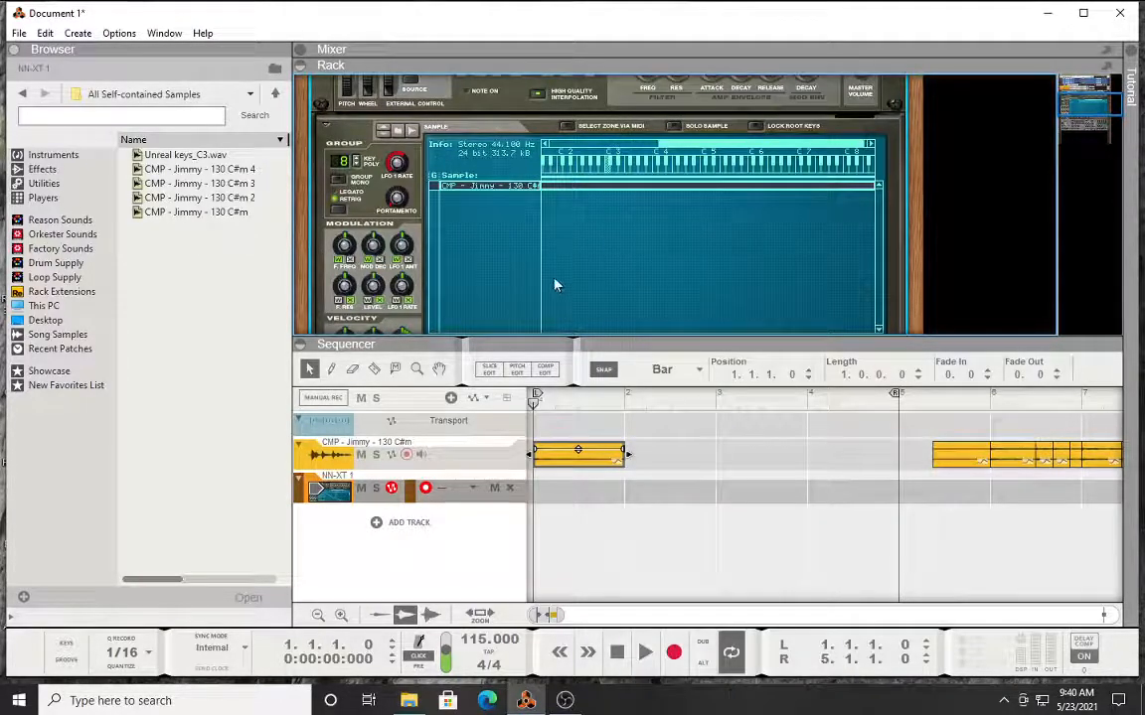
pyautogui.rightClick(468, 234)
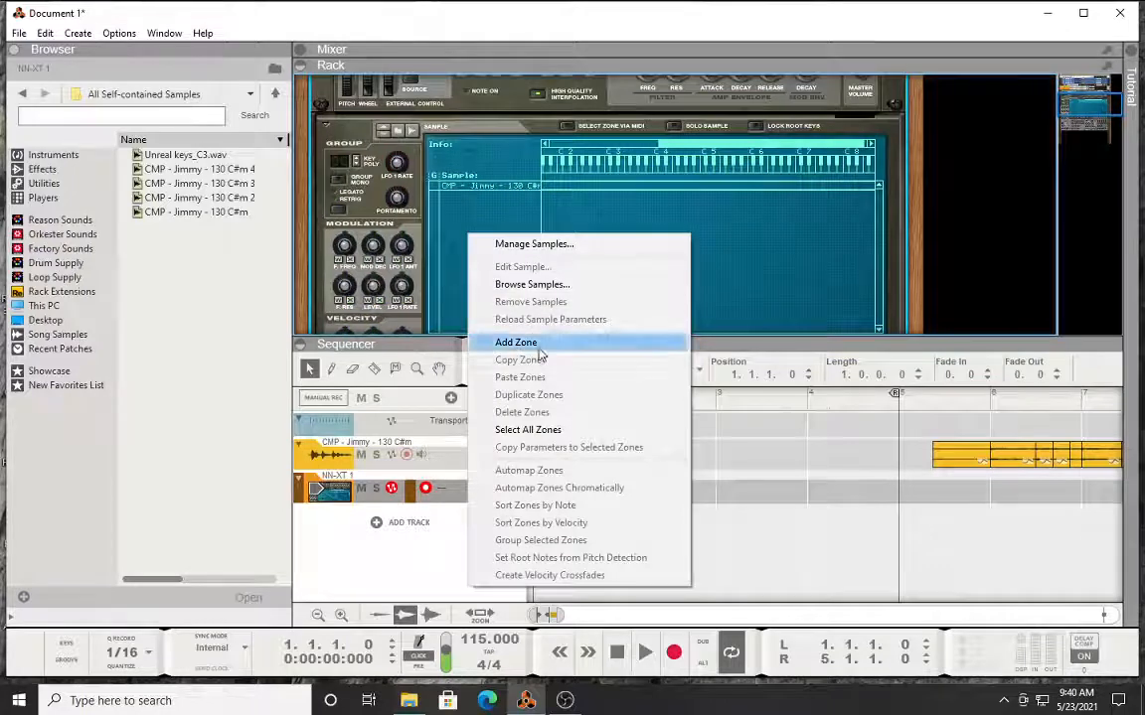
pyautogui.click(532, 341)
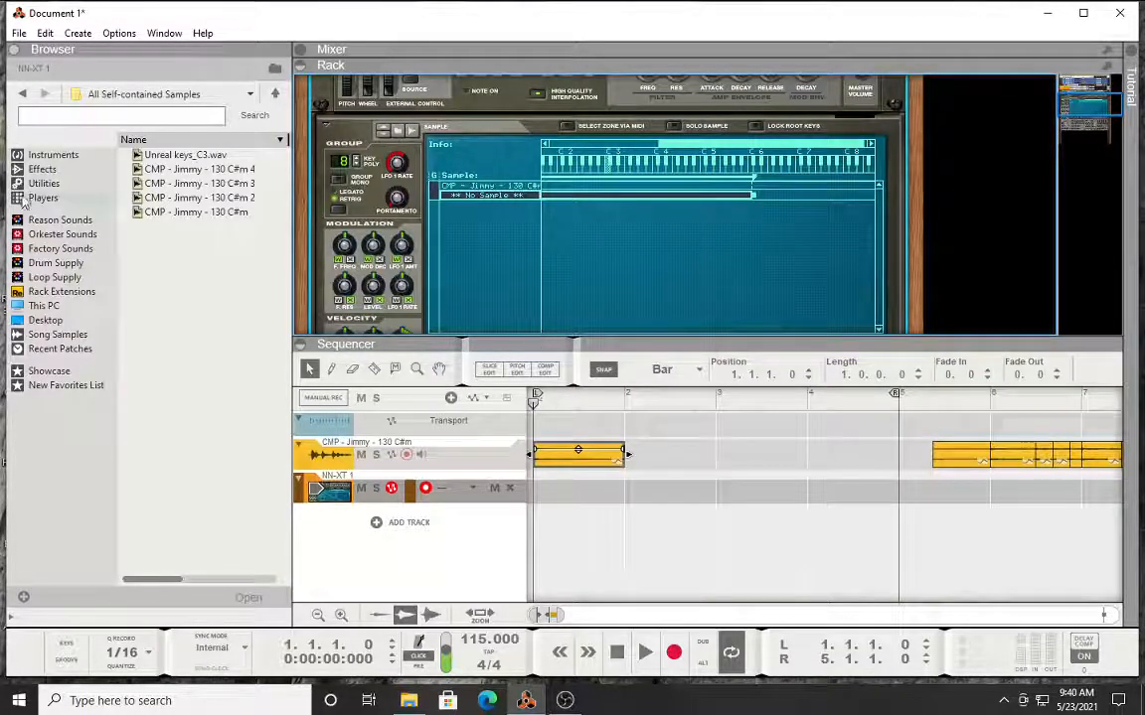
# Step: Browse to the wav-files folder inside Loops and audition VIRUS_SA, SYNTHESI and SUPERSAW
pyautogui.click(20, 96)
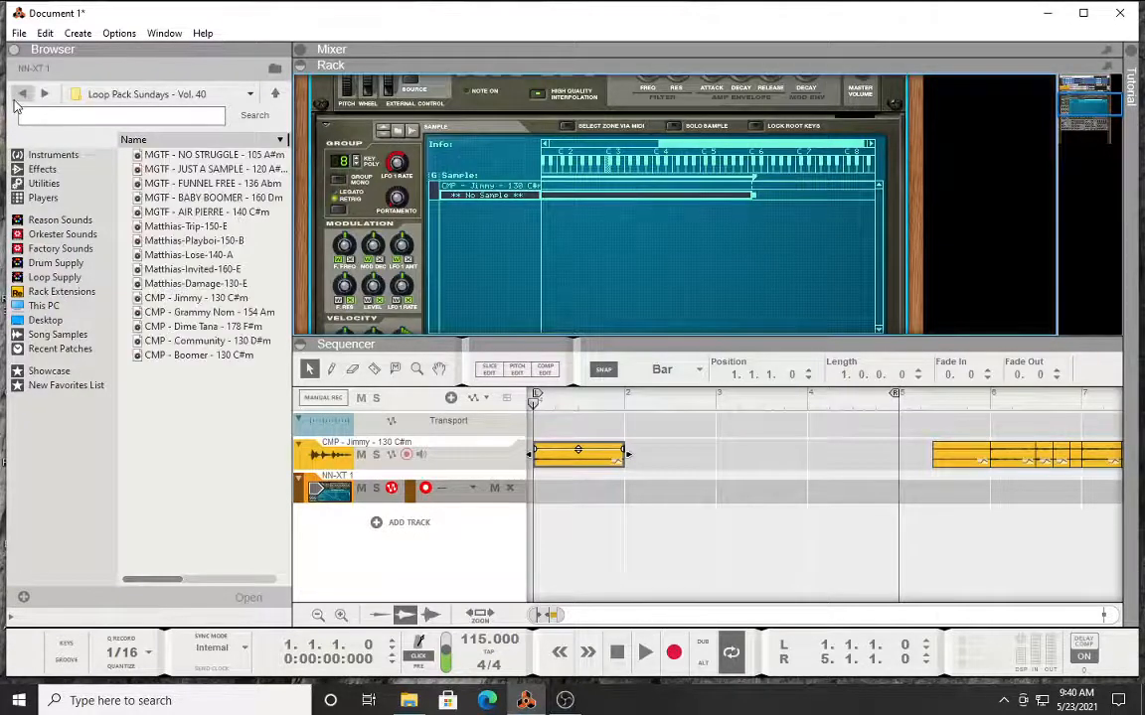
pyautogui.click(16, 102)
pyautogui.click(15, 102)
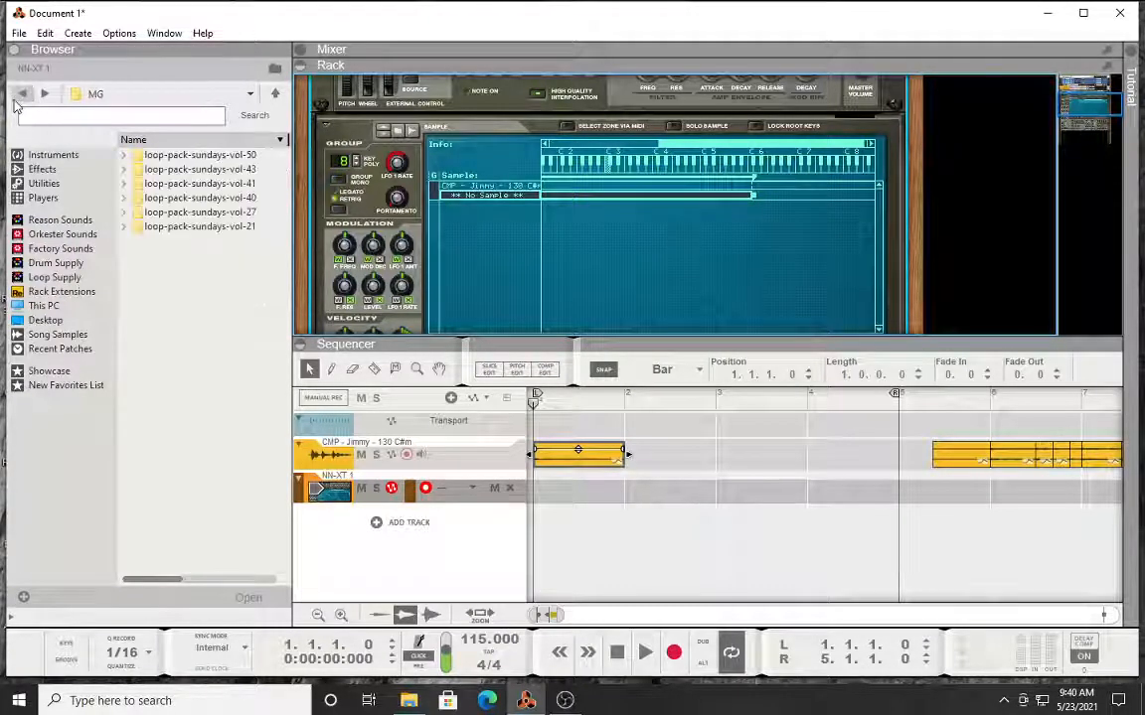
pyautogui.click(16, 102)
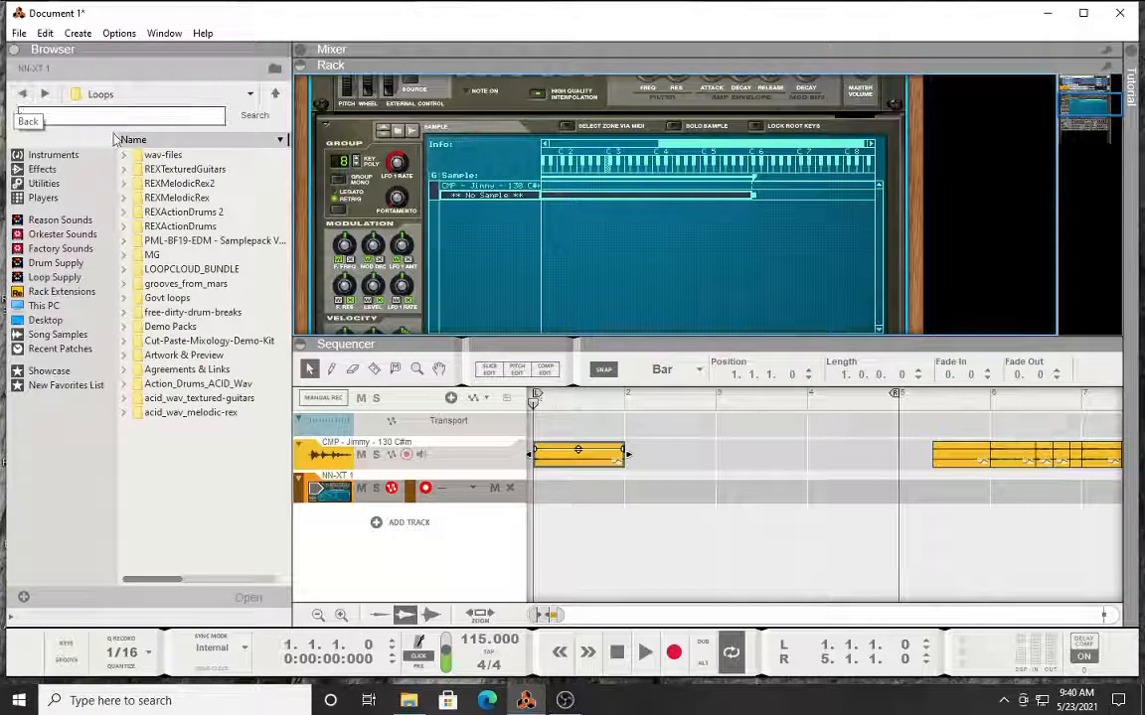
pyautogui.doubleClick(161, 154)
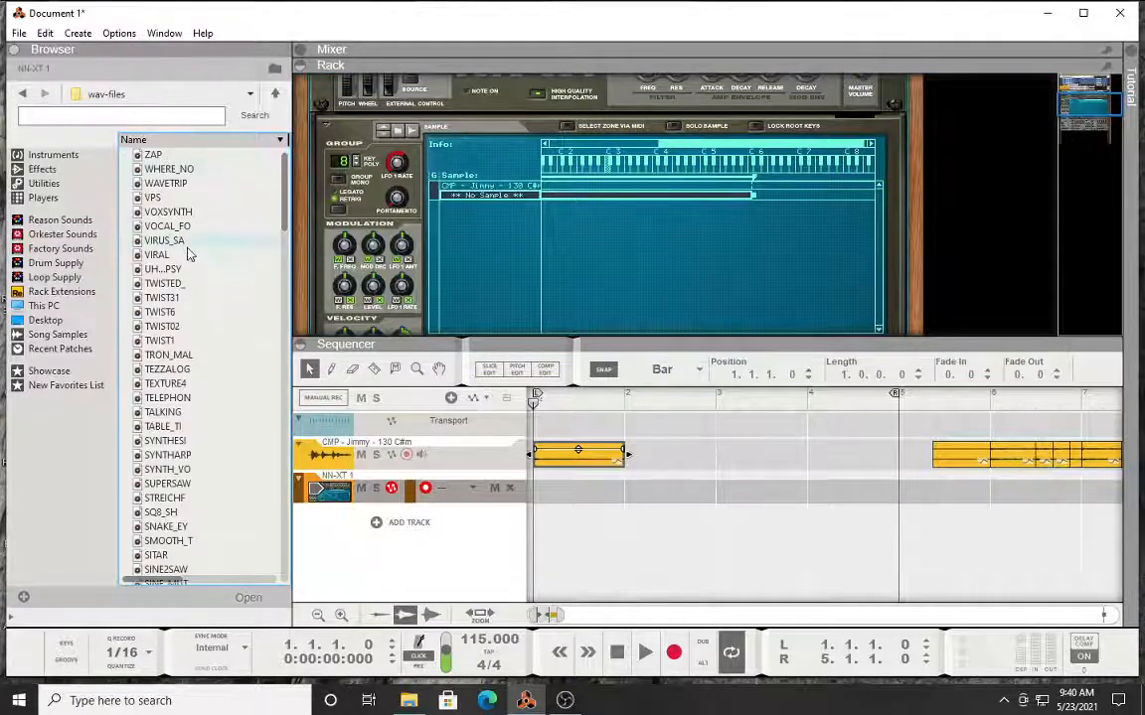
pyautogui.click(186, 246)
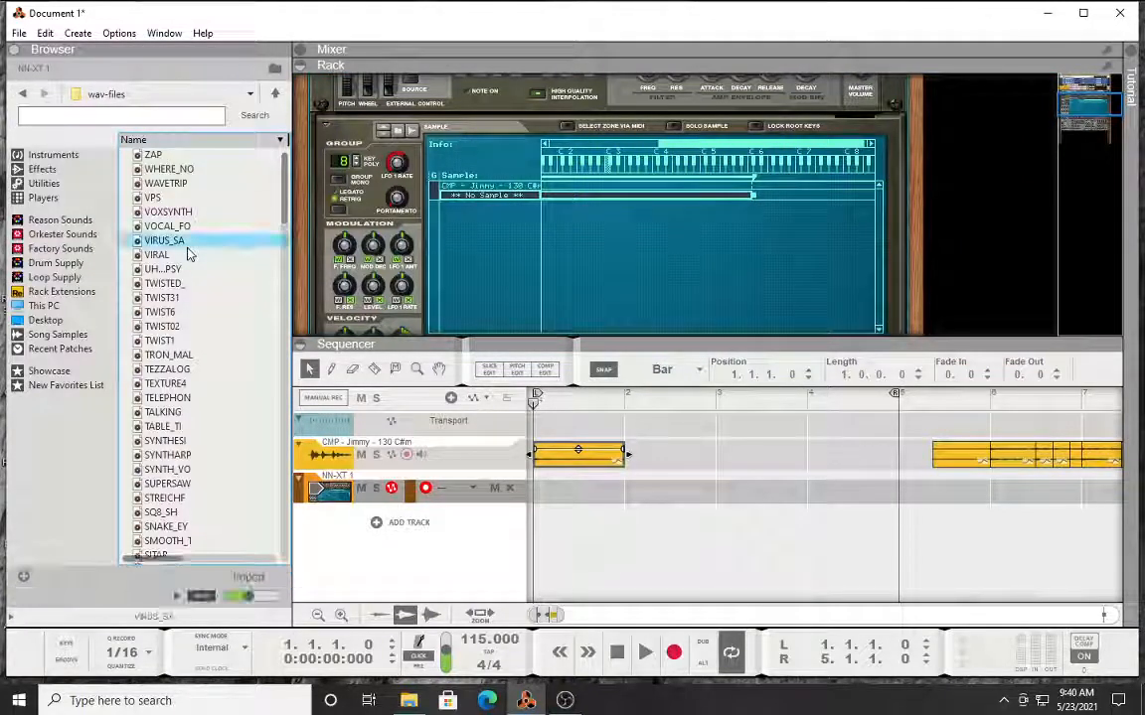
pyautogui.click(151, 439)
pyautogui.click(167, 484)
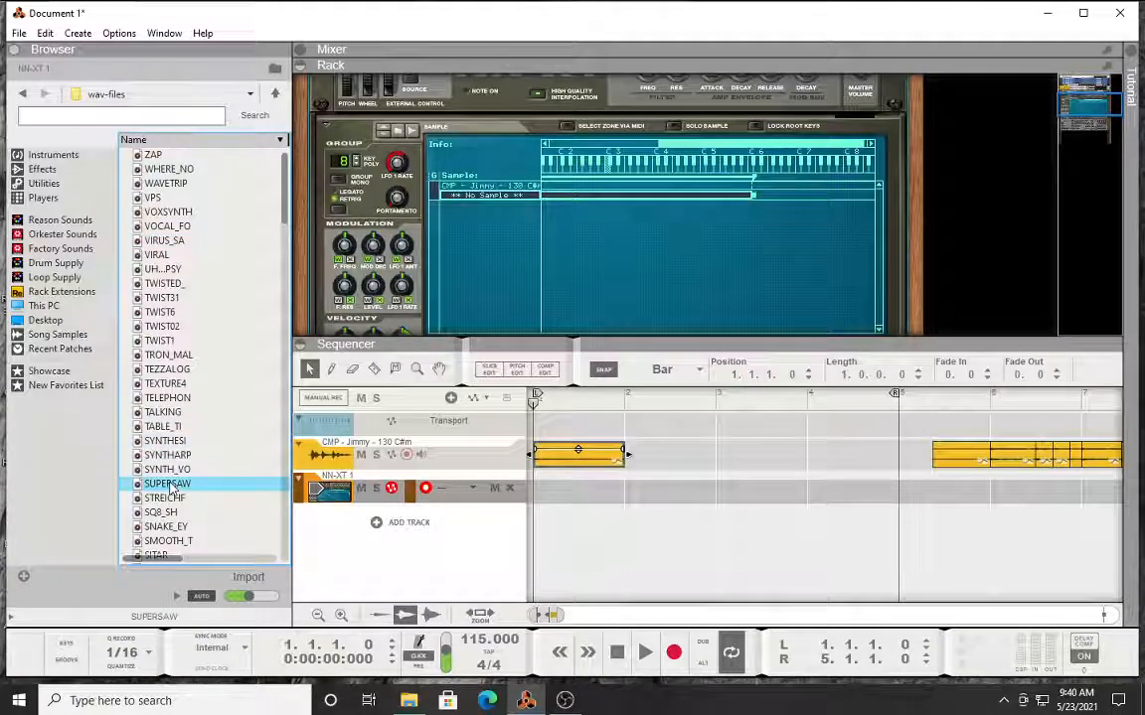
# Step: Place the SUPERSAW sample on the audio track at bar 3 and time-stretch the clip to two bars
pyautogui.moveTo(169, 485); pyautogui.dragTo(689, 459)
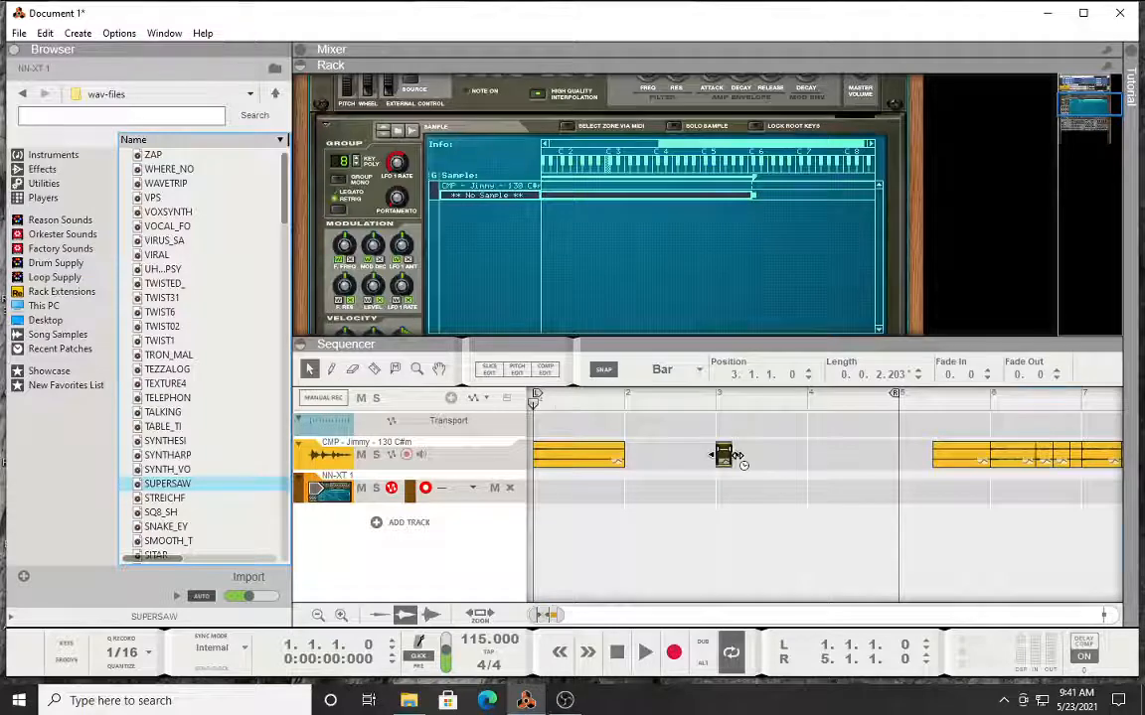
pyautogui.moveTo(736, 457); pyautogui.dragTo(899, 457)
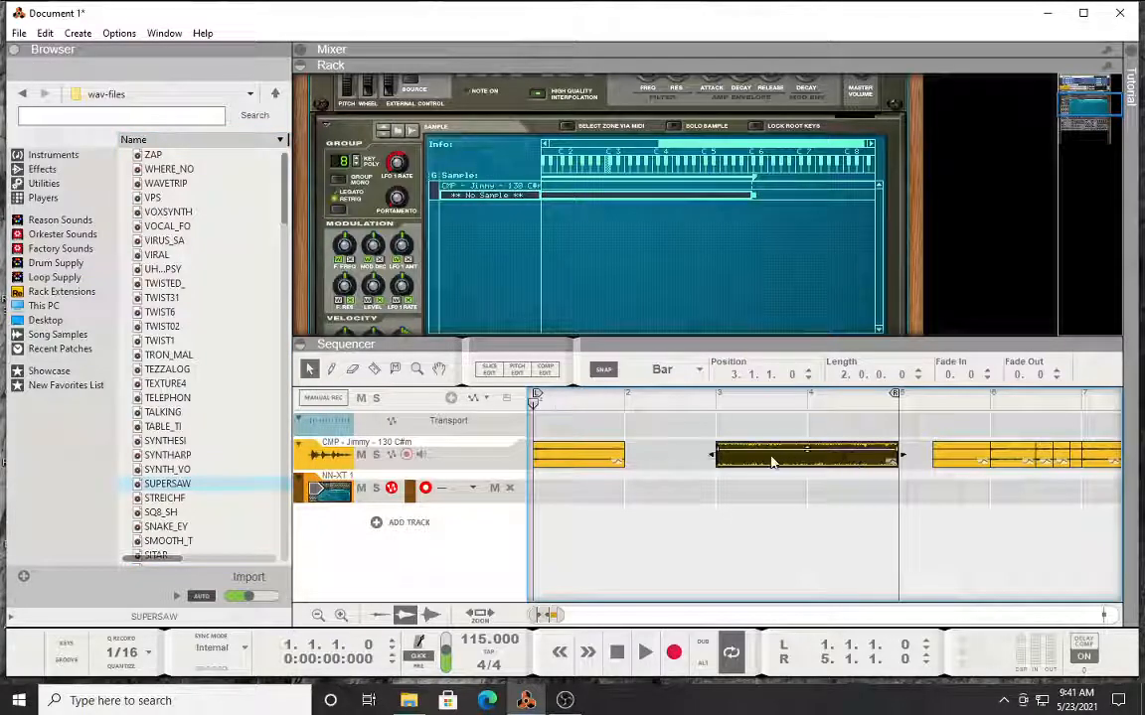
# Step: Delete the one-bar clip at bar 1 and move the SUPERSAW clip to its position
pyautogui.click(577, 455)
pyautogui.press('Delete')
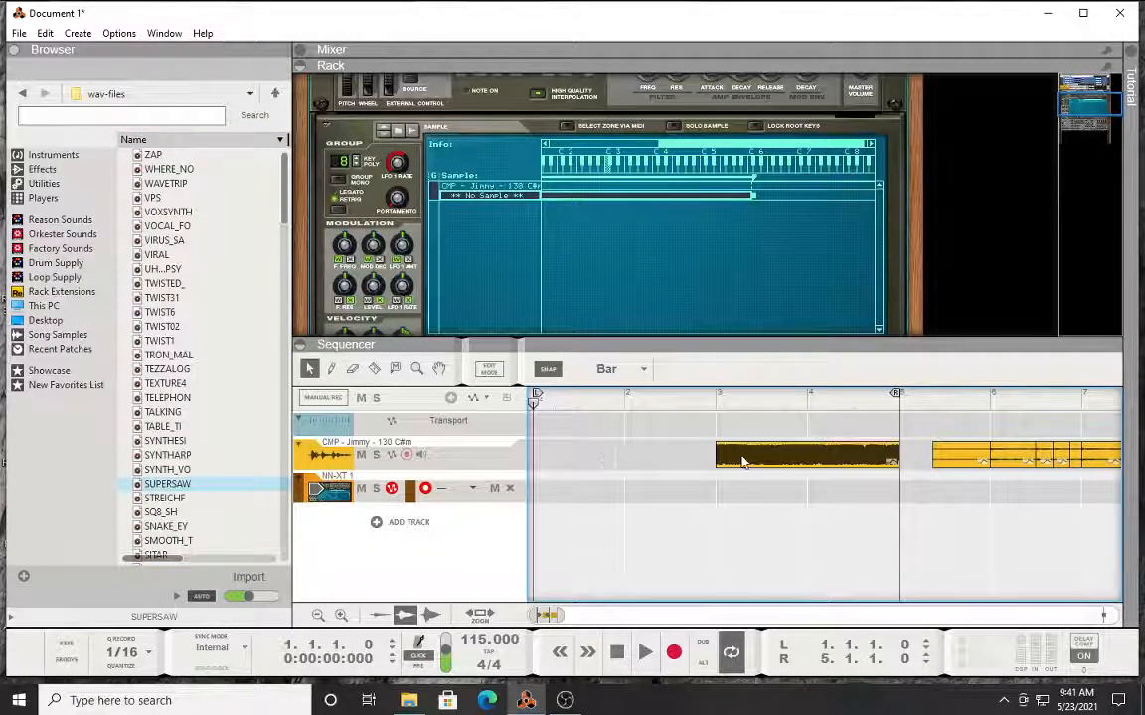
pyautogui.moveTo(742, 460); pyautogui.dragTo(559, 460)
# Step: Lower the two-bar SUPERSAW clip's level and play it back to check the loudness
pyautogui.press('space')
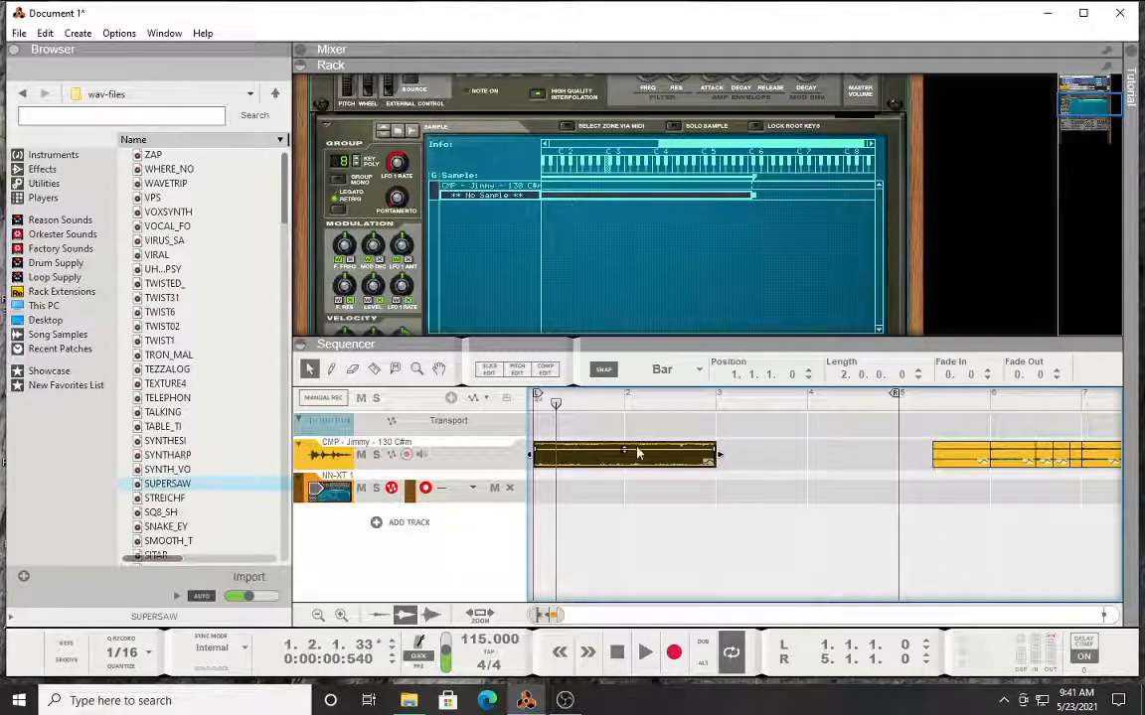
pyautogui.click(616, 475)
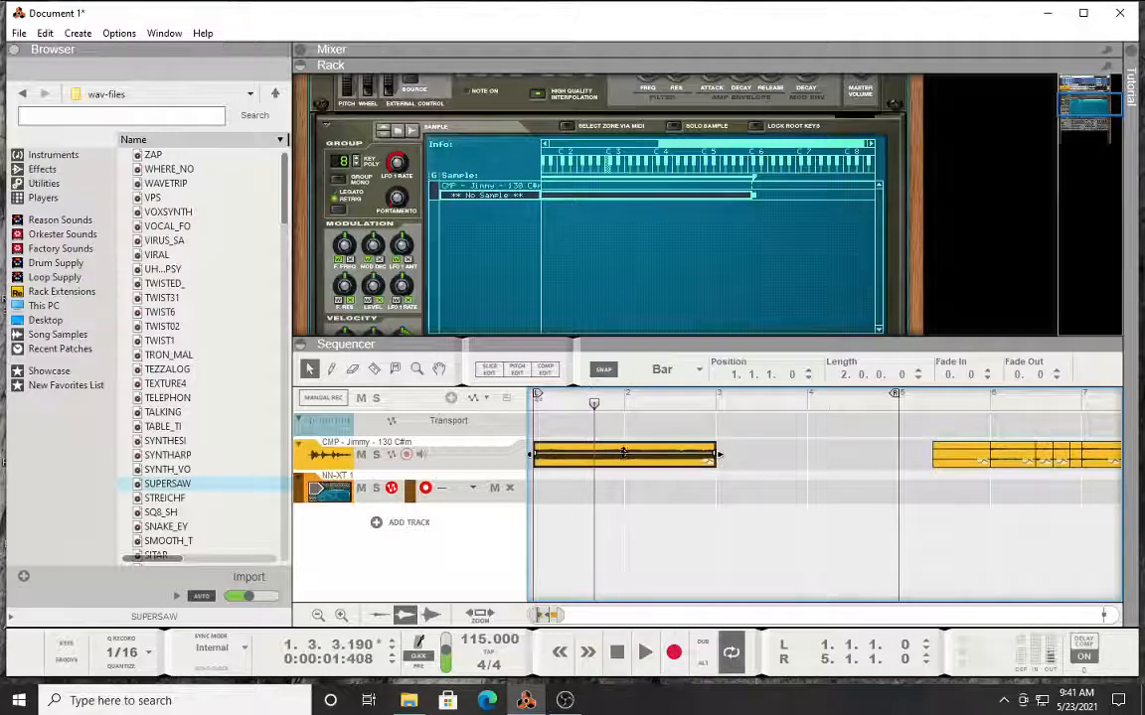
pyautogui.press('space')
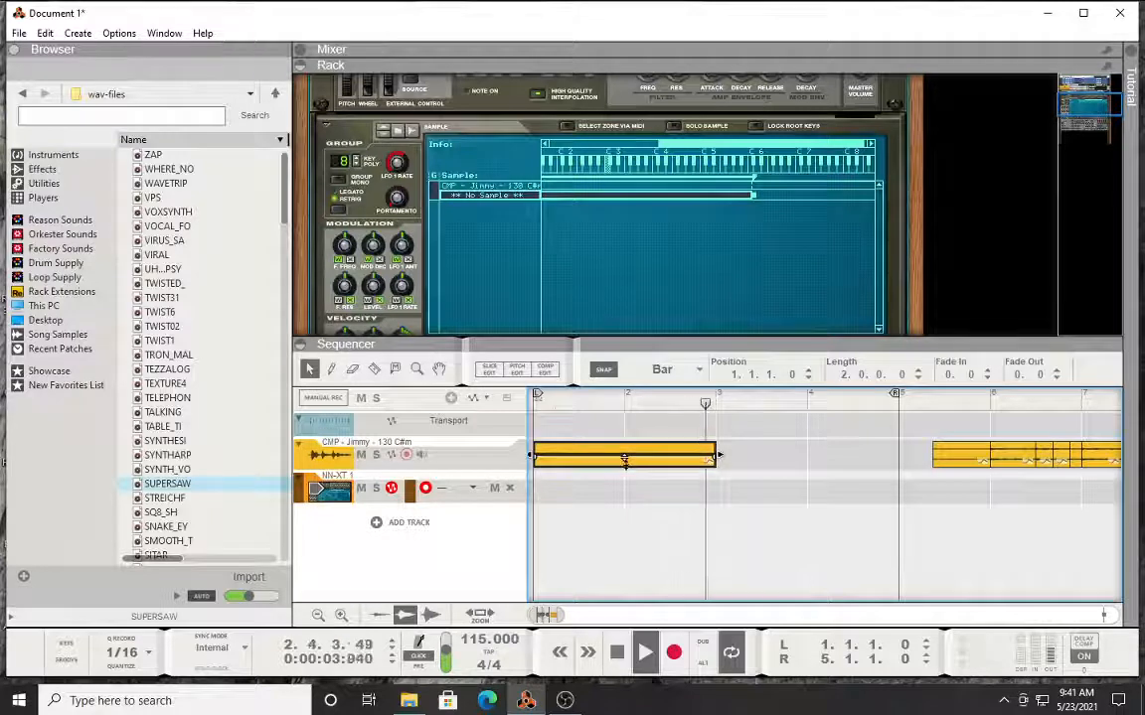
pyautogui.click(616, 652)
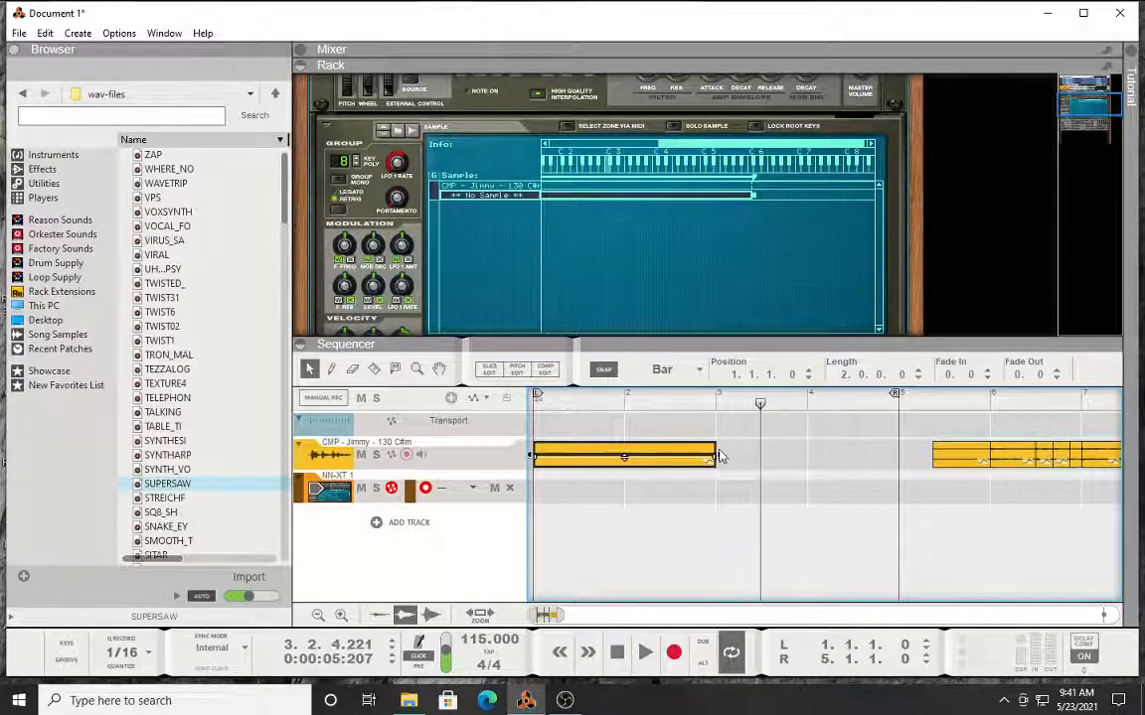
# Step: Time-stretch the SUPERSAW clip to four bars and lower its level slightly, playing it from bar 1
pyautogui.moveTo(717, 458); pyautogui.dragTo(899, 458)
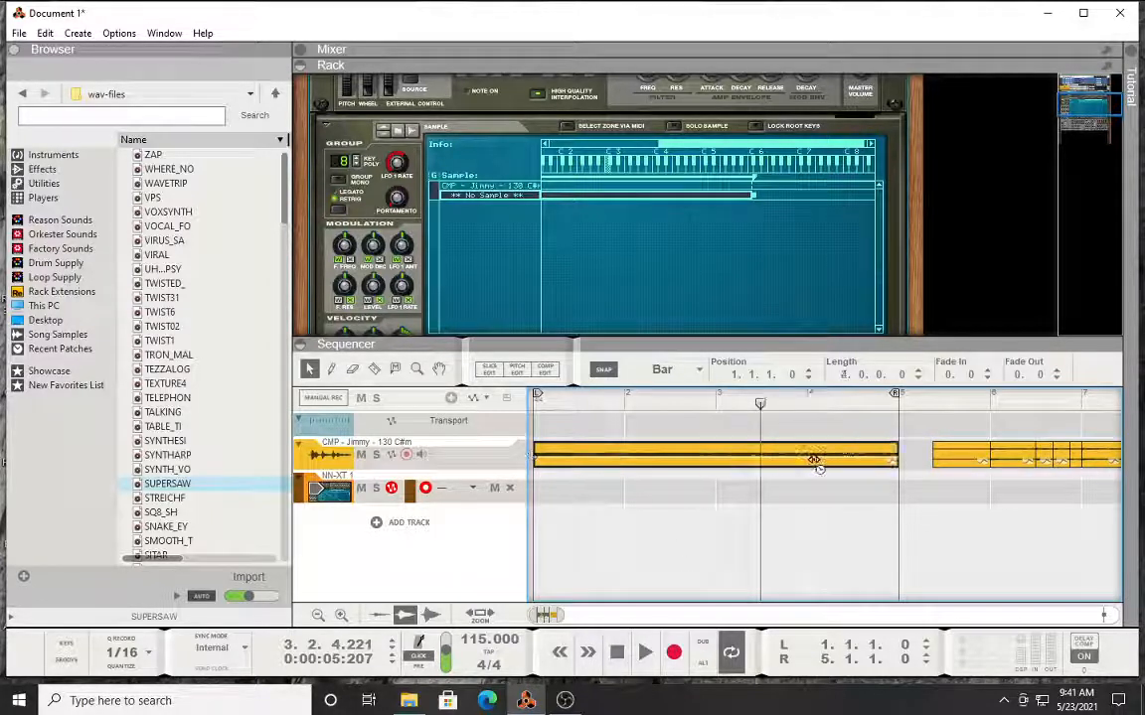
pyautogui.click(534, 403)
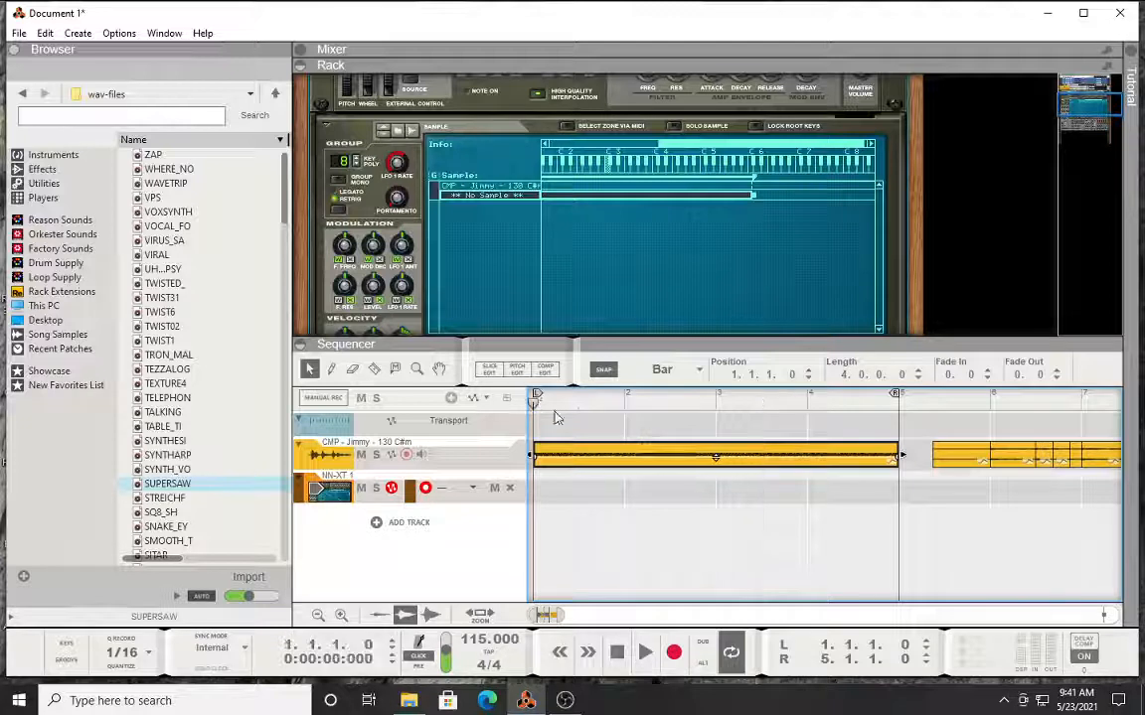
pyautogui.moveTo(716, 458); pyautogui.dragTo(716, 463)
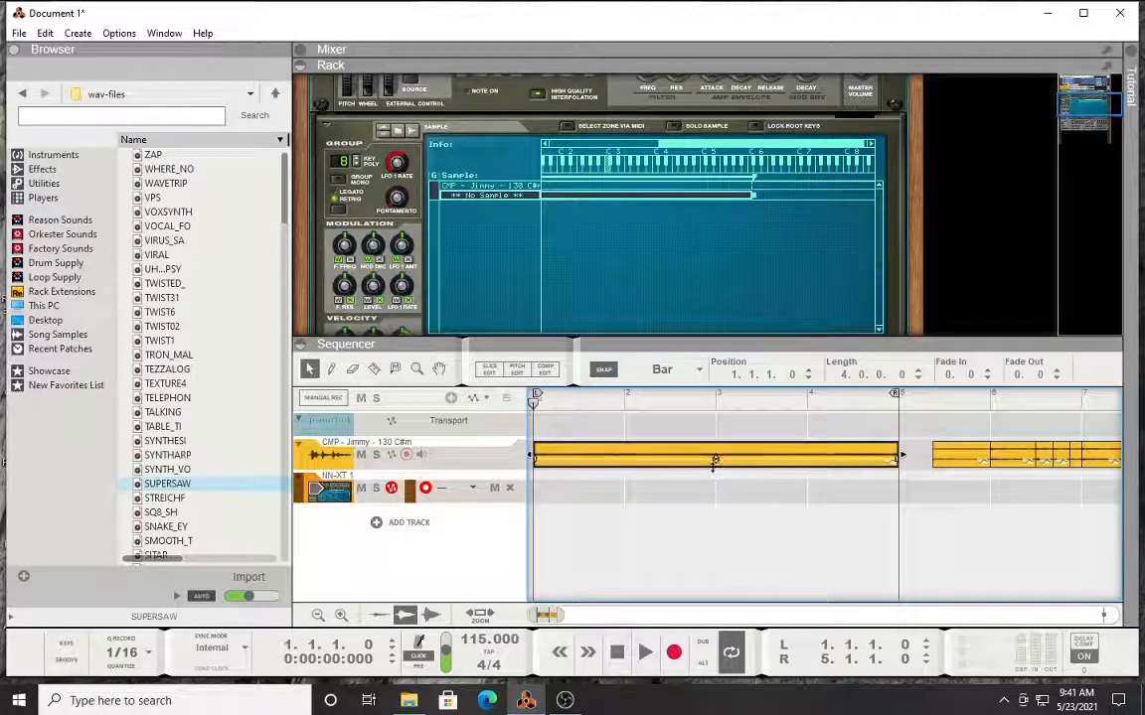
pyautogui.press('space')
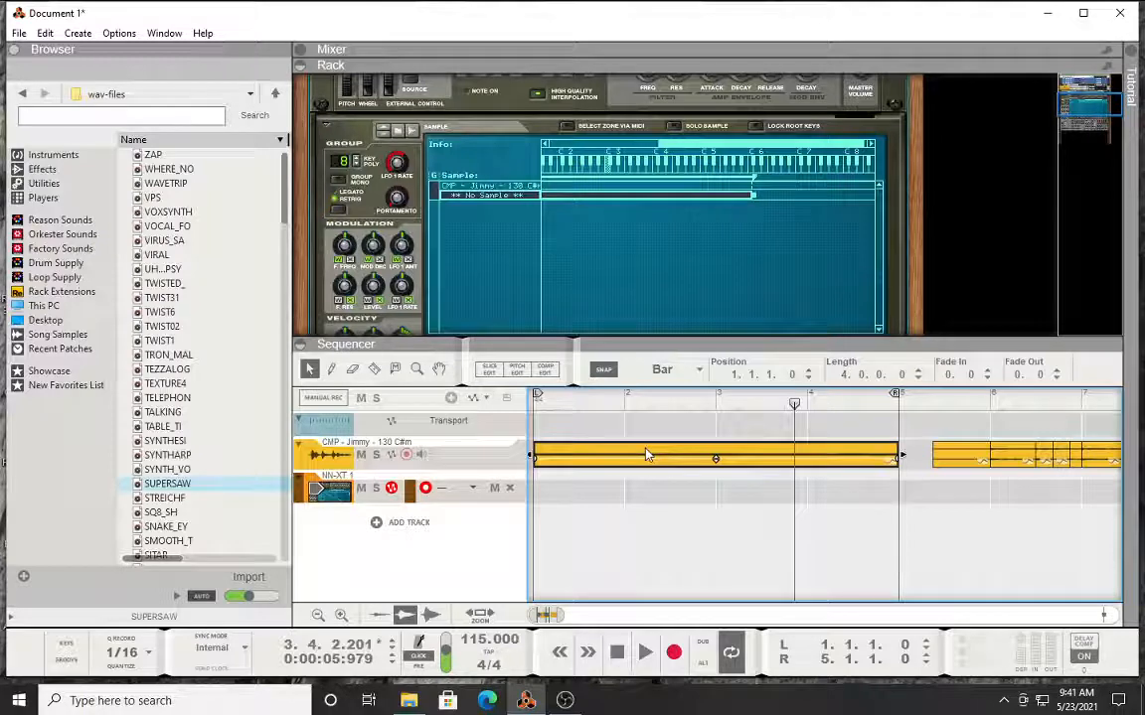
# Step: Bounce the four-bar SUPERSAW clip to a new sample
pyautogui.rightClick(645, 455)
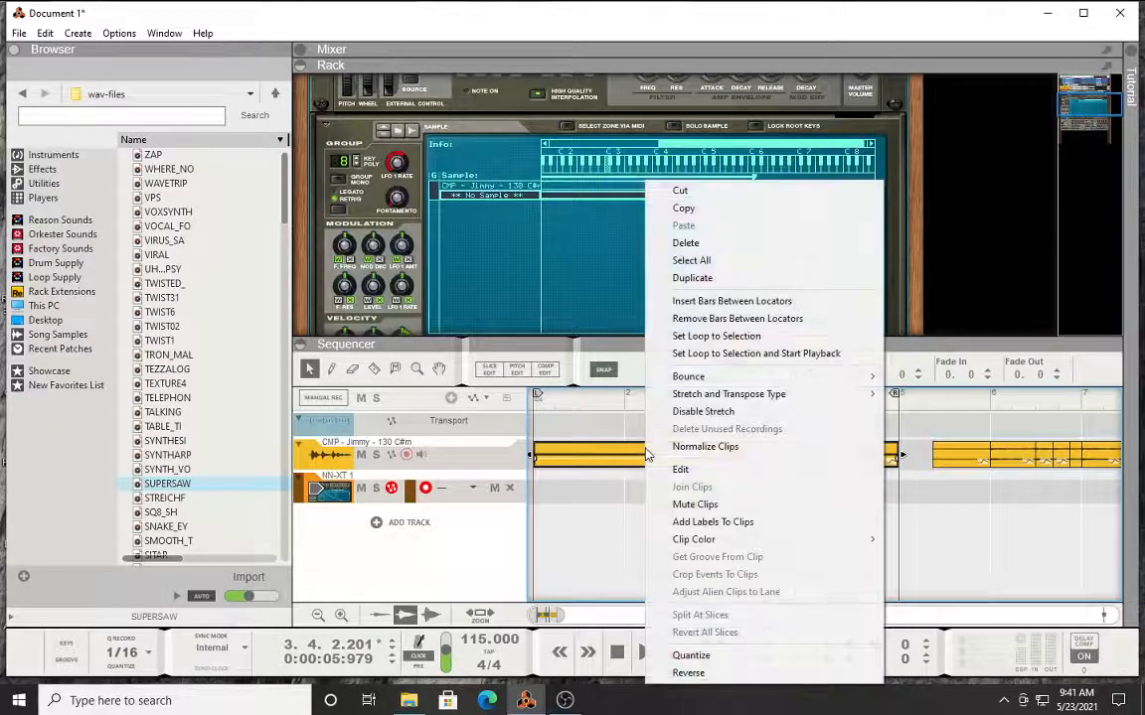
pyautogui.moveTo(752, 383)
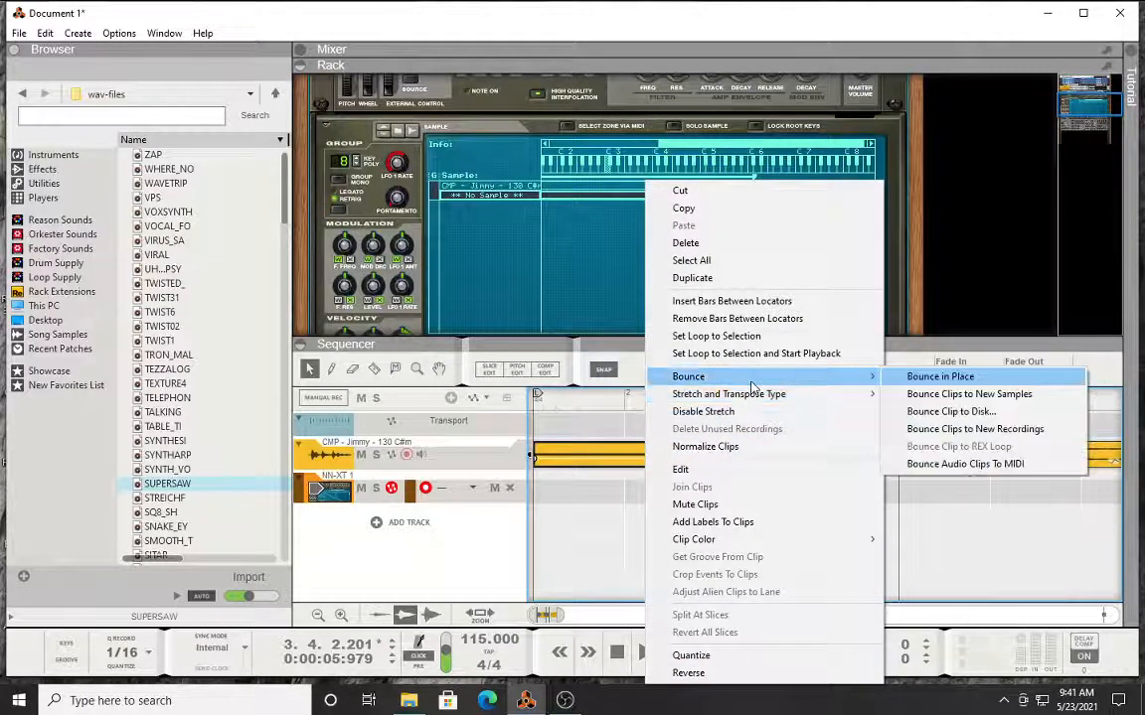
pyautogui.click(959, 396)
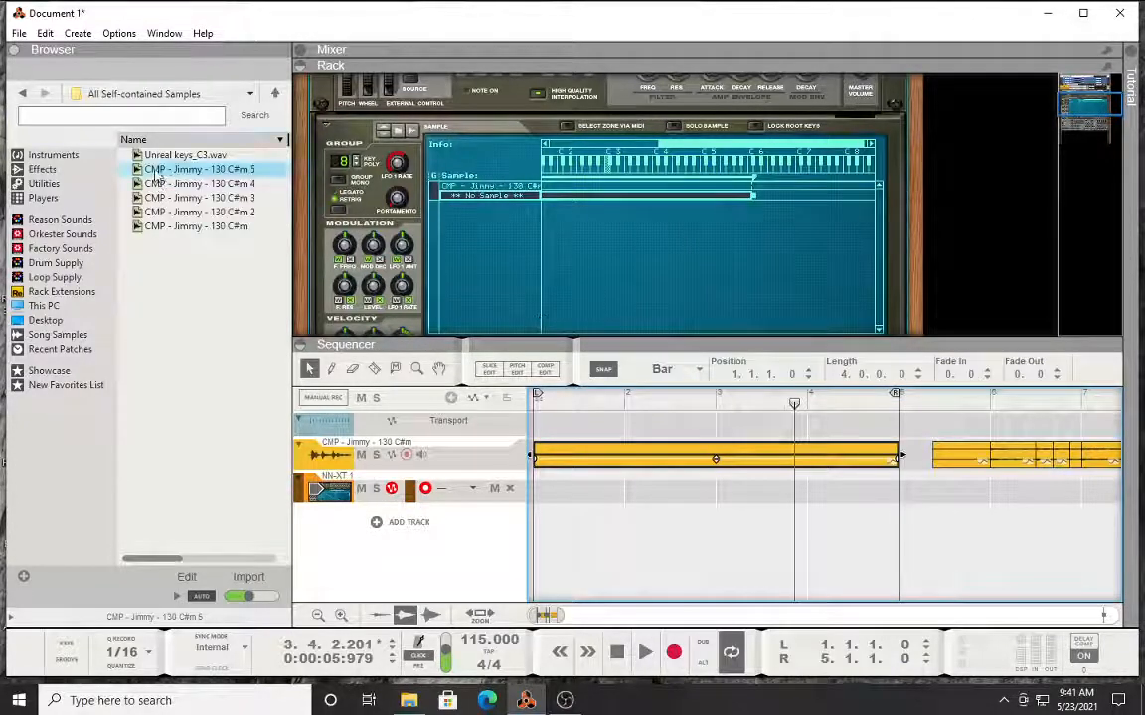
# Step: Audition the self-contained samples, load CMP - Jimmy - 130 C#m 5 into the empty NN-XT zone, and stop the preview
pyautogui.click(217, 156)
pyautogui.click(209, 169)
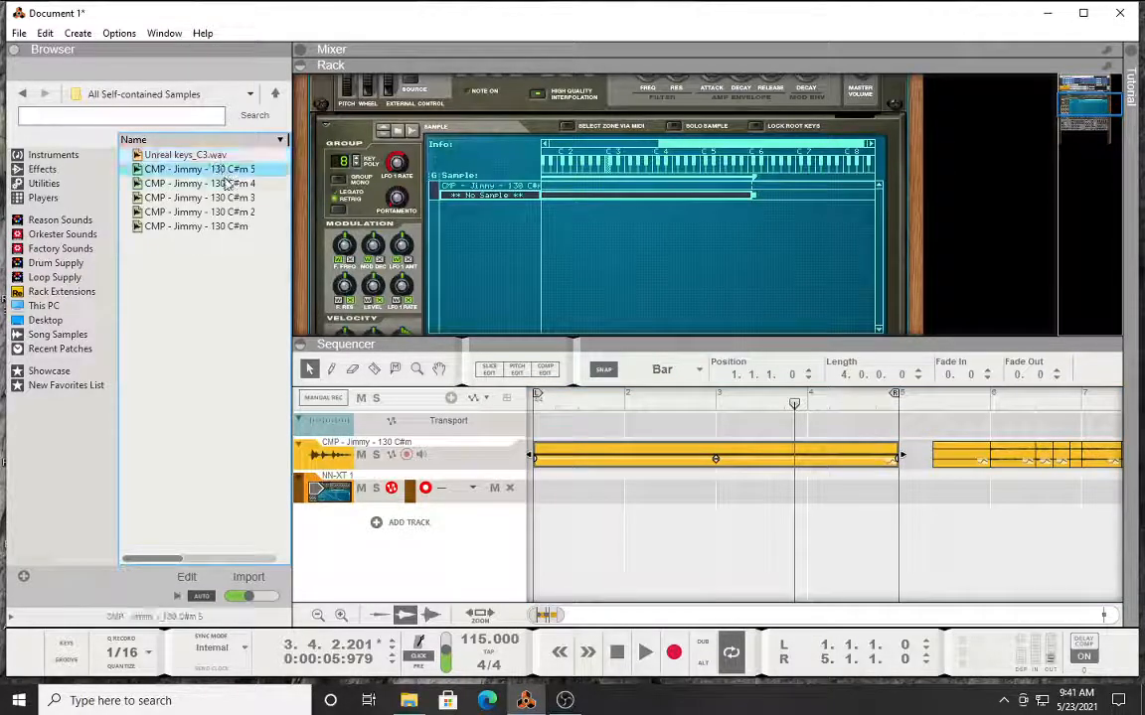
pyautogui.click(227, 184)
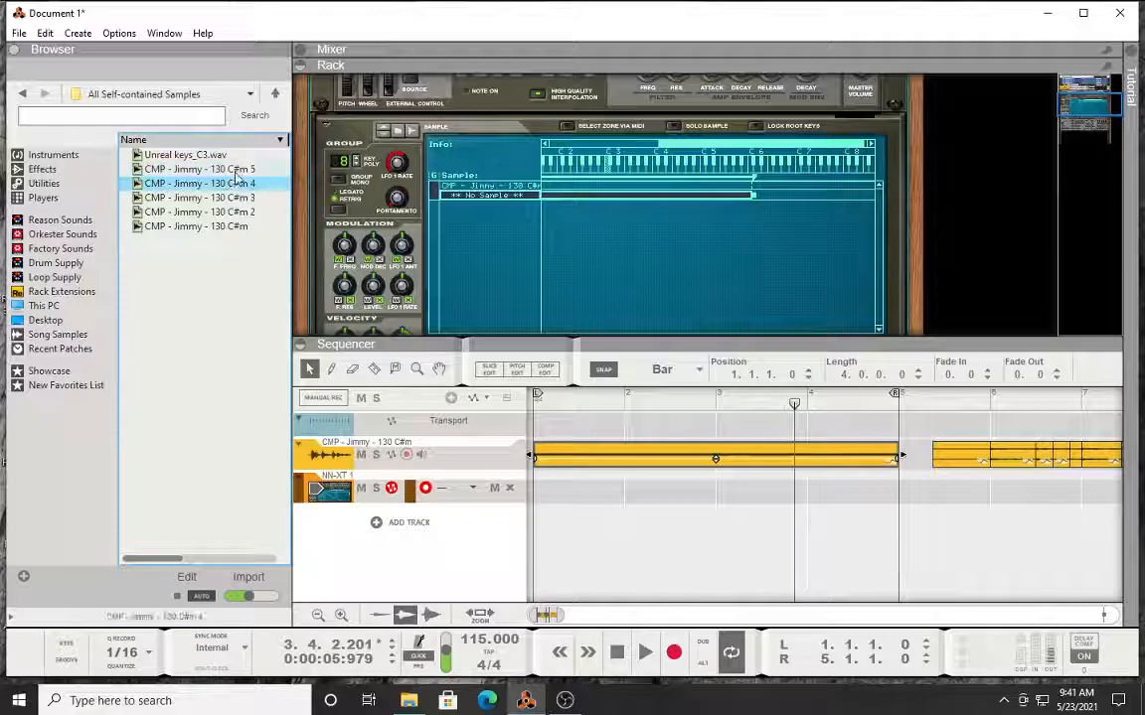
pyautogui.click(235, 173)
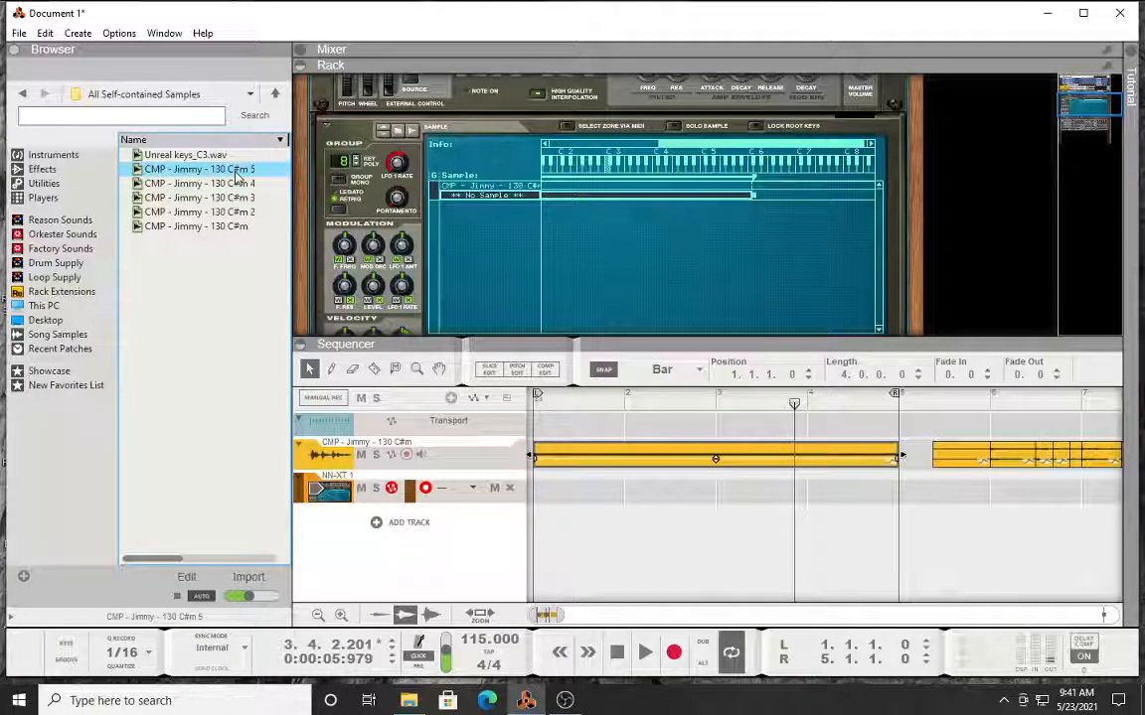
pyautogui.moveTo(237, 177); pyautogui.dragTo(516, 216)
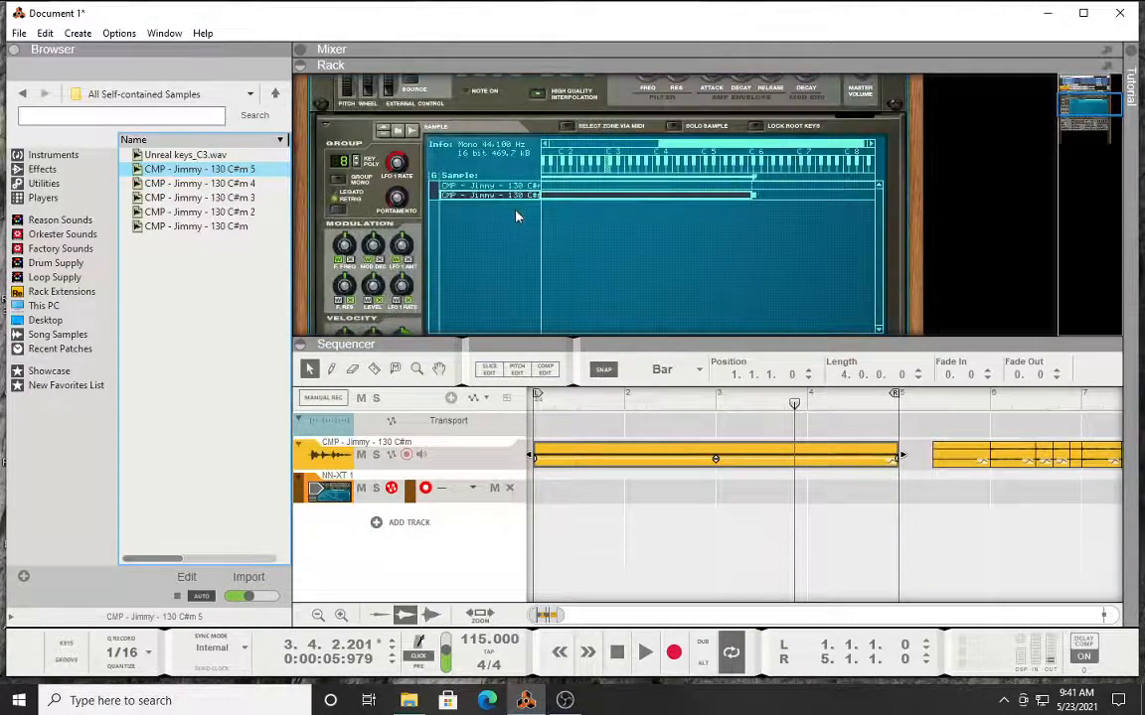
pyautogui.scroll(-3, 684, 269)
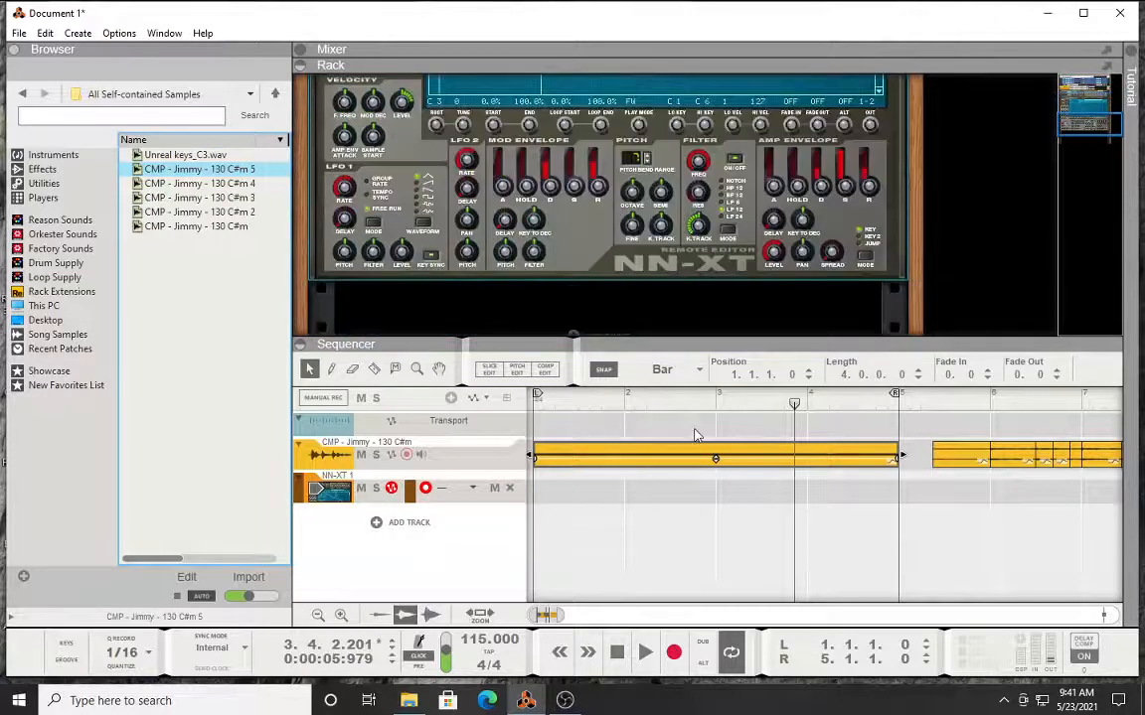
pyautogui.click(178, 597)
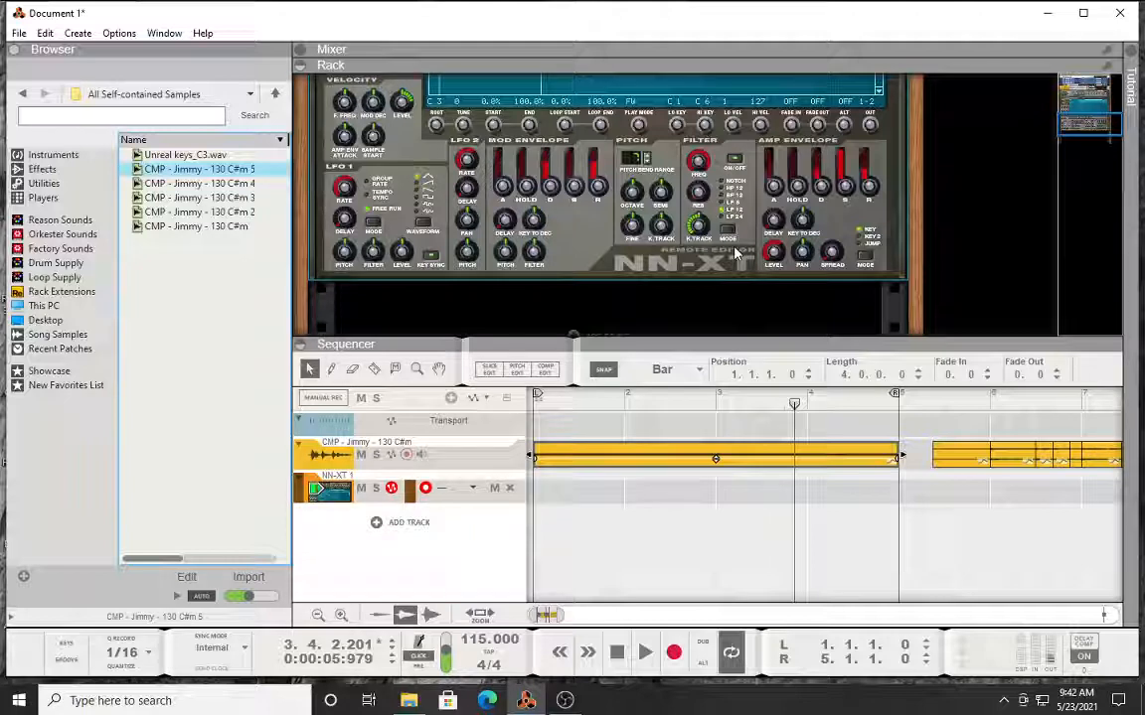
# Step: Set the root key of the newly loaded SUPERSAW zone to D 3
pyautogui.scroll(3, 511, 159)
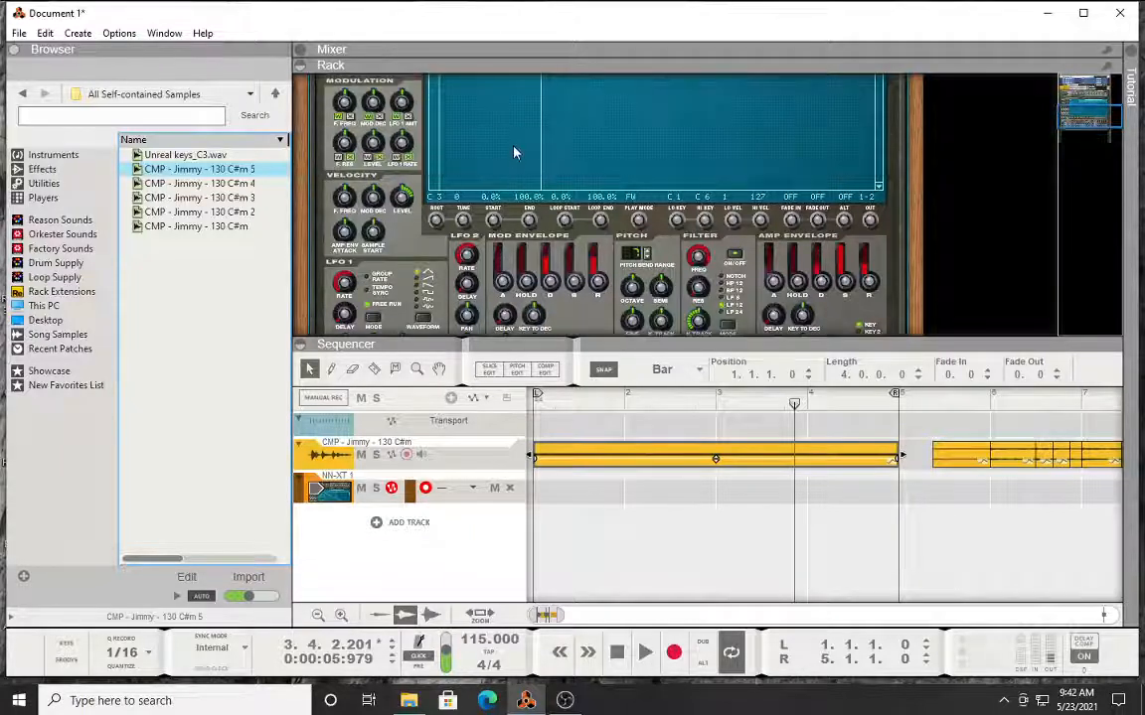
pyautogui.scroll(3, 509, 164)
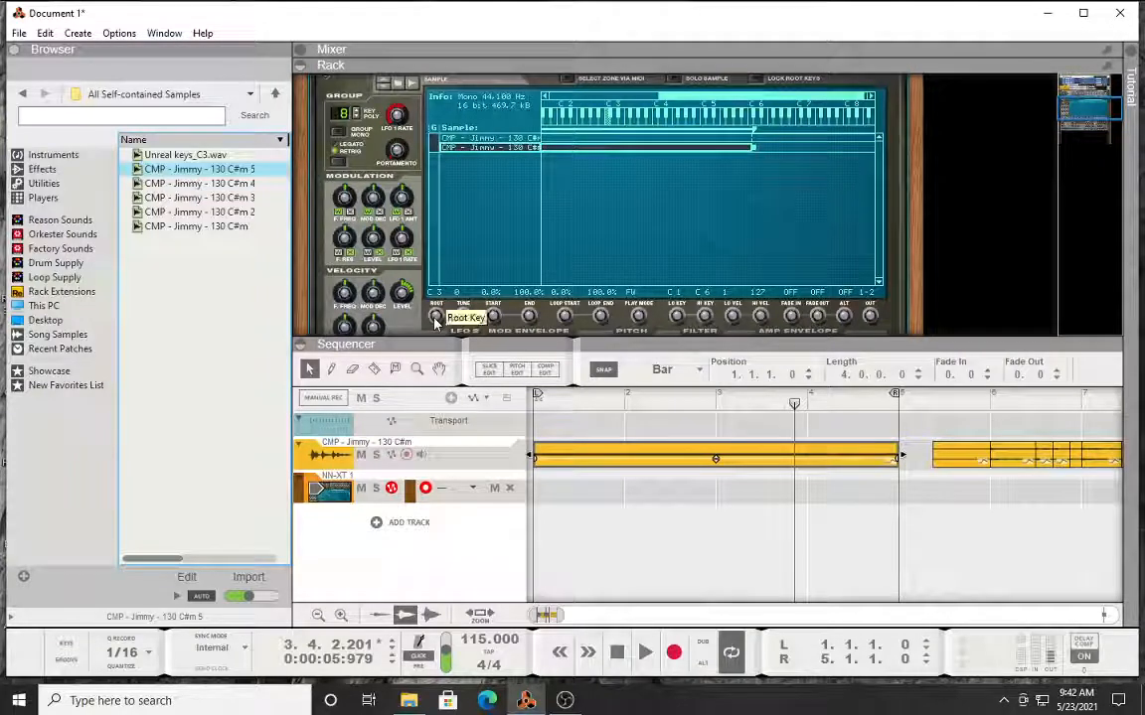
pyautogui.moveTo(434, 322); pyautogui.dragTo(439, 295)
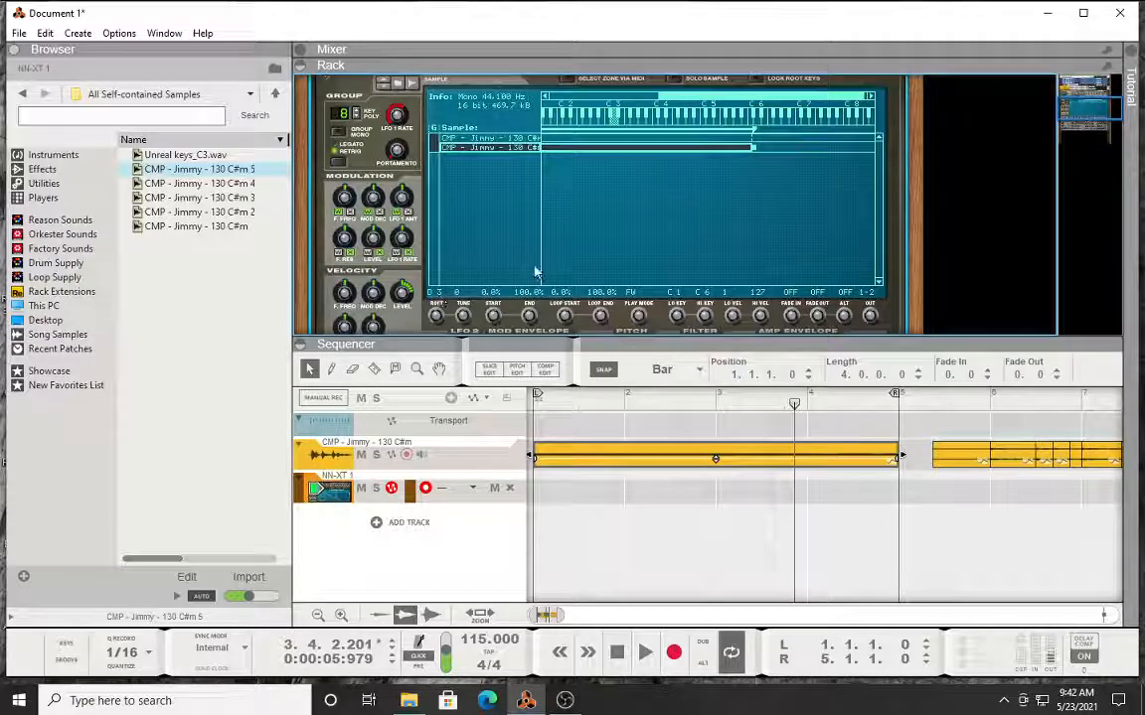
# Step: Lower the SUPERSAW zone's filter frequency and set its amp envelope sustain to about -7.2 dB
pyautogui.scroll(-3, 656, 196)
pyautogui.moveTo(697, 219); pyautogui.dragTo(717, 283)
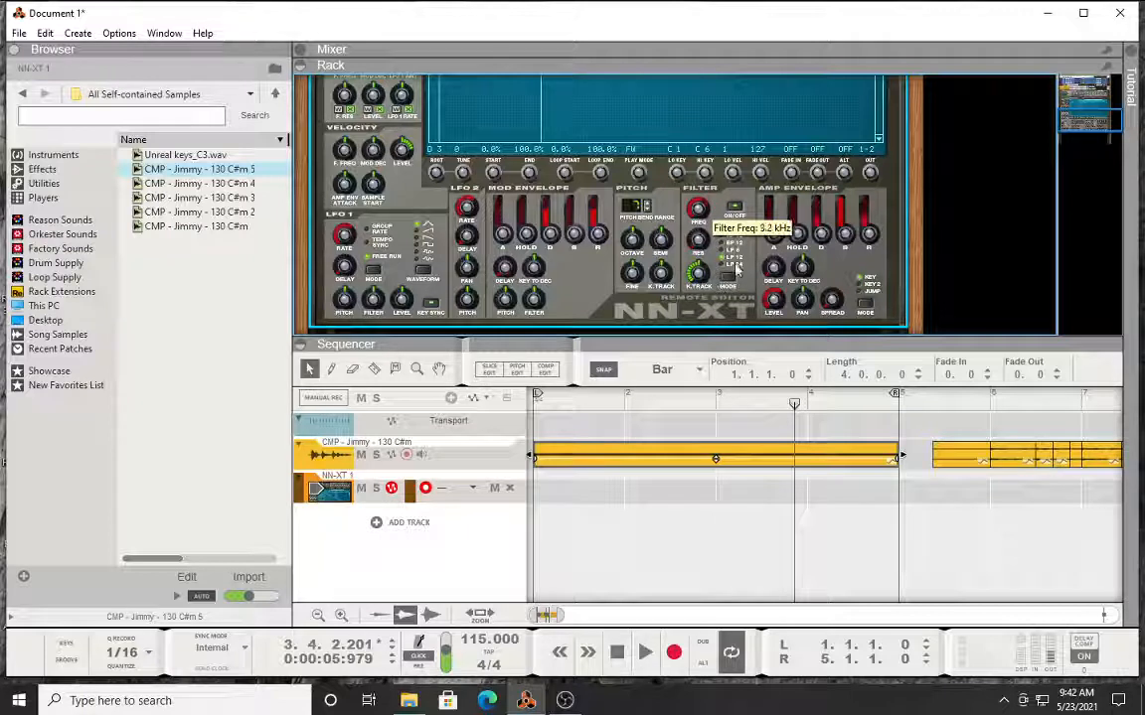
pyautogui.moveTo(845, 236); pyautogui.dragTo(861, 281)
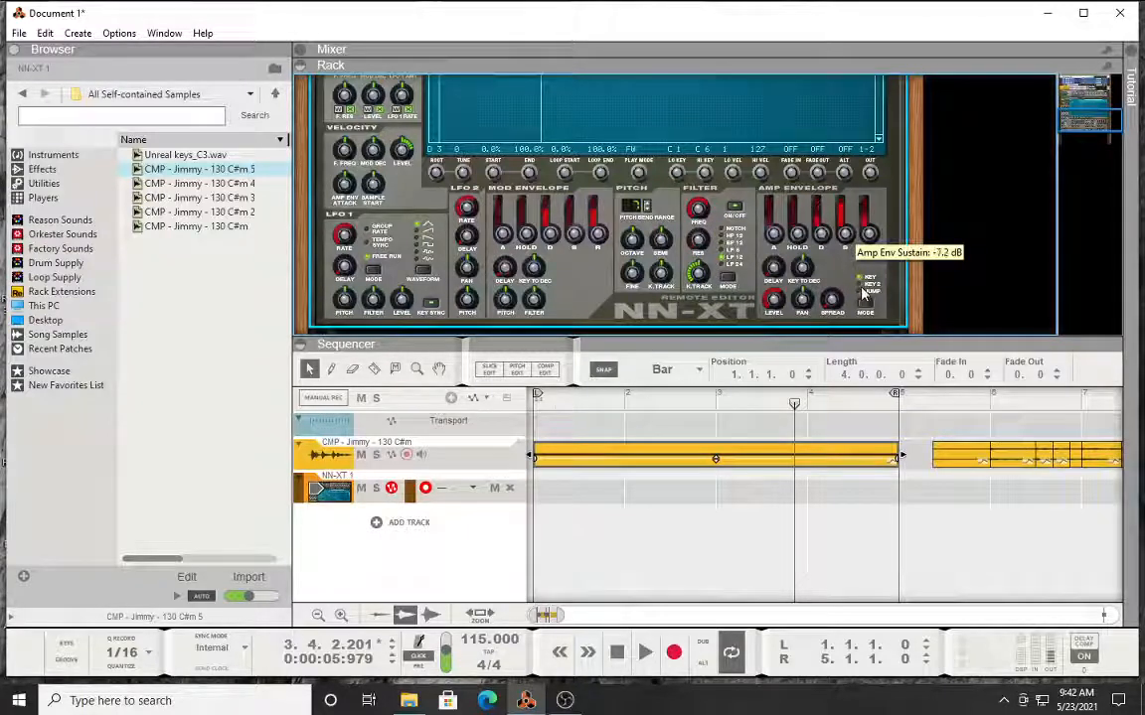
# Step: Adjust the SUPERSAW zone's amp envelope attack and release, and its amp level
pyautogui.moveTo(773, 217); pyautogui.dragTo(780, 141)
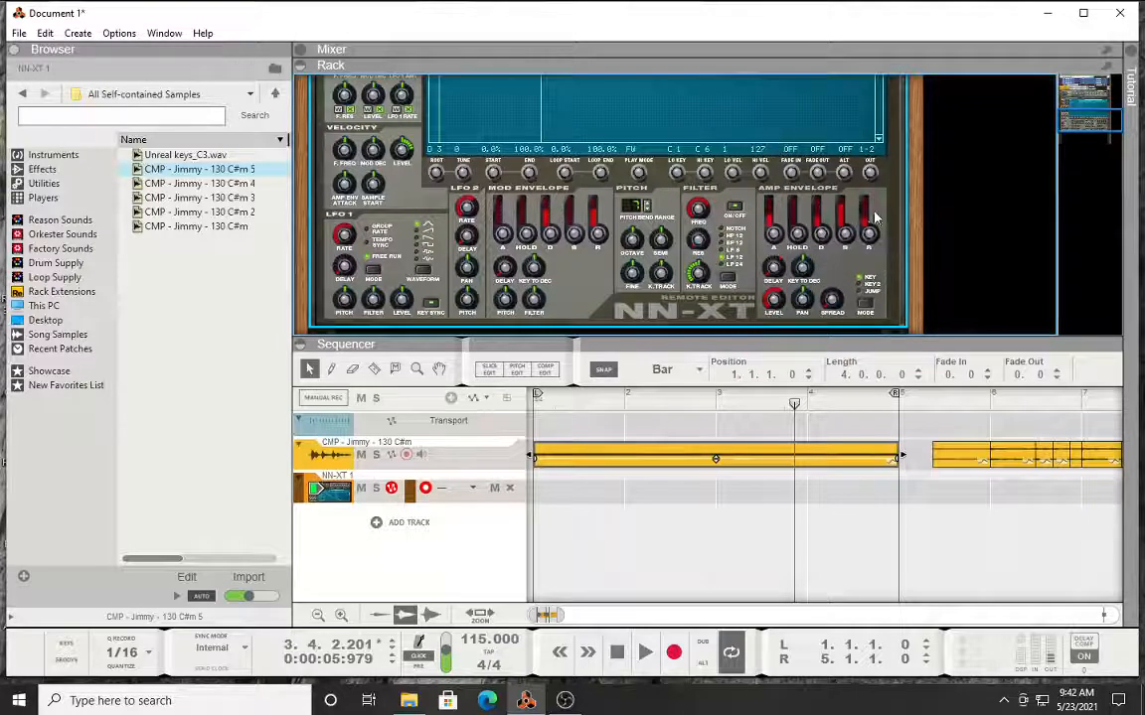
pyautogui.moveTo(869, 230); pyautogui.dragTo(875, 131)
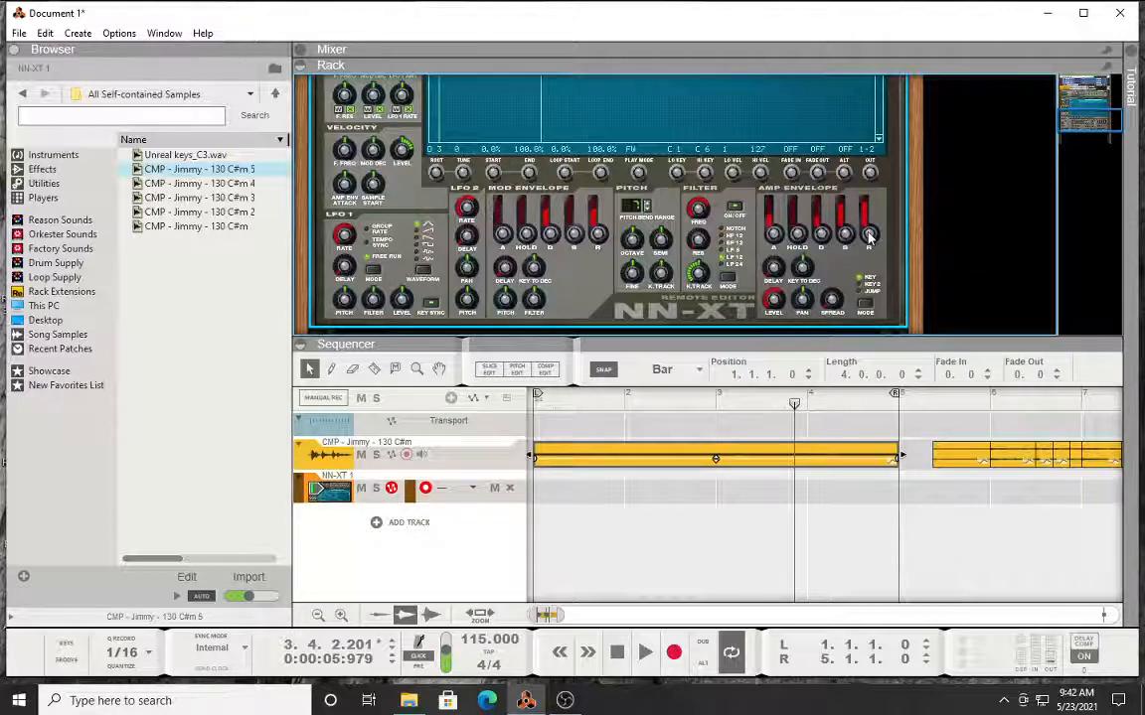
pyautogui.moveTo(869, 235); pyautogui.dragTo(875, 289)
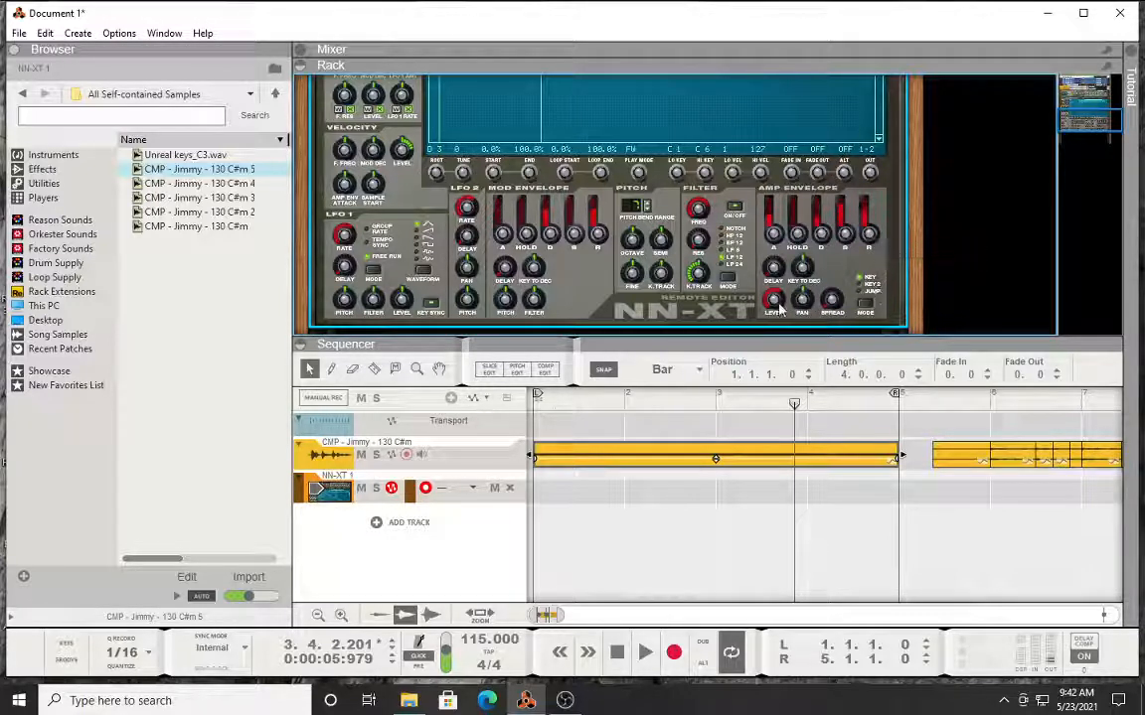
pyautogui.moveTo(776, 301); pyautogui.dragTo(845, 196)
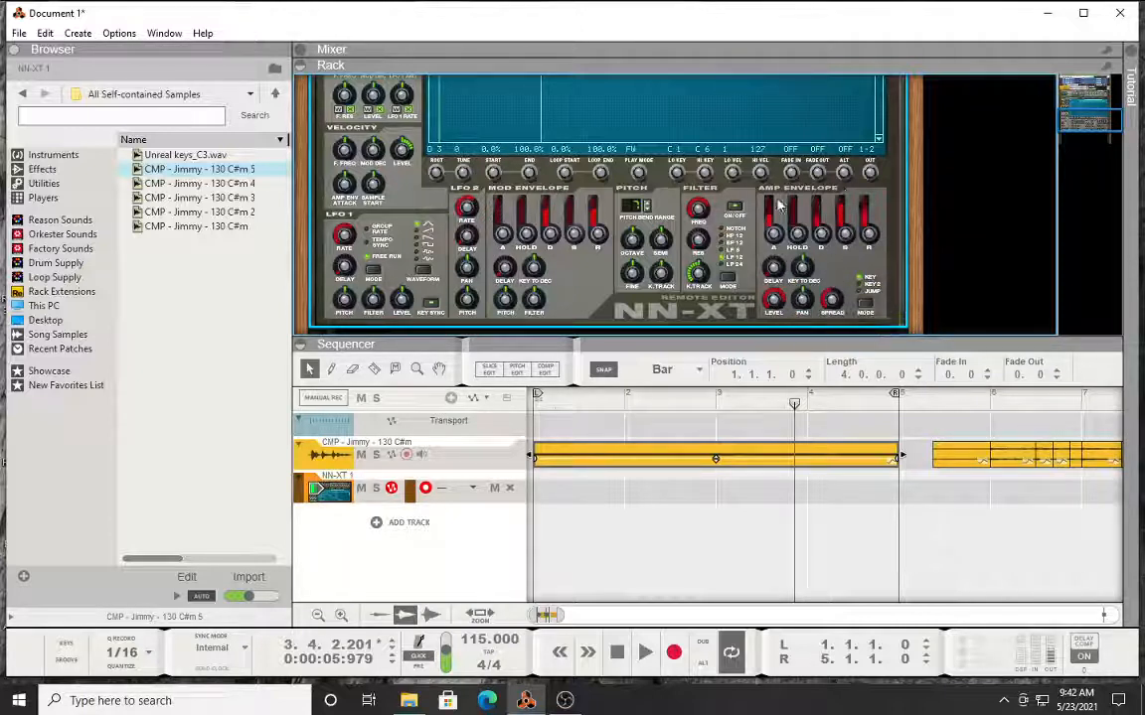
pyautogui.moveTo(580, 221)
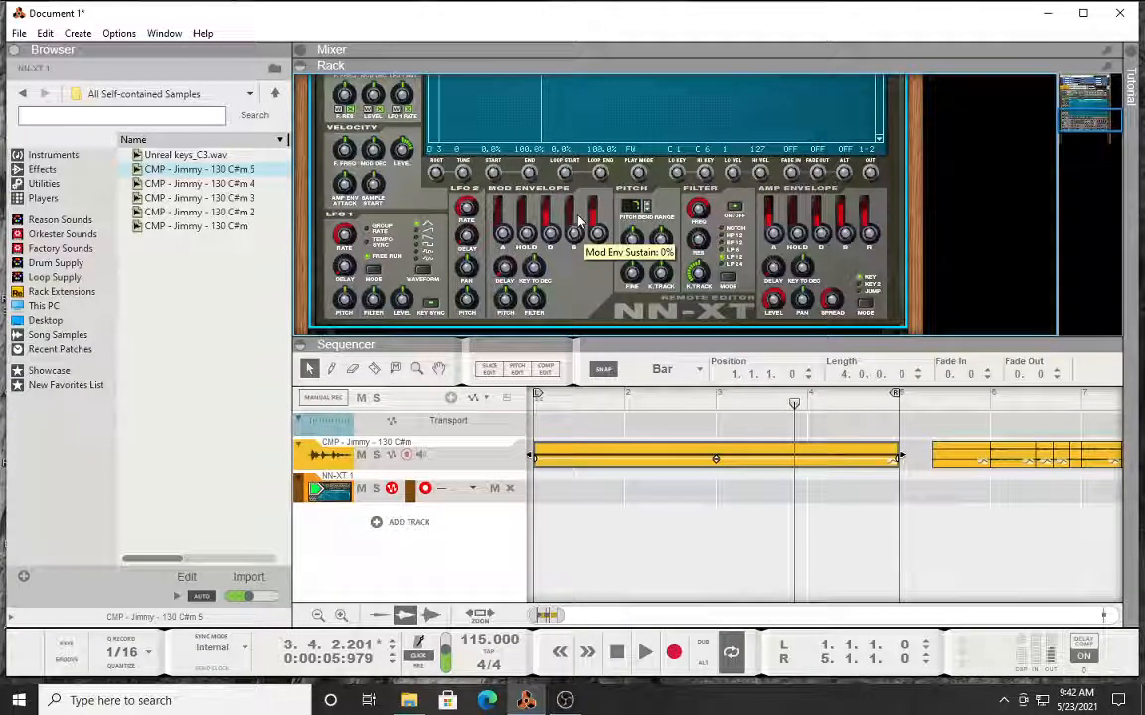
# Step: Select the looped first sample's zone and lower its amp level slightly
pyautogui.scroll(5, 556, 179)
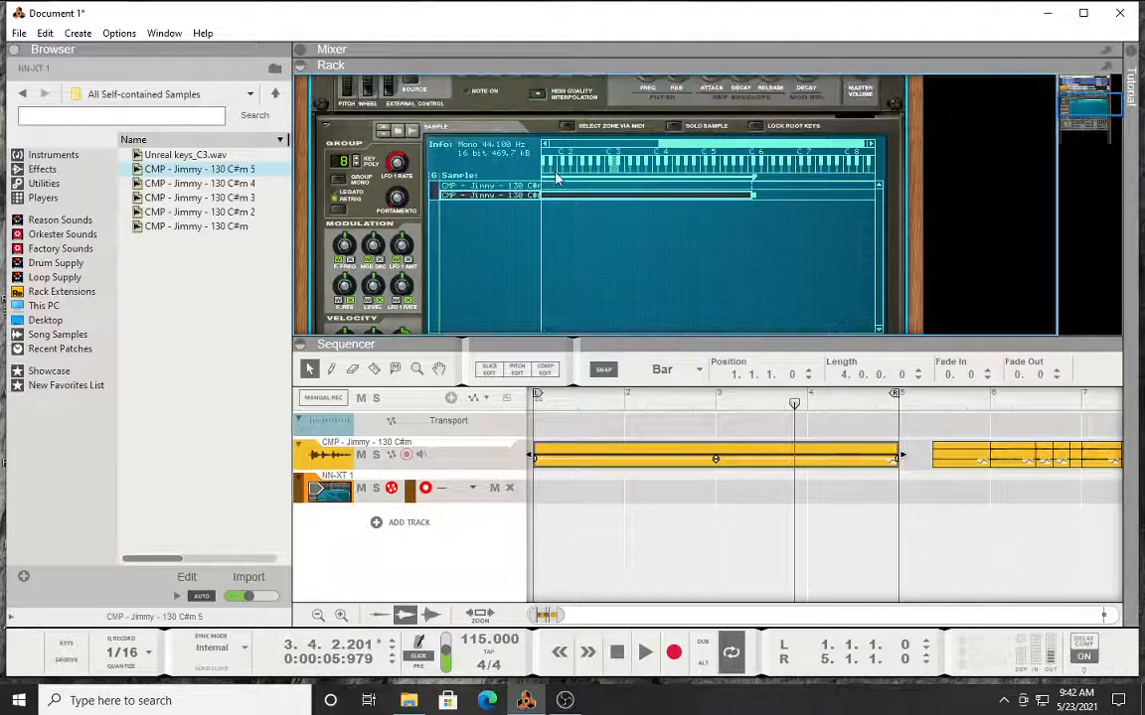
pyautogui.scroll(-5, 669, 230)
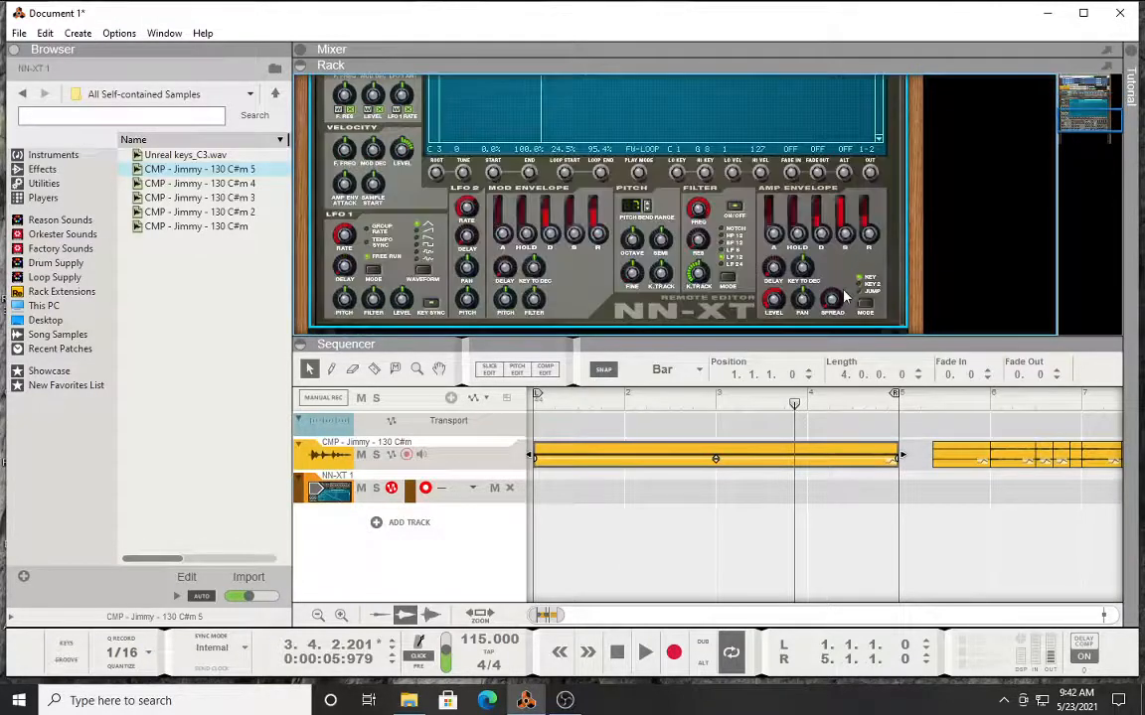
pyautogui.moveTo(778, 303); pyautogui.dragTo(786, 328)
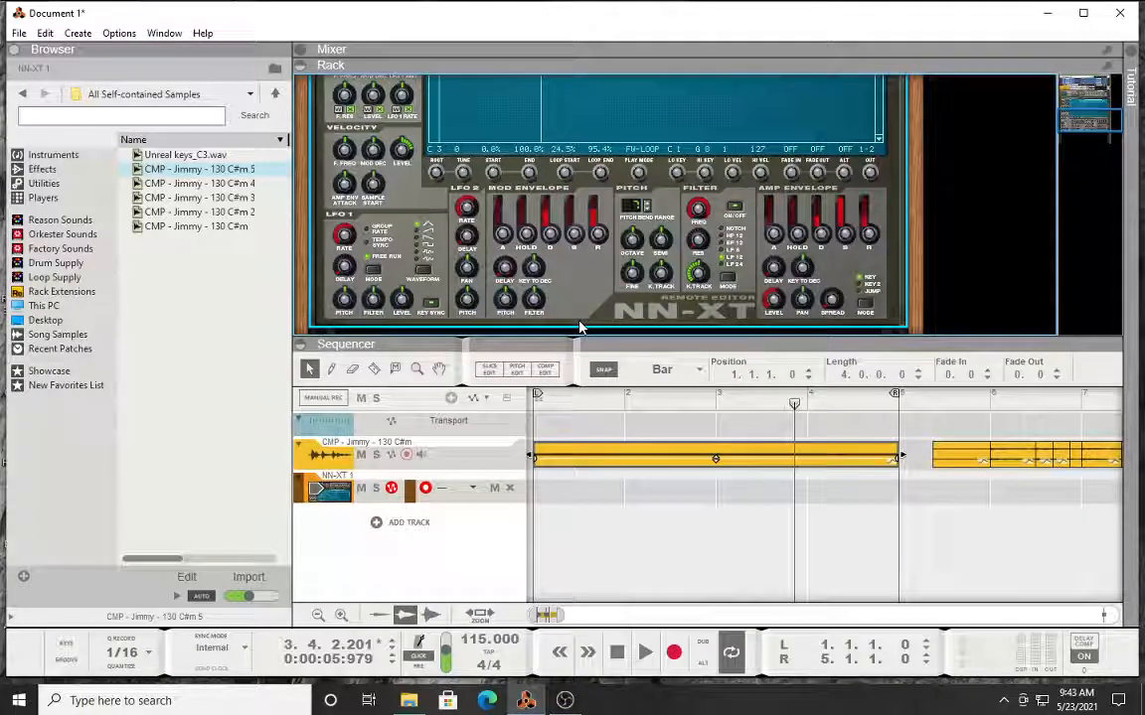
pyautogui.scroll(3, 528, 120)
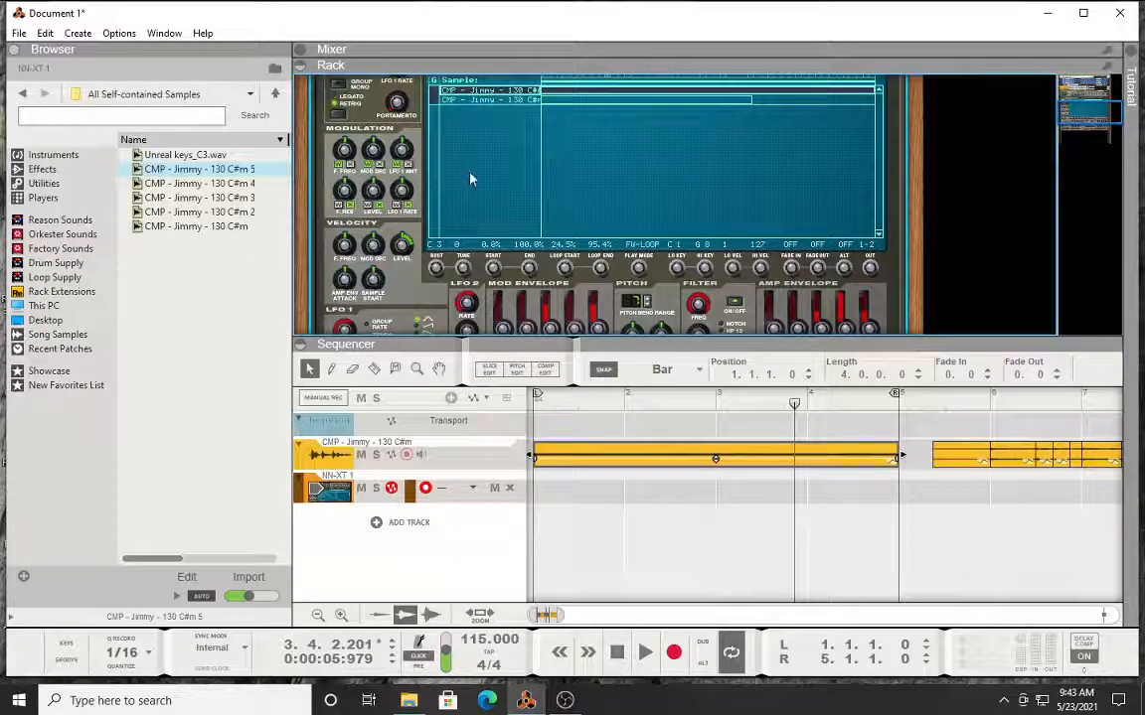
pyautogui.scroll(3, 711, 165)
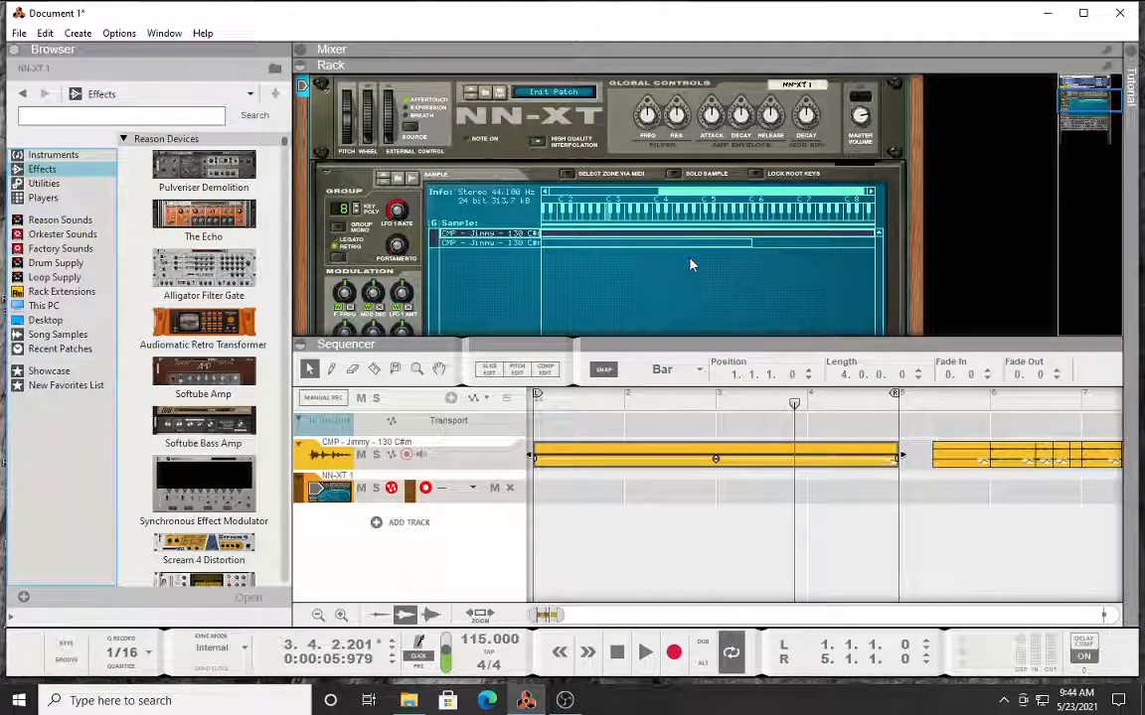
pyautogui.scroll(-5, 693, 264)
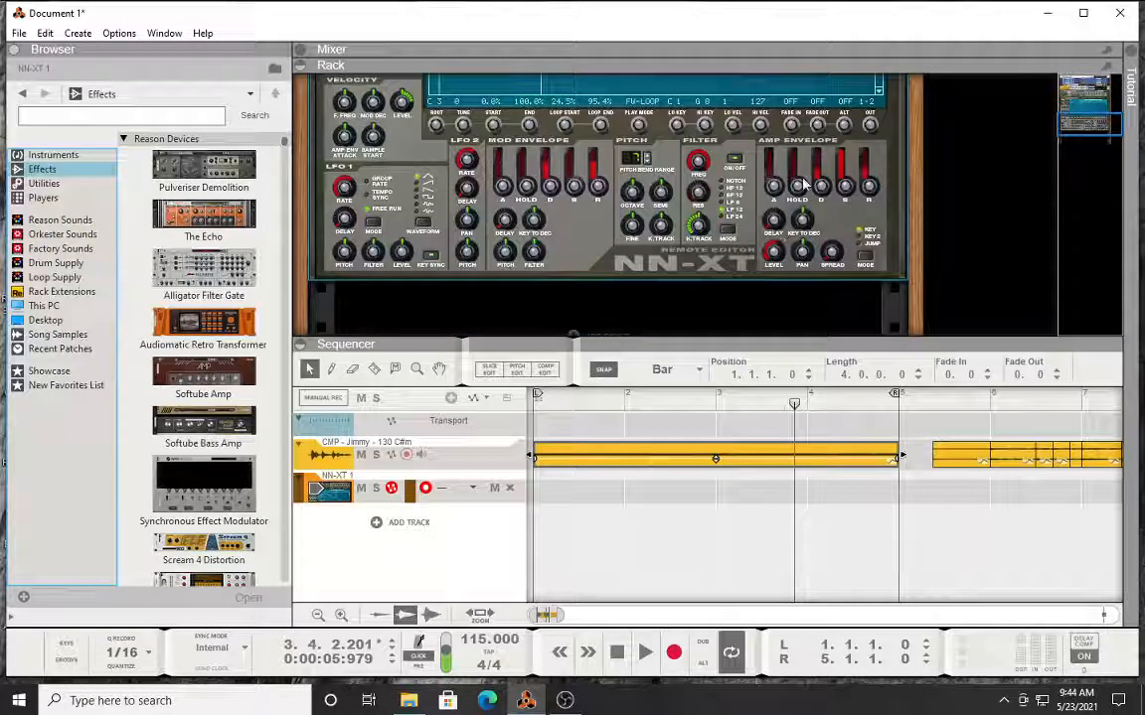
pyautogui.scroll(2, 735, 219)
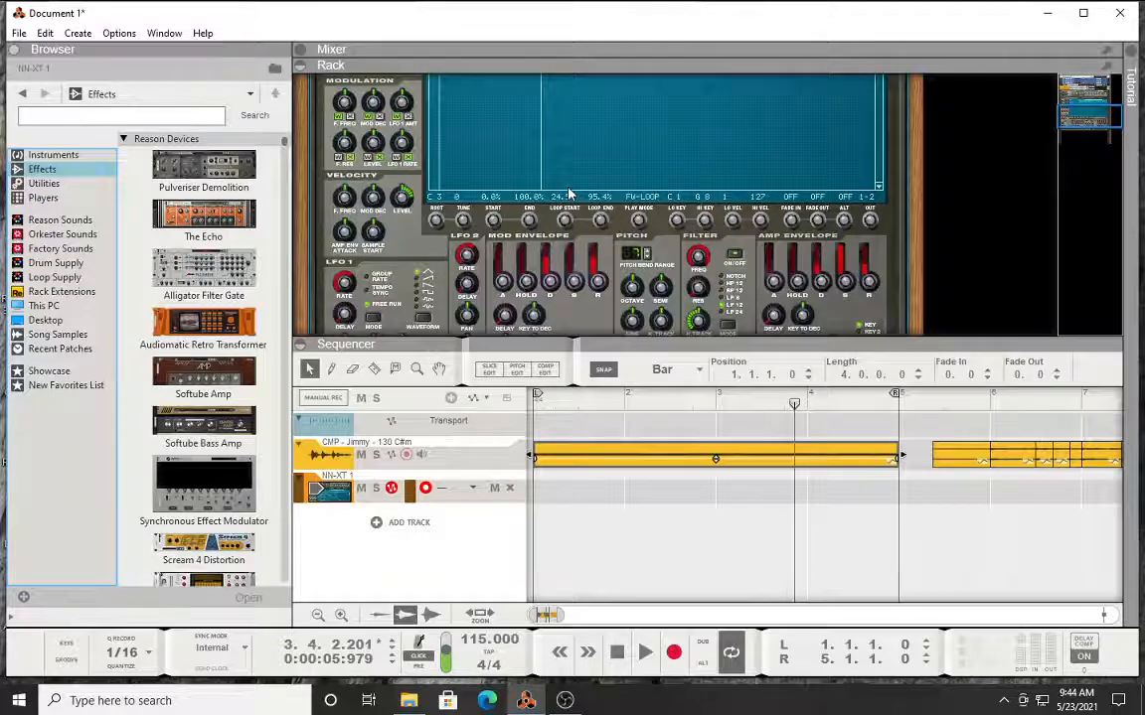
pyautogui.scroll(3, 569, 194)
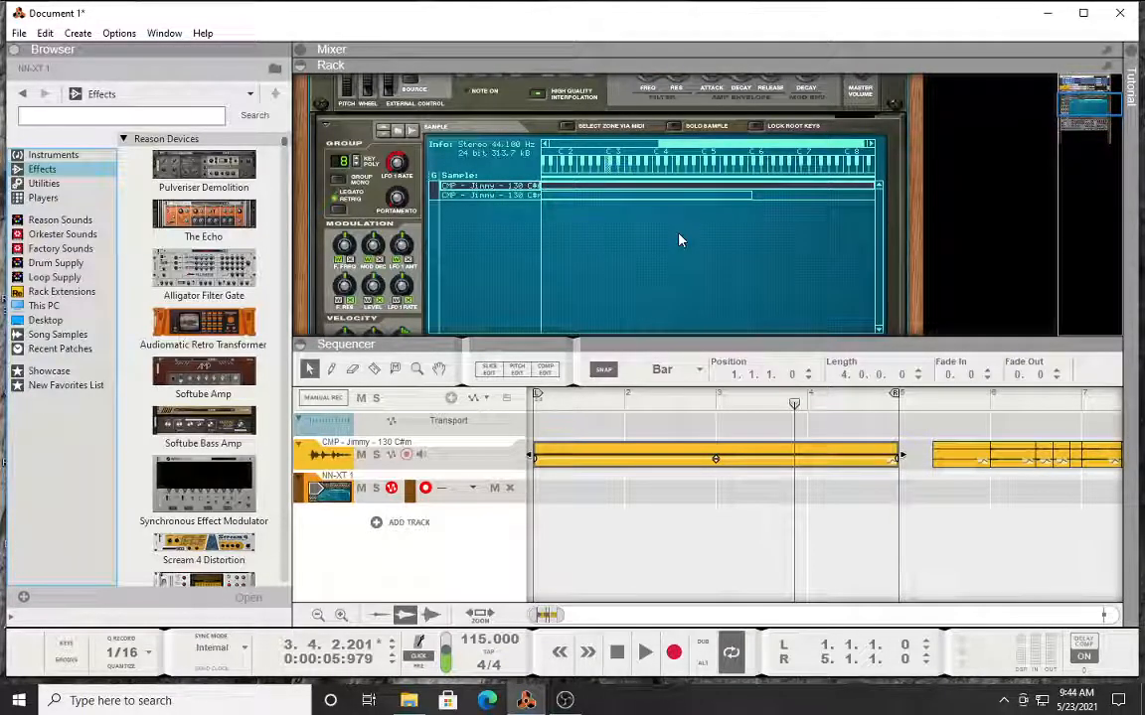
# Step: Browse to the E-mu ESi Floppy Collection (v1) folder on the My Book (H:) drive
pyautogui.click(24, 93)
pyautogui.click(23, 94)
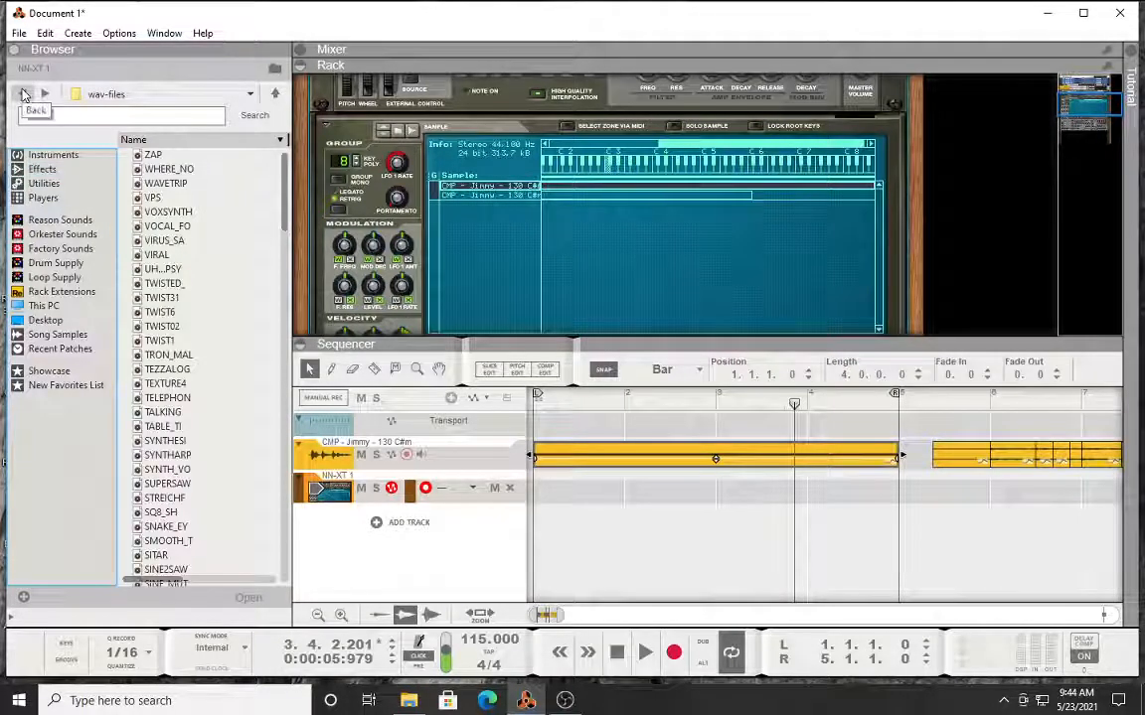
pyautogui.click(45, 305)
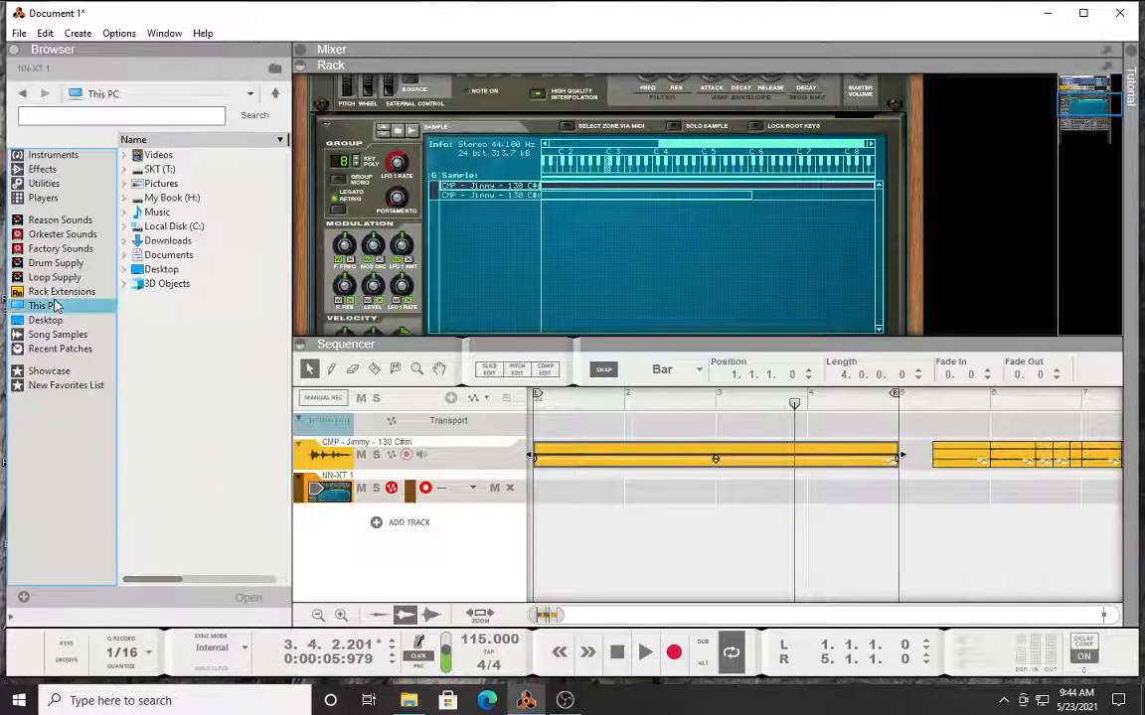
pyautogui.doubleClick(187, 199)
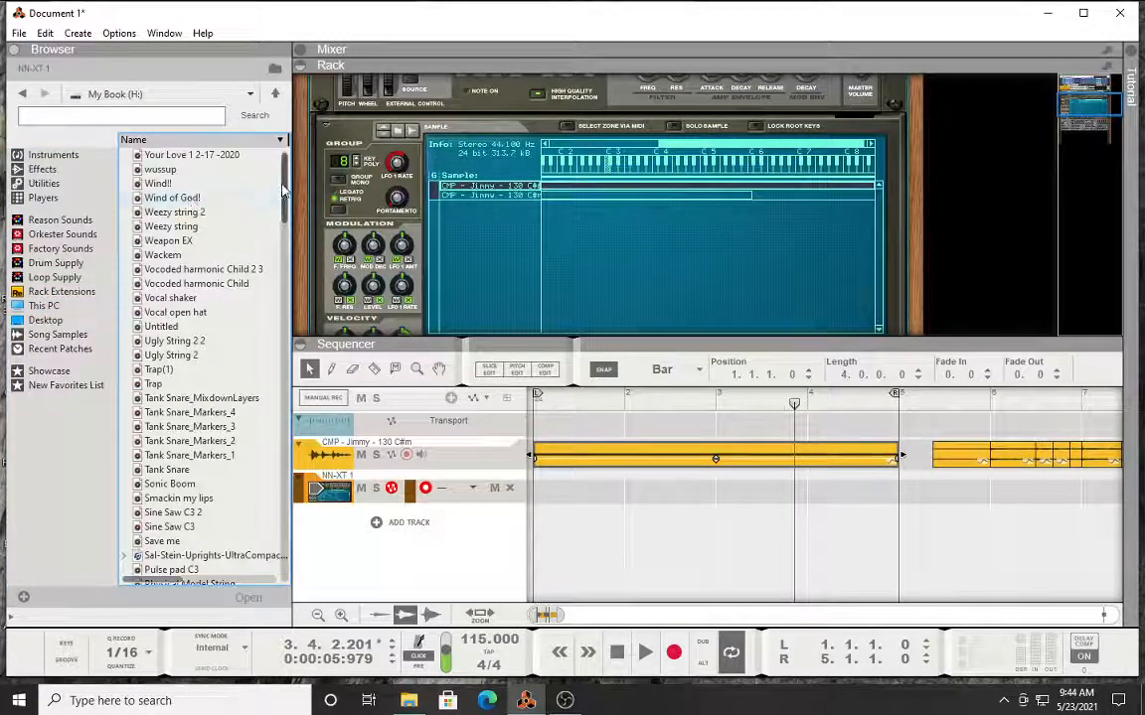
pyautogui.moveTo(284, 190)
pyautogui.mouseDown()
pyautogui.moveTo(318, 483)
pyautogui.moveTo(317, 583)
pyautogui.moveTo(293, 368)
pyautogui.moveTo(287, 538)
pyautogui.mouseUp()
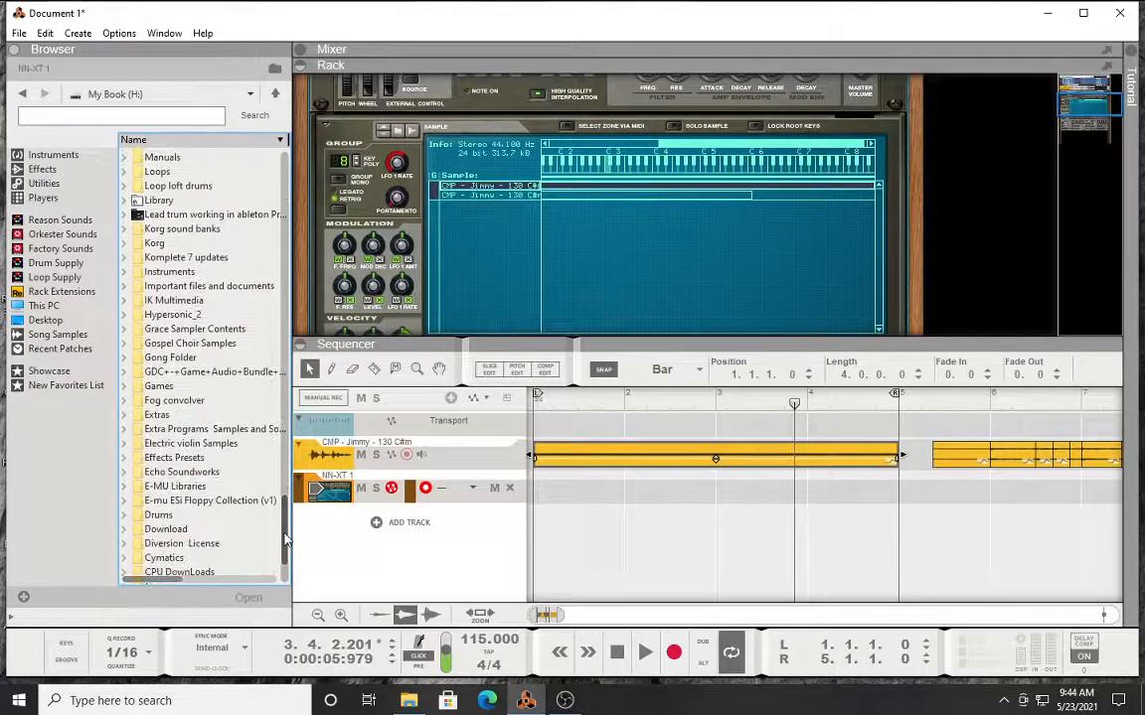
pyautogui.click(237, 503)
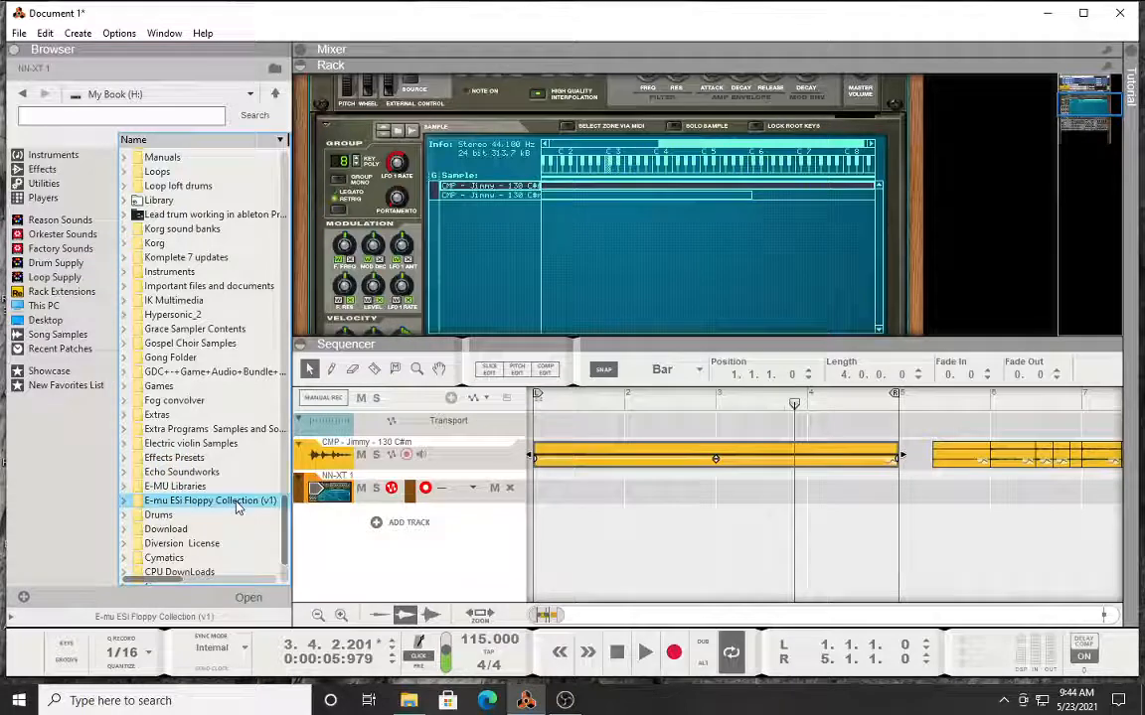
pyautogui.doubleClick(238, 503)
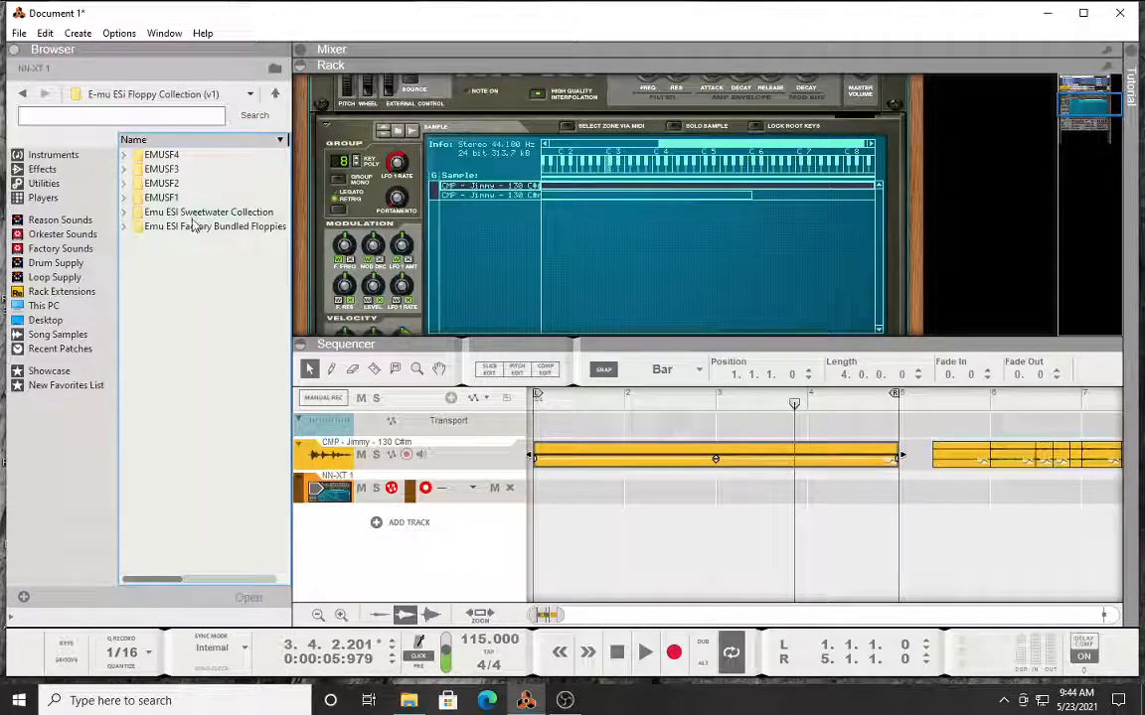
# Step: Open the 07 3DSprints folder of E-MU - Producer Series Vol. 5 inside EMUSF3
pyautogui.doubleClick(164, 168)
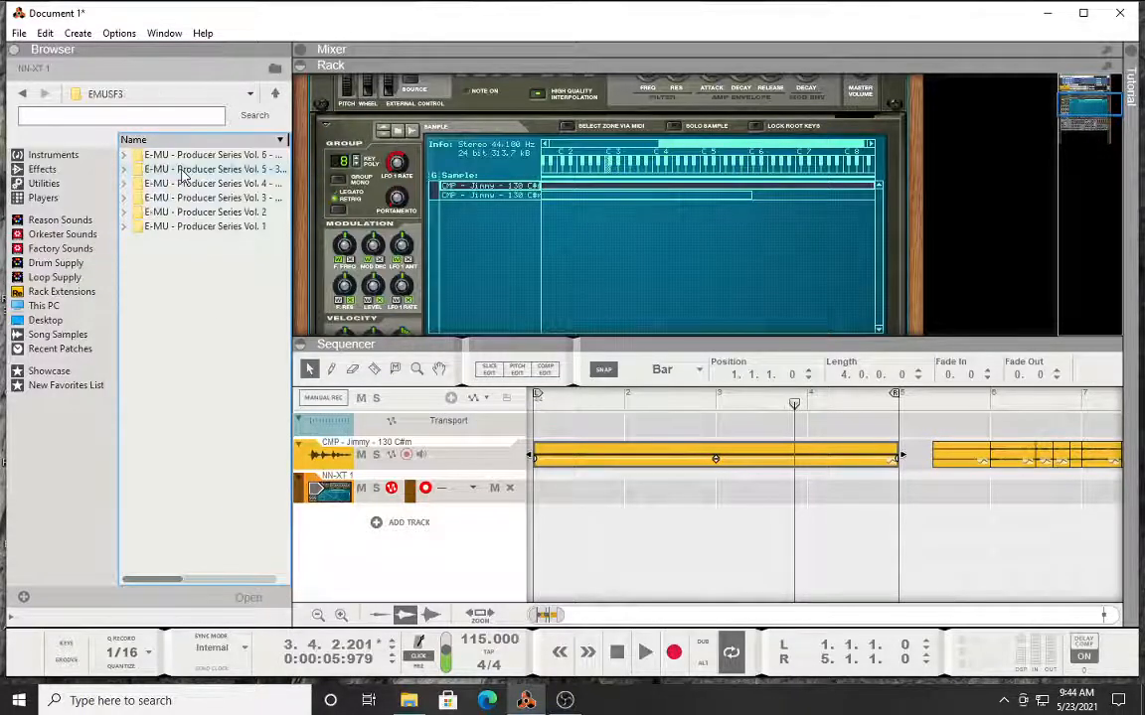
pyautogui.doubleClick(182, 171)
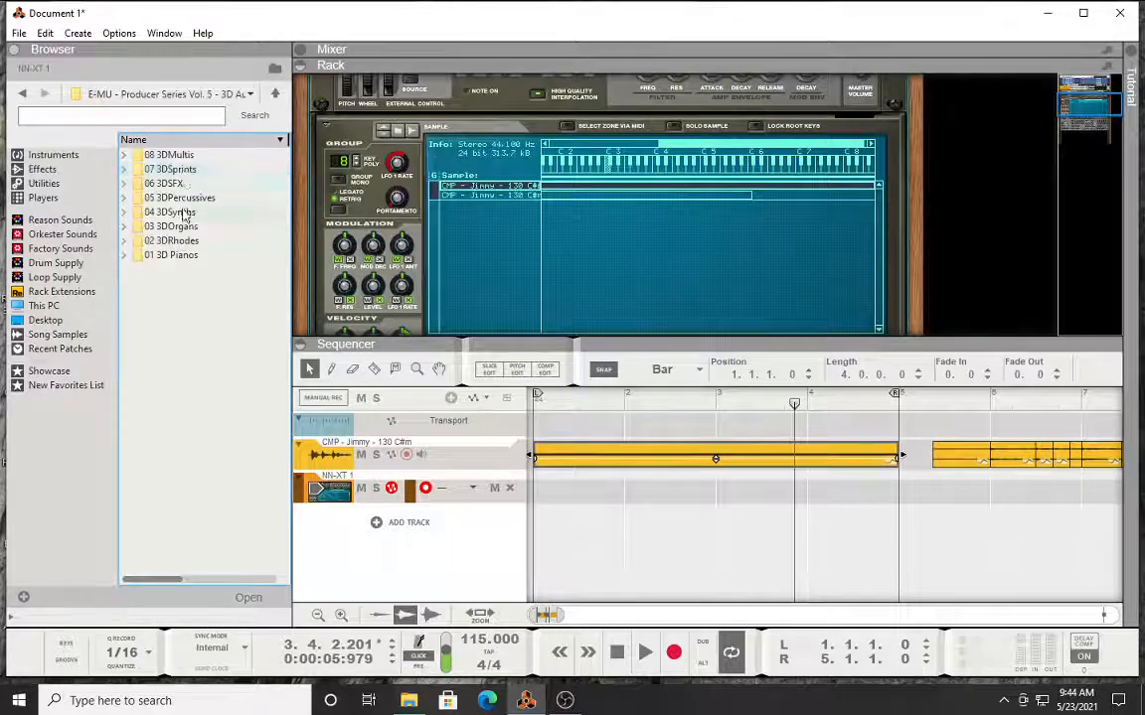
pyautogui.doubleClick(183, 171)
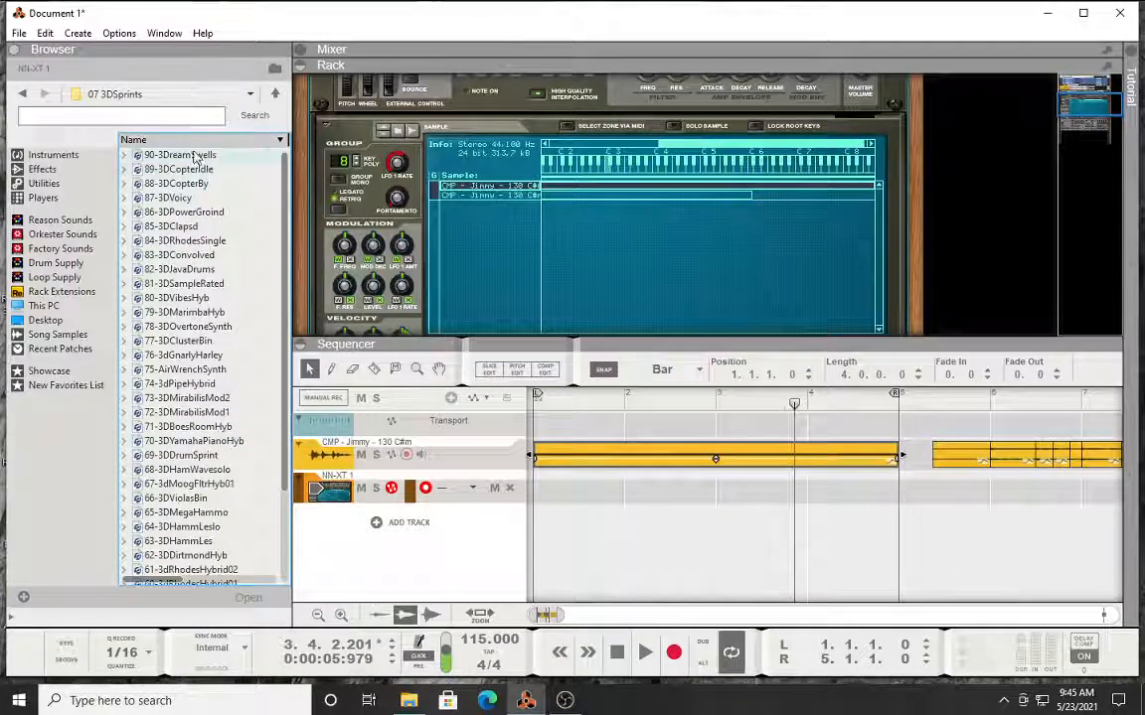
# Step: Add an empty zone to the NN-XT and open the Samples folder of the 90-3DreamSwells bank
pyautogui.rightClick(562, 240)
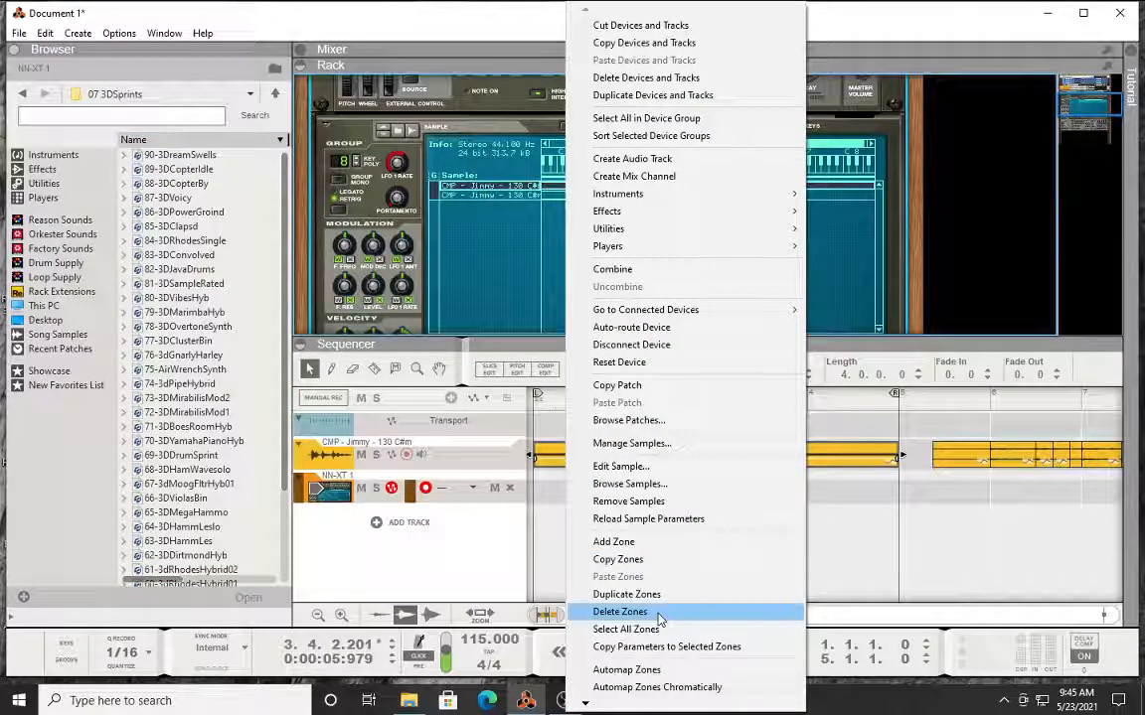
pyautogui.click(615, 542)
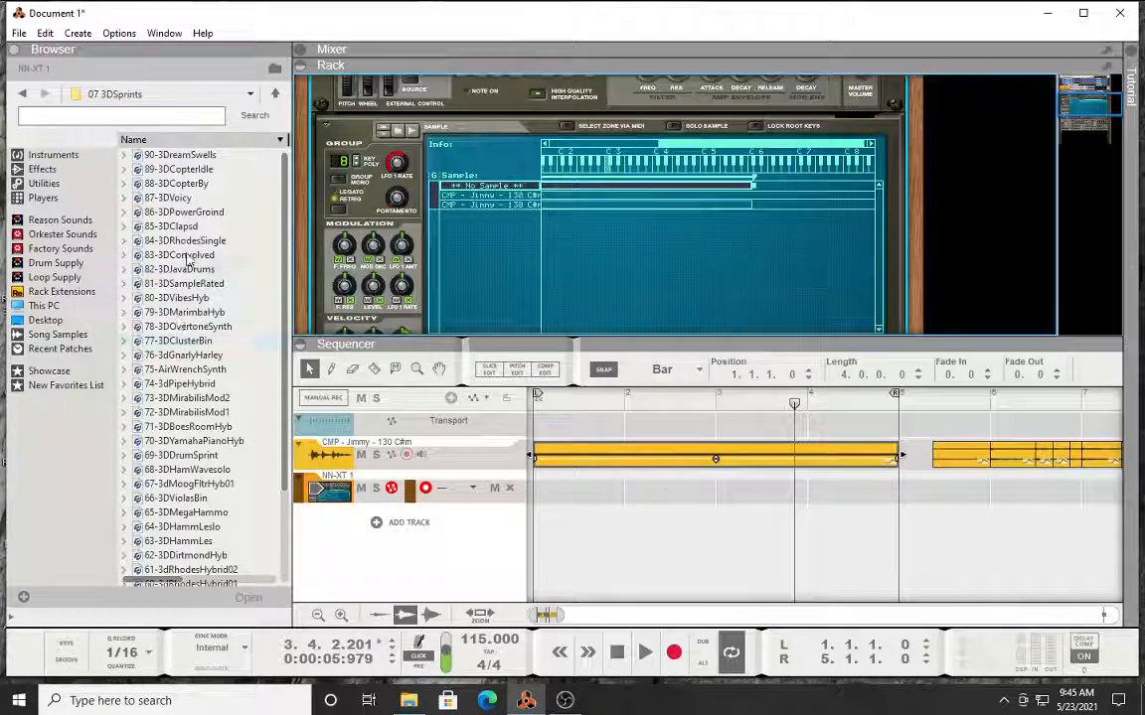
pyautogui.scroll(-3, 186, 398)
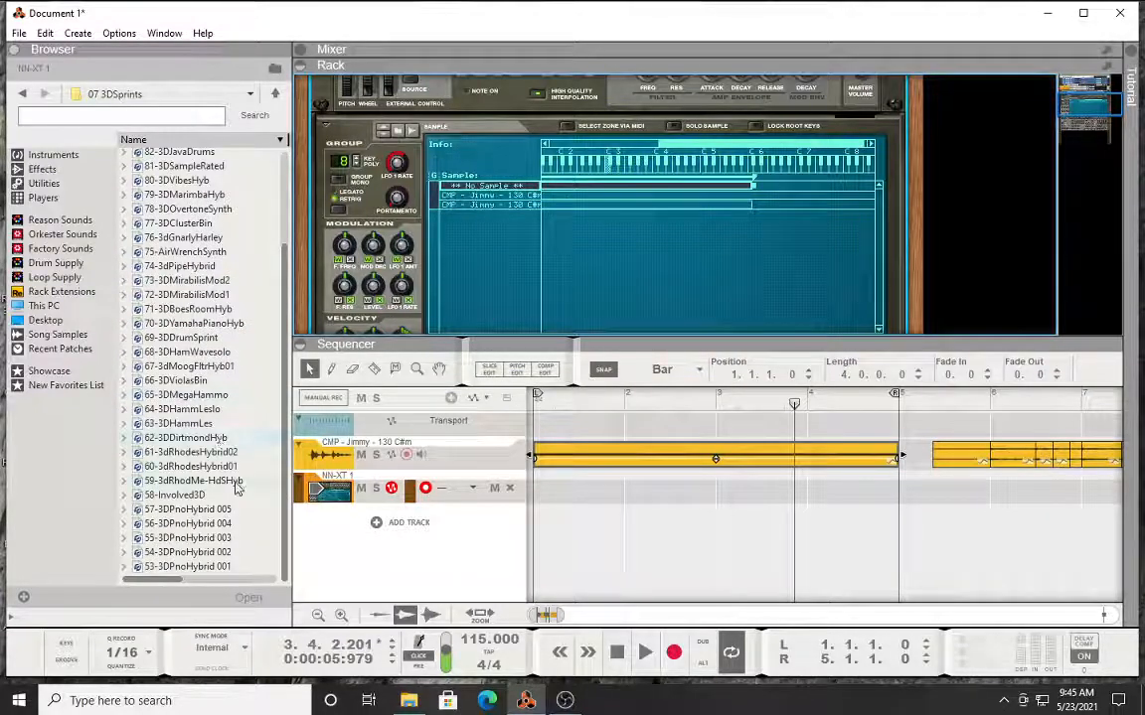
pyautogui.scroll(3, 212, 439)
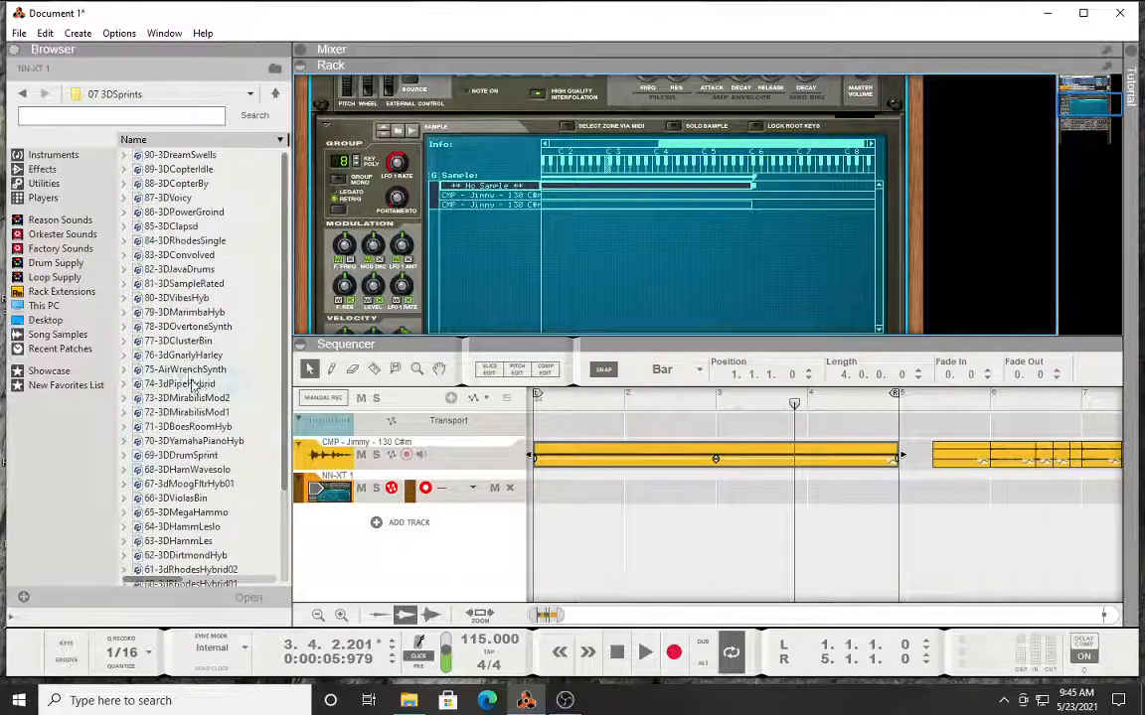
pyautogui.click(199, 156)
pyautogui.doubleClick(199, 159)
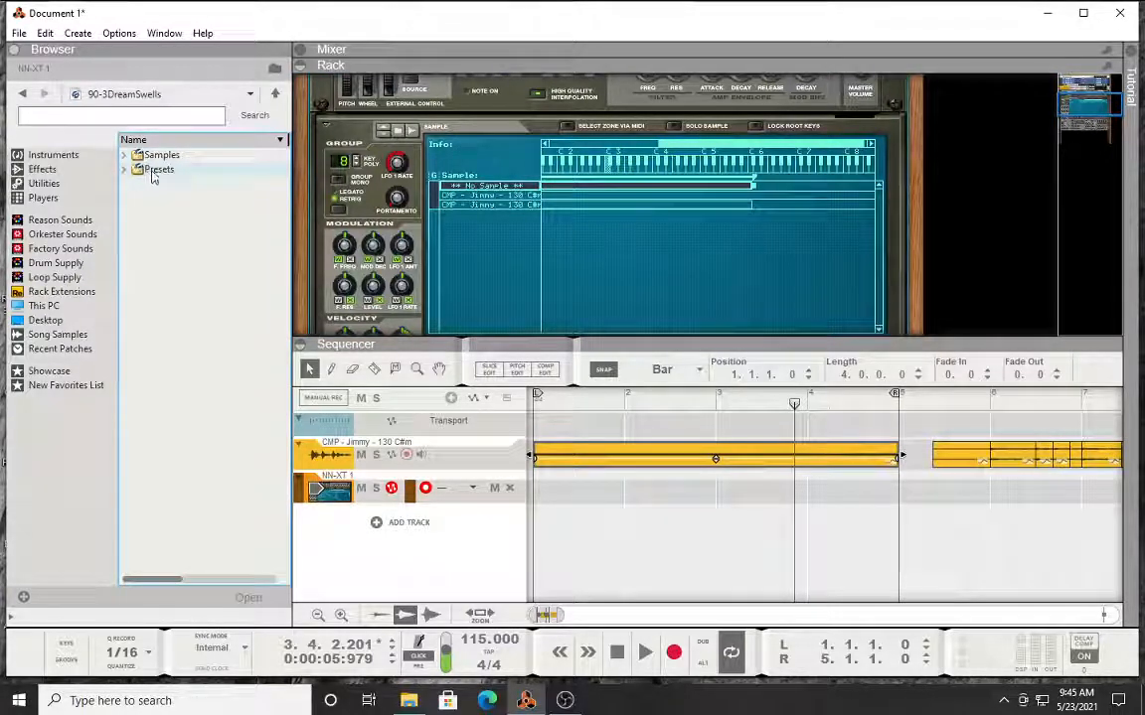
pyautogui.doubleClick(155, 155)
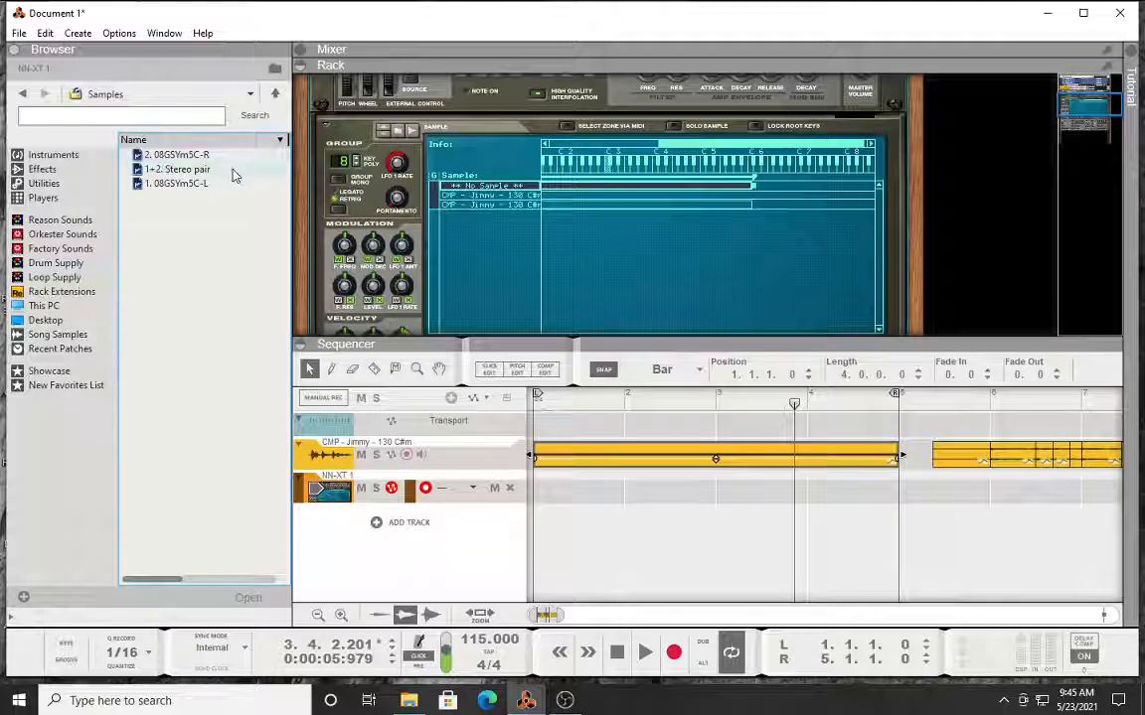
# Step: Audition the 2. 08GSYm5C-R, 1+2. Stereo pair and 1. 08GSYm5C-L samples
pyautogui.click(195, 155)
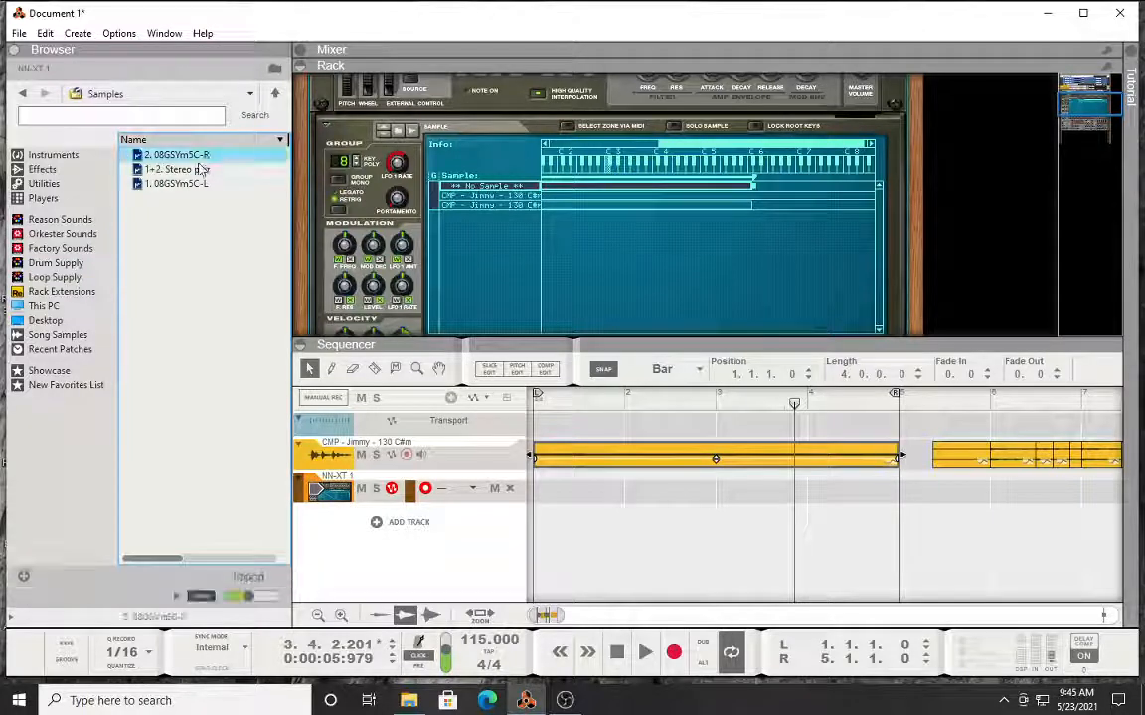
pyautogui.click(199, 169)
pyautogui.click(184, 184)
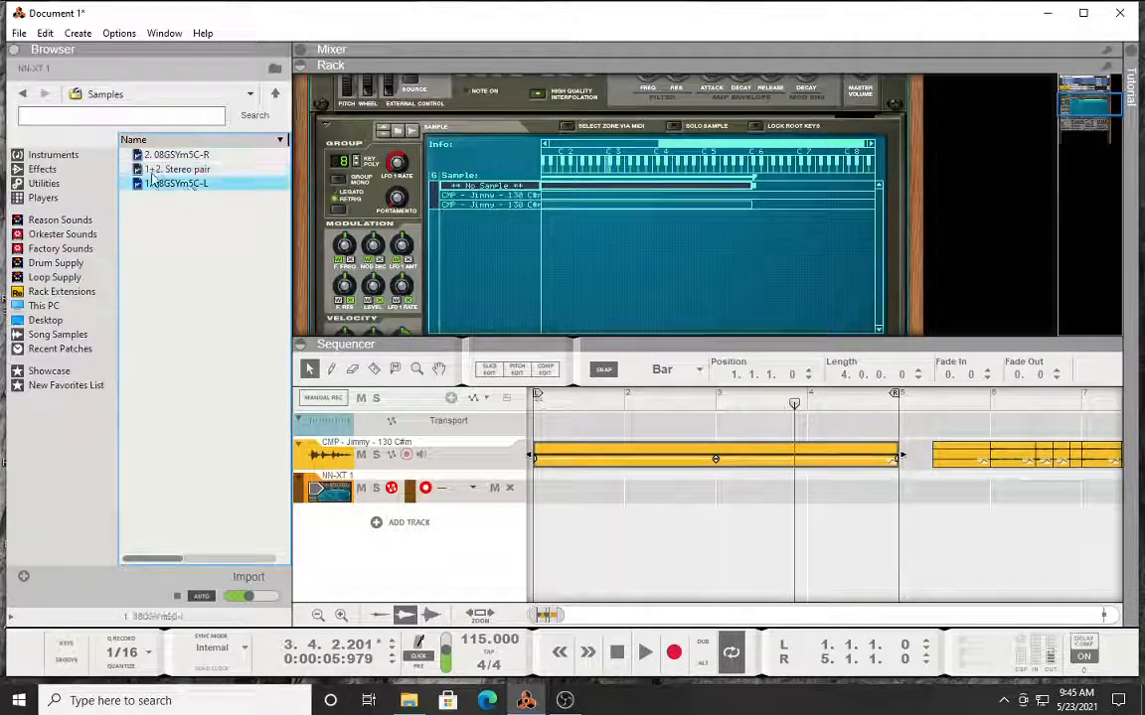
# Step: Load the 1. 3DreamSwells preset from the Presets folder of the 90-3DreamSwells bank into the NN-XT
pyautogui.click(22, 94)
pyautogui.click(159, 170)
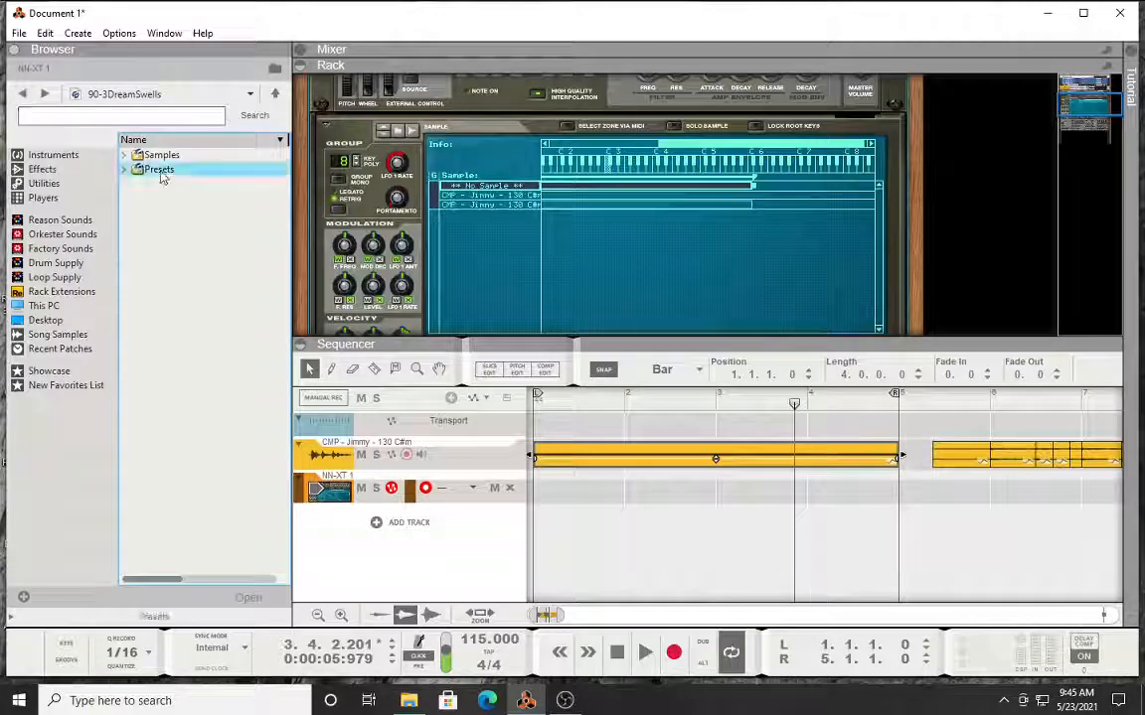
pyautogui.doubleClick(161, 173)
pyautogui.click(154, 156)
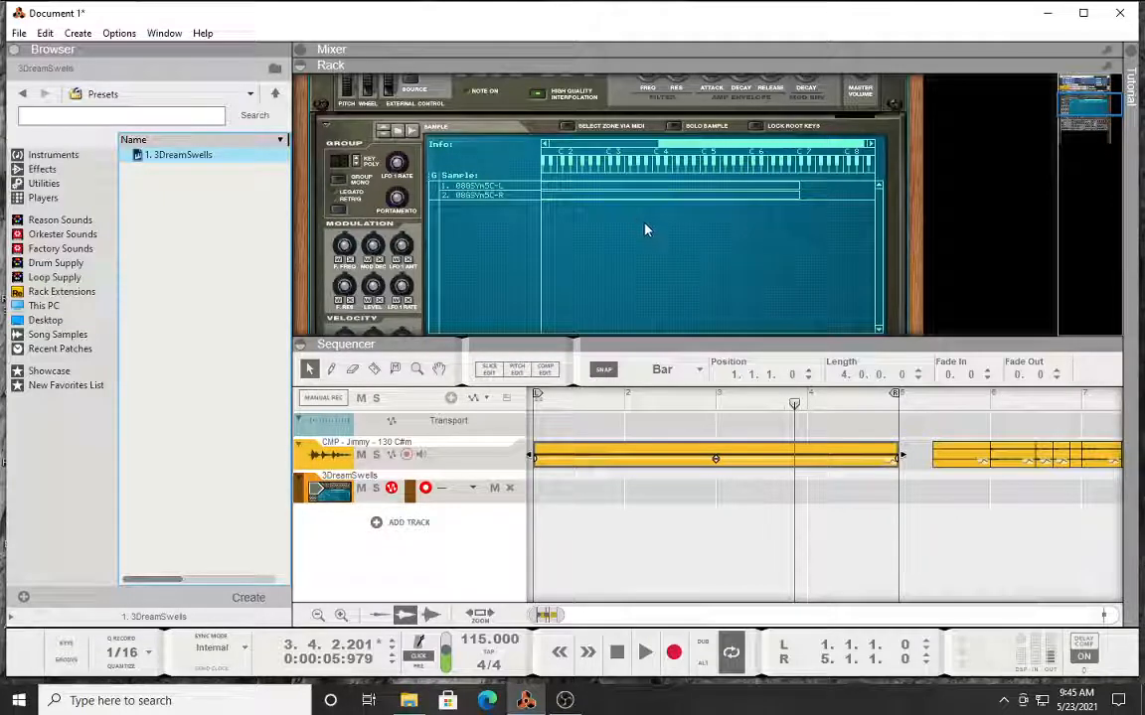
# Step: Examine the left and right 08GSYm5C zones of the 3DreamSwells patch and their sample, filter and envelope settings
pyautogui.scroll(-5, 645, 231)
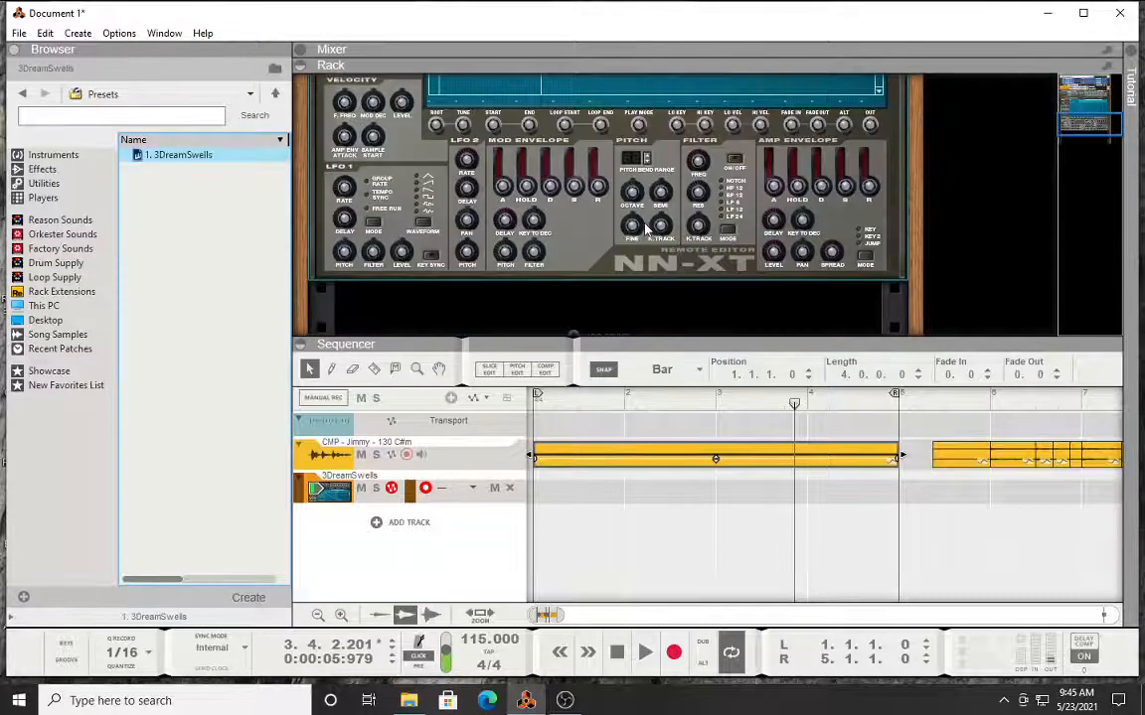
pyautogui.scroll(3, 651, 134)
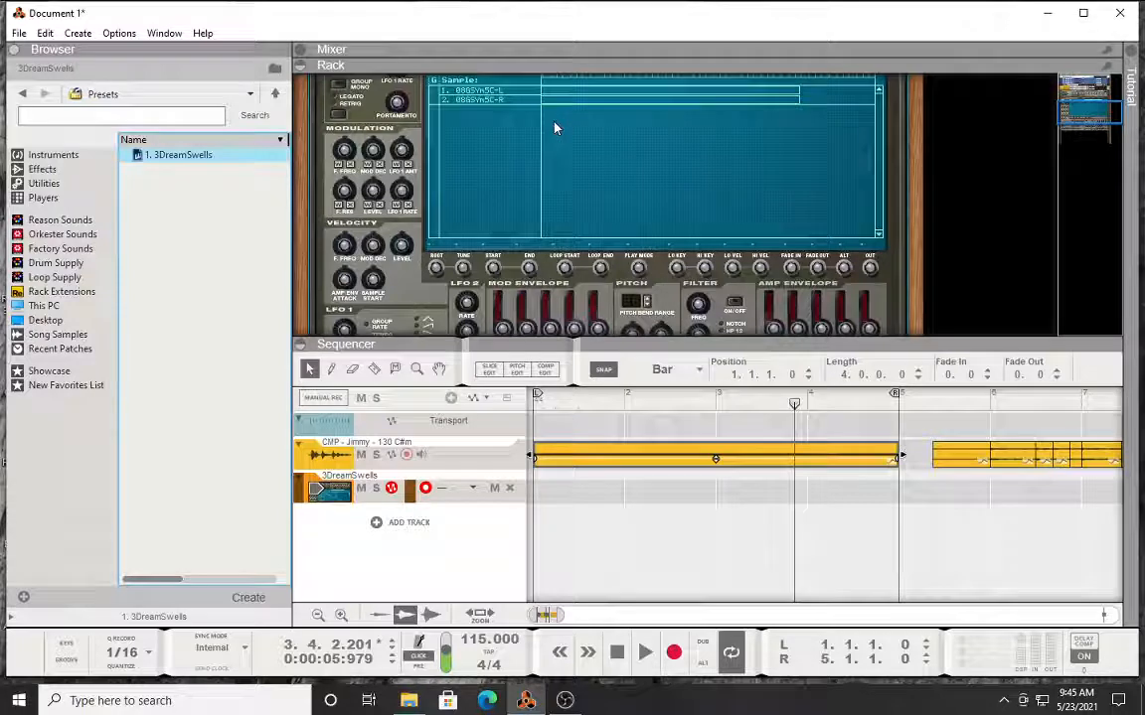
pyautogui.scroll(2, 555, 128)
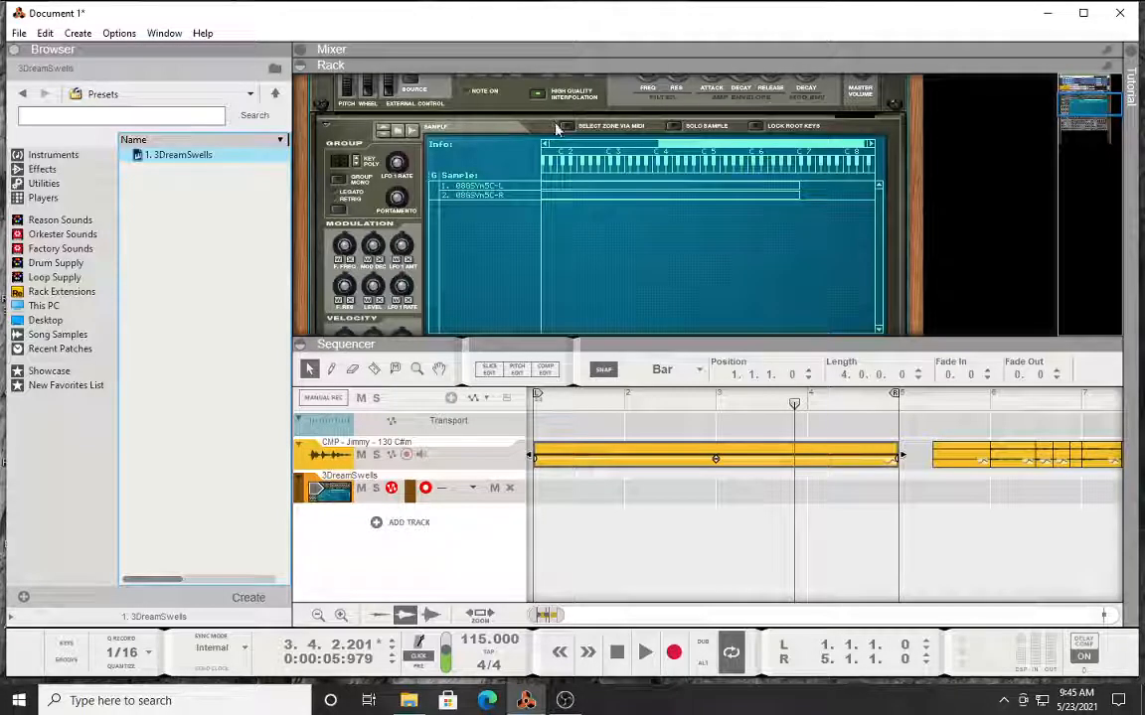
pyautogui.click(646, 189)
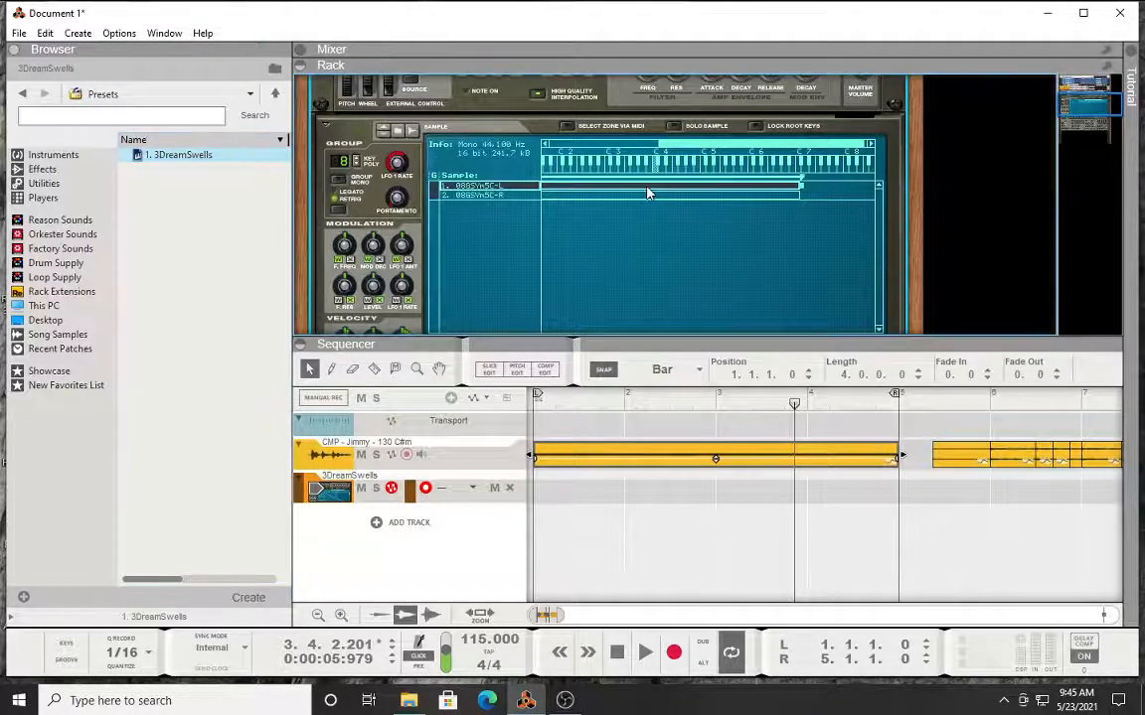
pyautogui.click(653, 197)
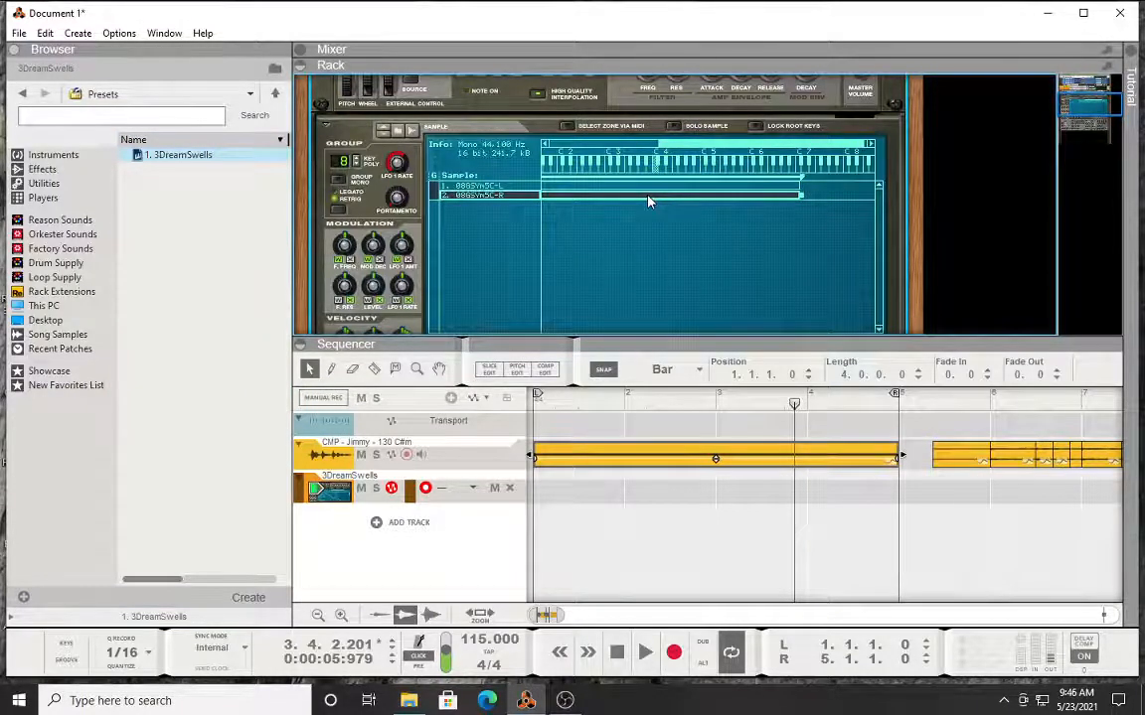
pyautogui.scroll(-3, 648, 202)
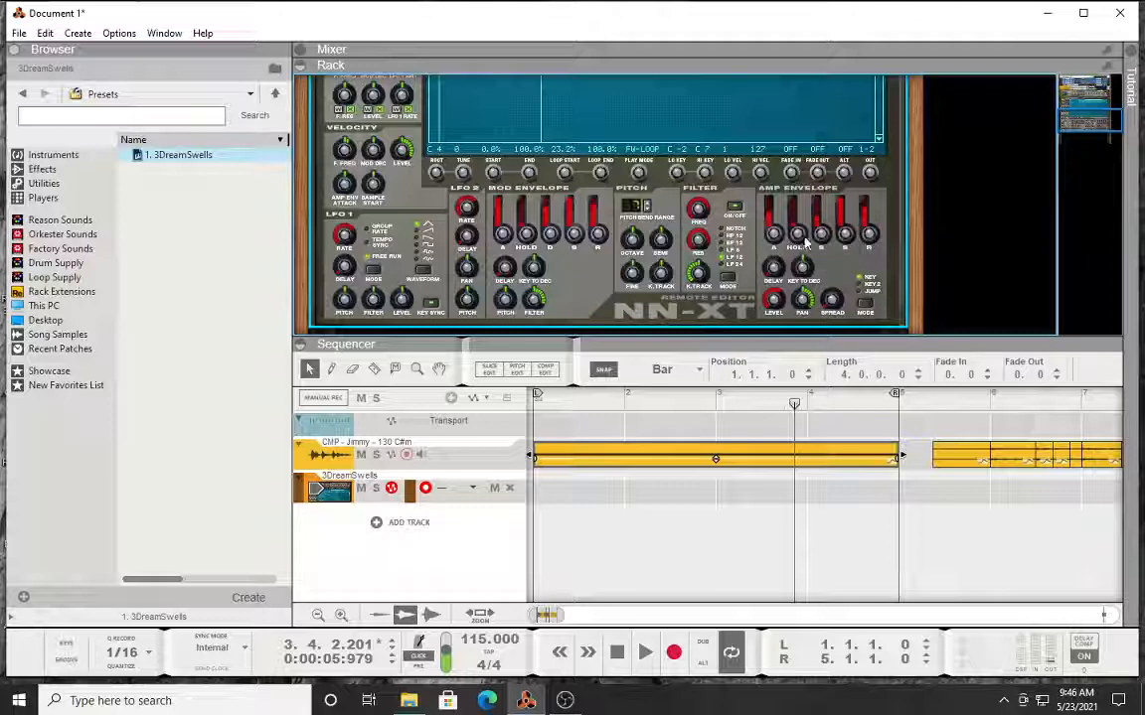
pyautogui.scroll(3, 803, 242)
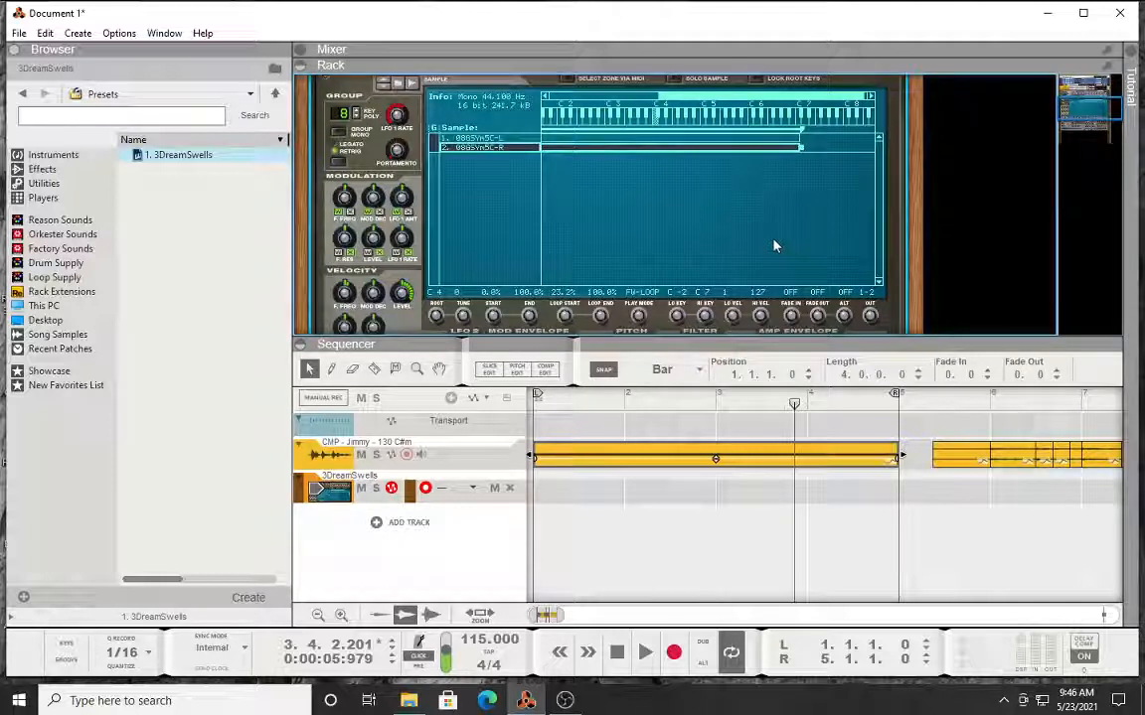
# Step: Undo the 3DreamSwells preset load and the added empty zone, then inspect the two CMP - Jimmy zones
pyautogui.hotkey('ctrl', 'z')
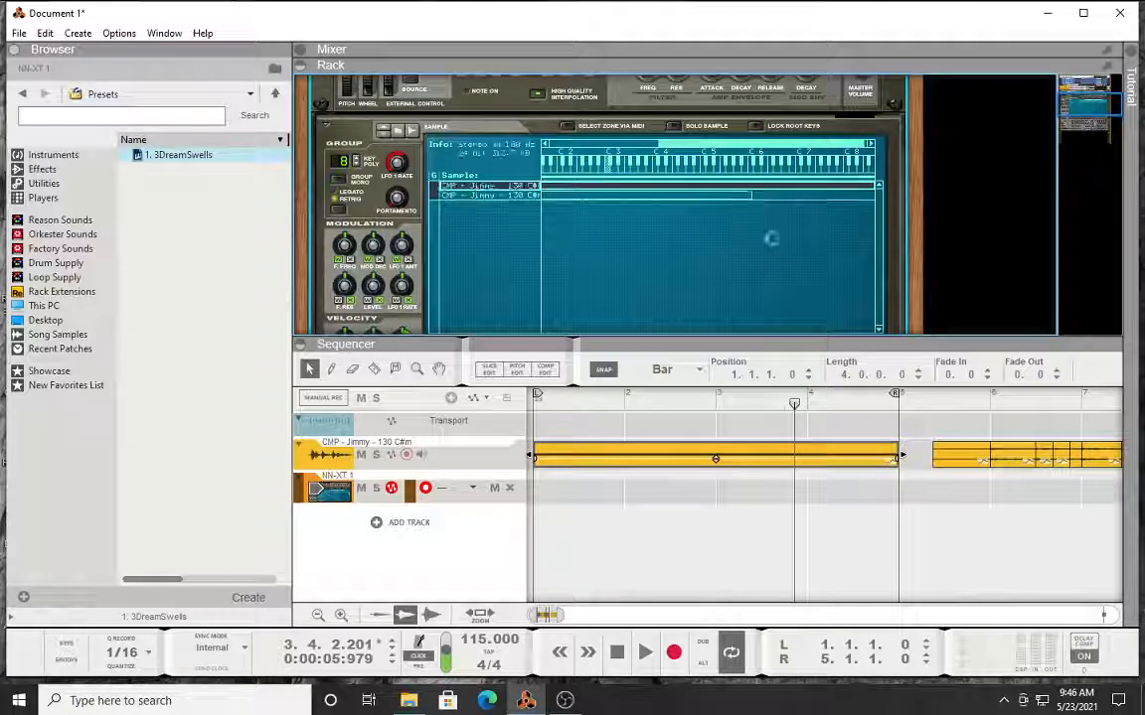
pyautogui.scroll(-4, 775, 245)
pyautogui.scroll(4, 775, 245)
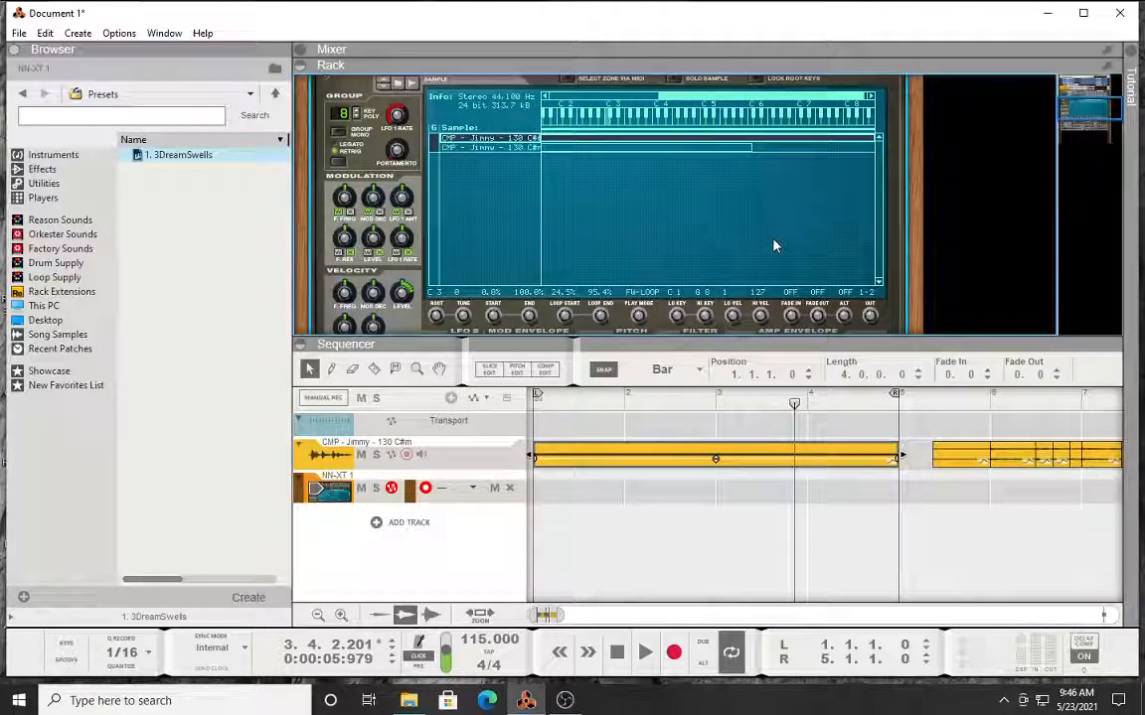
pyautogui.scroll(-4, 775, 246)
pyautogui.scroll(5, 775, 246)
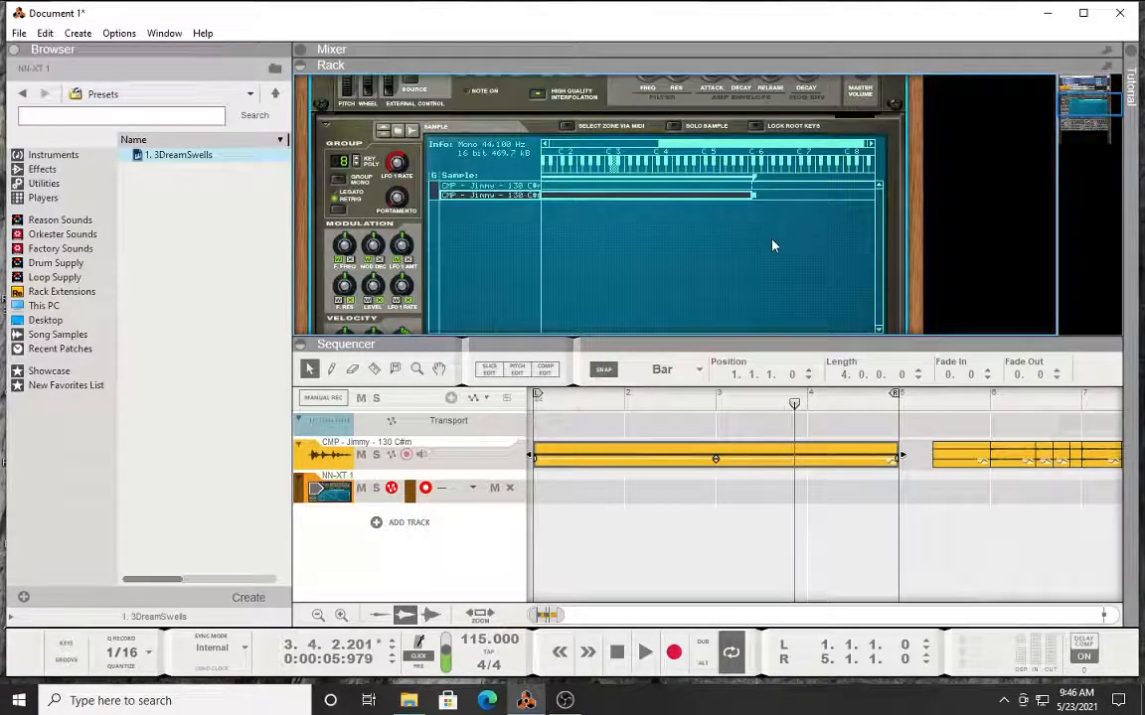
pyautogui.scroll(4, 774, 245)
pyautogui.scroll(-4, 774, 245)
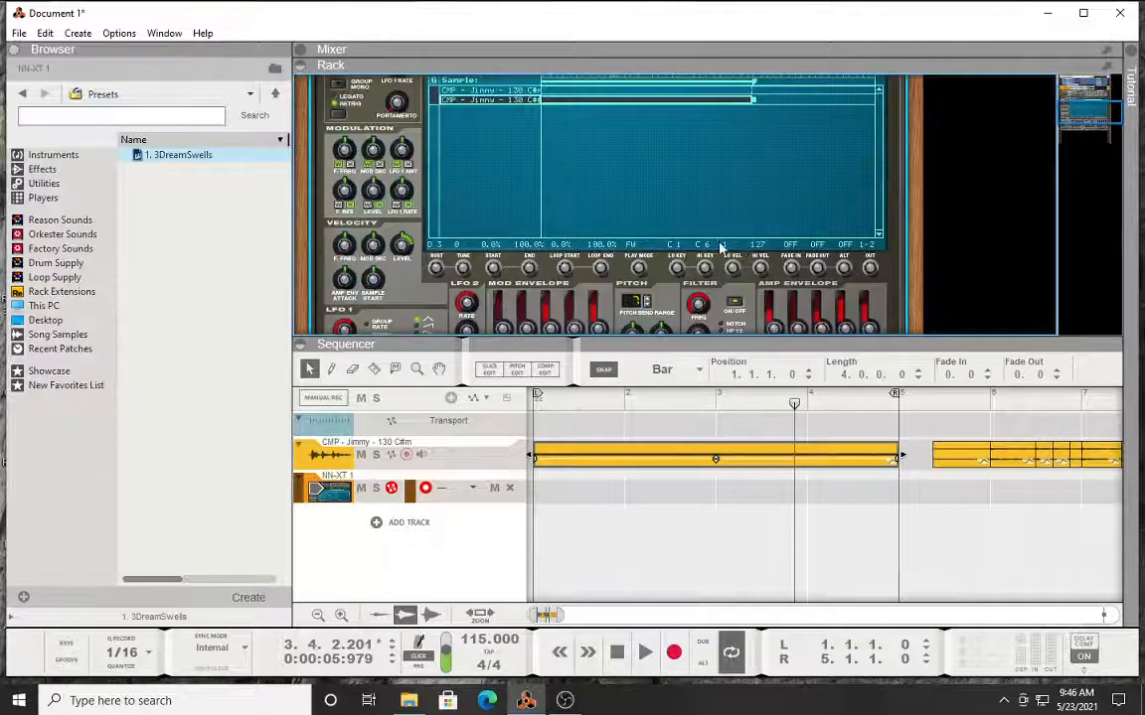
# Step: Create a Combinator in the rack below the NN-XT
pyautogui.click(43, 184)
pyautogui.scroll(-4, 552, 230)
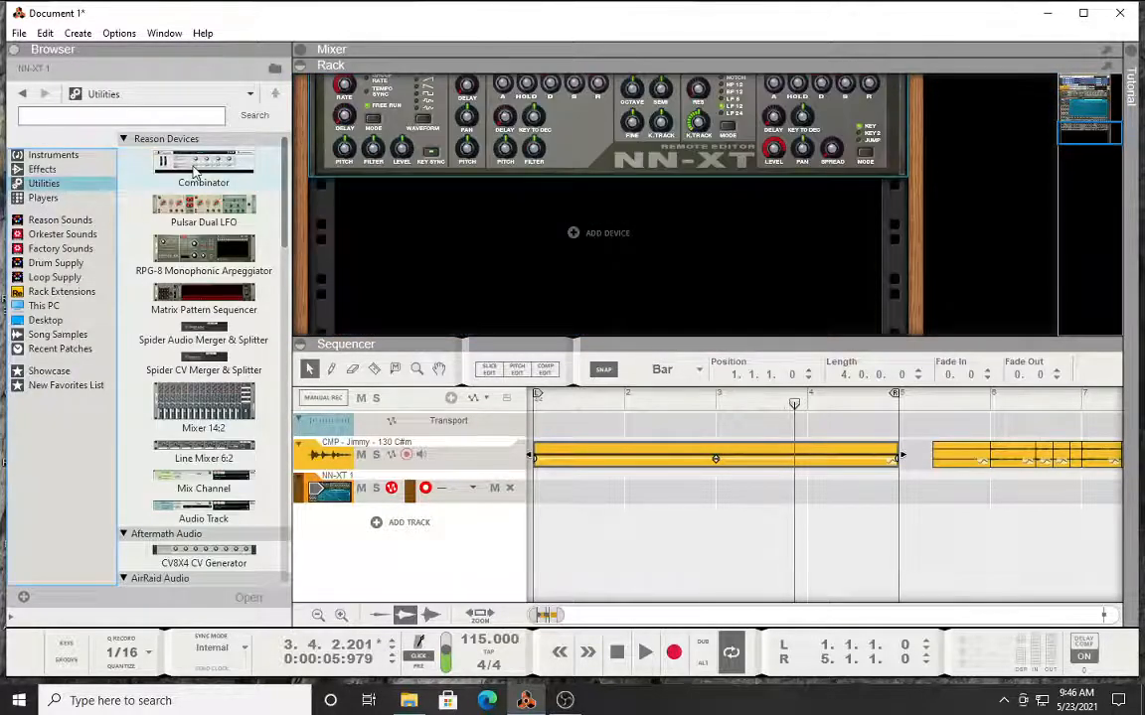
pyautogui.moveTo(204, 164); pyautogui.dragTo(475, 237)
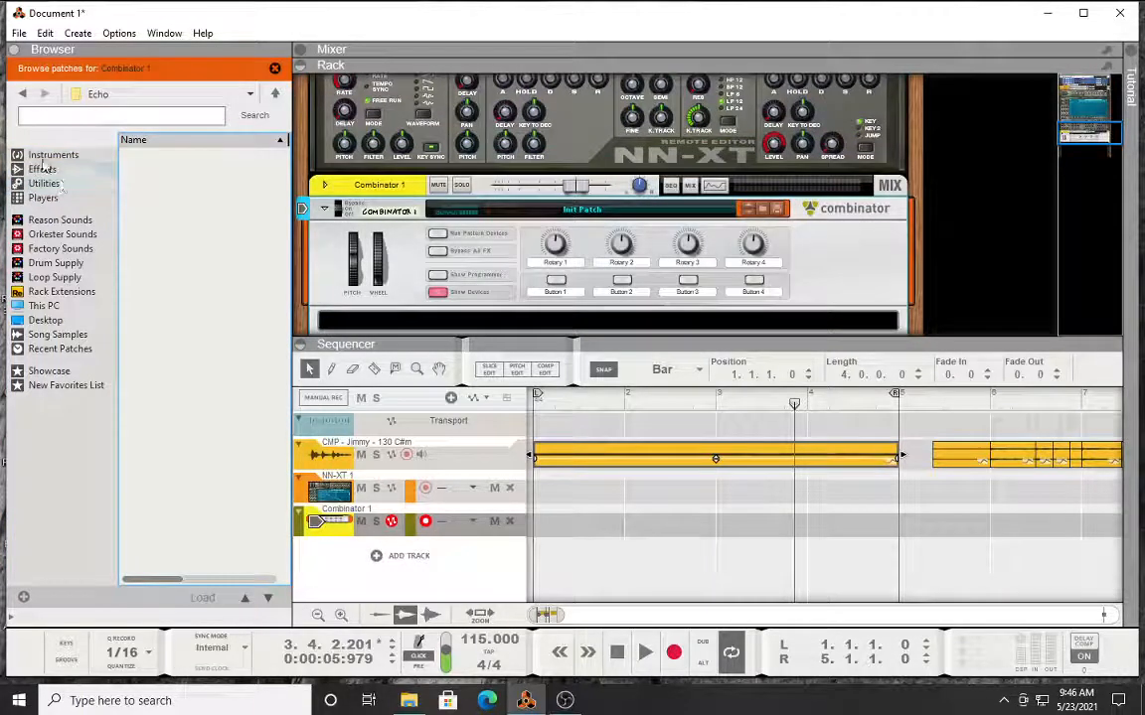
# Step: Add a Line Mixer 6:2 inside the Combinator
pyautogui.click(48, 184)
pyautogui.scroll(-5, 219, 206)
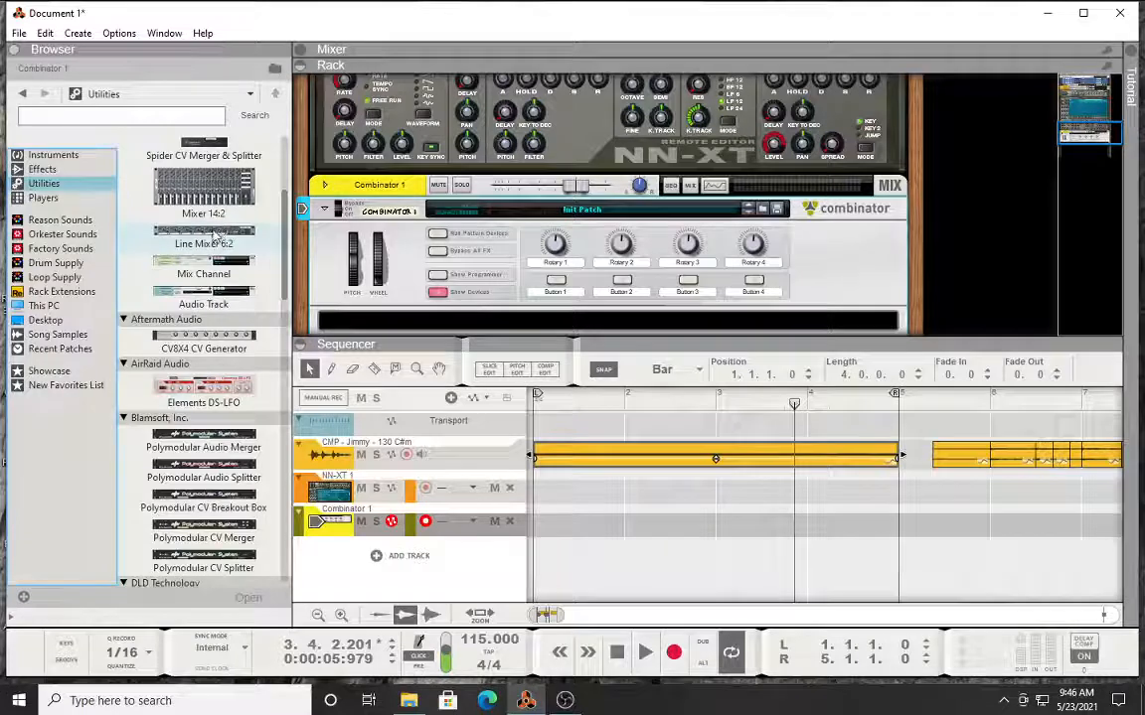
pyautogui.moveTo(221, 231); pyautogui.dragTo(476, 156)
pyautogui.scroll(-3, 477, 235)
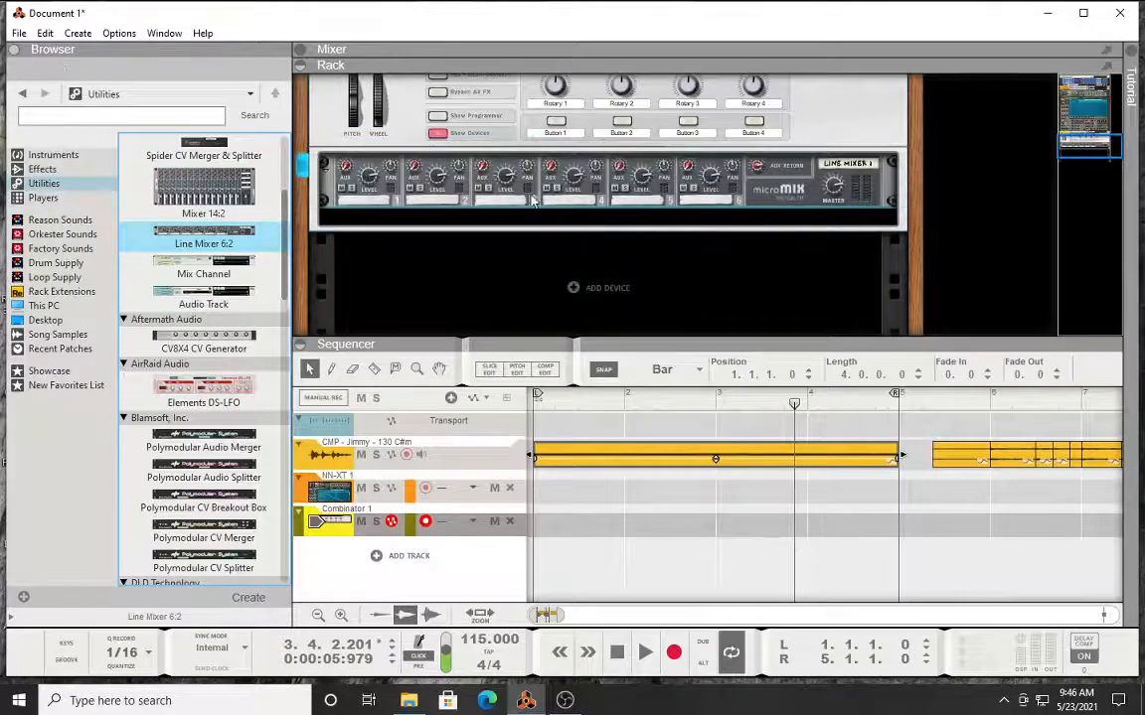
# Step: Add two NN-XT Advanced Samplers inside the Combinator, below the line mixer
pyautogui.click(53, 156)
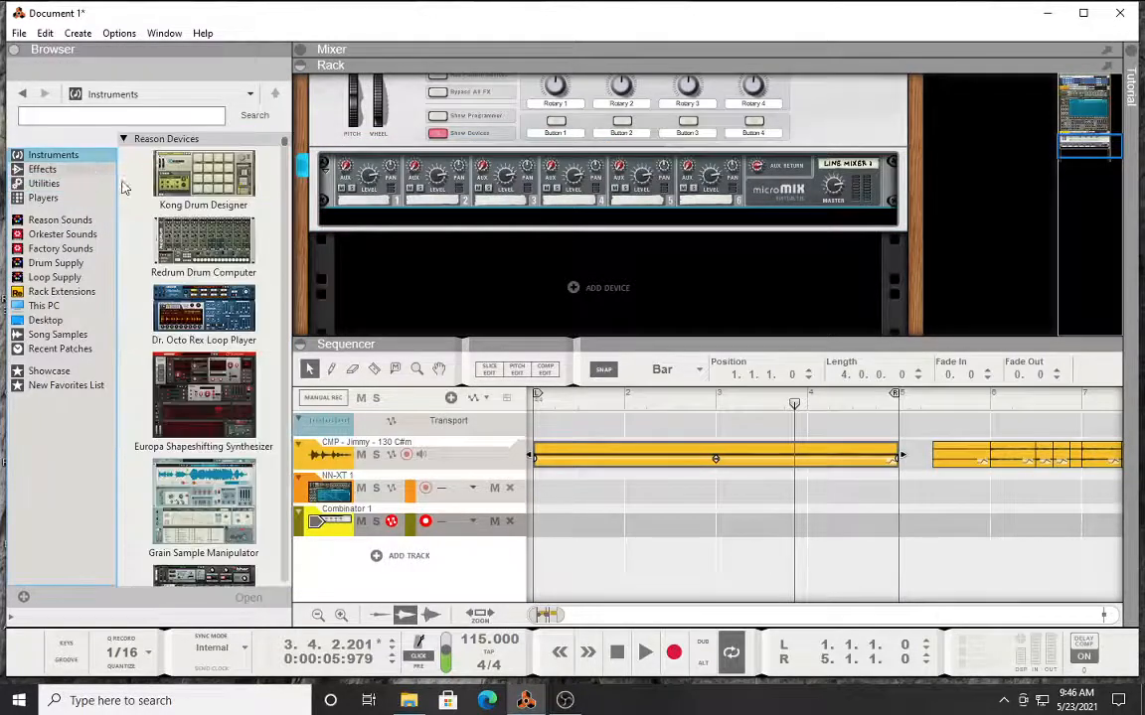
pyautogui.scroll(-10, 238, 376)
pyautogui.scroll(-5, 239, 377)
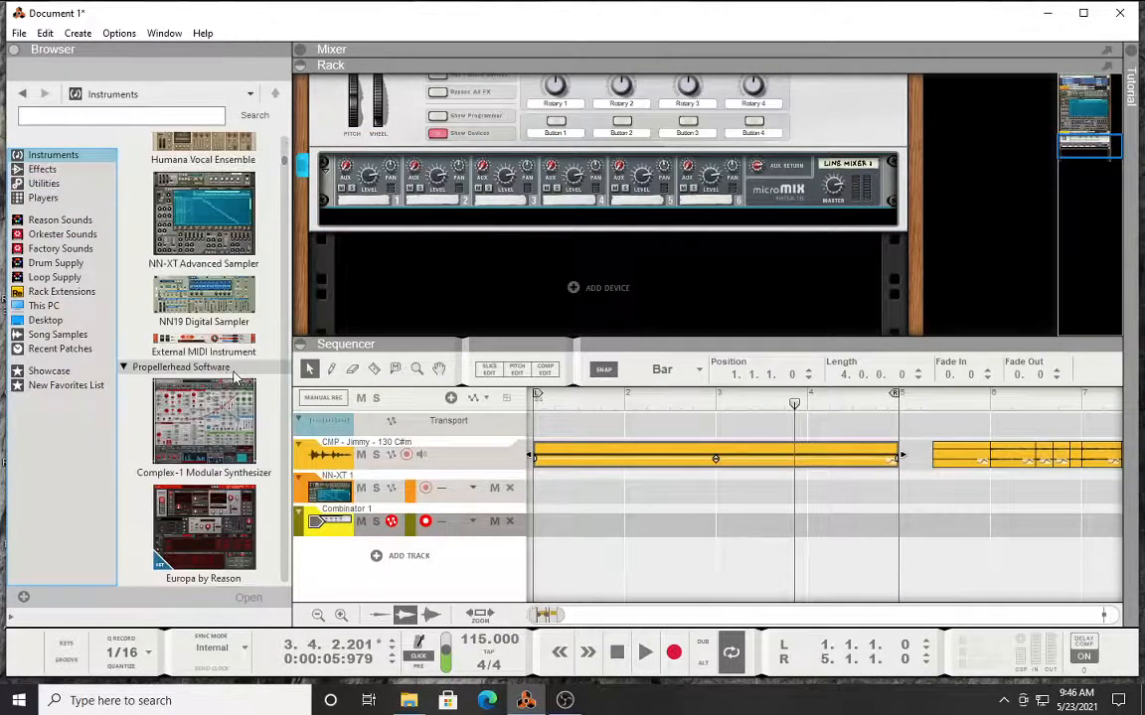
pyautogui.moveTo(202, 213); pyautogui.dragTo(499, 215)
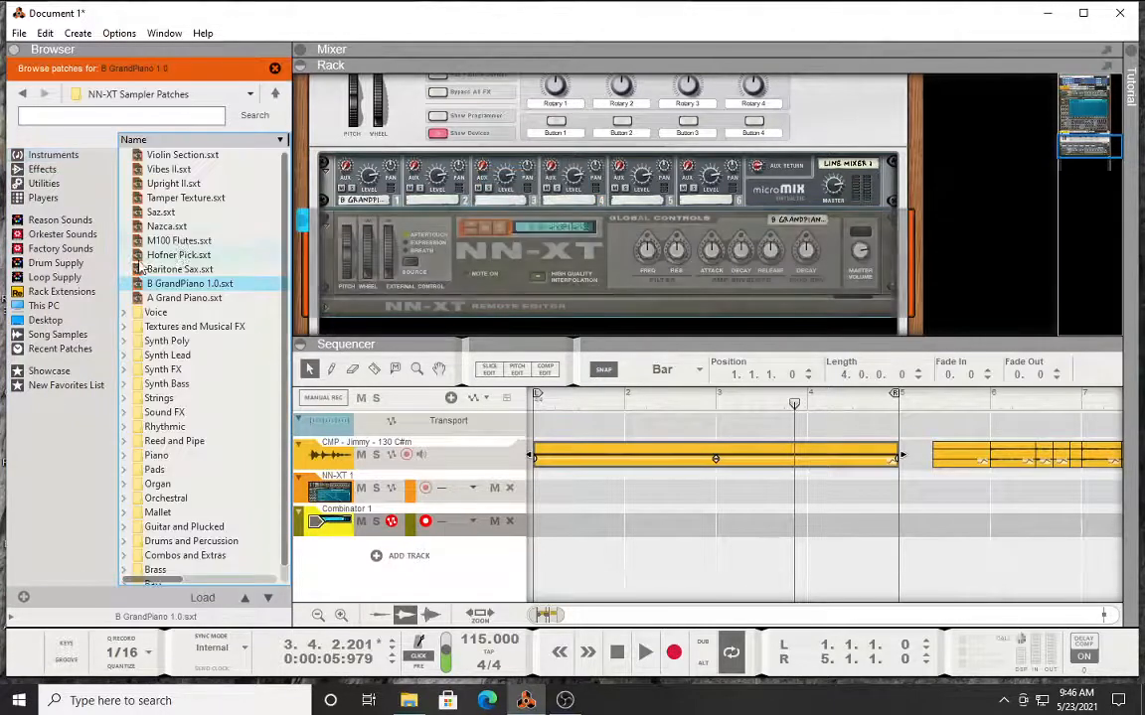
pyautogui.click(22, 93)
pyautogui.moveTo(241, 232); pyautogui.dragTo(601, 194)
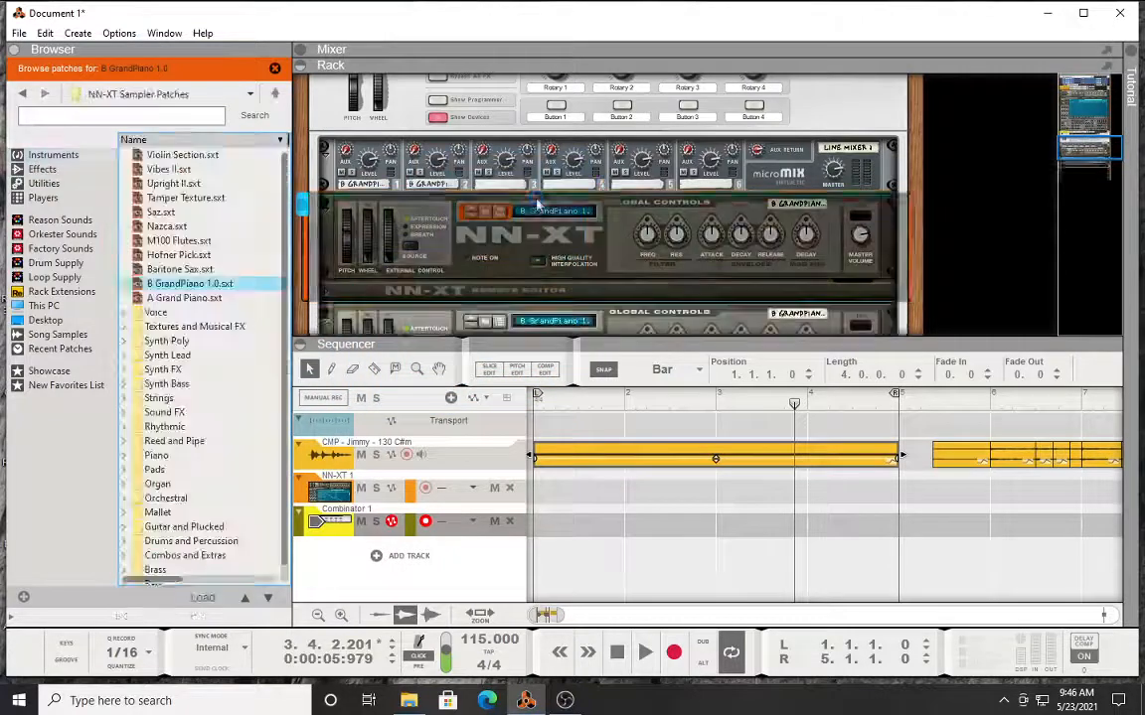
# Step: Reset both NN-XT samplers in the Combinator to clear their B GrandPiano 1.0 patches
pyautogui.rightClick(545, 257)
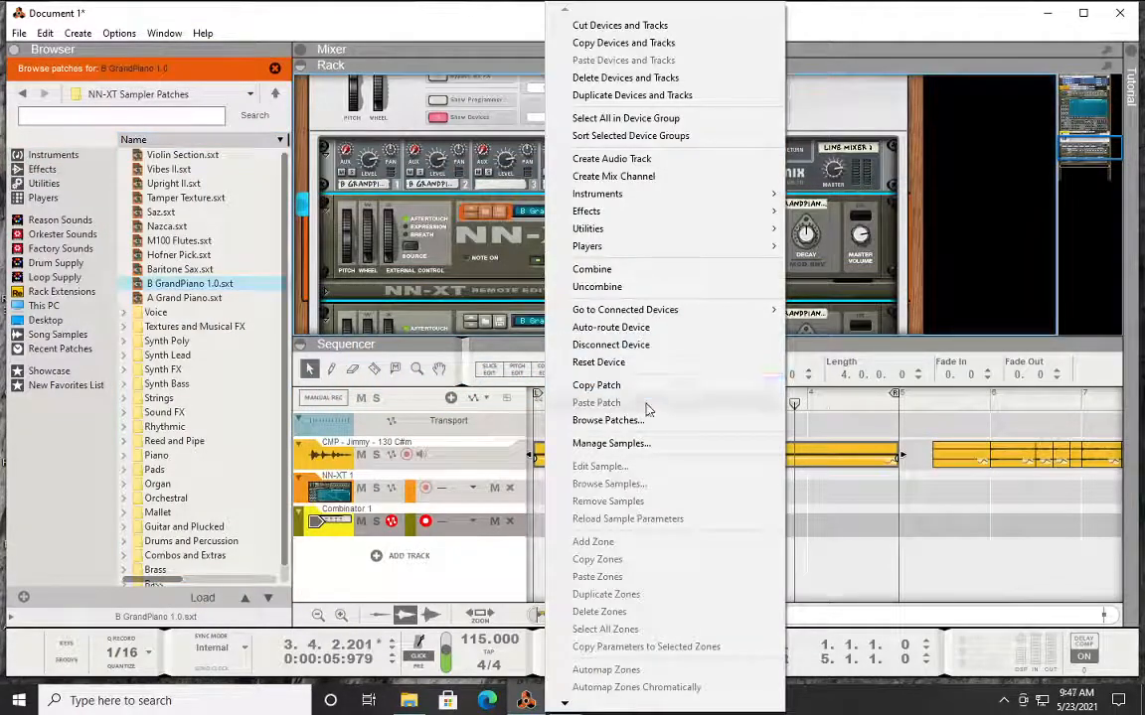
pyautogui.click(648, 363)
pyautogui.scroll(-2, 537, 249)
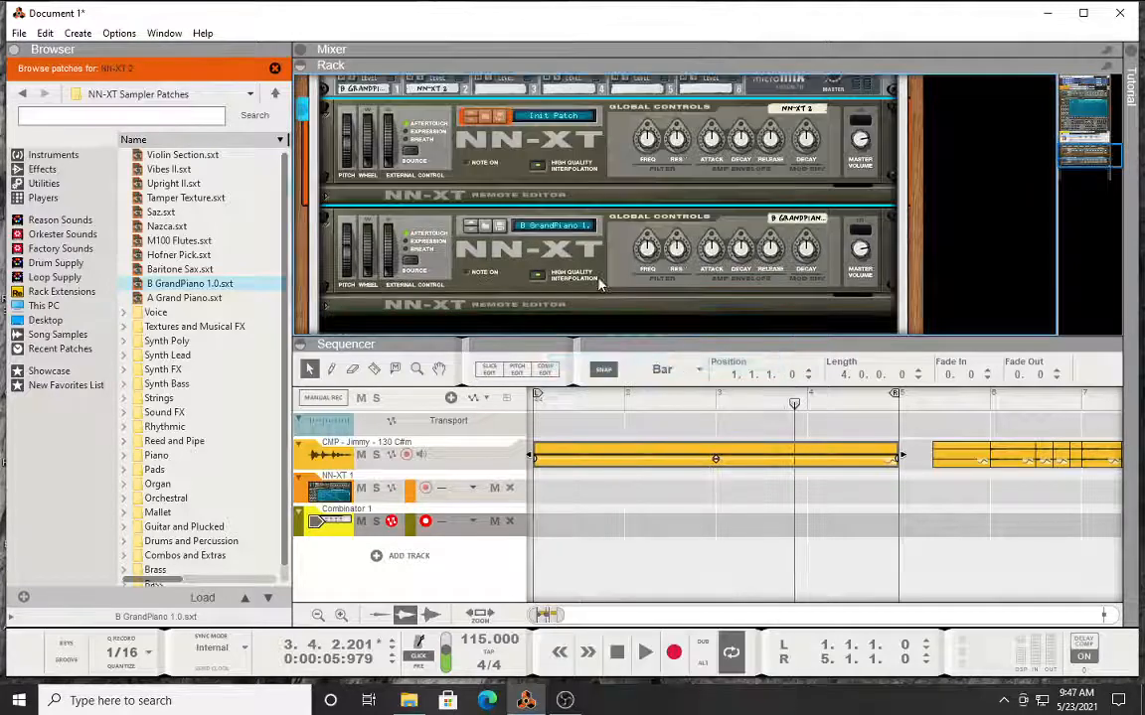
pyautogui.rightClick(544, 249)
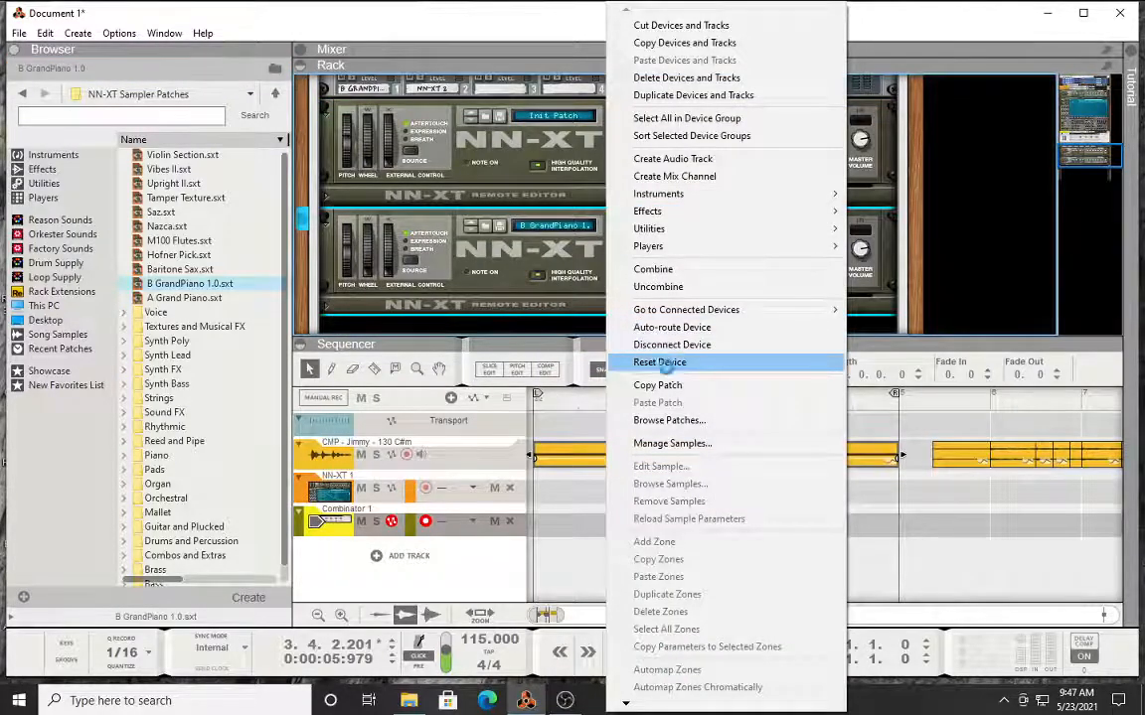
pyautogui.click(663, 364)
# Step: Unfold the lower NN-XT's remote editor and load the self-contained sample CMP - Jimmy - 130 C#m 4 as a zone
pyautogui.click(483, 229)
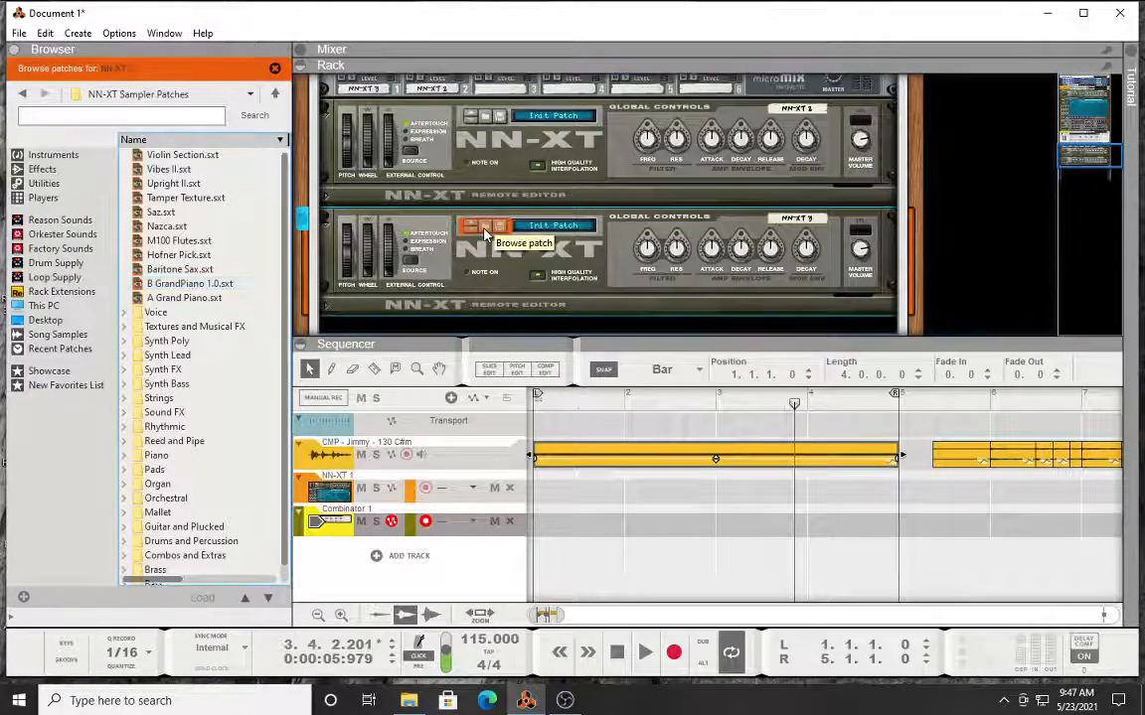
pyautogui.click(323, 307)
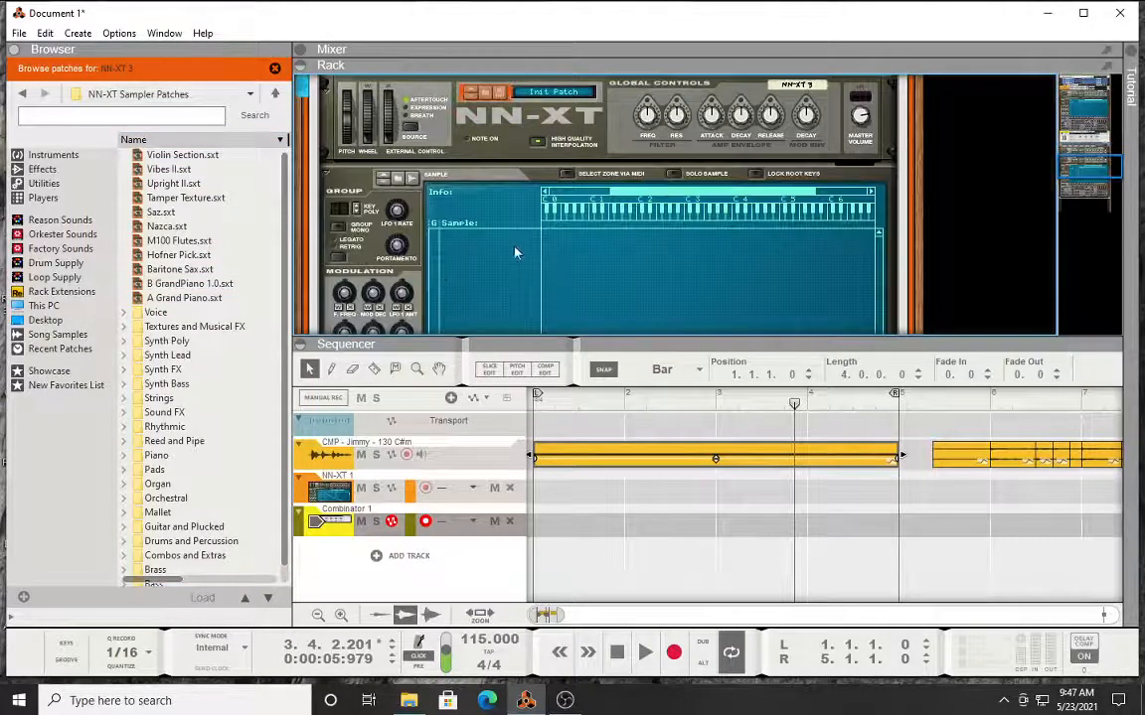
pyautogui.click(398, 181)
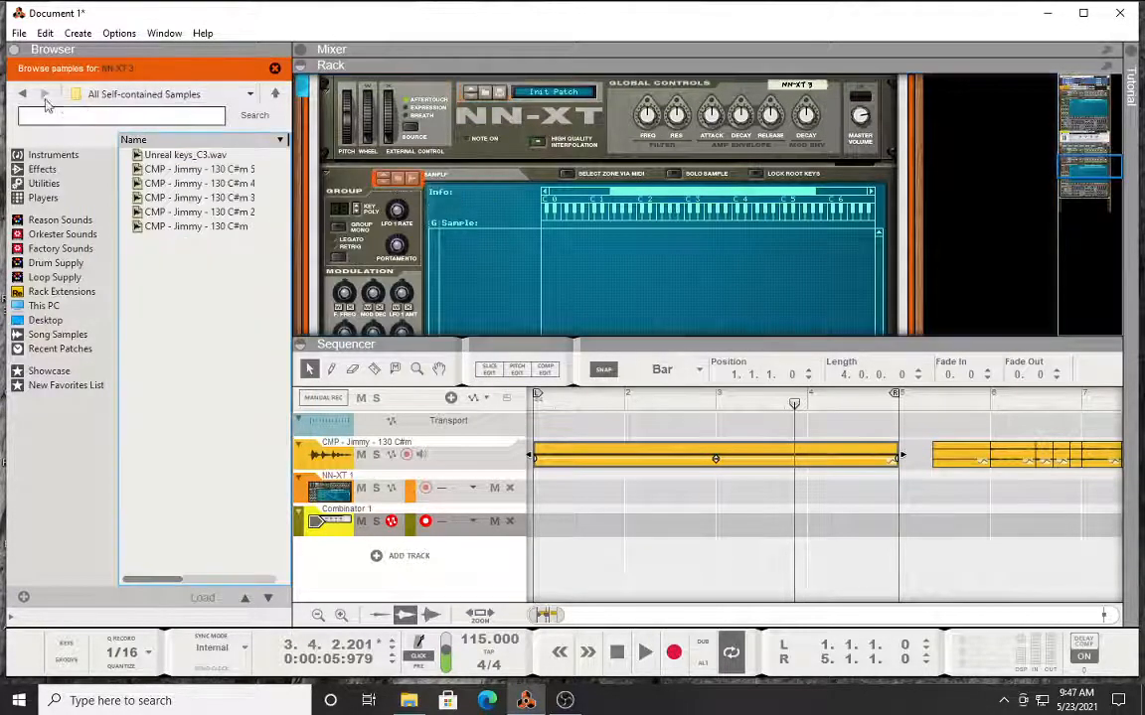
pyautogui.click(214, 183)
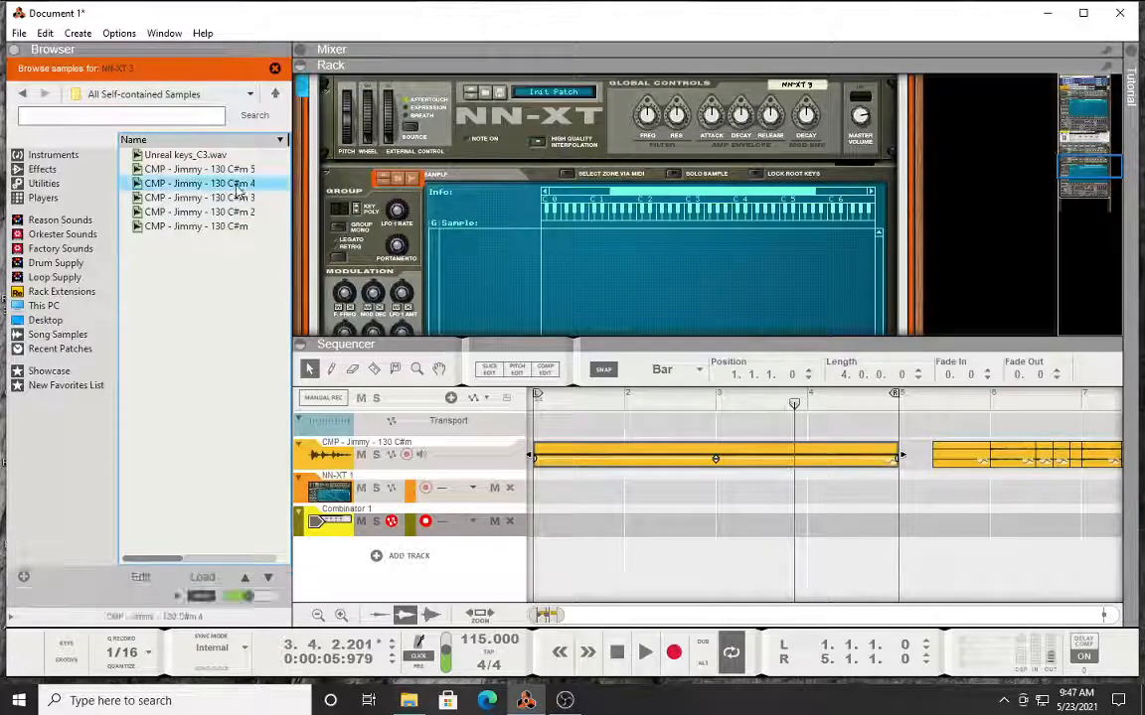
pyautogui.moveTo(238, 191); pyautogui.dragTo(564, 278)
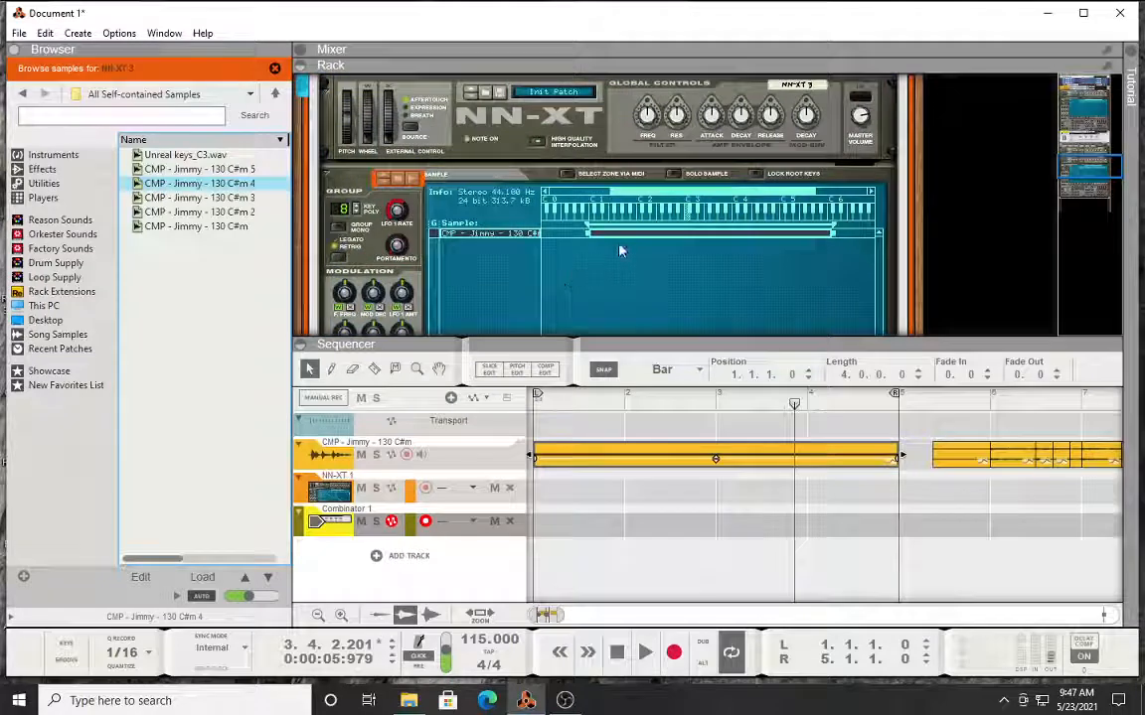
pyautogui.scroll(-3, 612, 252)
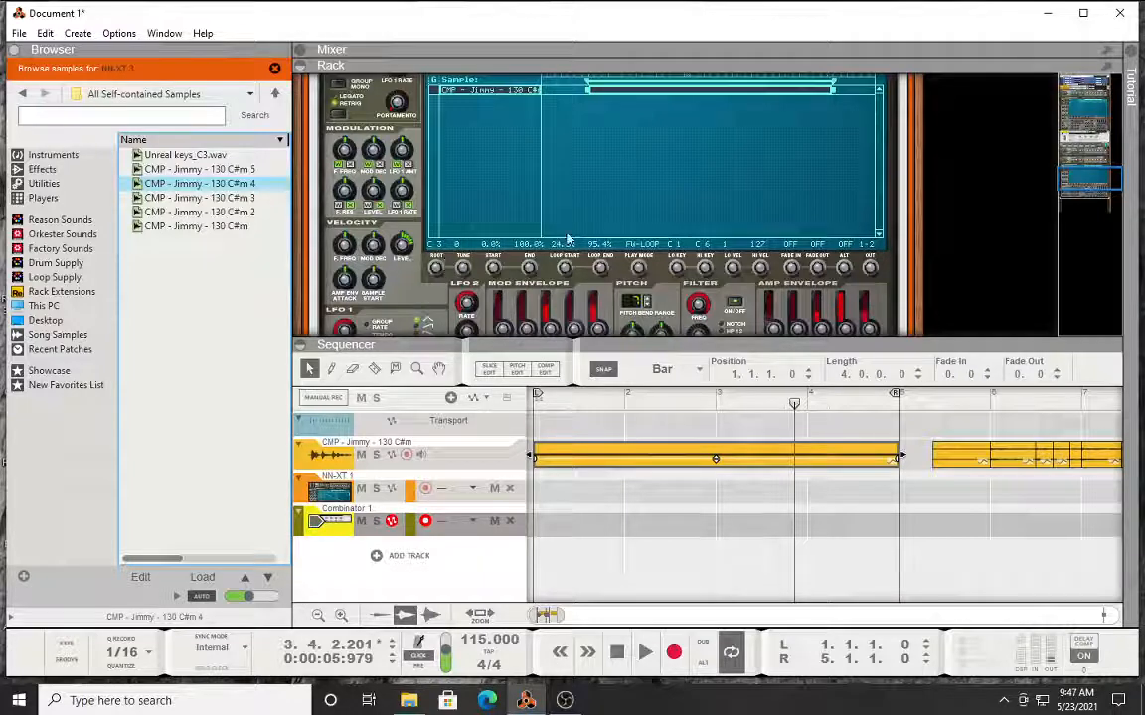
pyautogui.scroll(1, 600, 224)
pyautogui.scroll(1, 596, 227)
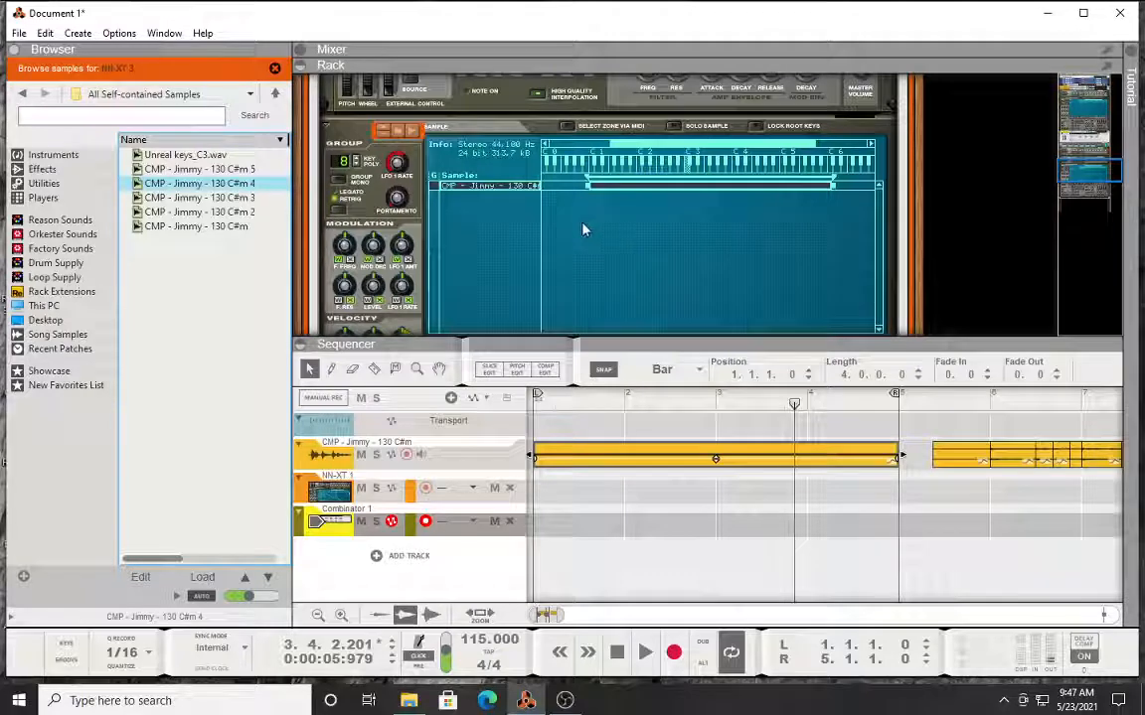
# Step: Unfold the upper NN-XT's remote editor and load the 3DreamSwells patch from the Presets folder into it
pyautogui.scroll(4, 583, 229)
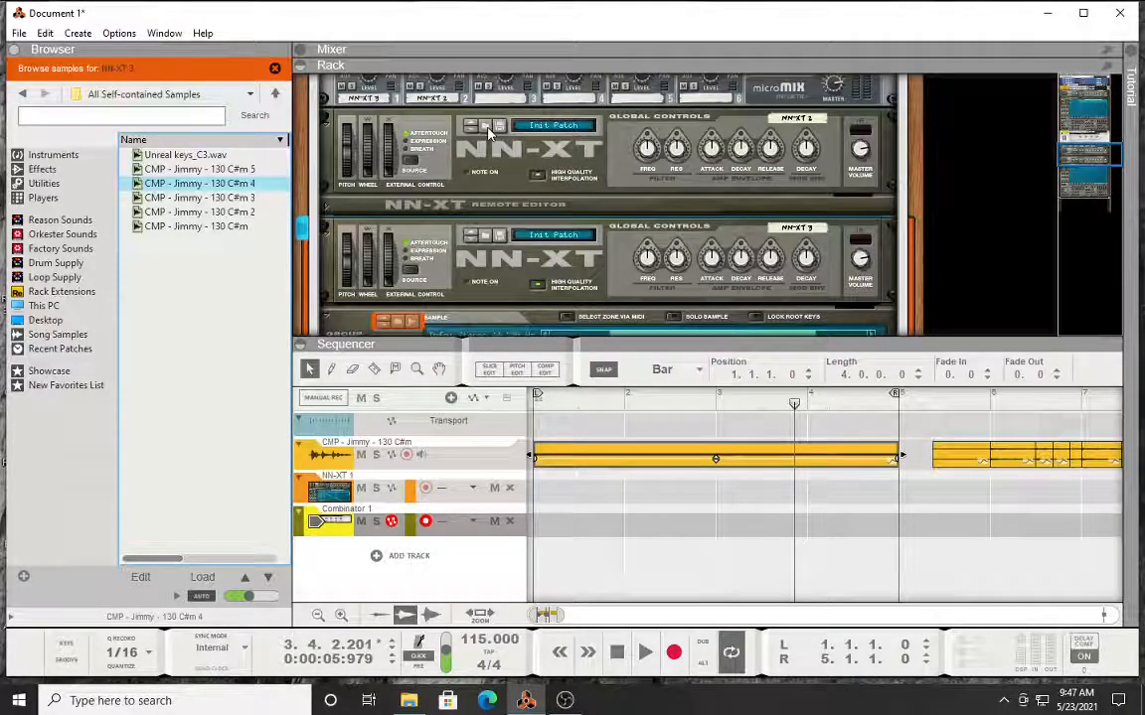
pyautogui.click(328, 207)
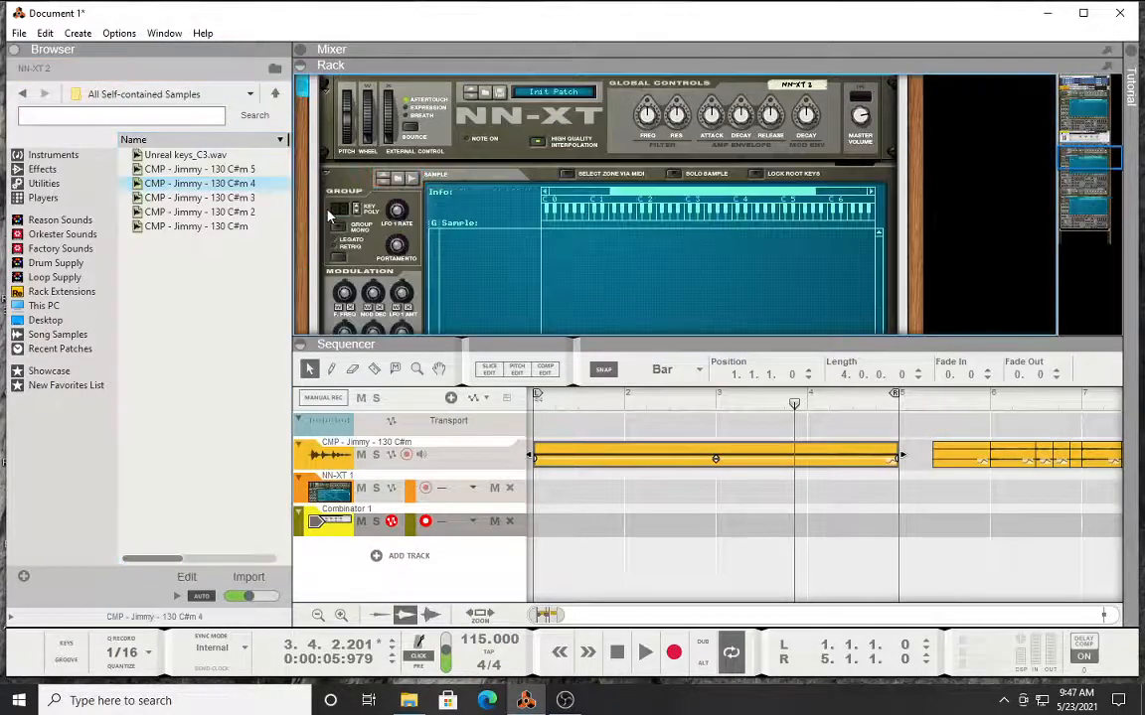
pyautogui.click(34, 95)
pyautogui.click(22, 94)
pyautogui.click(30, 94)
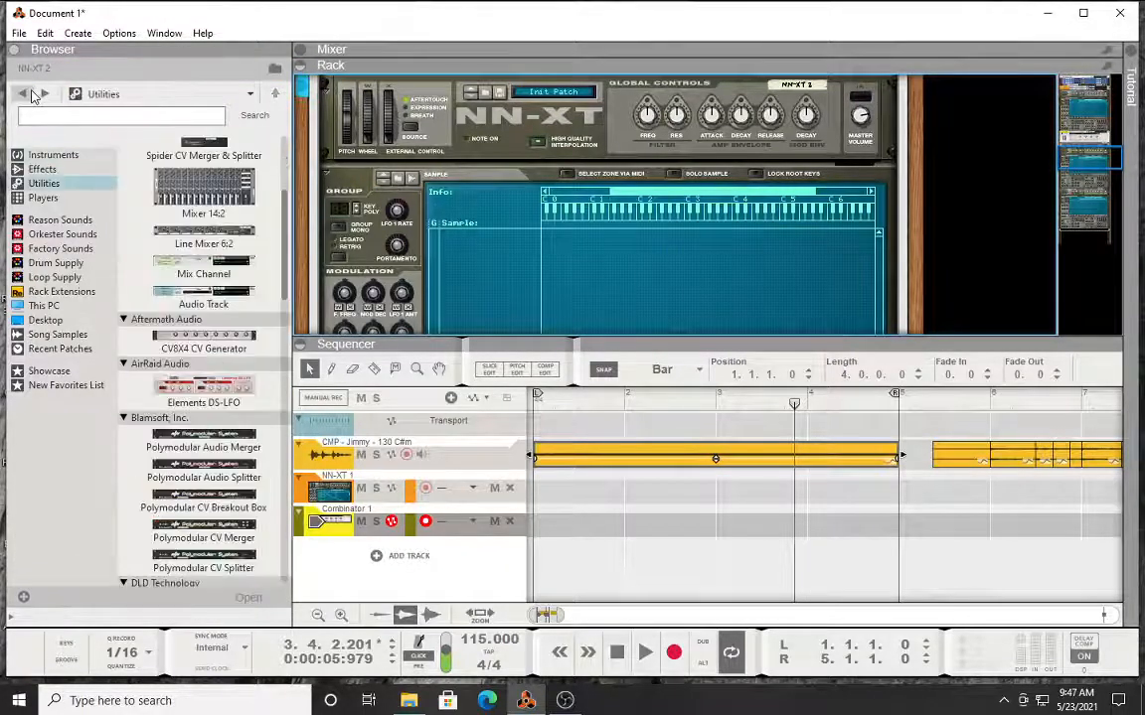
pyautogui.click(31, 94)
pyautogui.click(31, 94)
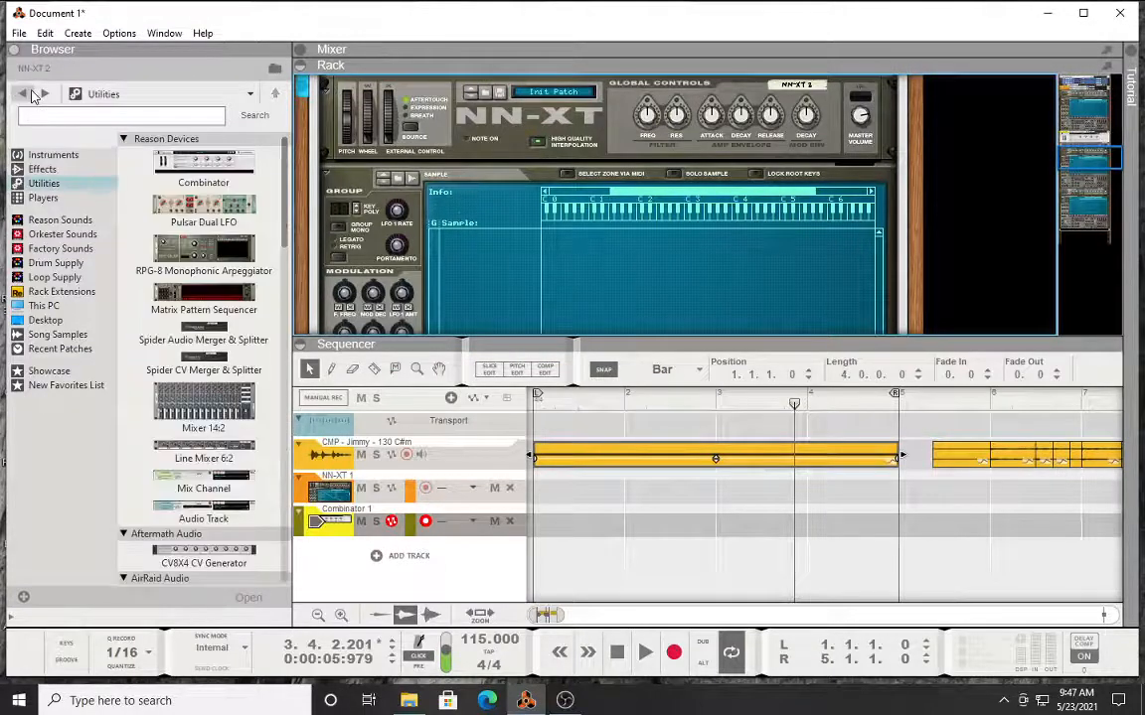
pyautogui.click(31, 95)
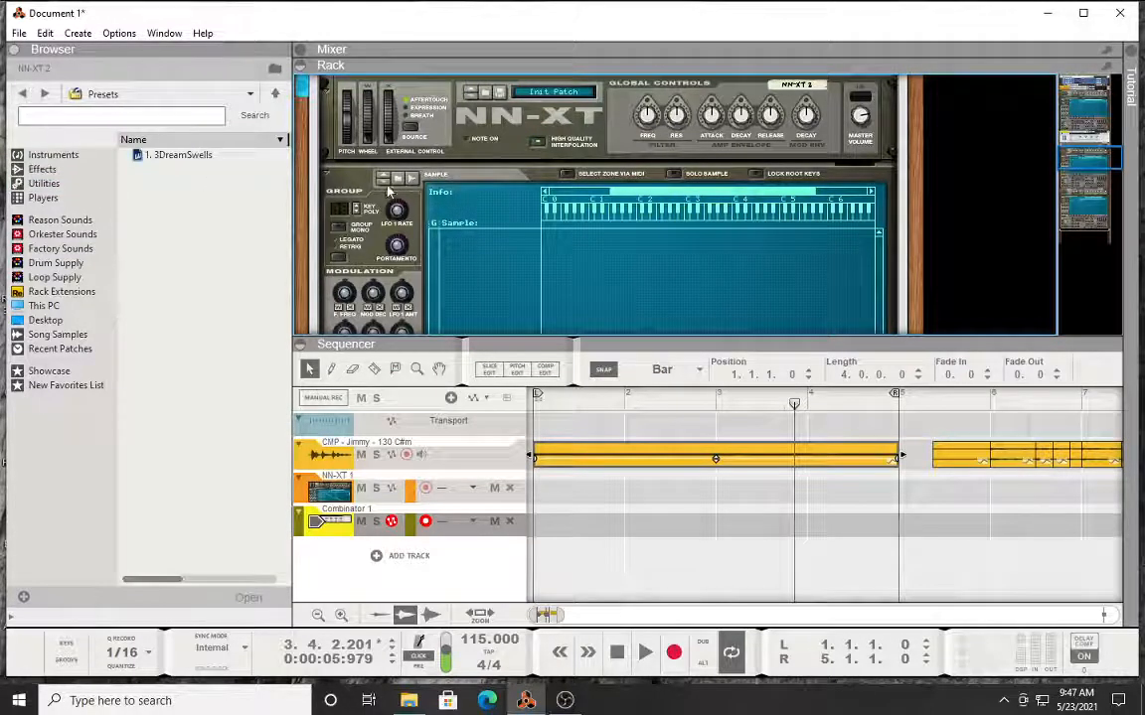
pyautogui.moveTo(189, 157); pyautogui.dragTo(598, 266)
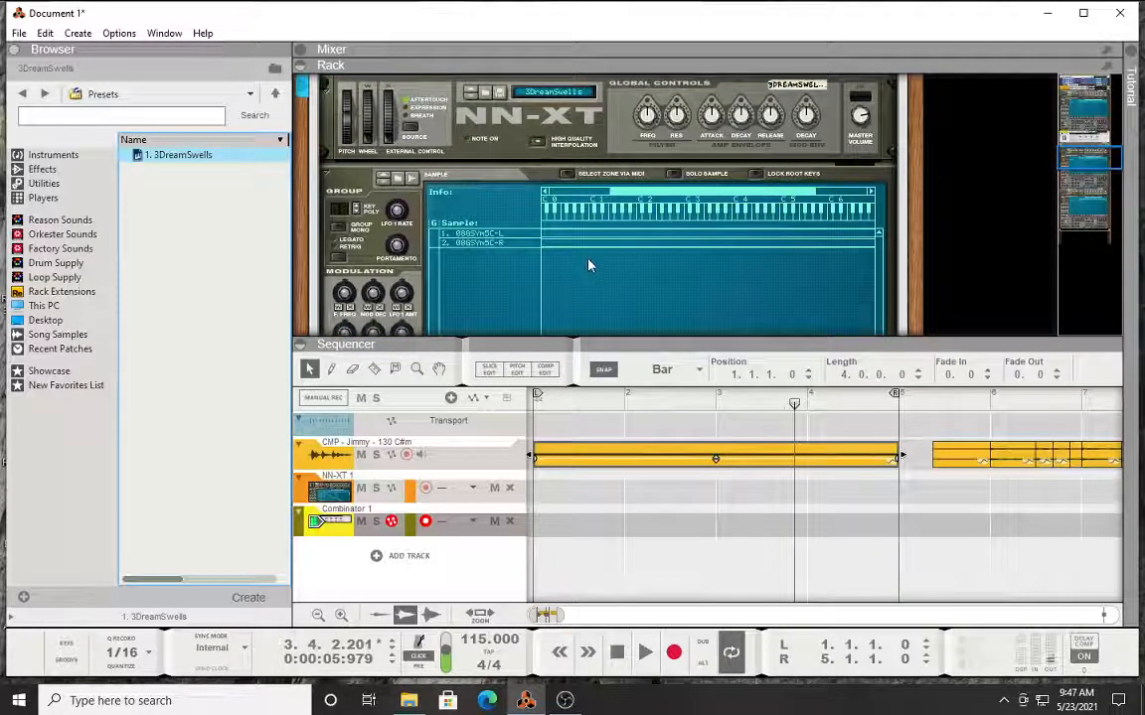
# Step: Set the root key of the 3DreamSwells sample 08GSYm5C-R to A3, and adjust its amp envelope attack and LFO 2 rate
pyautogui.scroll(-4, 593, 263)
pyautogui.scroll(3, 585, 229)
pyautogui.click(597, 196)
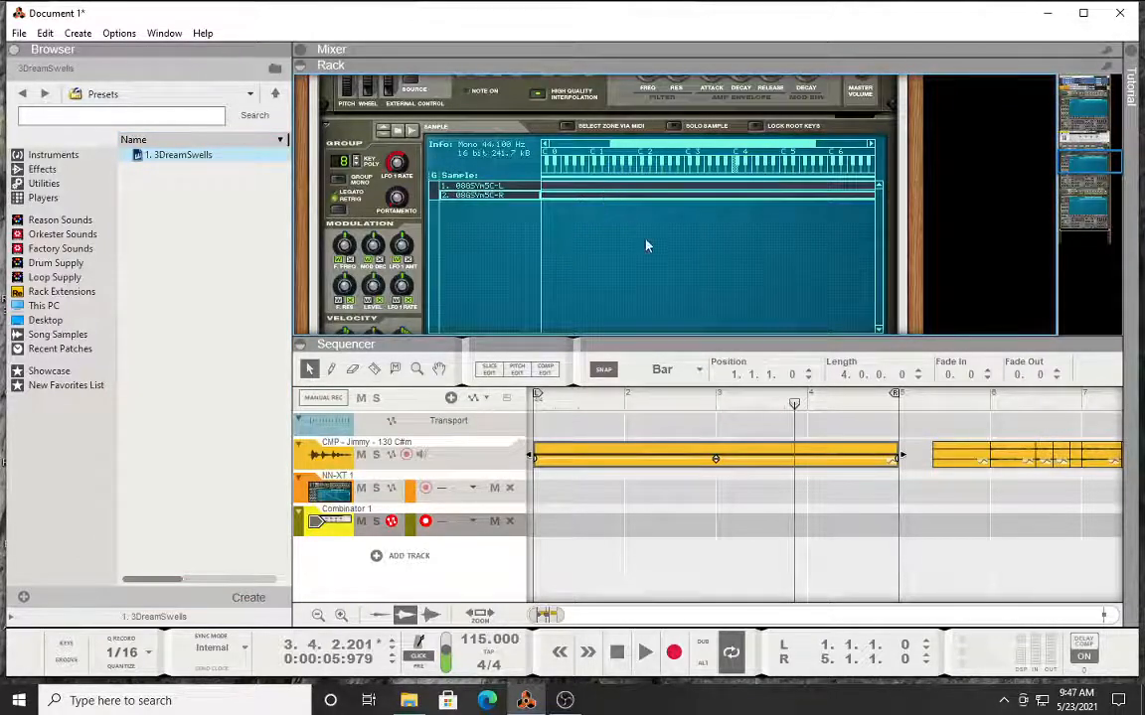
pyautogui.scroll(-3, 641, 249)
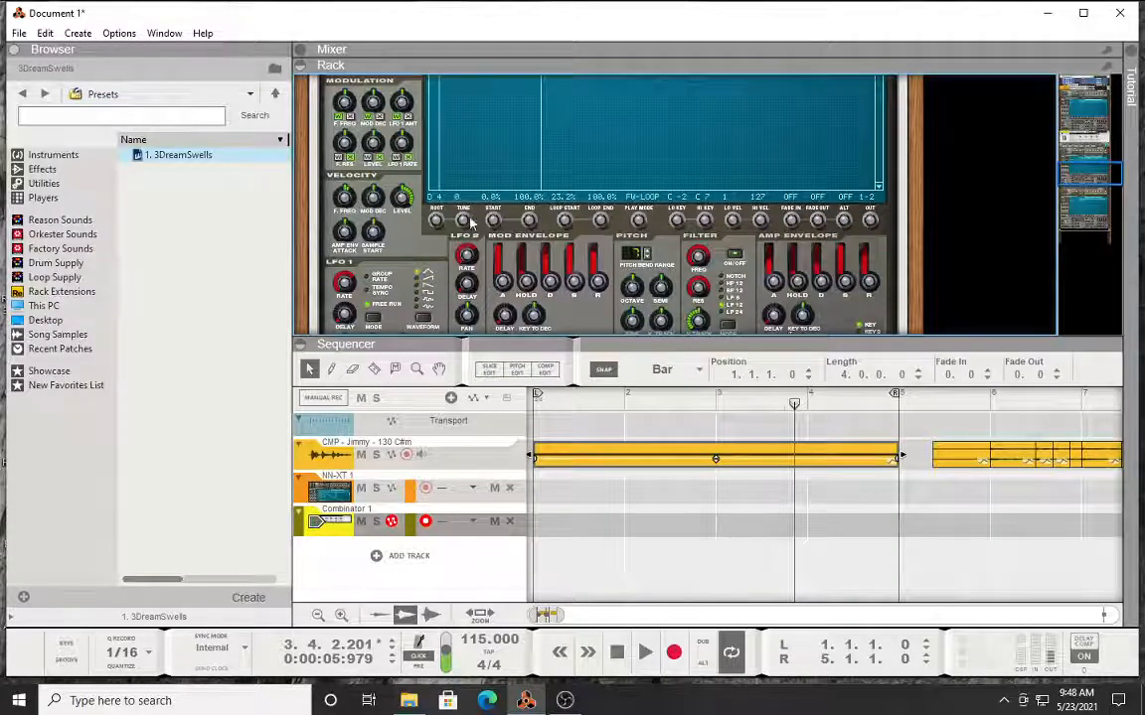
pyautogui.moveTo(440, 220); pyautogui.dragTo(446, 274)
pyautogui.moveTo(773, 287); pyautogui.dragTo(785, 342)
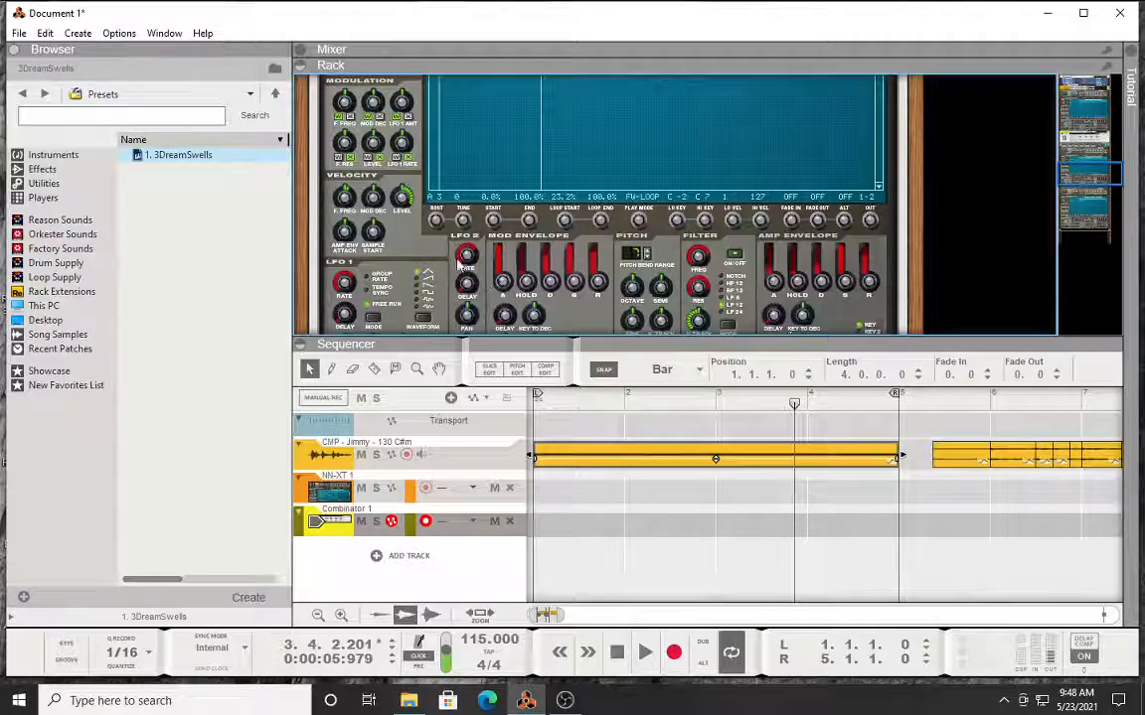
pyautogui.moveTo(466, 256); pyautogui.dragTo(509, 316)
# Step: Shape the amp envelope attack and release and adjust the filter on the lower NN-XT holding the CMP - Jimmy sample
pyautogui.scroll(-5, 491, 293)
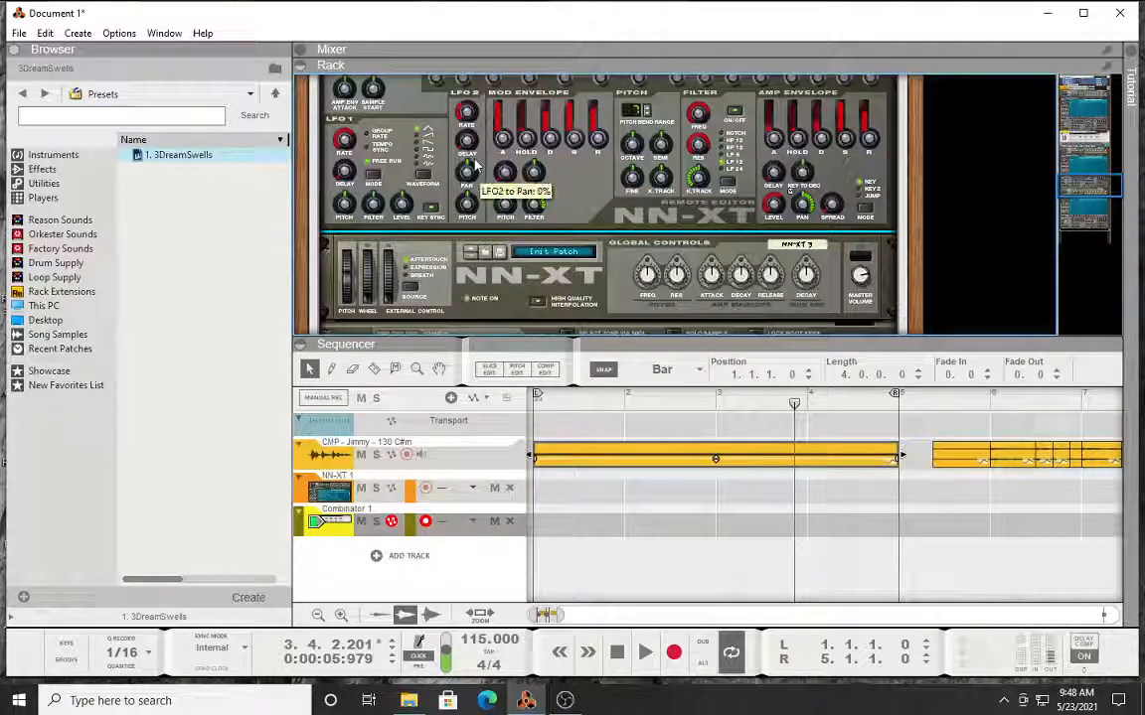
pyautogui.scroll(-4, 507, 179)
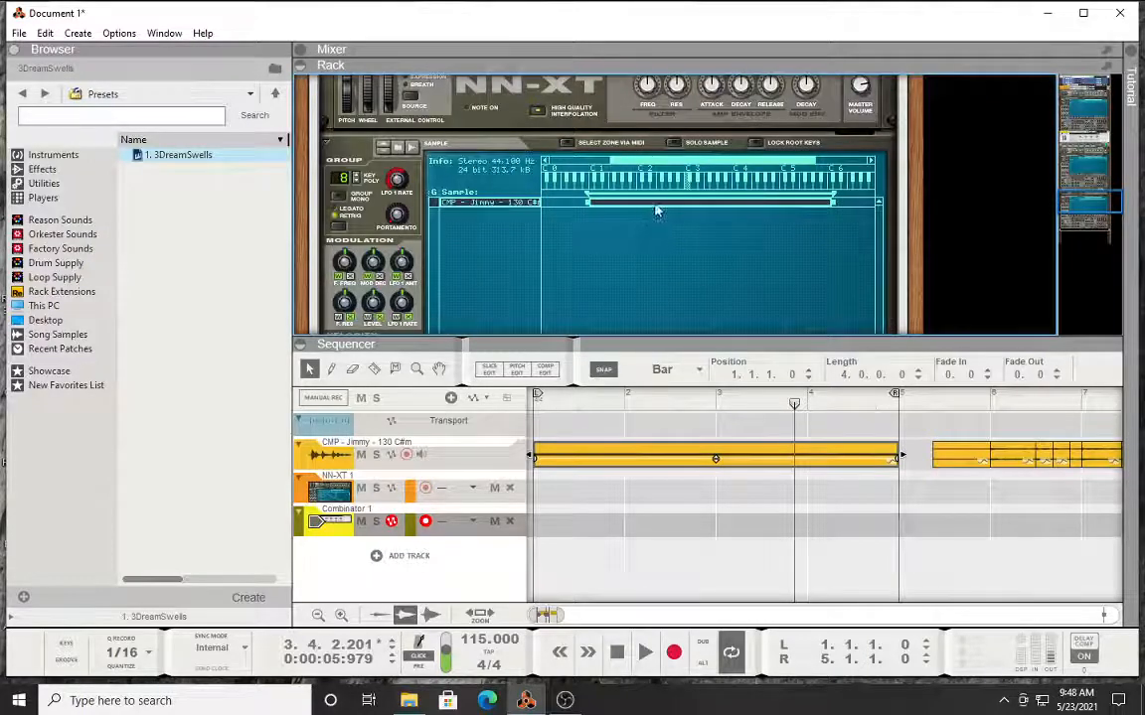
pyautogui.scroll(-4, 656, 209)
pyautogui.moveTo(872, 248); pyautogui.dragTo(869, 242)
pyautogui.moveTo(781, 258); pyautogui.dragTo(781, 236)
pyautogui.moveTo(704, 303); pyautogui.dragTo(702, 186)
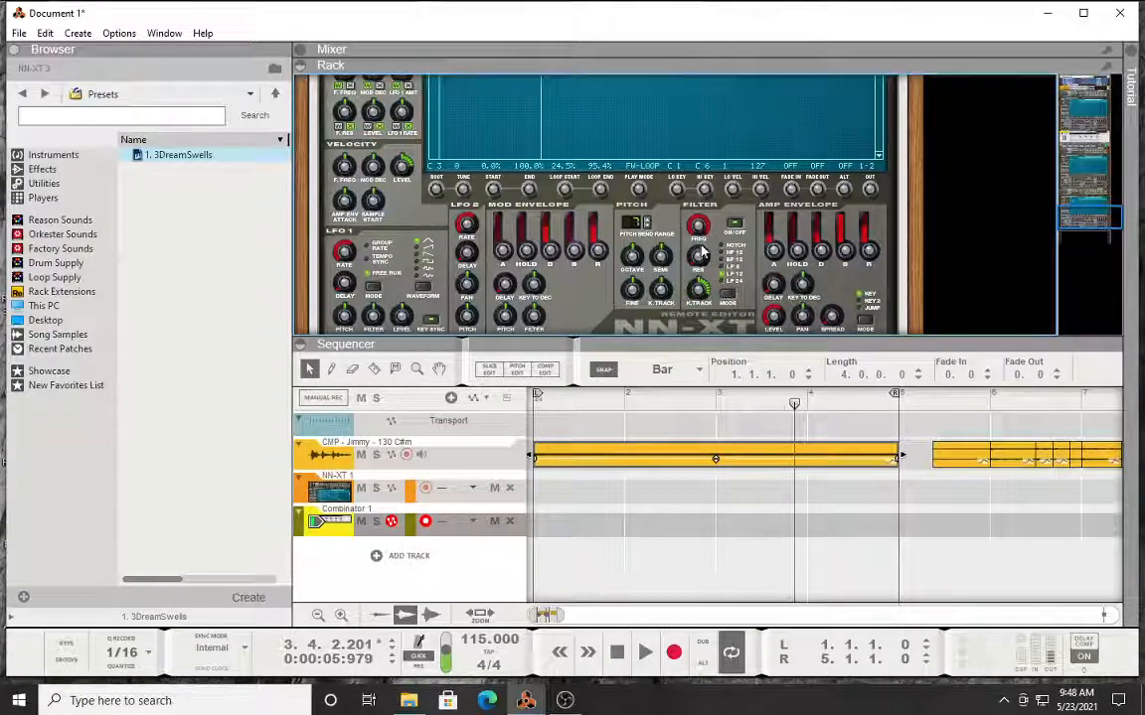
pyautogui.moveTo(702, 231); pyautogui.dragTo(722, 330)
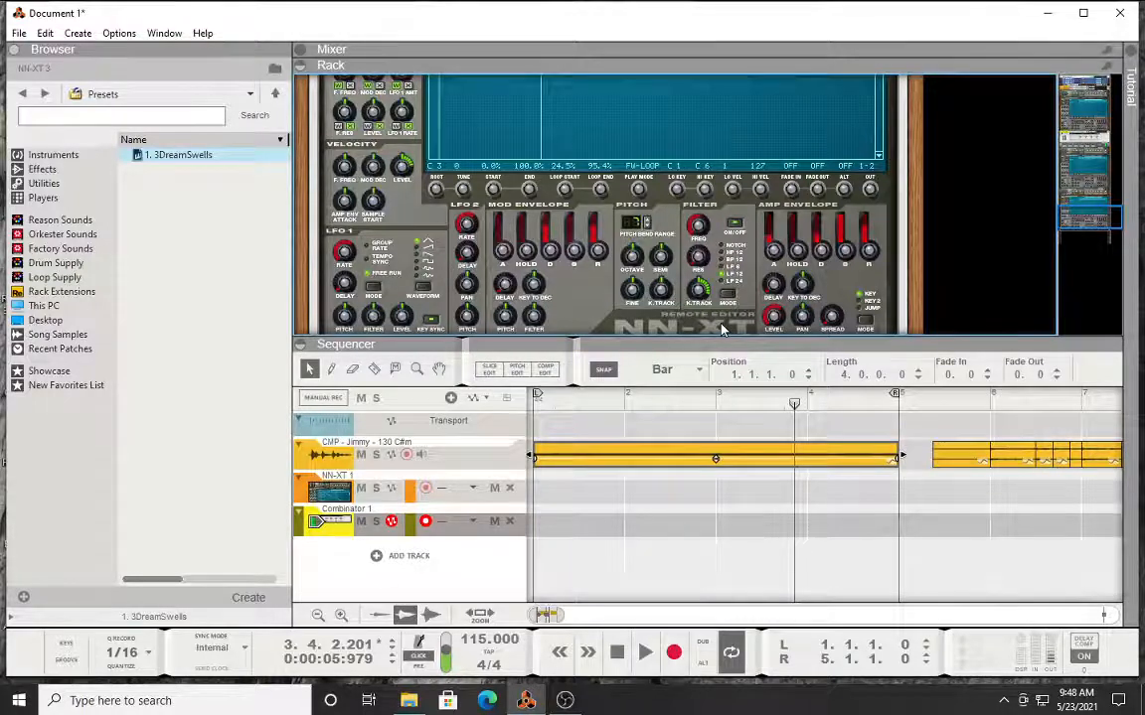
pyautogui.scroll(-3, 696, 248)
pyautogui.scroll(3, 685, 204)
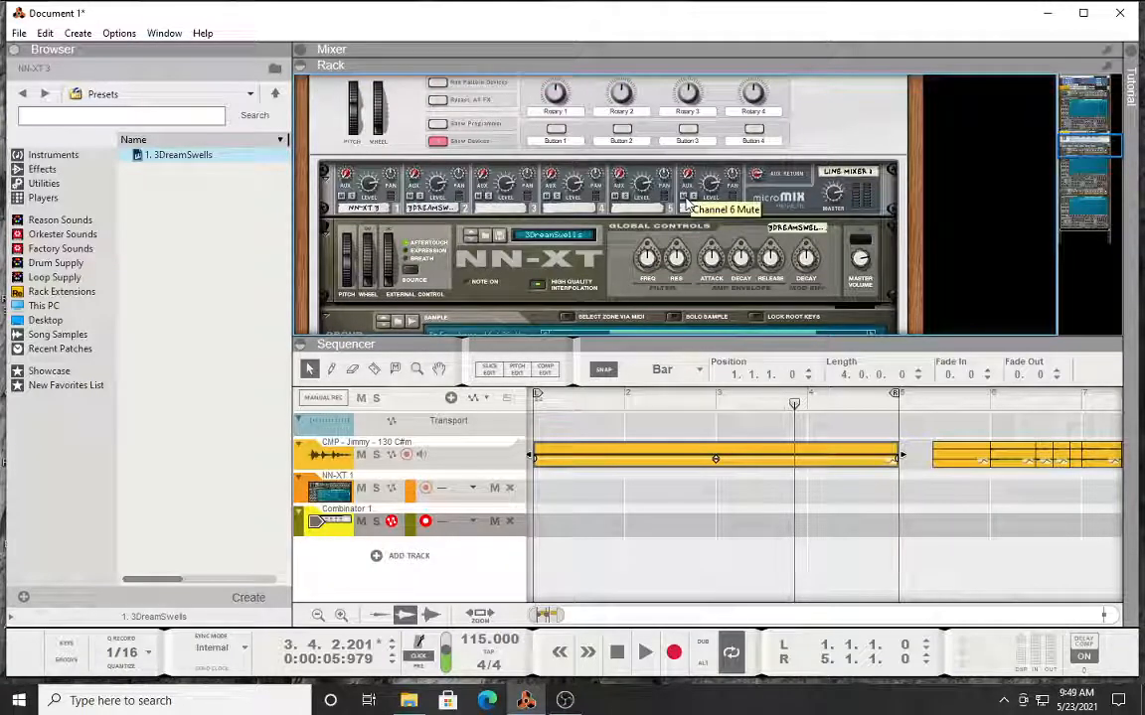
pyautogui.scroll(-5, 685, 203)
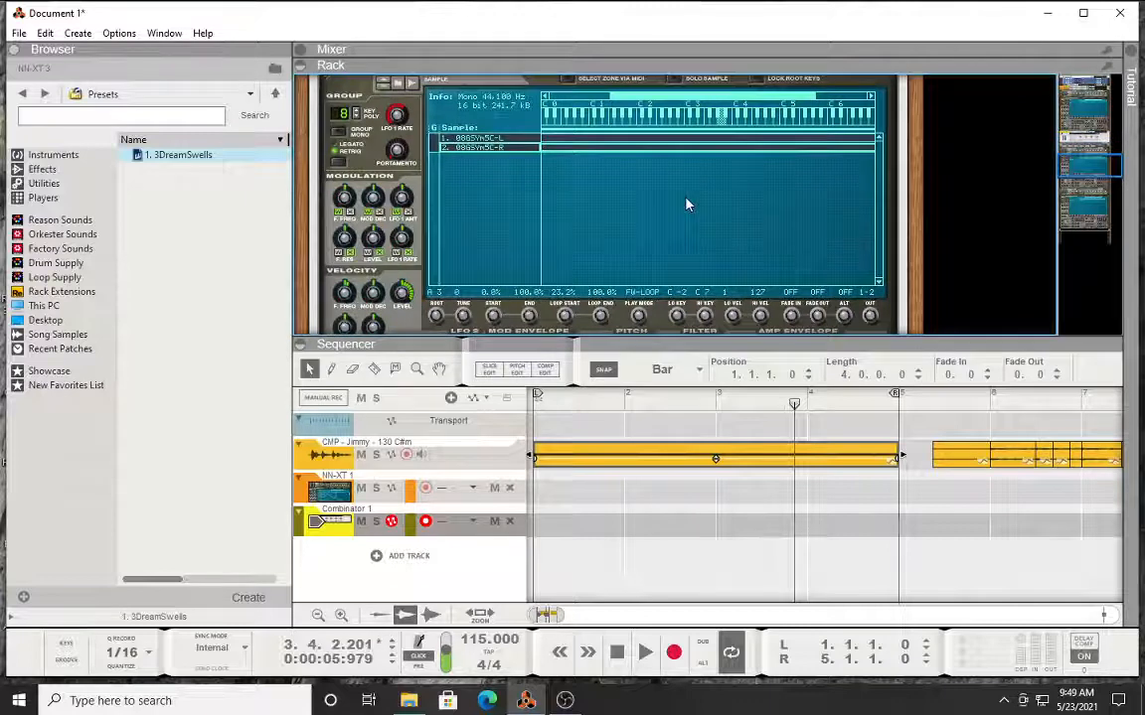
pyautogui.scroll(6, 685, 204)
pyautogui.scroll(-2, 686, 204)
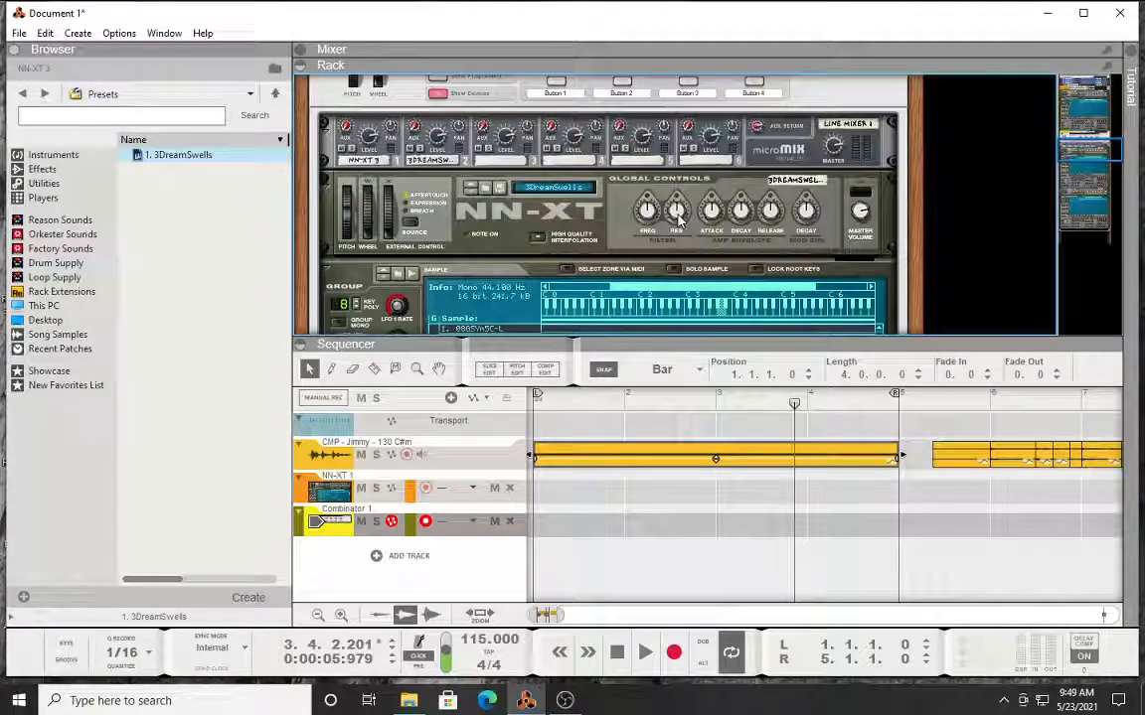
# Step: Select all the chopped audio clips between bars 5 and 9 on the CMP - Jimmy - 130 C#m track
pyautogui.click(632, 458)
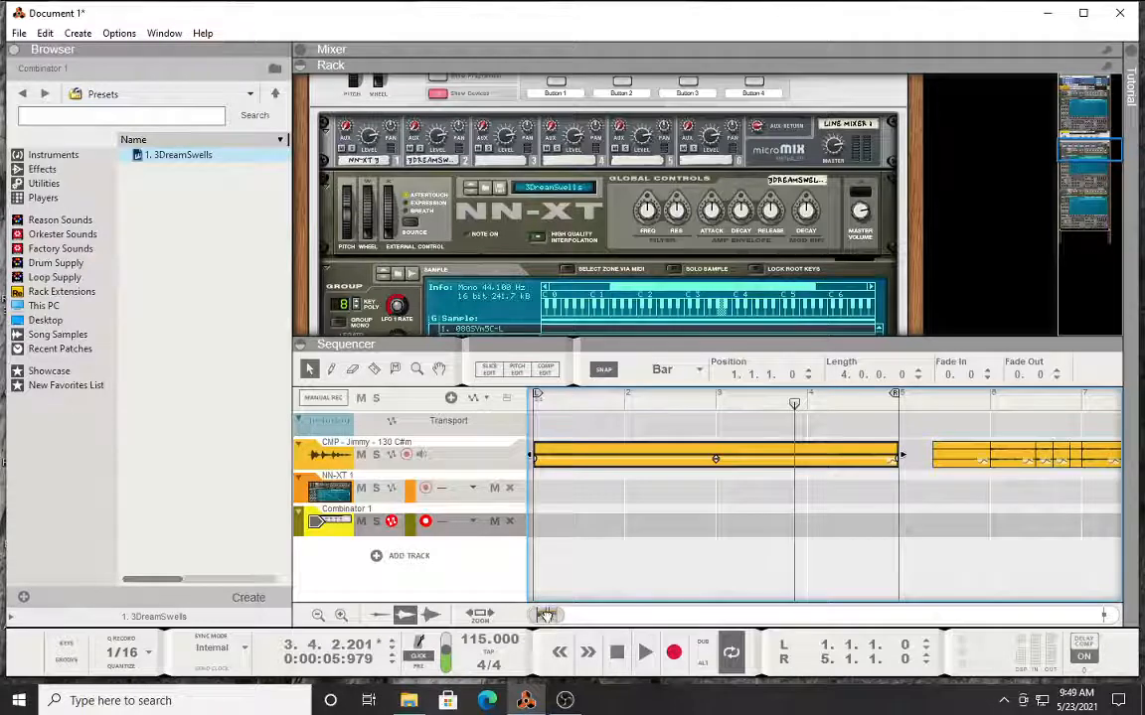
pyautogui.moveTo(546, 616); pyautogui.dragTo(558, 616)
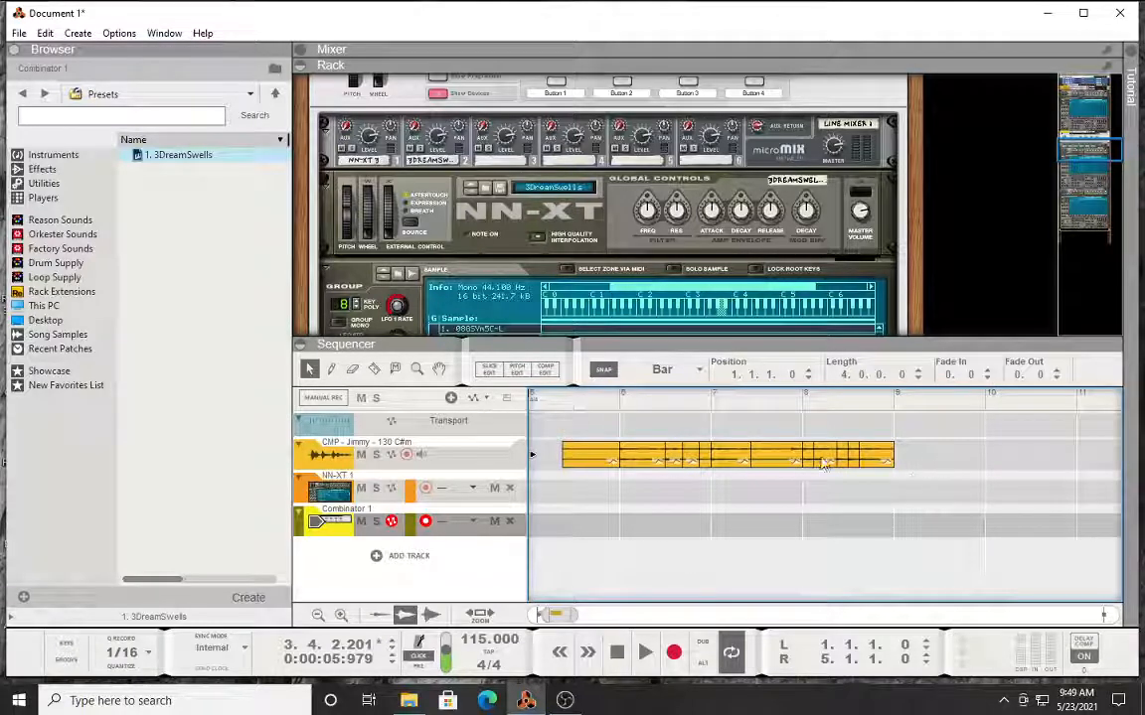
pyautogui.moveTo(941, 465); pyautogui.dragTo(582, 460)
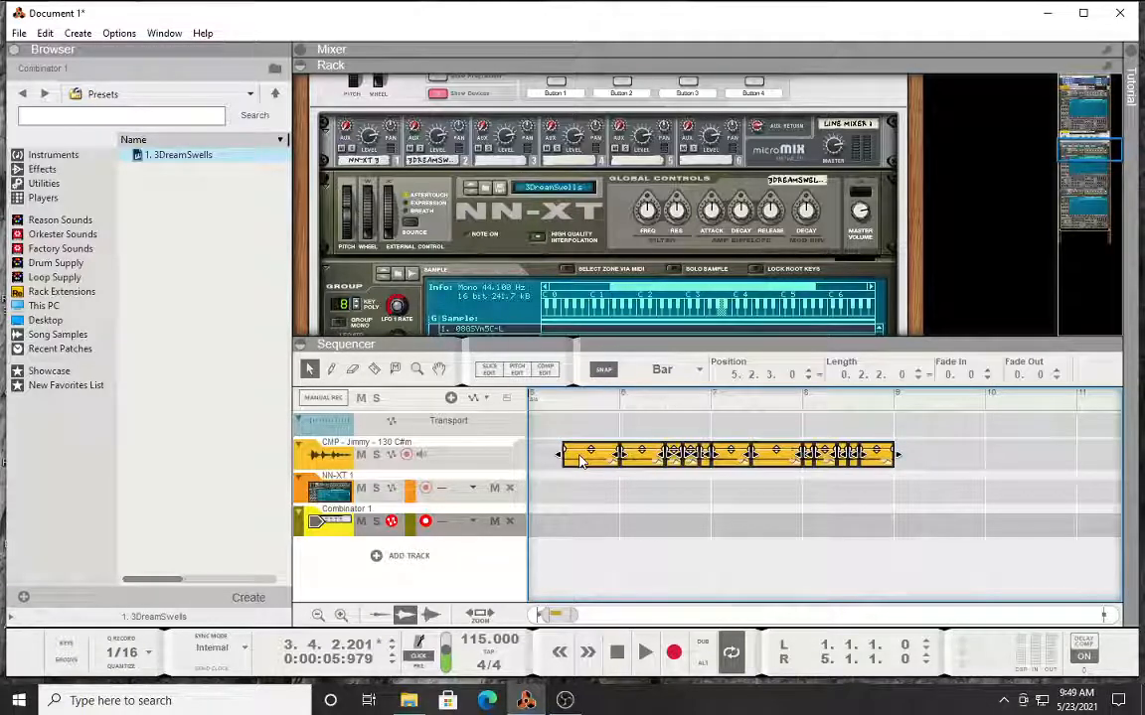